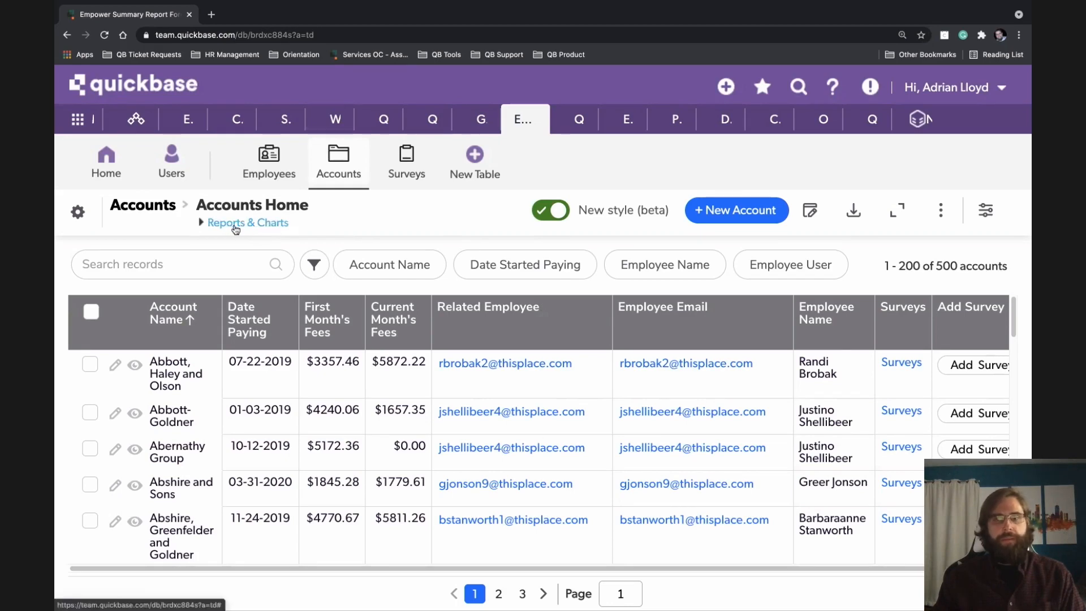
# Create a new summary report for the Accounts table
pyautogui.click(237, 230)
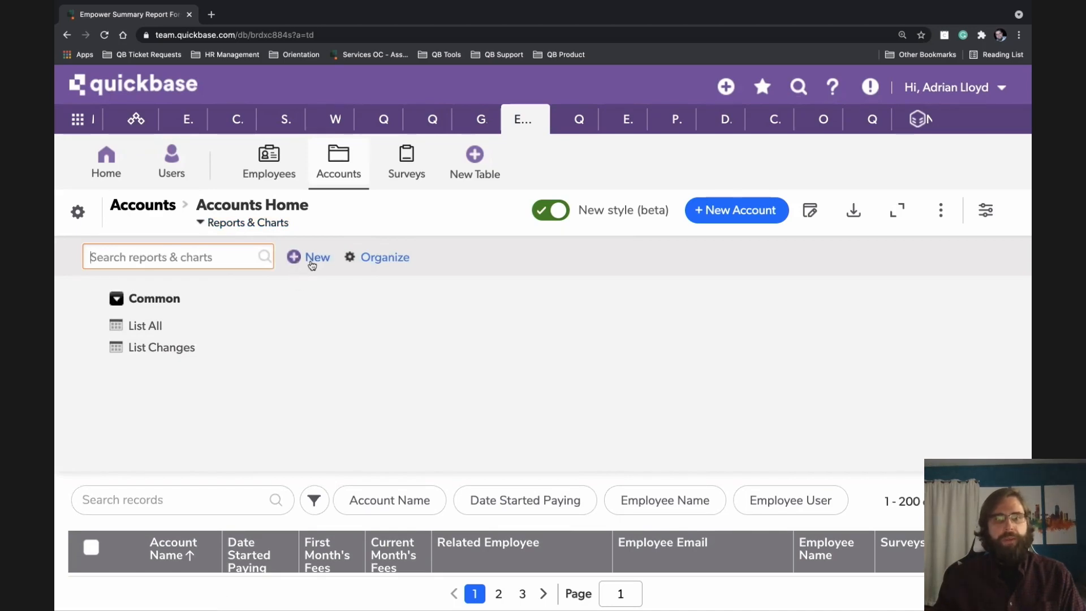
pyautogui.click(312, 262)
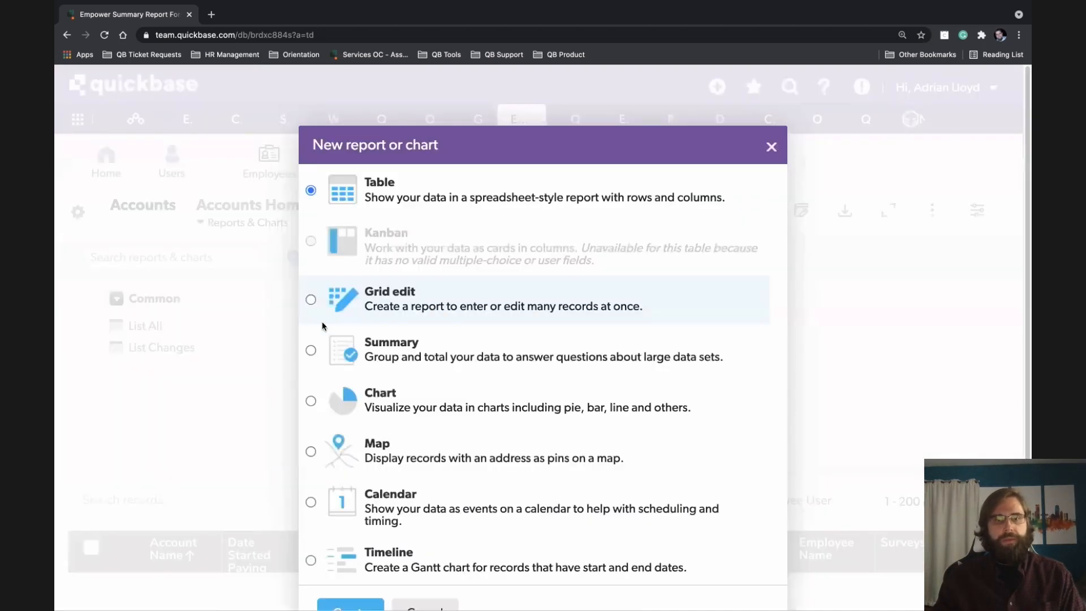
pyautogui.click(311, 350)
pyautogui.scroll(-2, 472, 318)
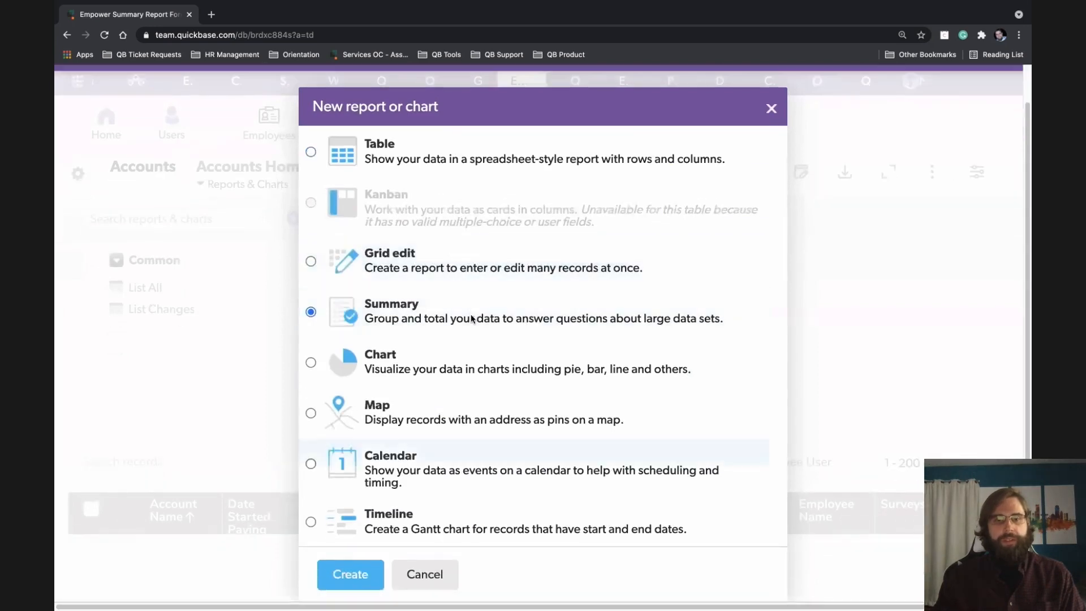
pyautogui.click(354, 577)
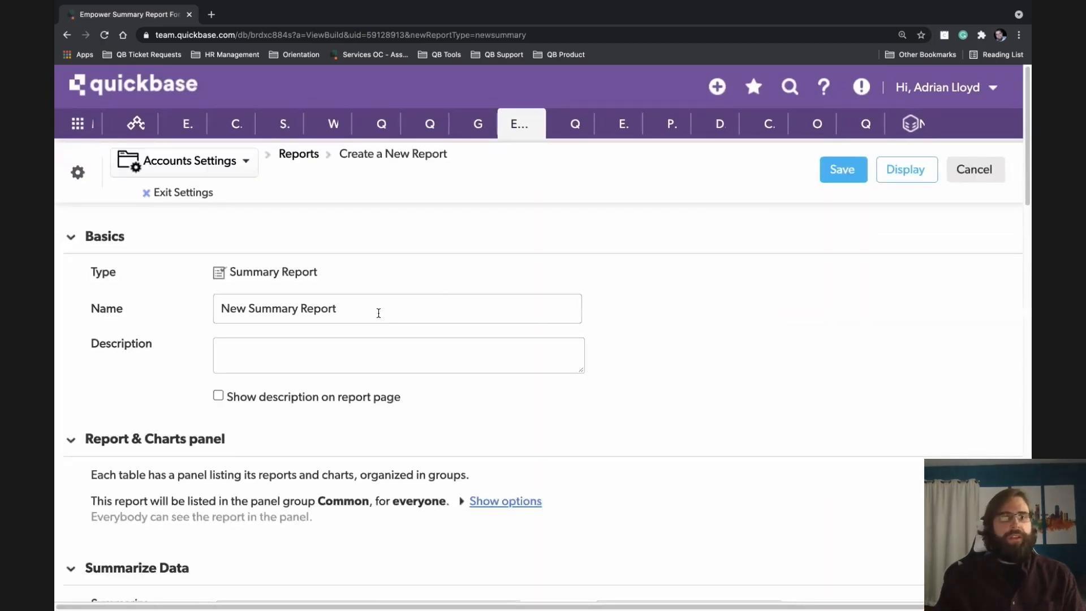
# Name the report "Net Retention by Year for Ee"
pyautogui.tripleClick(379, 311)
pyautogui.press('BackSpace')
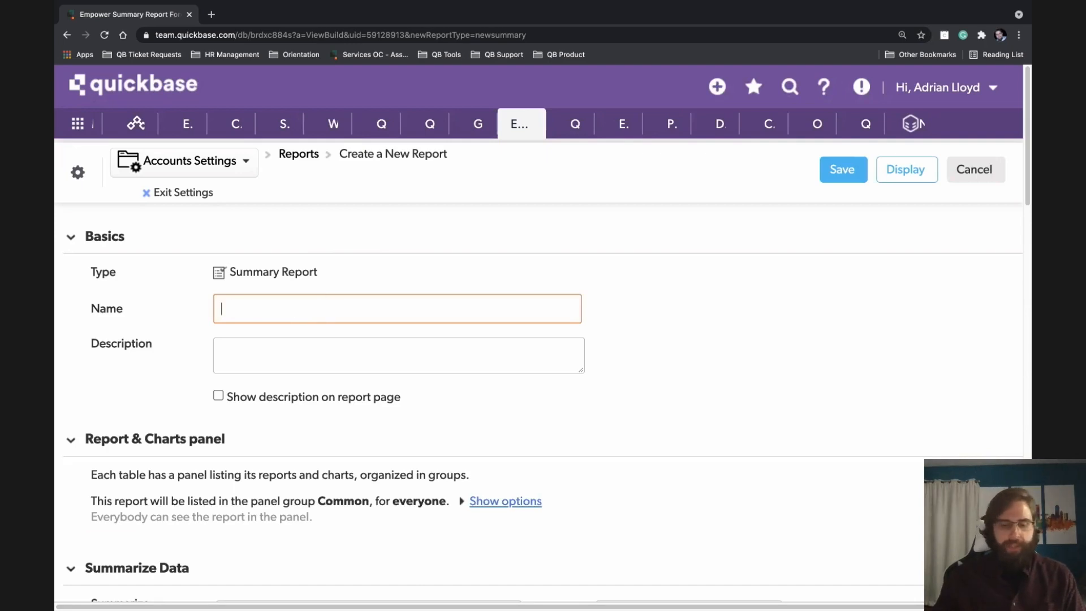
pyautogui.write('Net Retnetion')
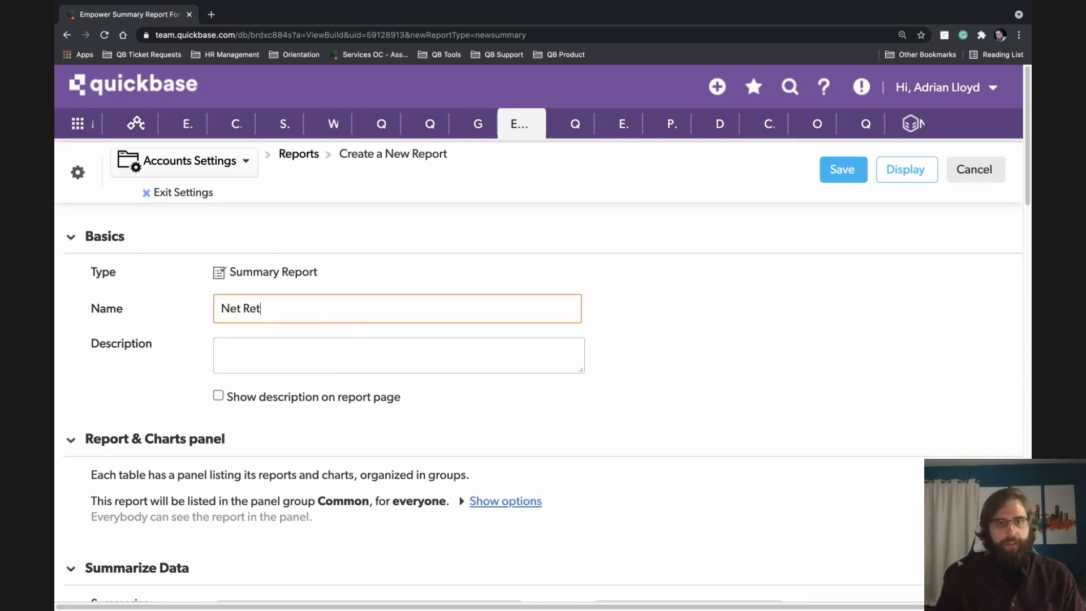
pyautogui.press('BackSpace')
pyautogui.press('BackSpace')
pyautogui.press('BackSpace')
pyautogui.press('BackSpace')
pyautogui.press('BackSpace')
pyautogui.press('BackSpace')
pyautogui.press('BackSpace')
pyautogui.write('ention by')
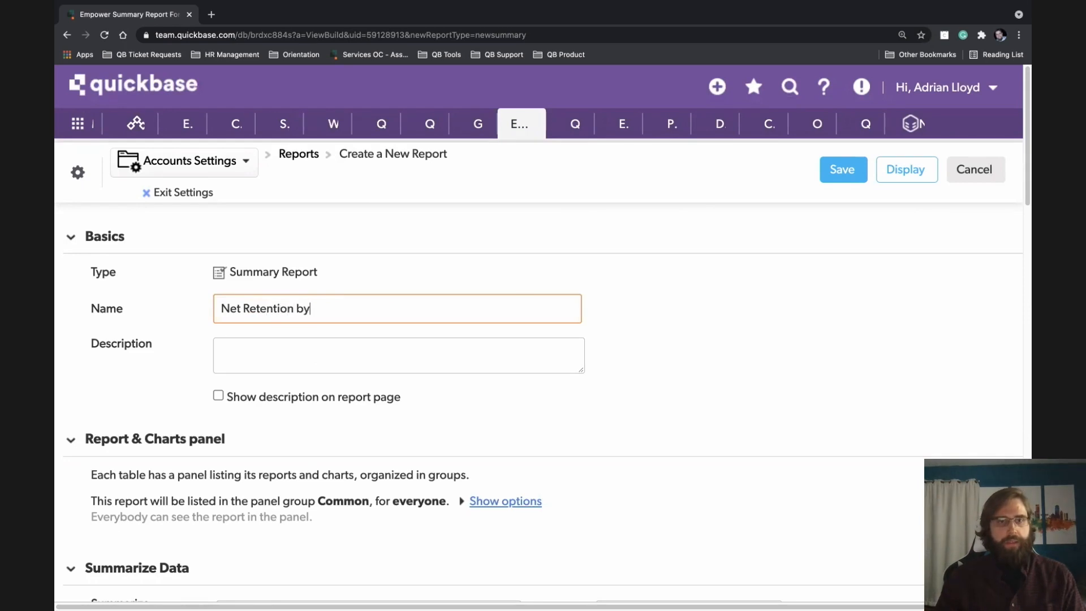
pyautogui.write(' Yeaa')
pyautogui.press('BackSpace')
pyautogui.write('r for ')
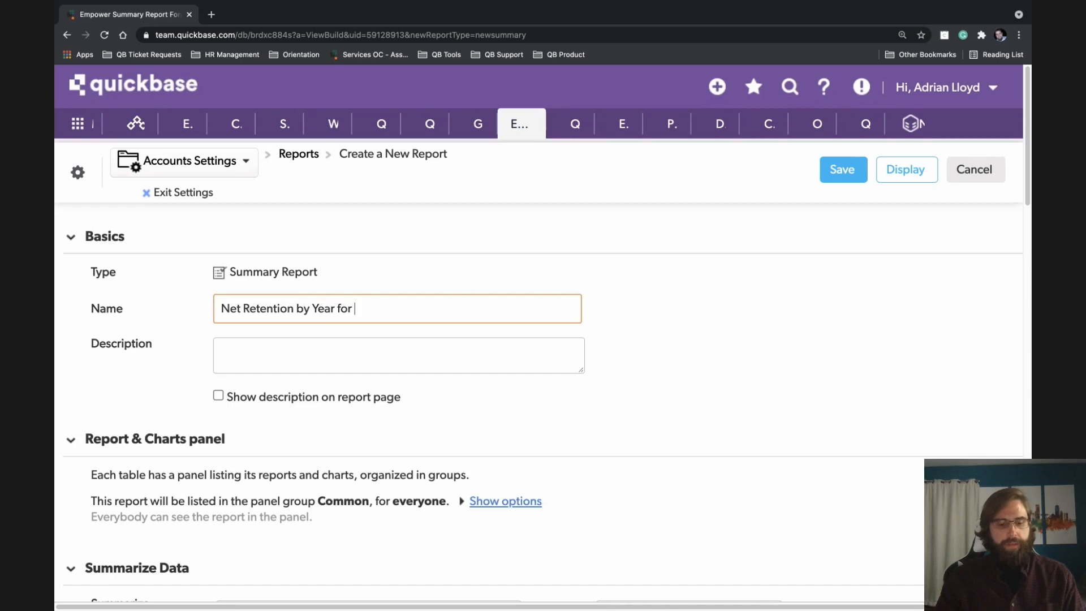
pyautogui.write('Ee')
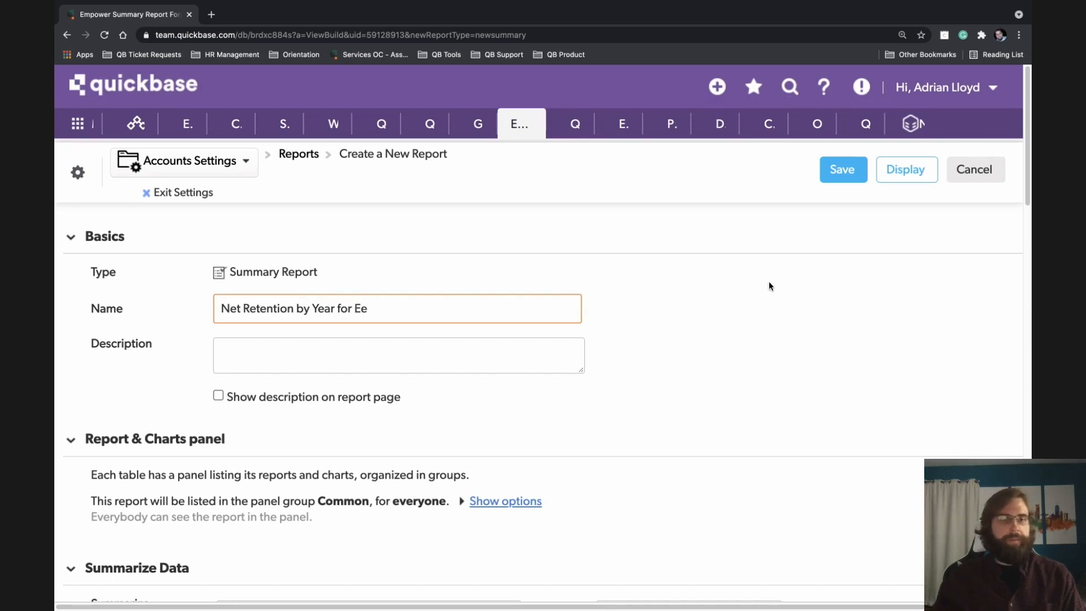
# Set the report's summarized field to Current Month's Fees
pyautogui.scroll(-2, 671, 291)
pyautogui.scroll(-3, 669, 291)
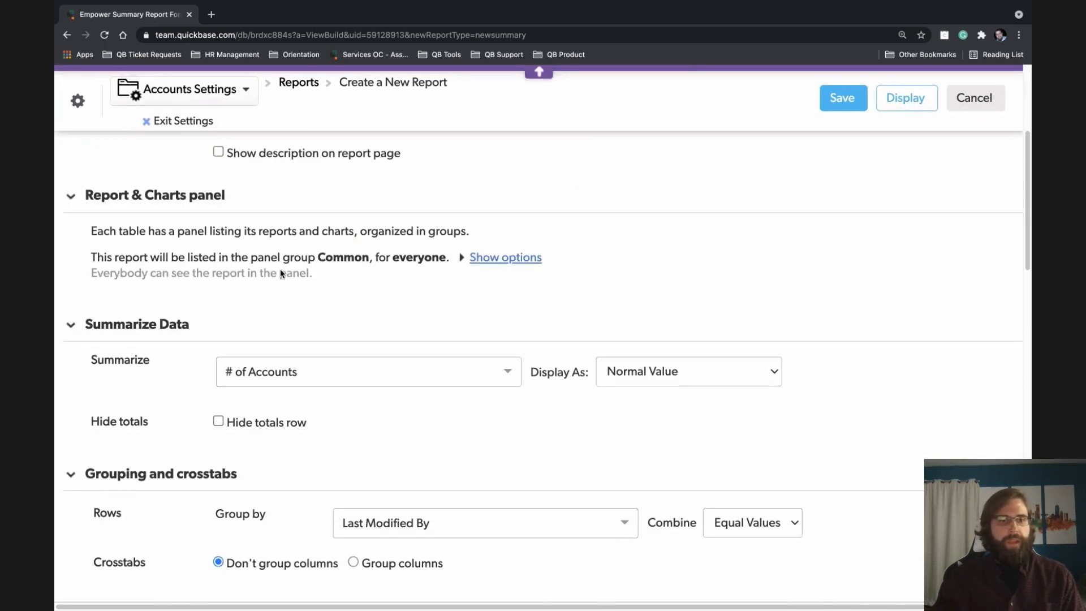
pyautogui.scroll(-2, 209, 322)
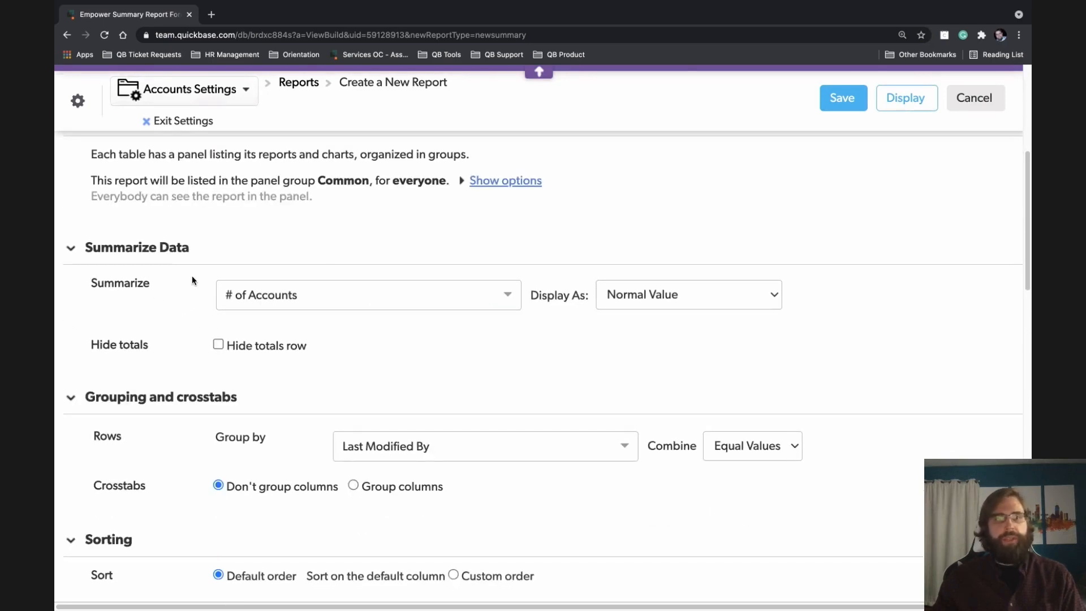
pyautogui.click(509, 295)
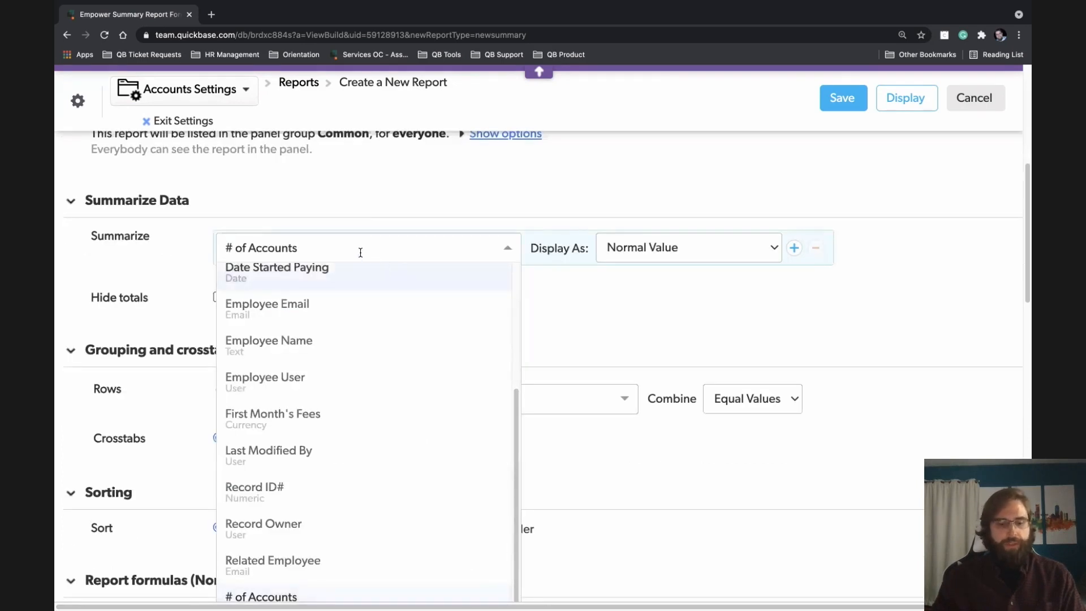
pyautogui.write('curr')
pyautogui.press('Return')
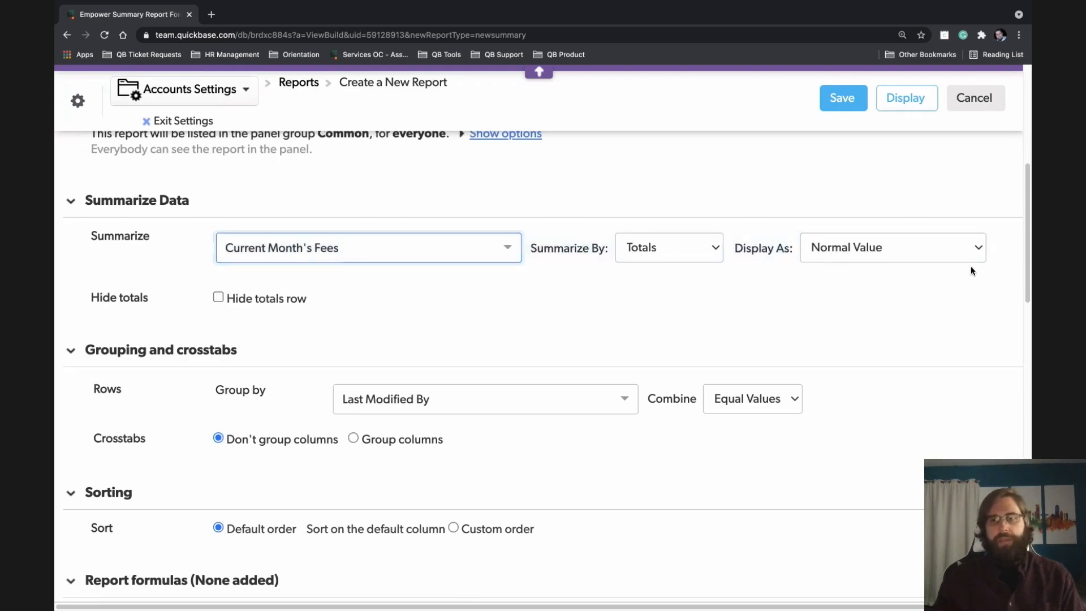
# Add First Month's Fees as a second summarized field
pyautogui.click(997, 248)
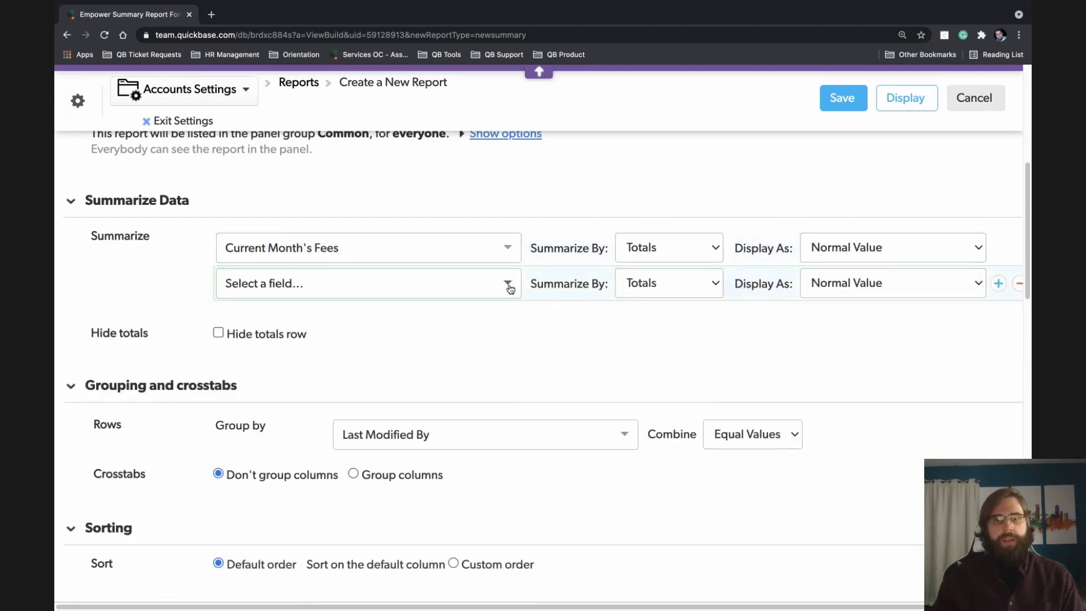
pyautogui.click(510, 289)
pyautogui.write('First')
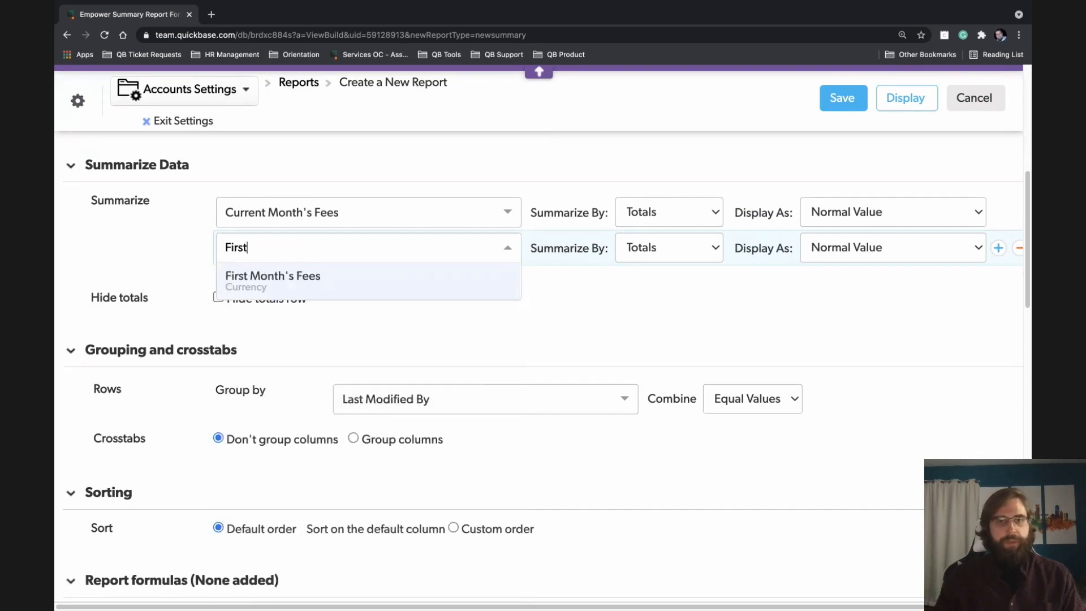
pyautogui.press('Return')
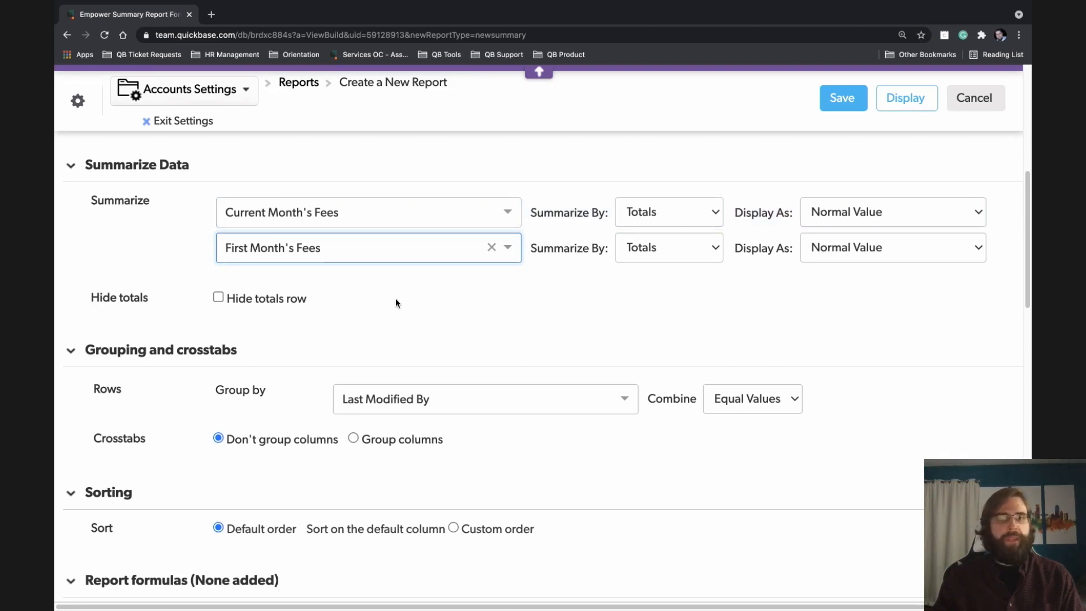
# Group the report's rows by Employee Name
pyautogui.scroll(-3, 396, 293)
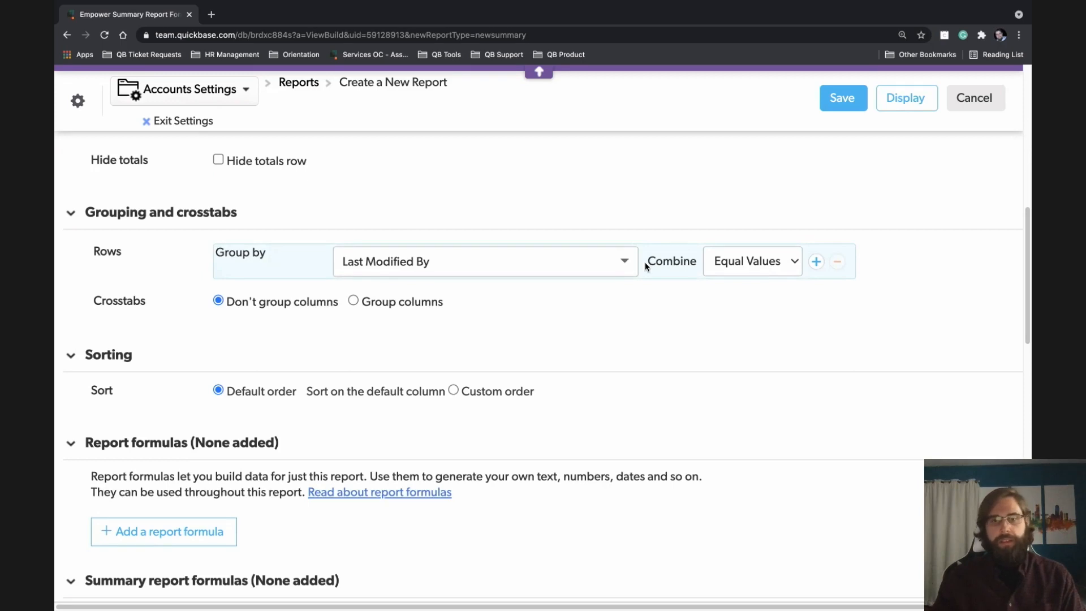
pyautogui.click(625, 261)
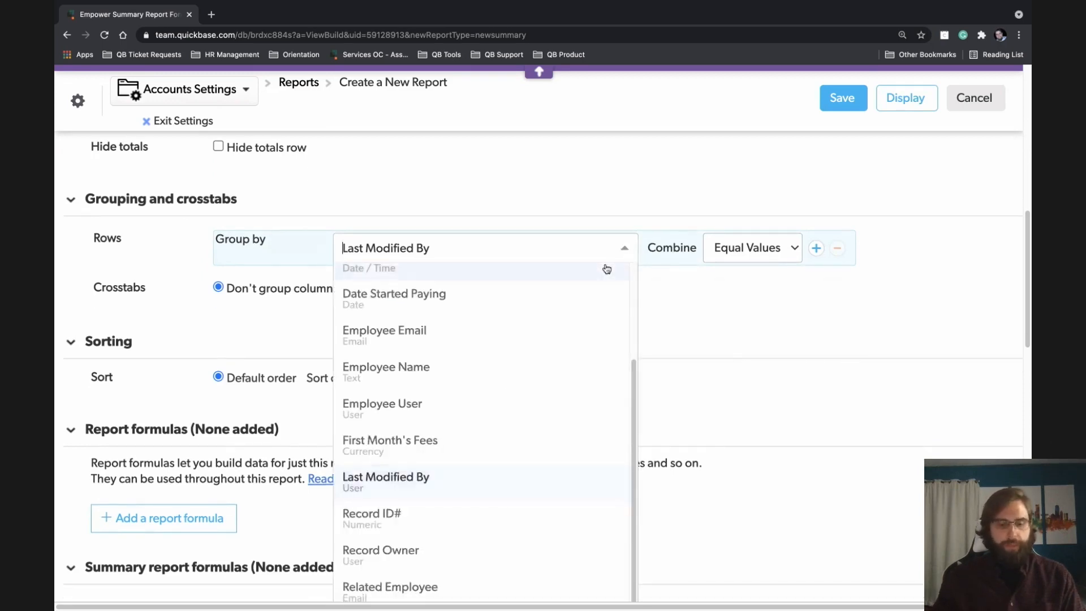
pyautogui.write('employee')
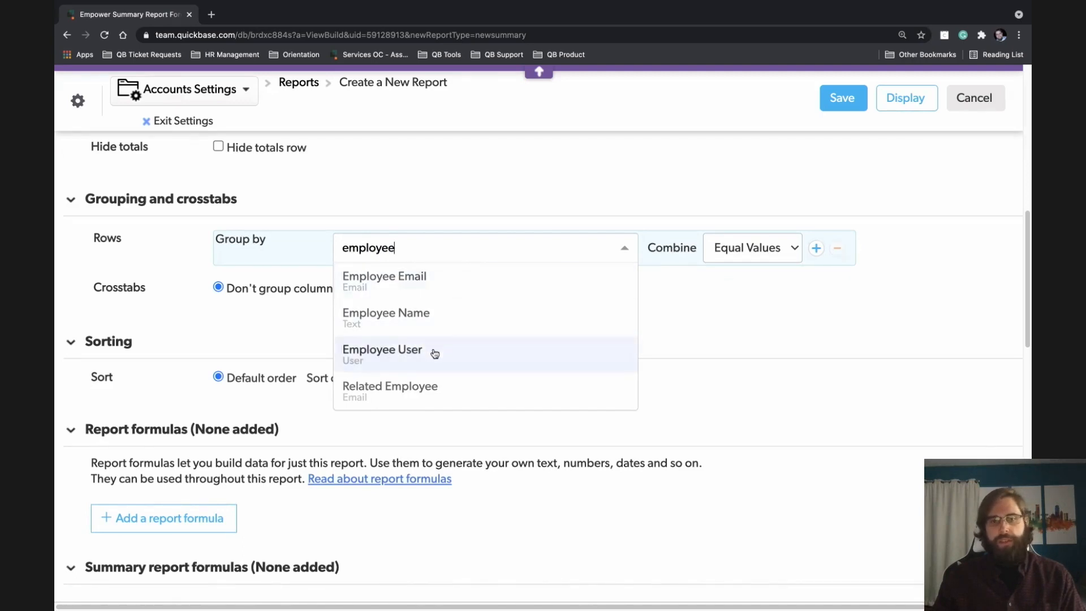
pyautogui.click(440, 320)
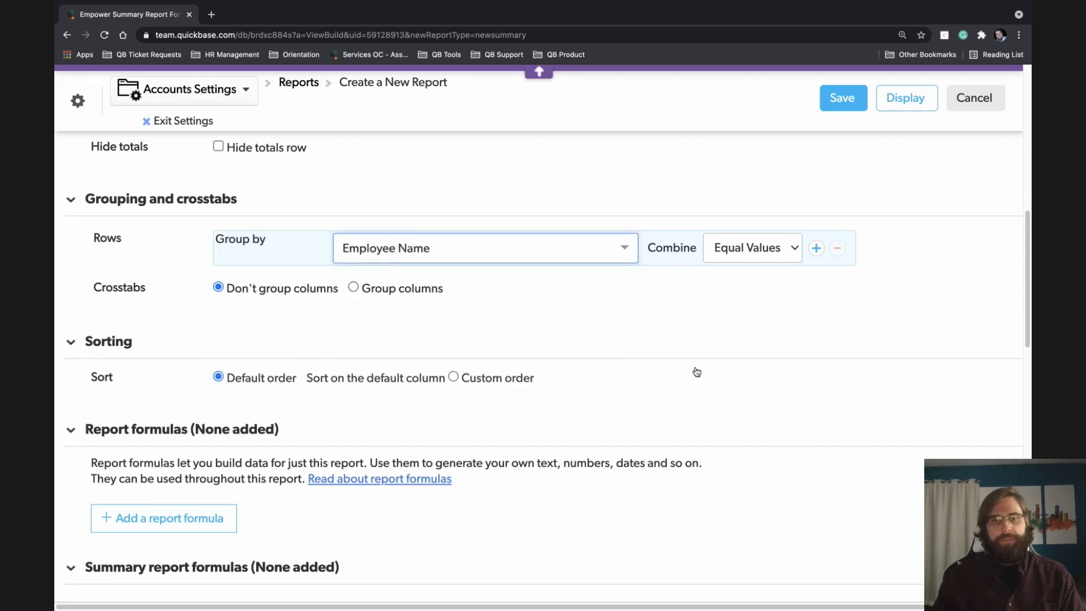
pyautogui.click(576, 320)
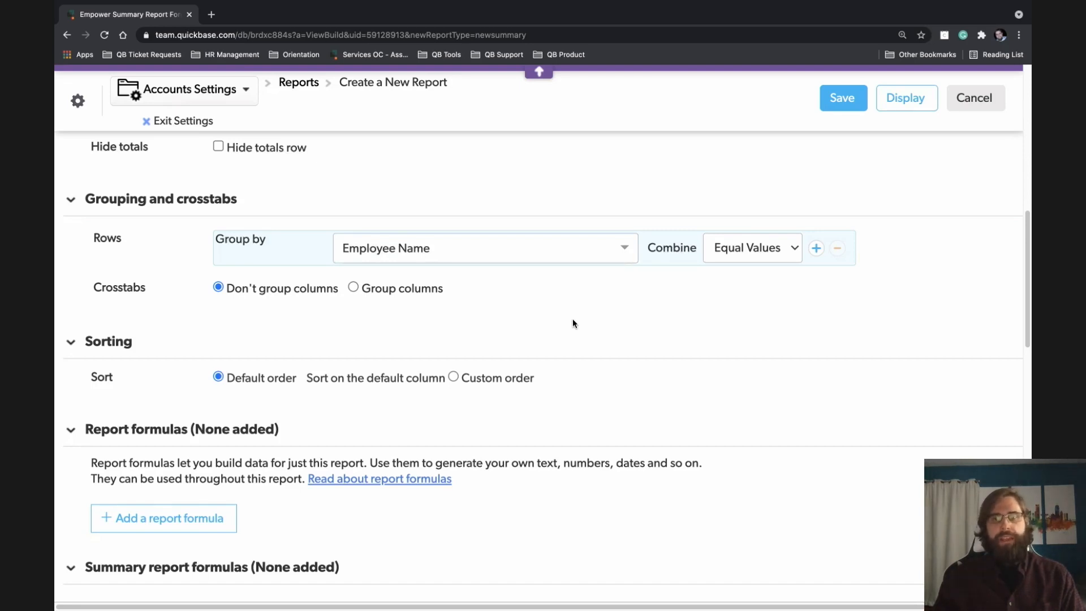
# Turn on column grouping for the crosstab and group by Date Started Paying, combined by Year
pyautogui.click(353, 287)
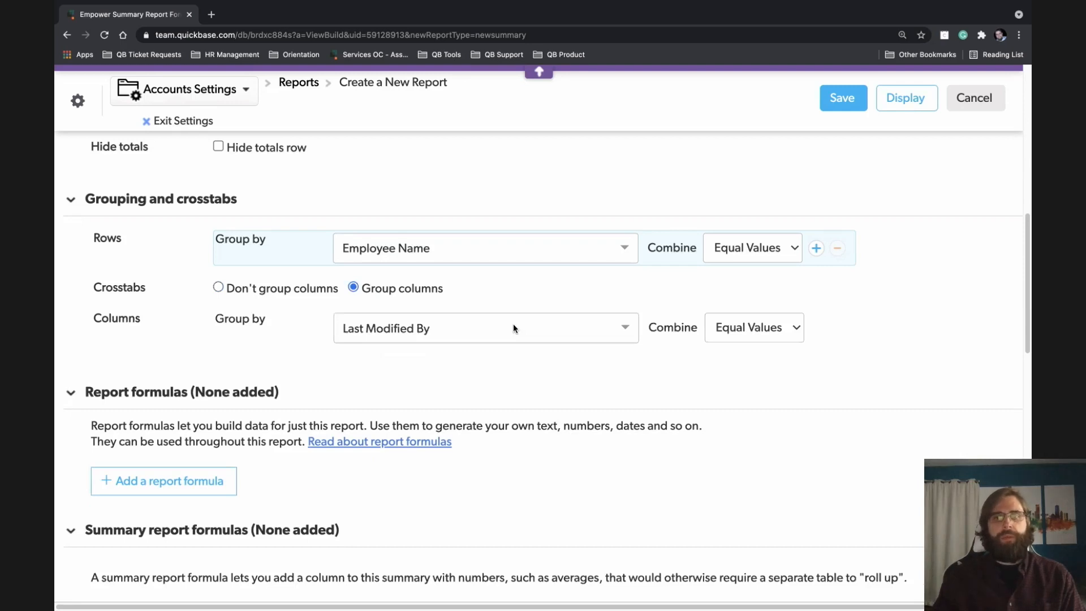
pyautogui.scroll(5, 570, 327)
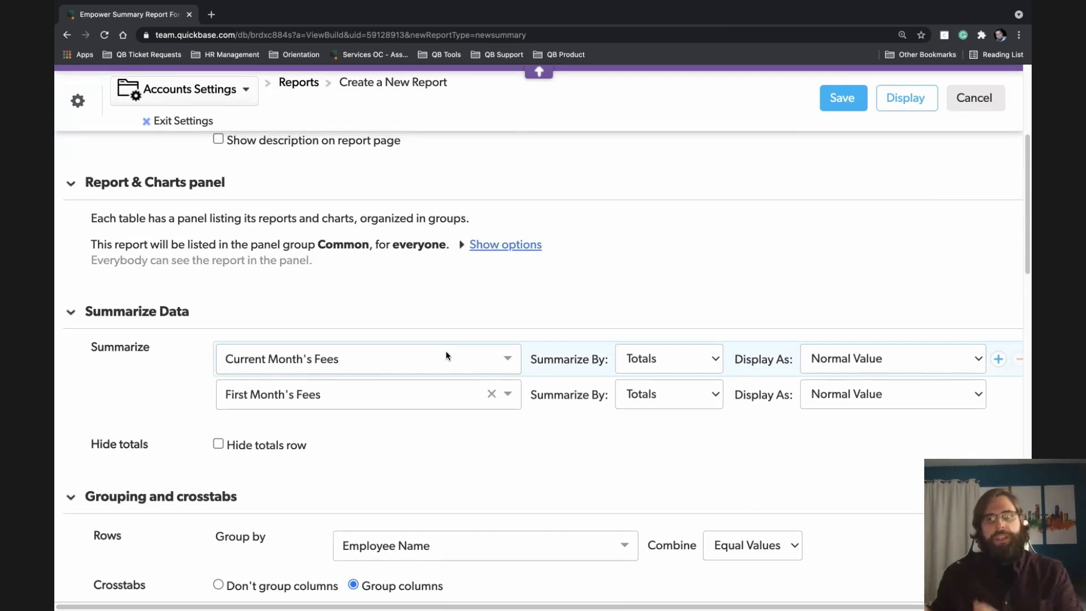
pyautogui.scroll(-1, 571, 390)
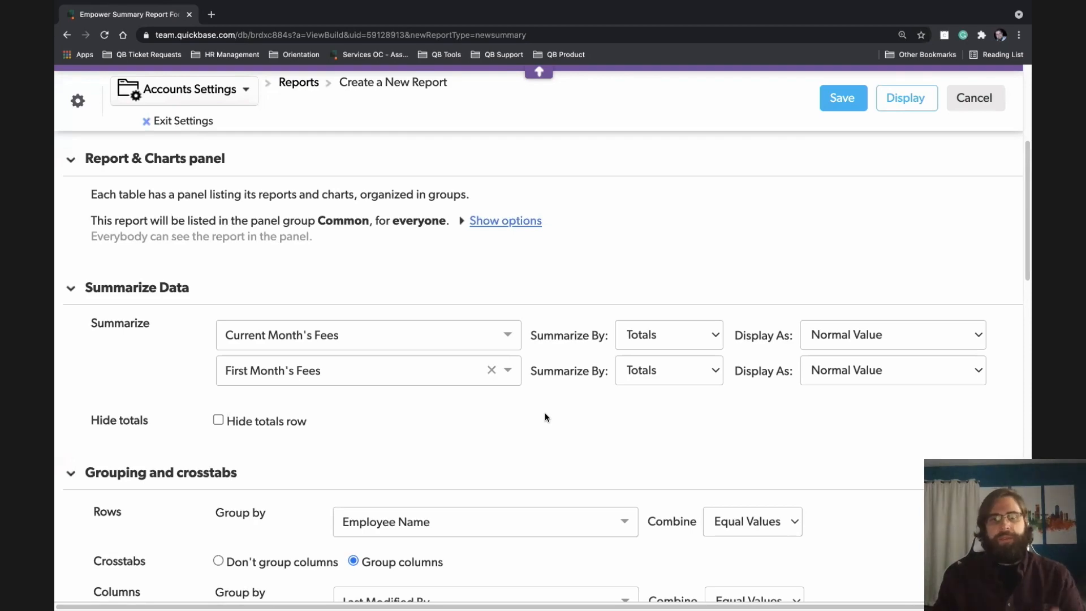
pyautogui.scroll(-3, 541, 421)
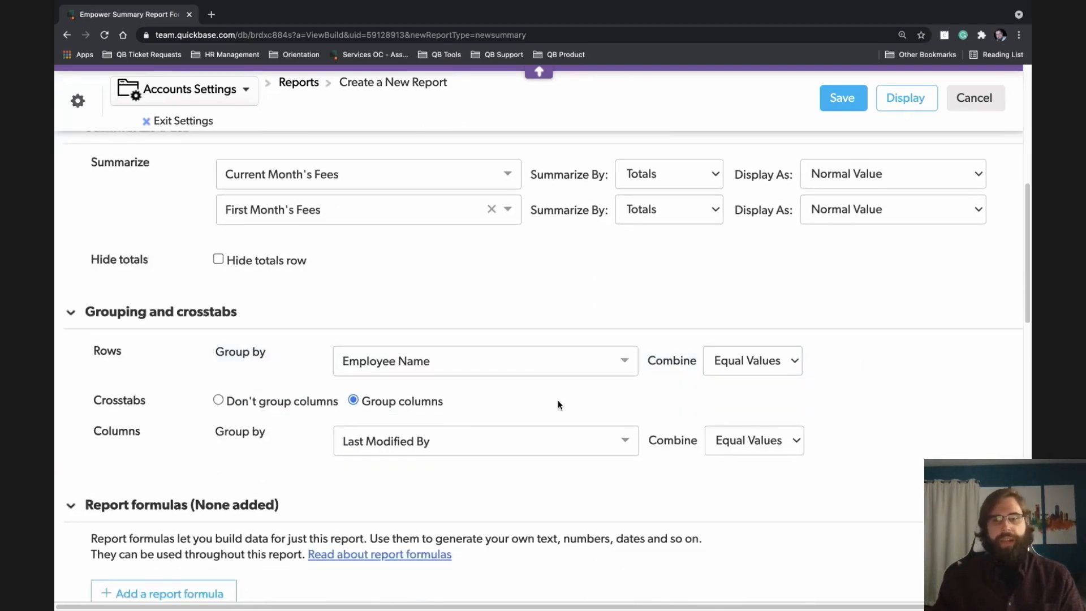
pyautogui.scroll(-2, 557, 399)
pyautogui.click(623, 366)
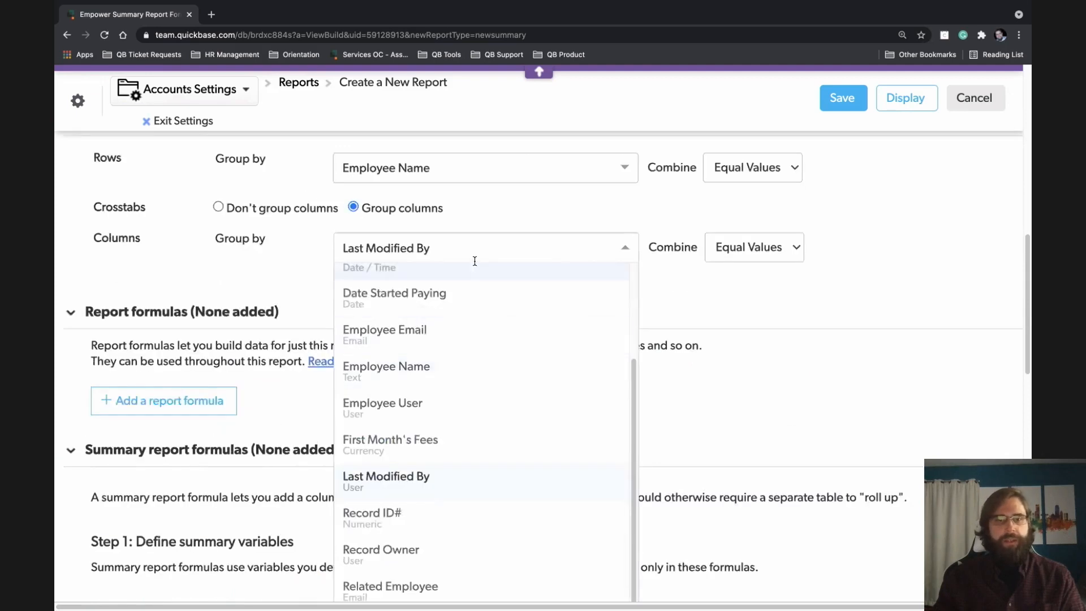
pyautogui.write('Date')
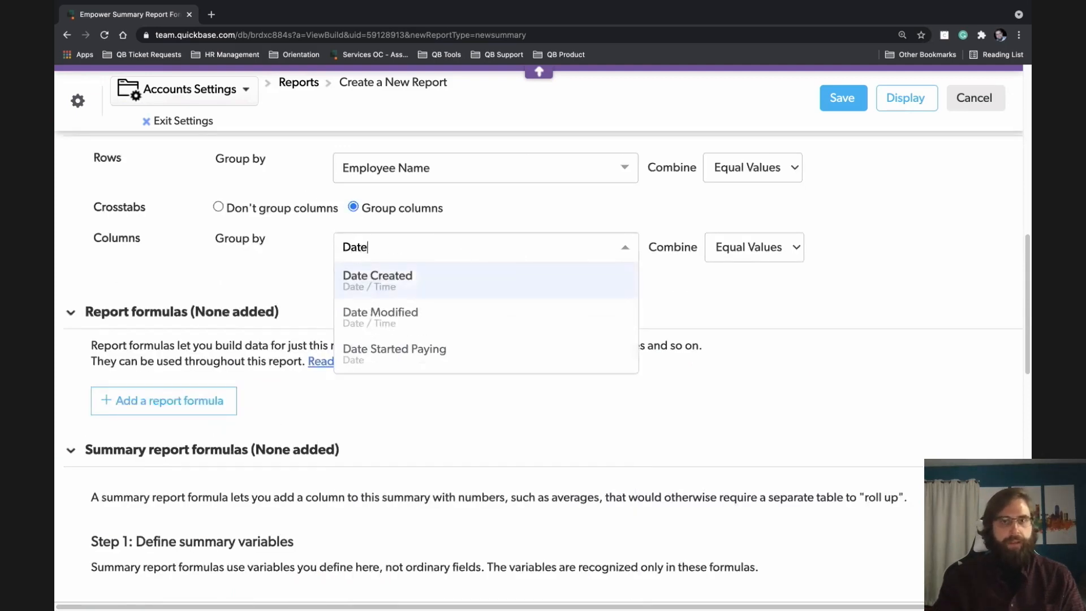
pyautogui.click(436, 351)
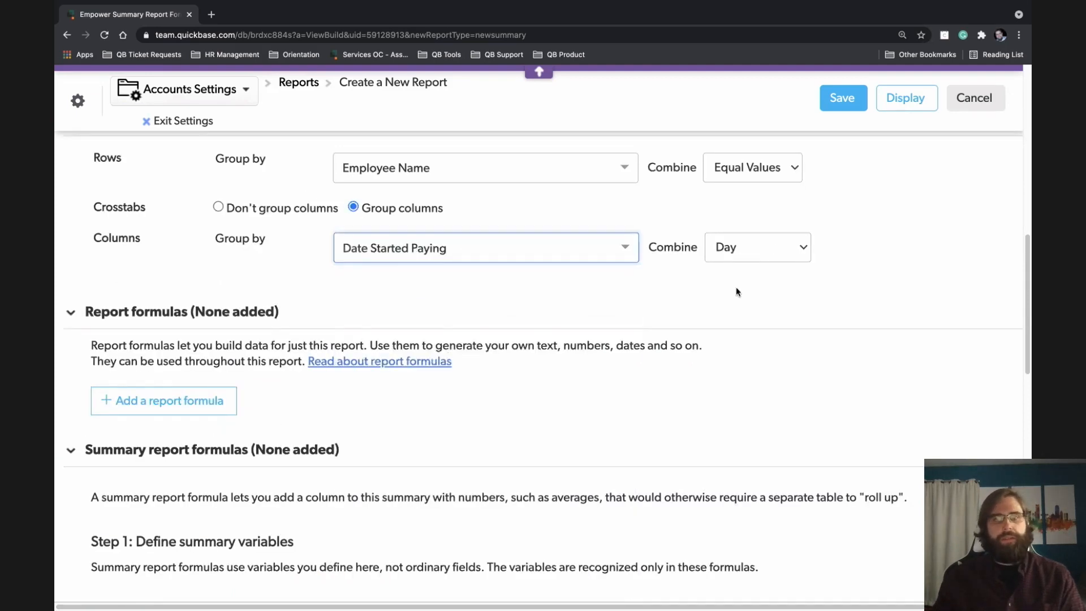
pyautogui.click(749, 249)
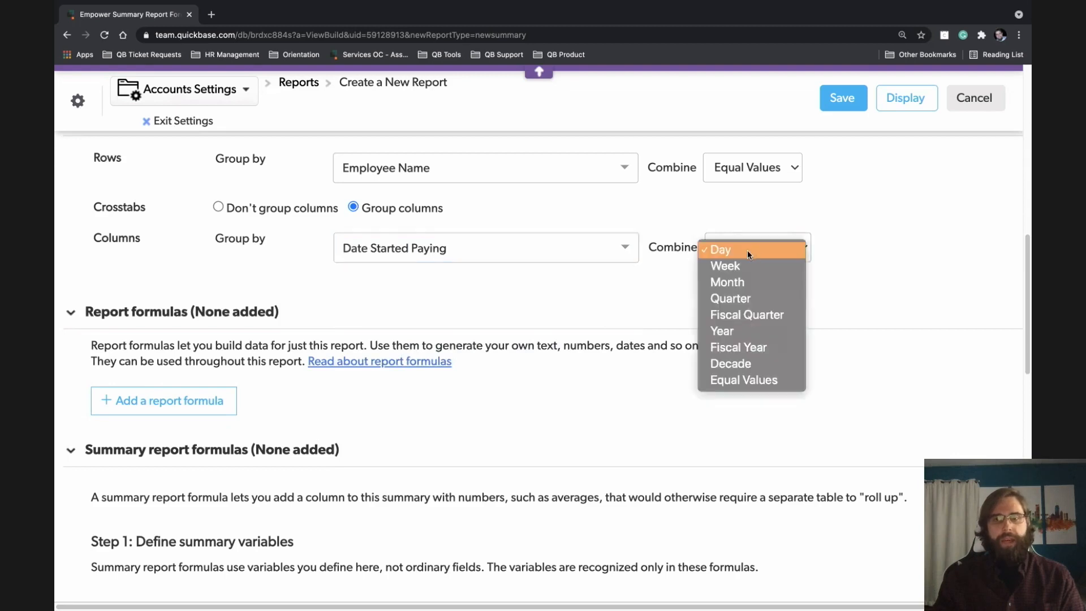
pyautogui.click(728, 332)
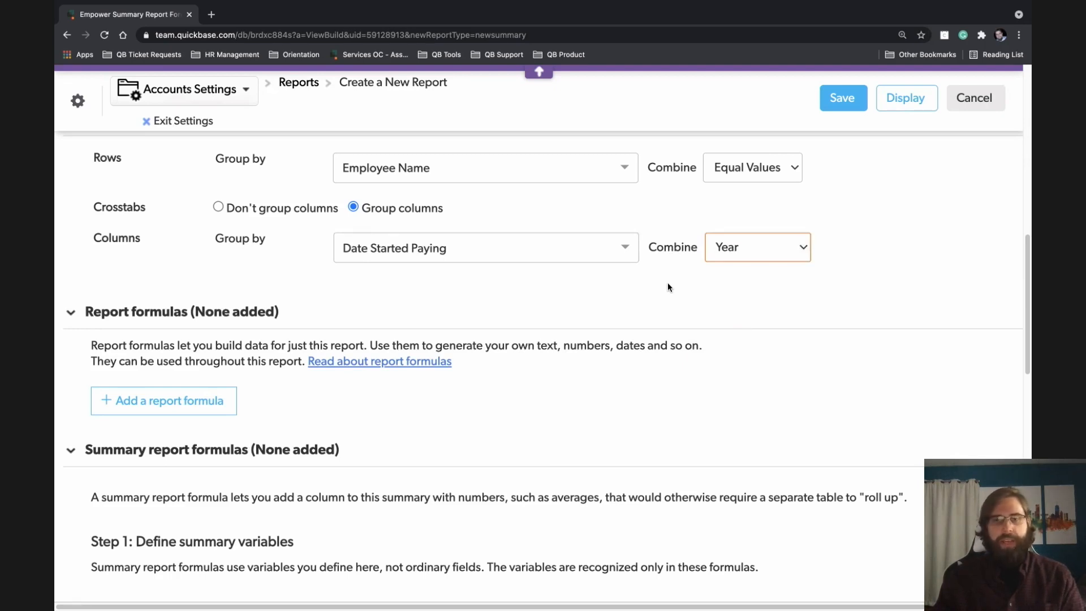
# Define a summary variable for the summary report formulas that totals Current Month's Fees
pyautogui.scroll(-2, 736, 266)
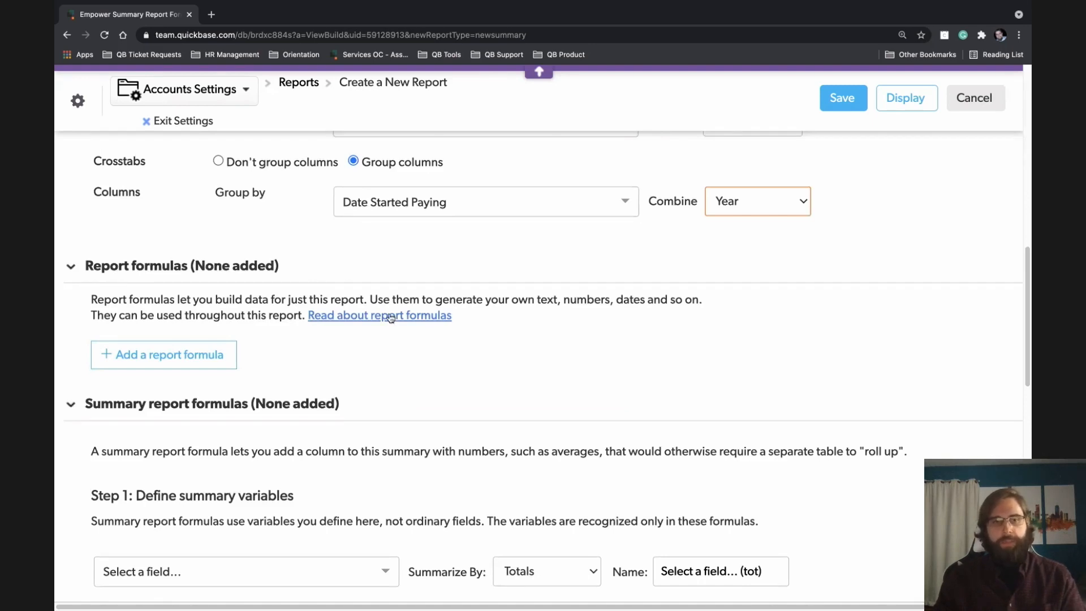
pyautogui.scroll(-4, 233, 339)
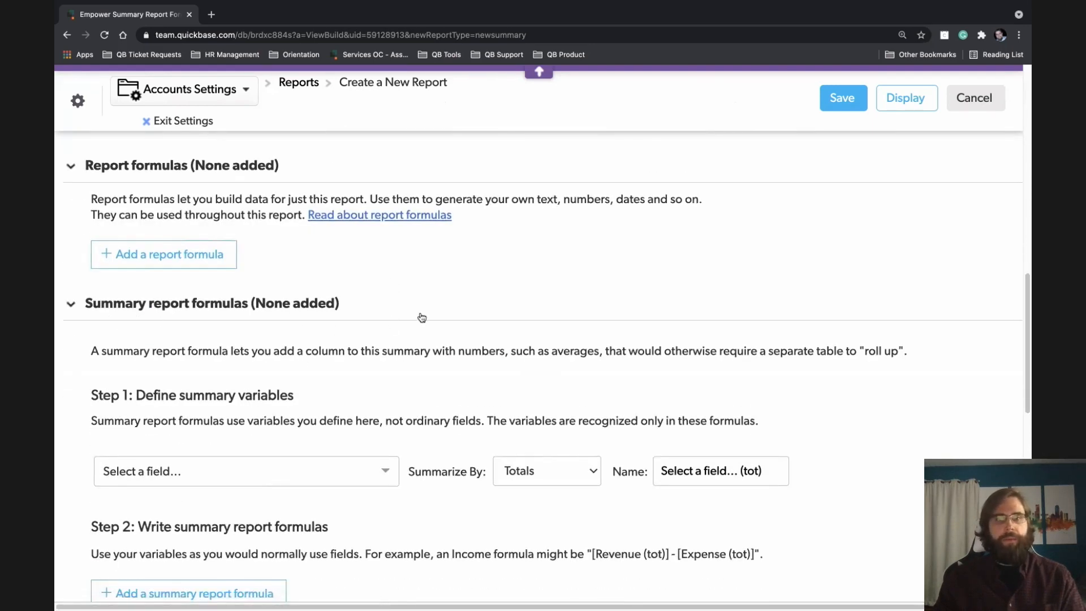
pyautogui.scroll(-3, 429, 307)
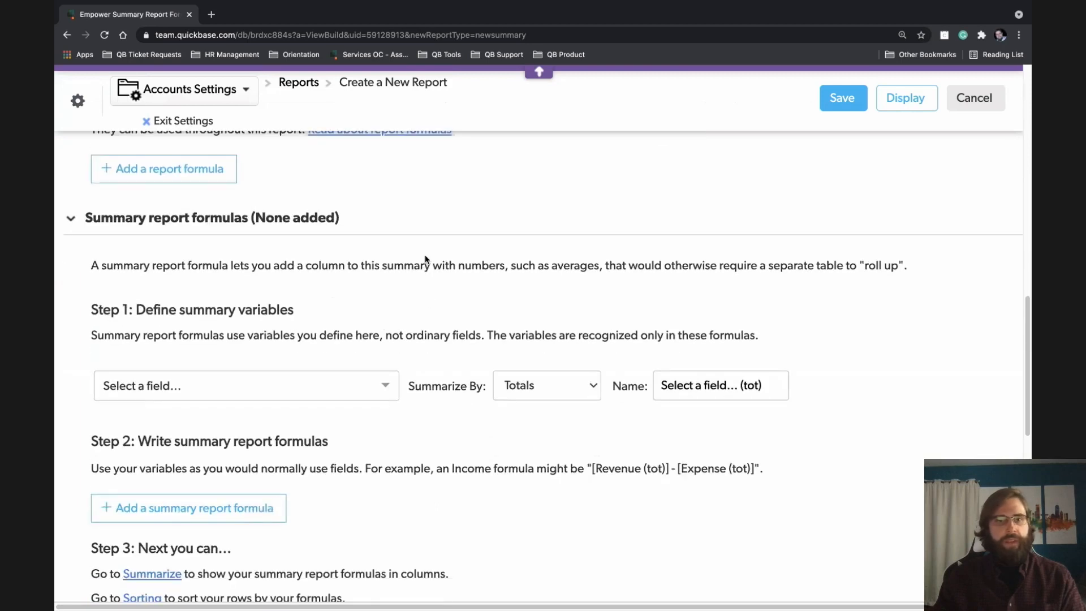
pyautogui.scroll(-2, 426, 255)
pyautogui.scroll(-1, 421, 239)
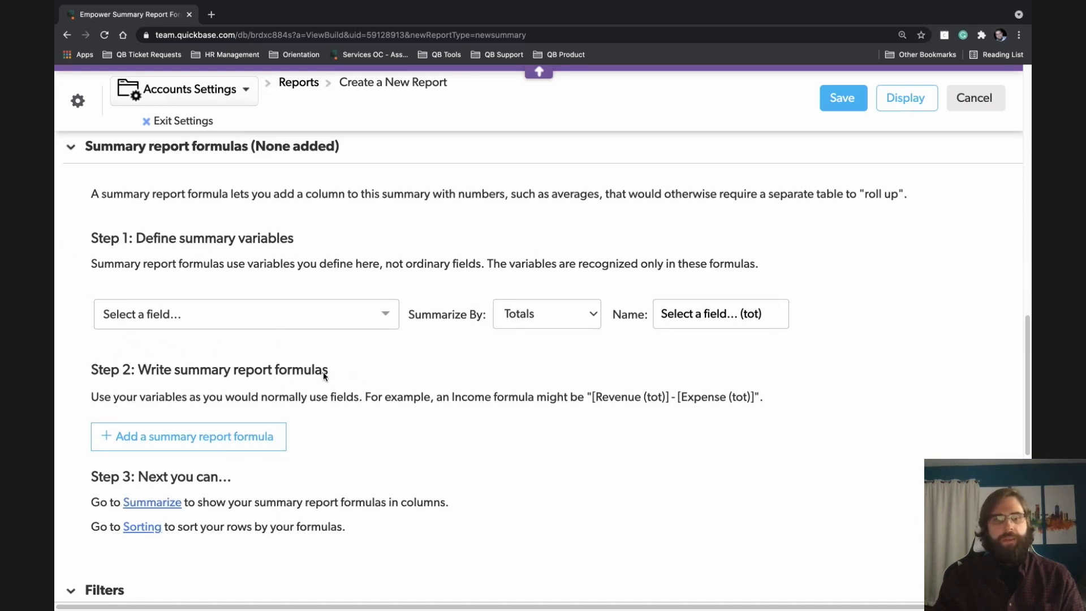
pyautogui.scroll(-1, 324, 375)
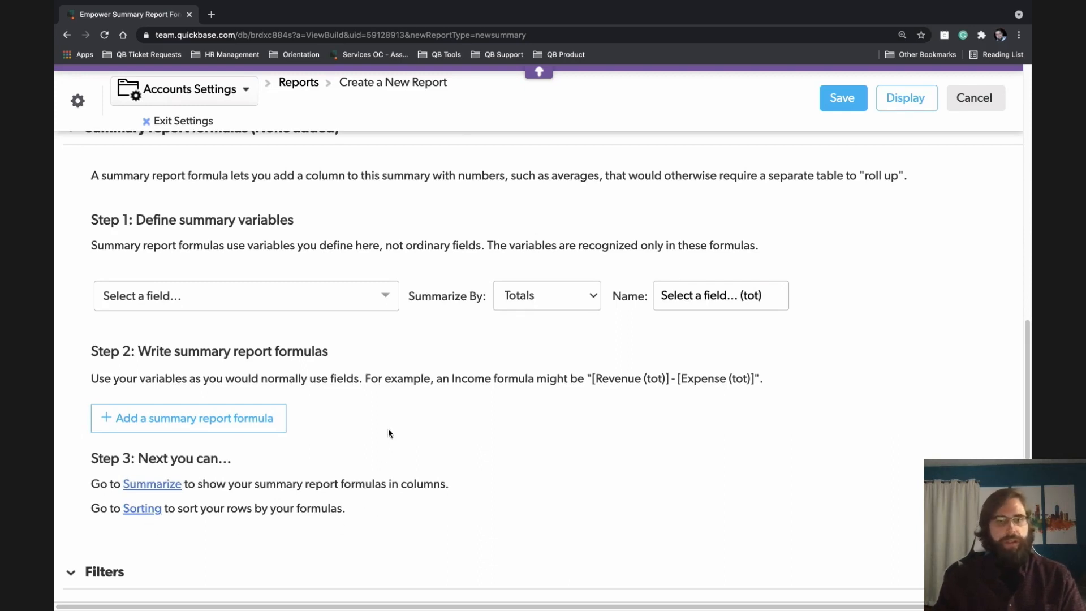
pyautogui.scroll(3, 389, 433)
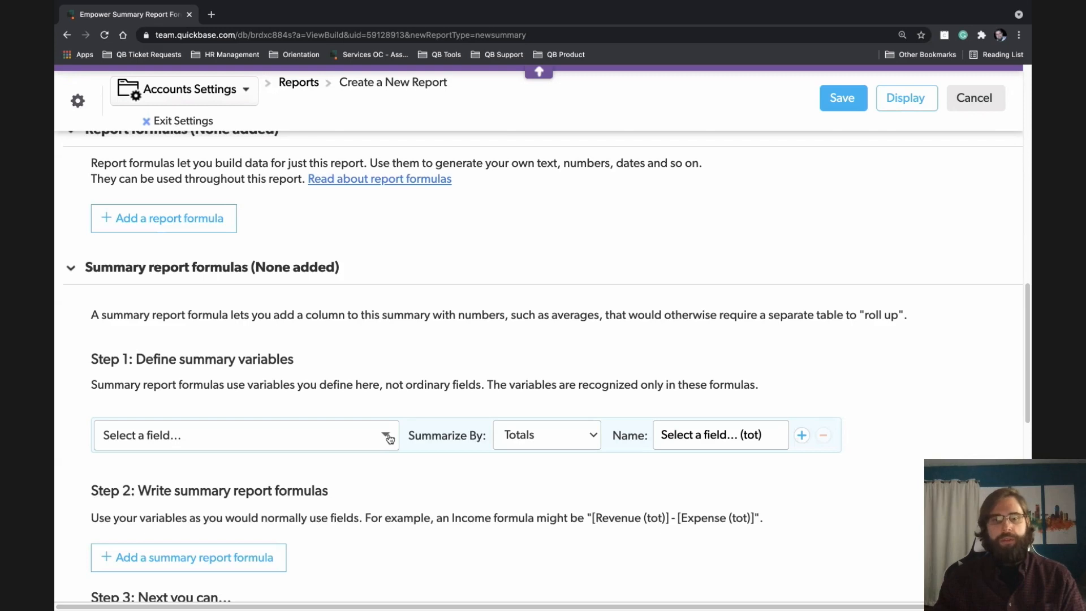
pyautogui.click(387, 436)
pyautogui.write('current')
pyautogui.press('Return')
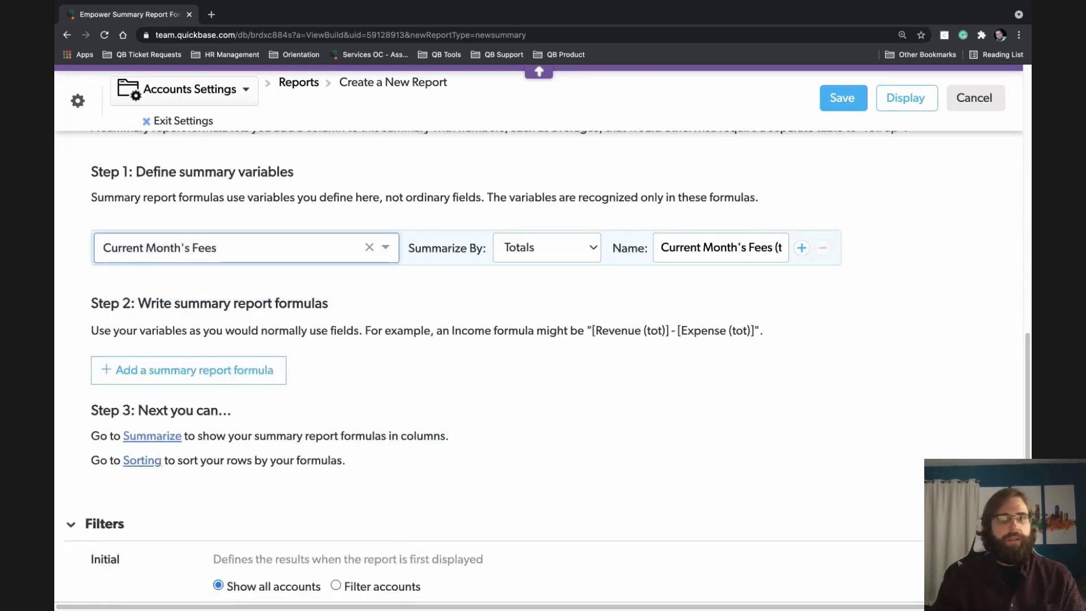
# Add a second summary variable that totals First Month's Fees
pyautogui.click(801, 248)
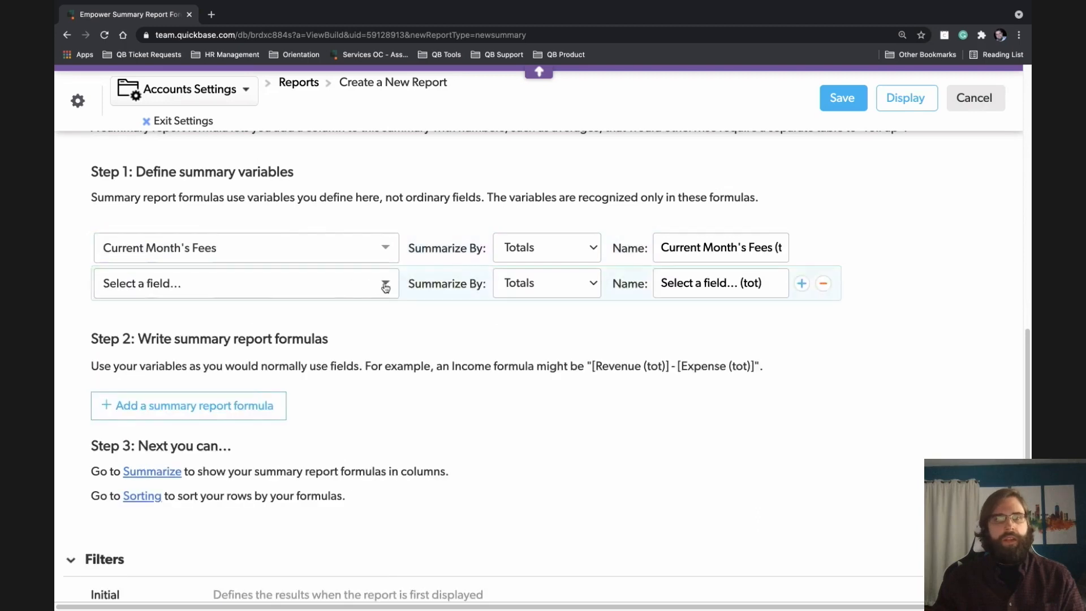
pyautogui.click(384, 288)
pyautogui.write('First')
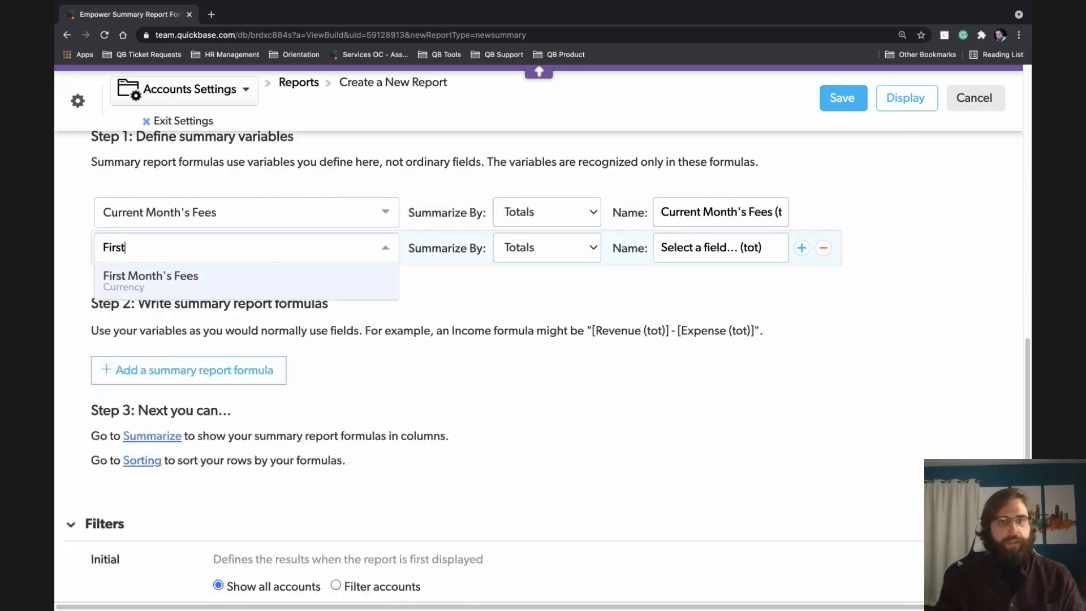
pyautogui.press('Return')
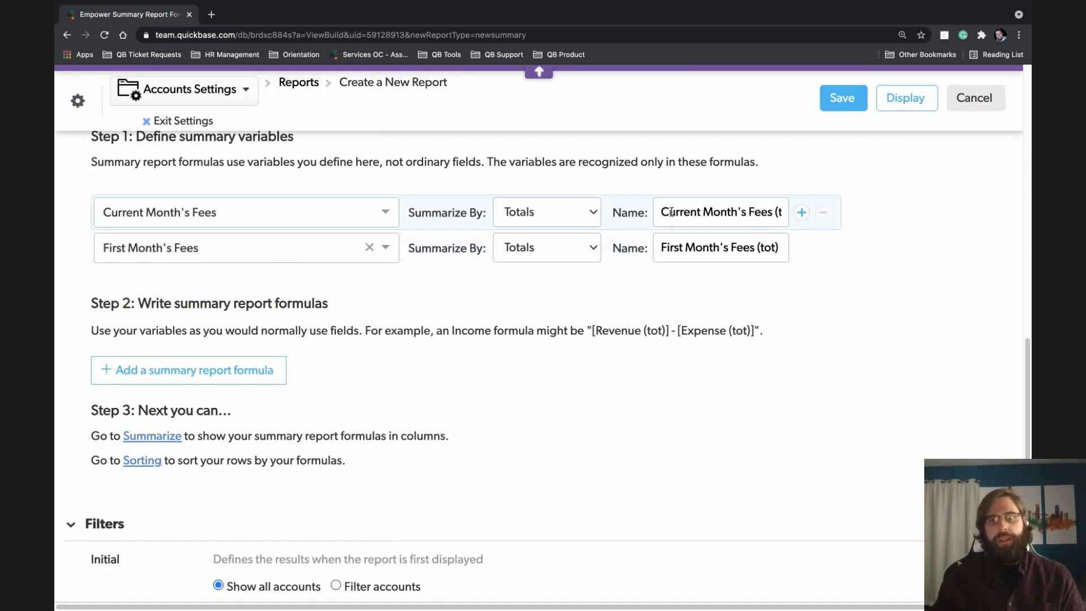
pyautogui.moveTo(663, 212); pyautogui.dragTo(854, 212)
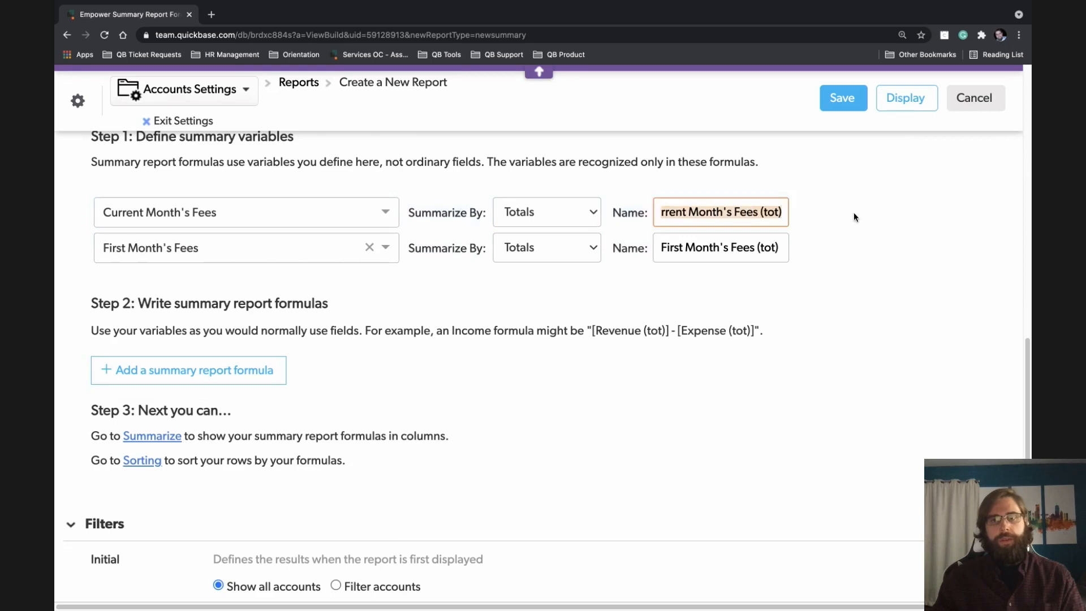
pyautogui.click(701, 243)
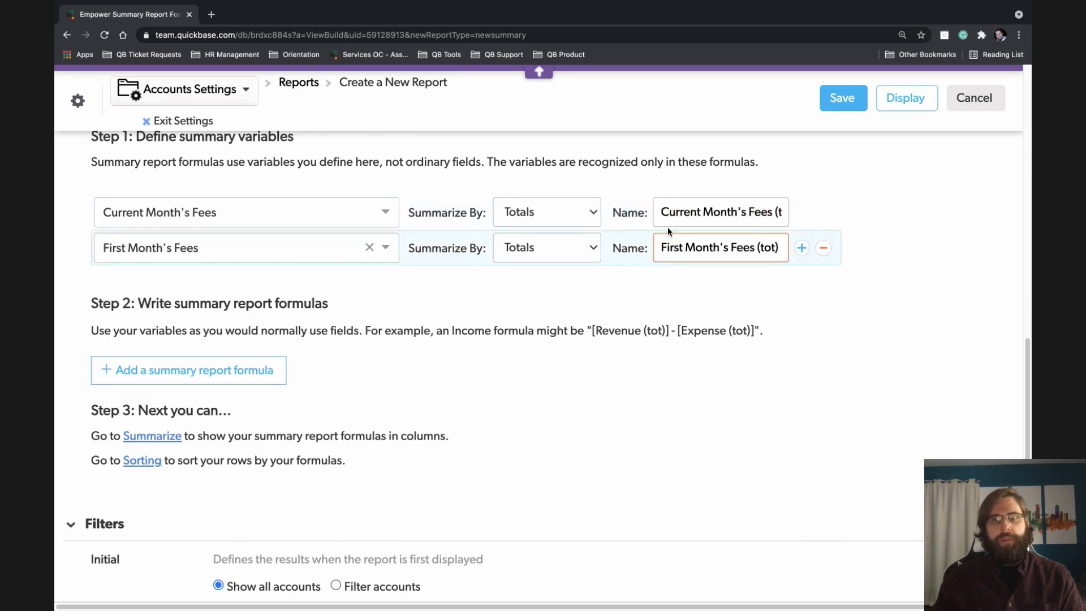
pyautogui.moveTo(673, 212); pyautogui.dragTo(844, 221)
pyautogui.click(710, 247)
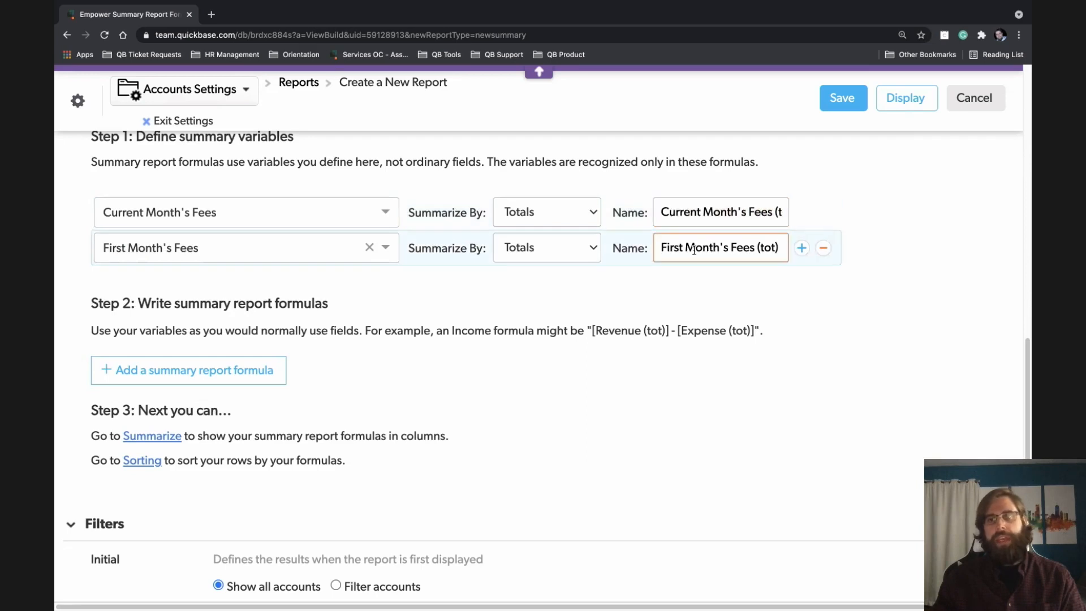
# Add a summary report formula and name it Net Retention %
pyautogui.scroll(-1, 578, 288)
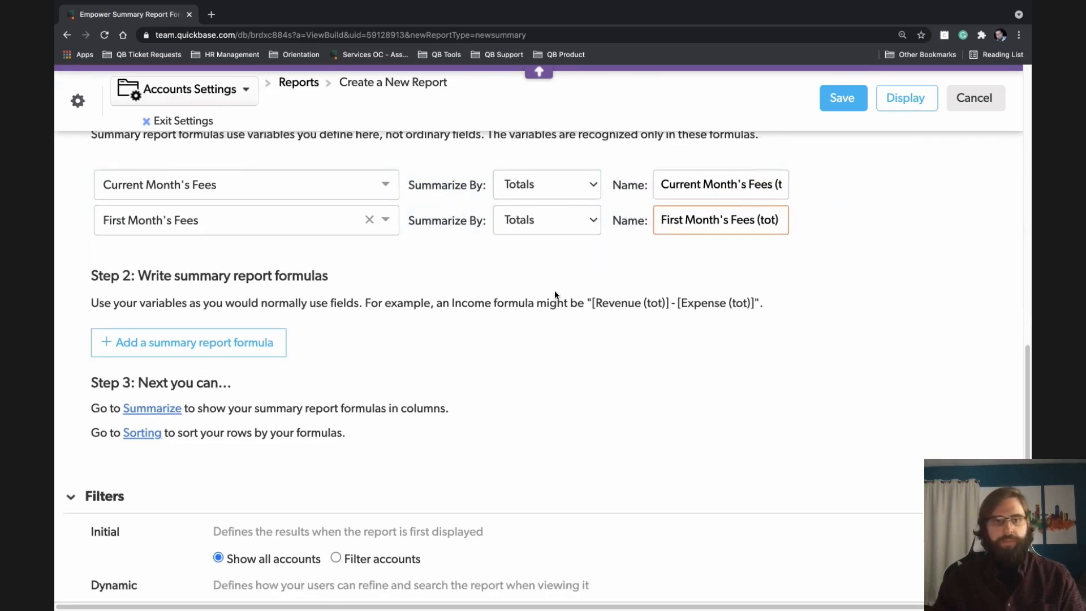
pyautogui.click(230, 351)
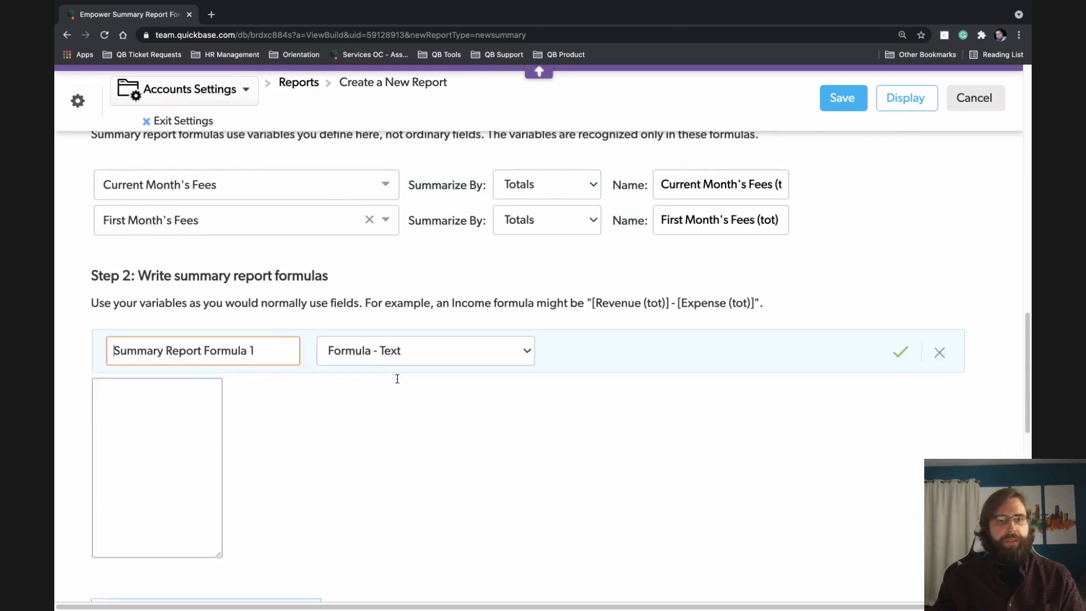
pyautogui.tripleClick(226, 352)
pyautogui.press('BackSpace')
pyautogui.write('Net Retention %')
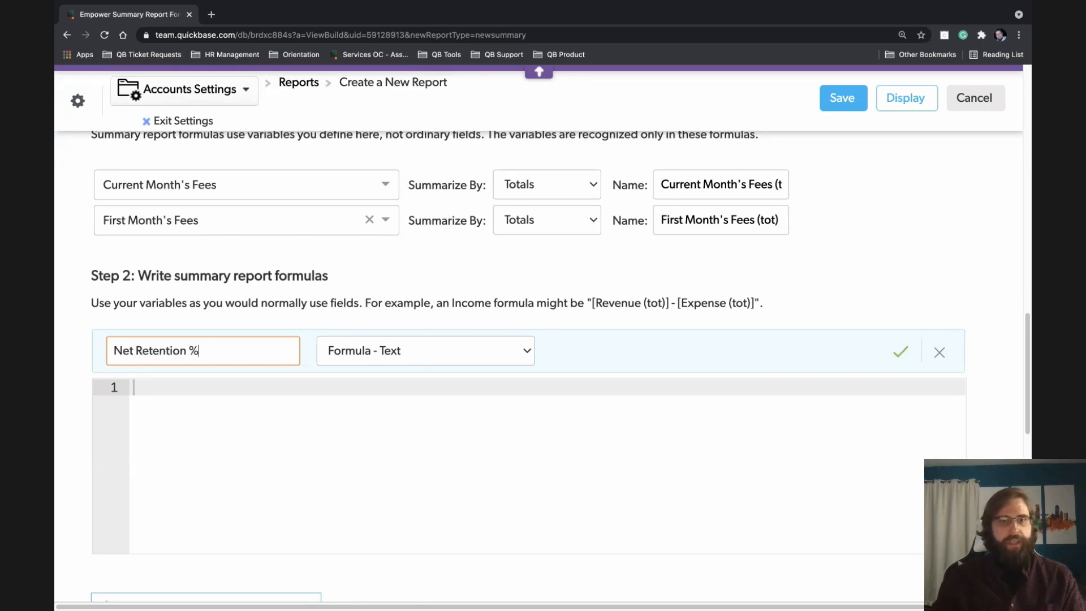
# Set the Net Retention % formula's type to Formula - Numeric - Percent with 2 decimal places
pyautogui.click(429, 355)
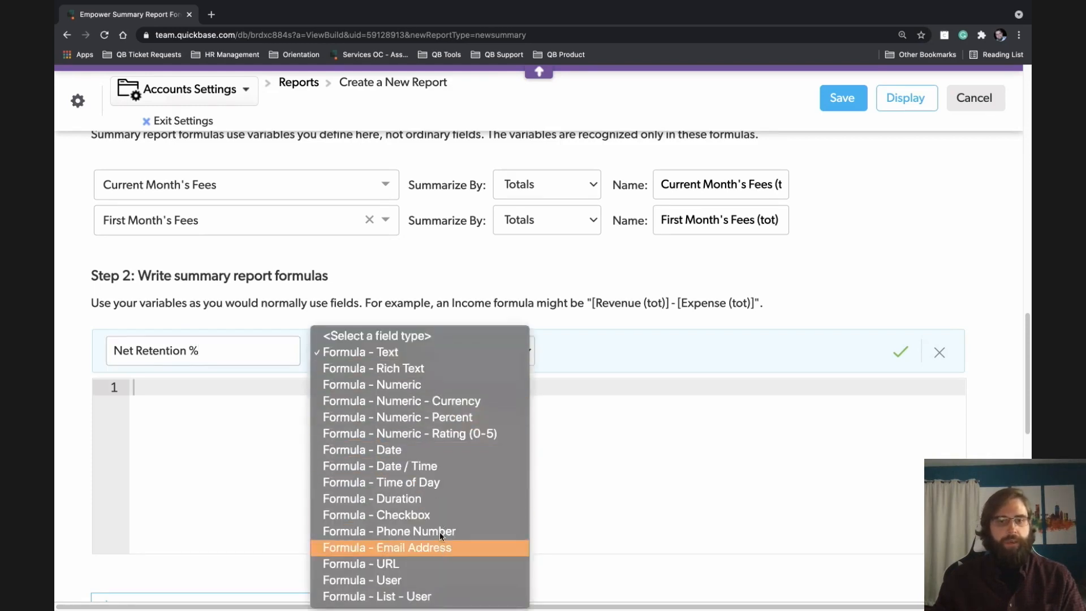
pyautogui.click(426, 416)
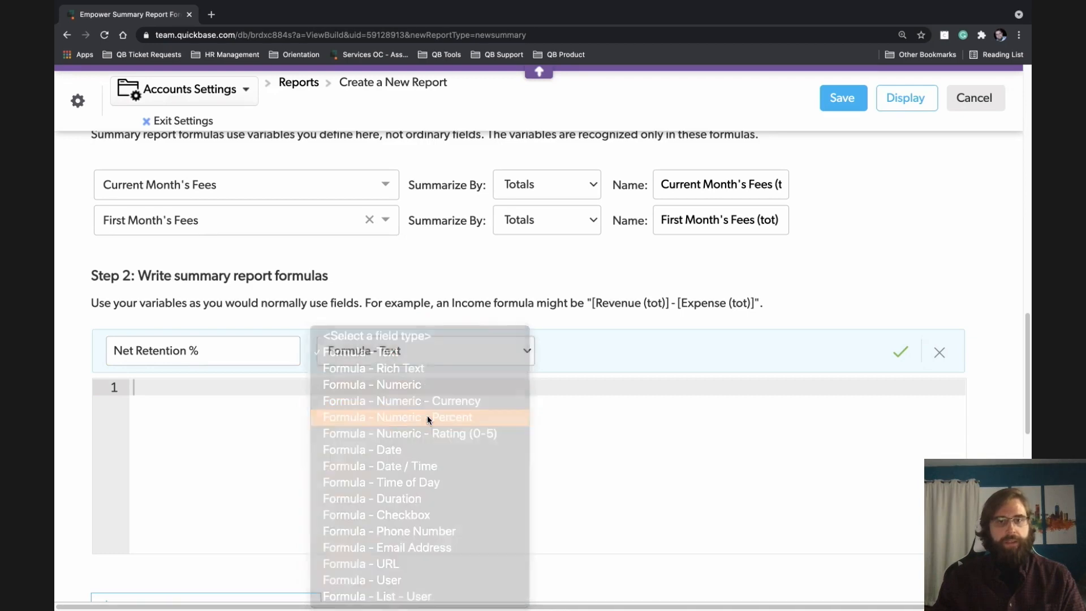
pyautogui.click(565, 351)
pyautogui.write('2')
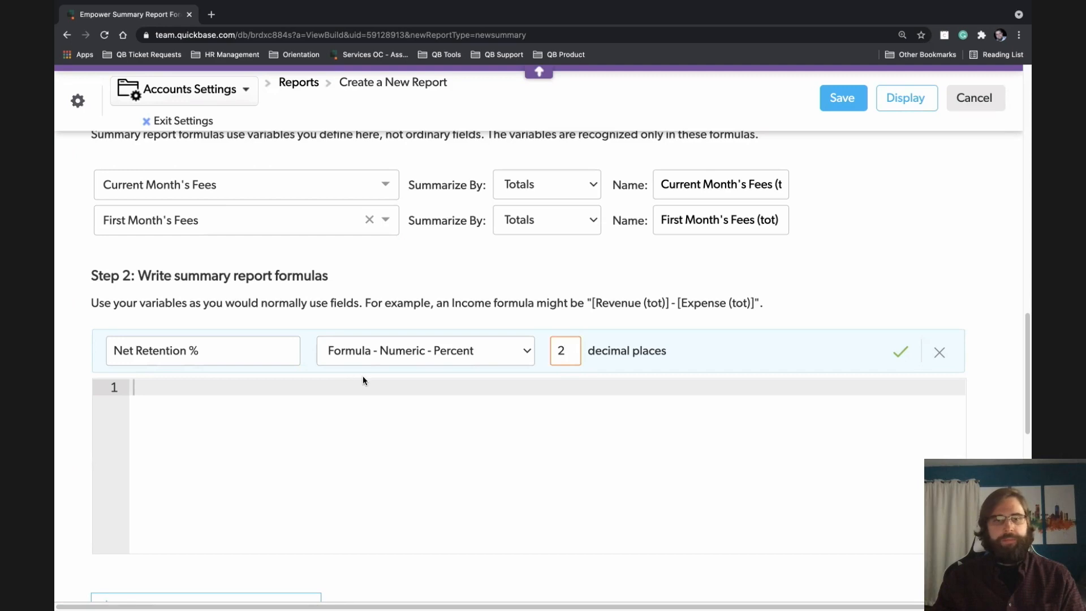
# Write the Net Retention % formula as [Current Month's Fees (tot)]/[First Month's Fees (tot)] and accept it
pyautogui.click(347, 387)
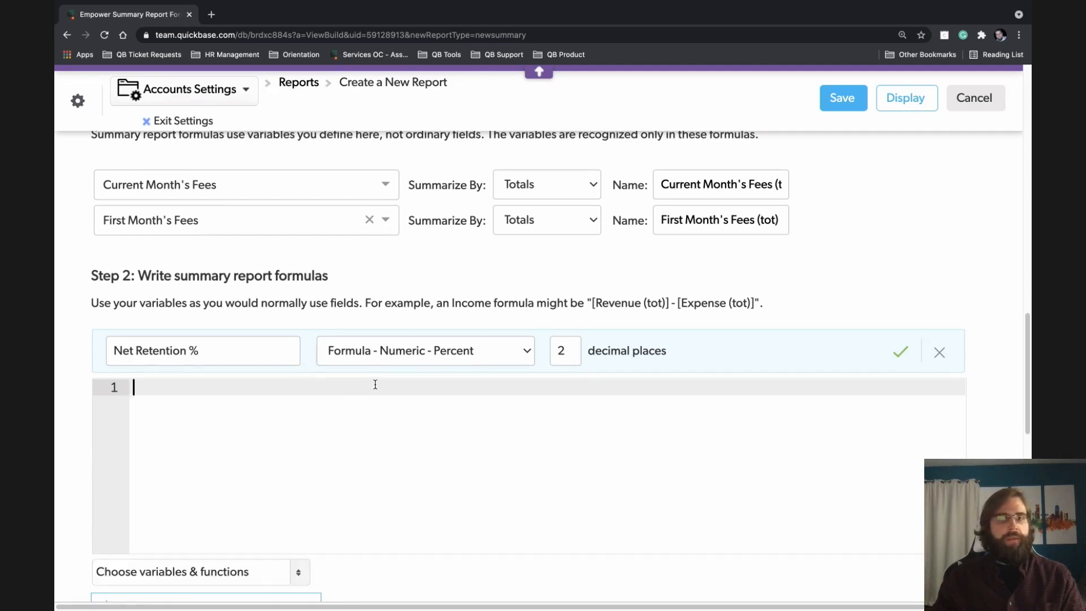
pyautogui.scroll(-1, 229, 393)
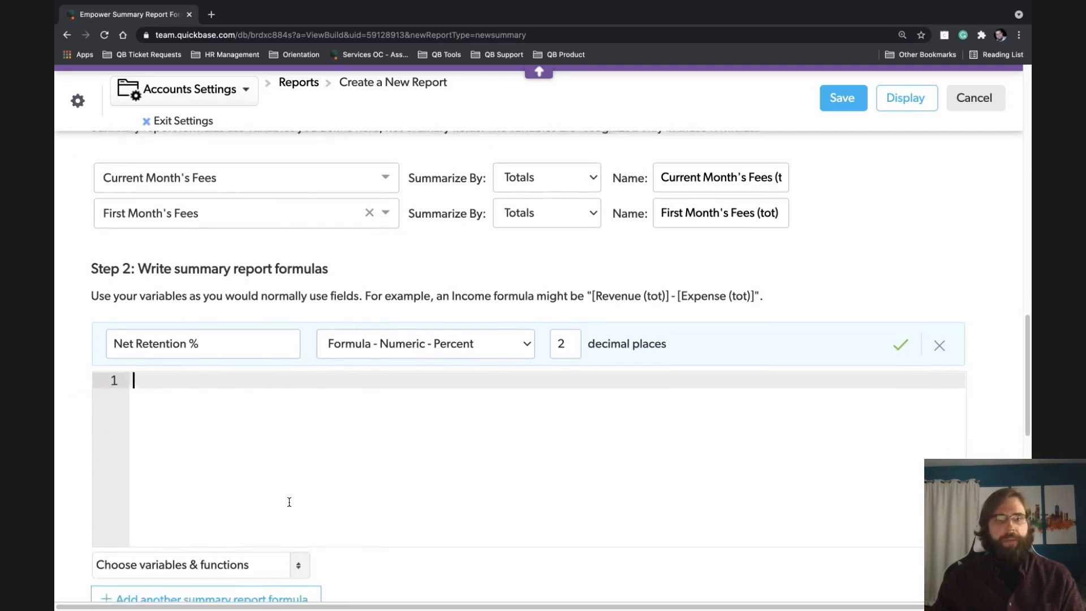
pyautogui.click(356, 564)
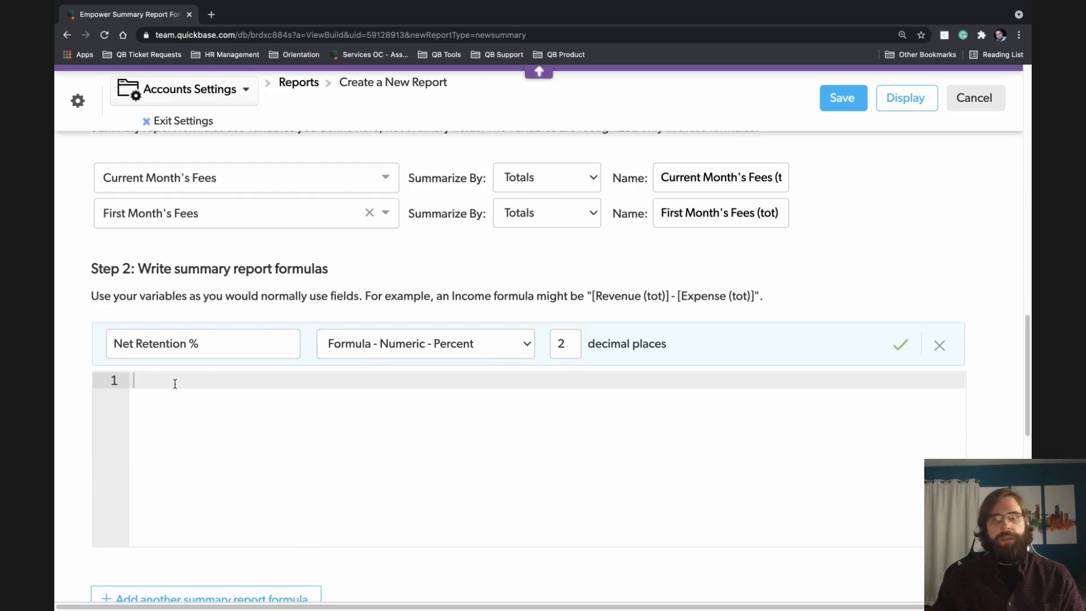
pyautogui.click(154, 382)
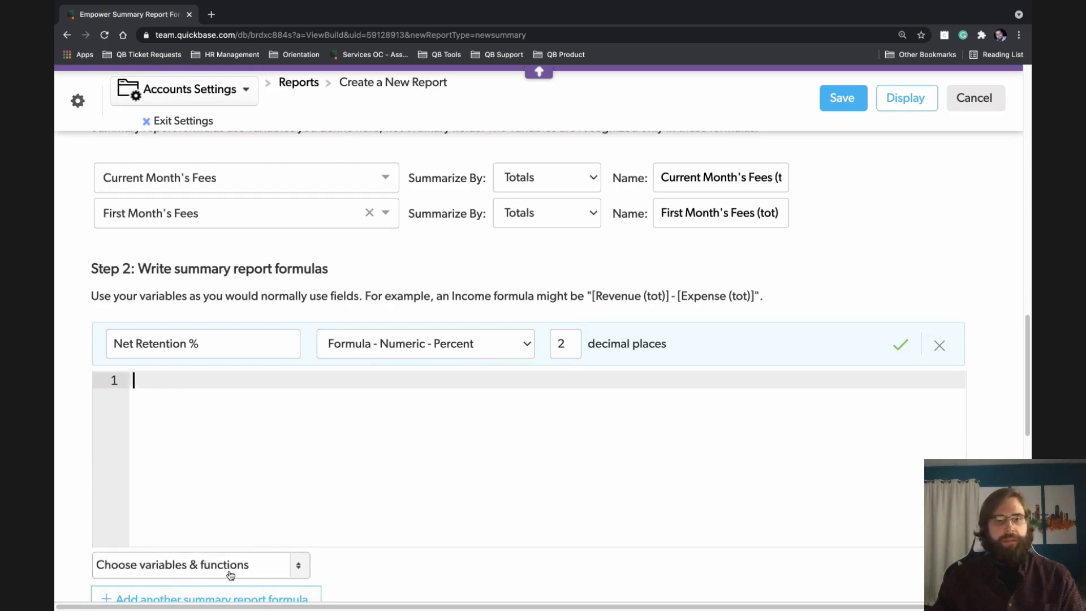
pyautogui.click(299, 567)
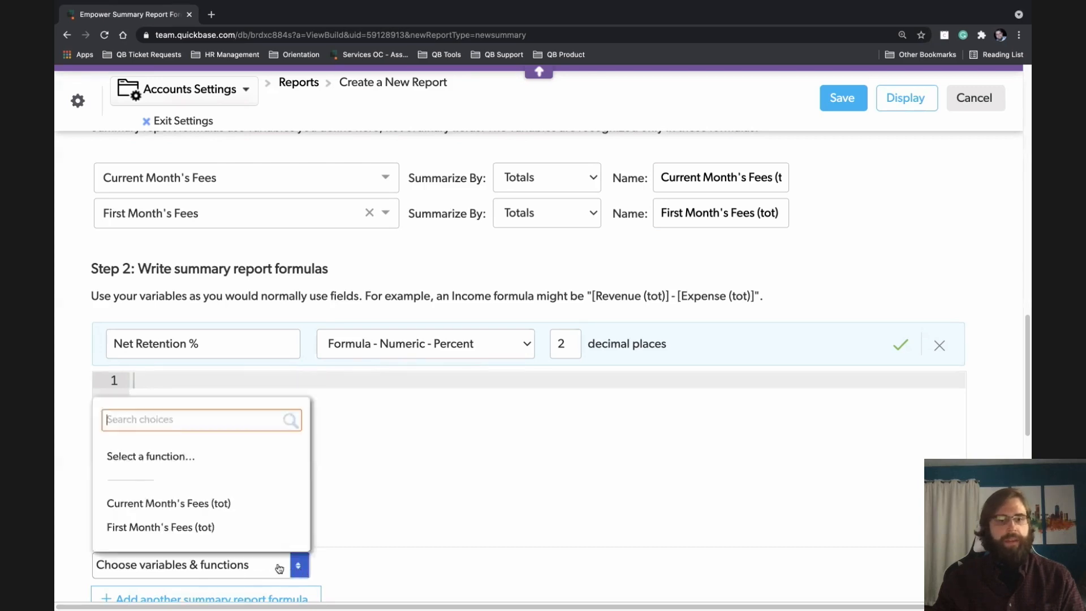
pyautogui.click(213, 509)
pyautogui.click(350, 384)
pyautogui.write('/')
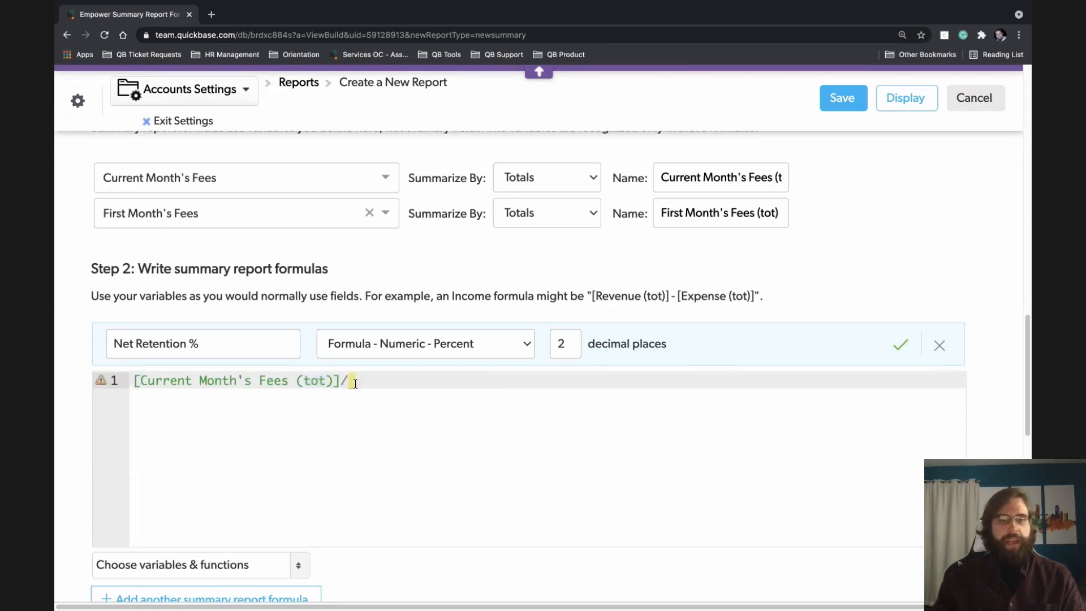
pyautogui.click(300, 565)
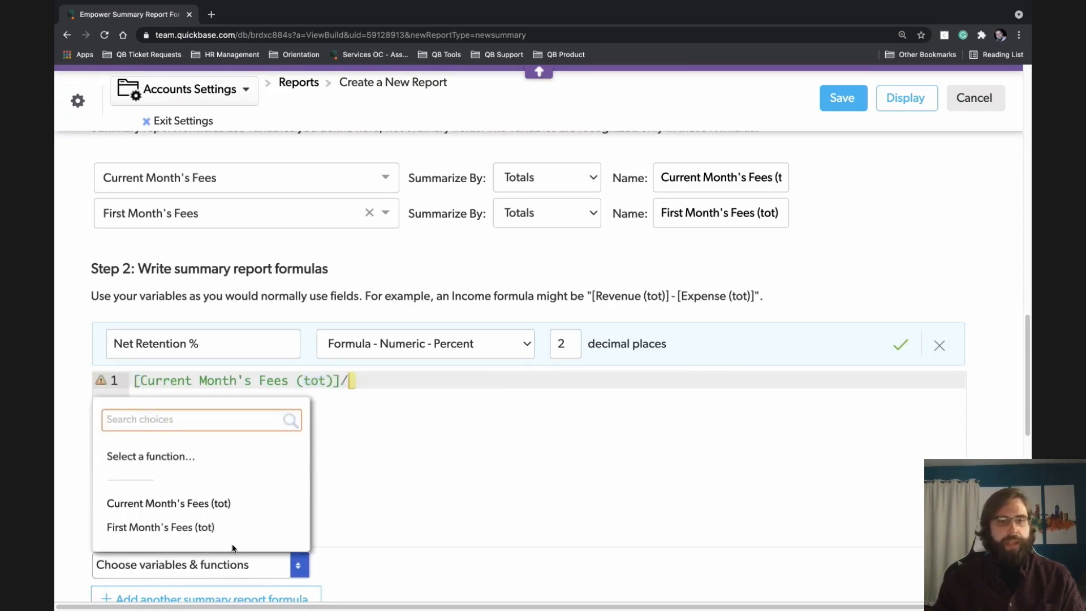
pyautogui.click(213, 529)
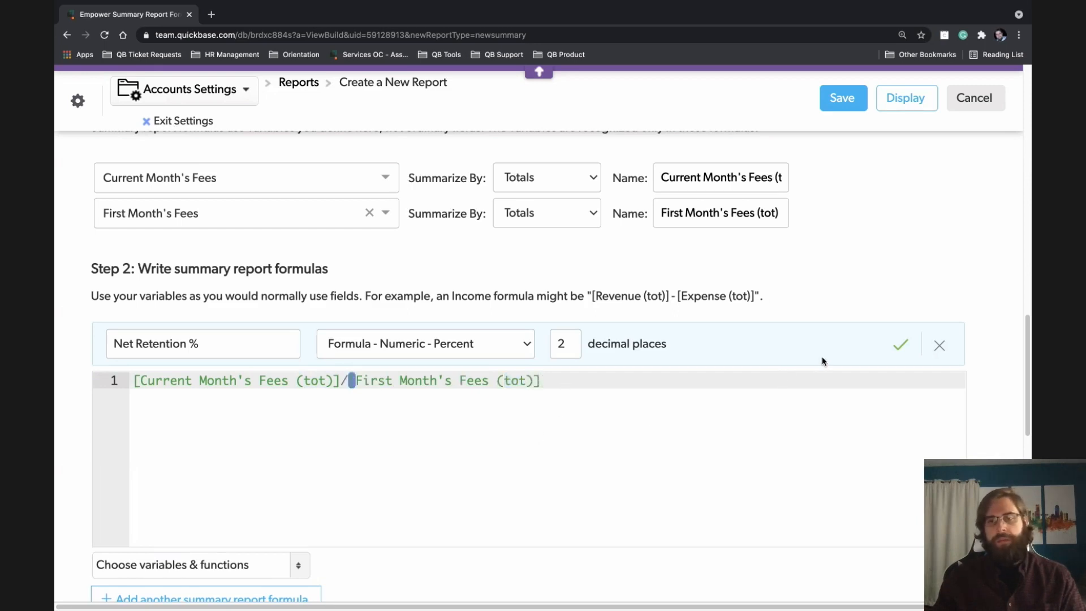
pyautogui.click(900, 347)
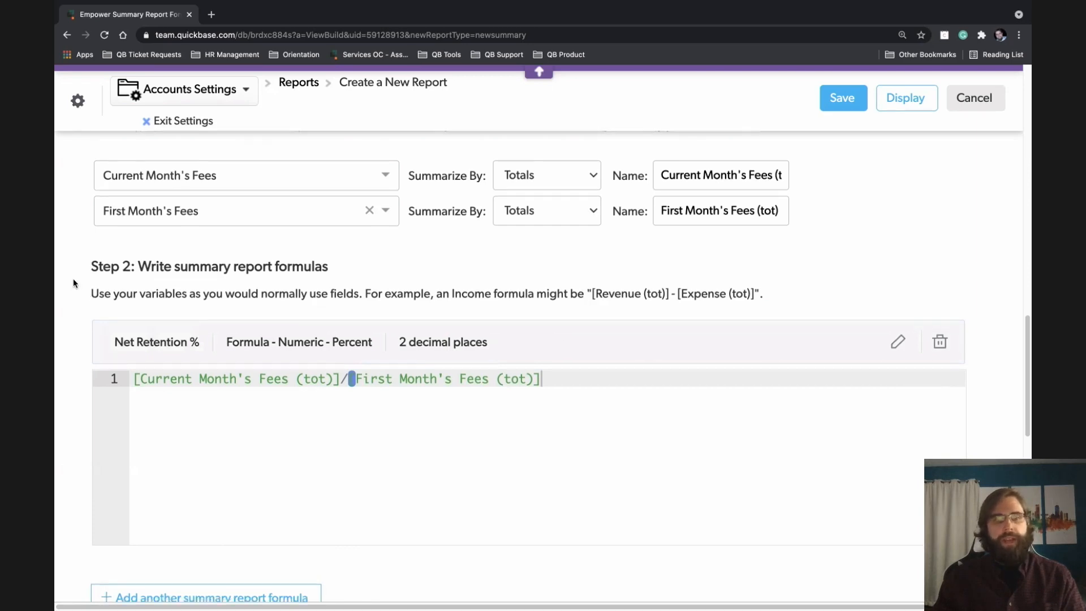
# Add the Net Retention % formula as a third summarized field in the report
pyautogui.scroll(-3, 73, 278)
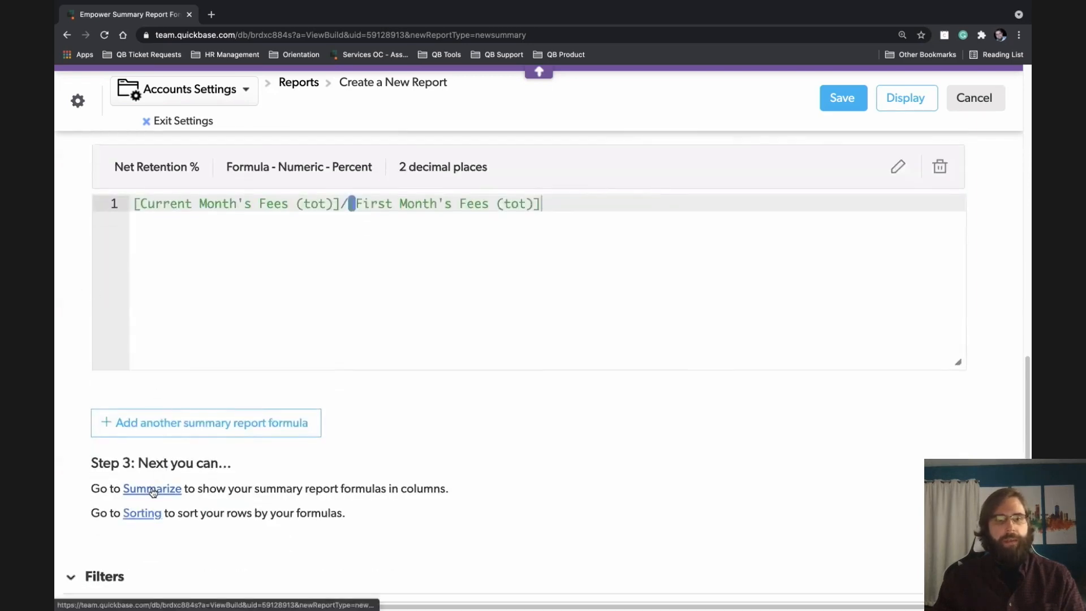
pyautogui.click(153, 489)
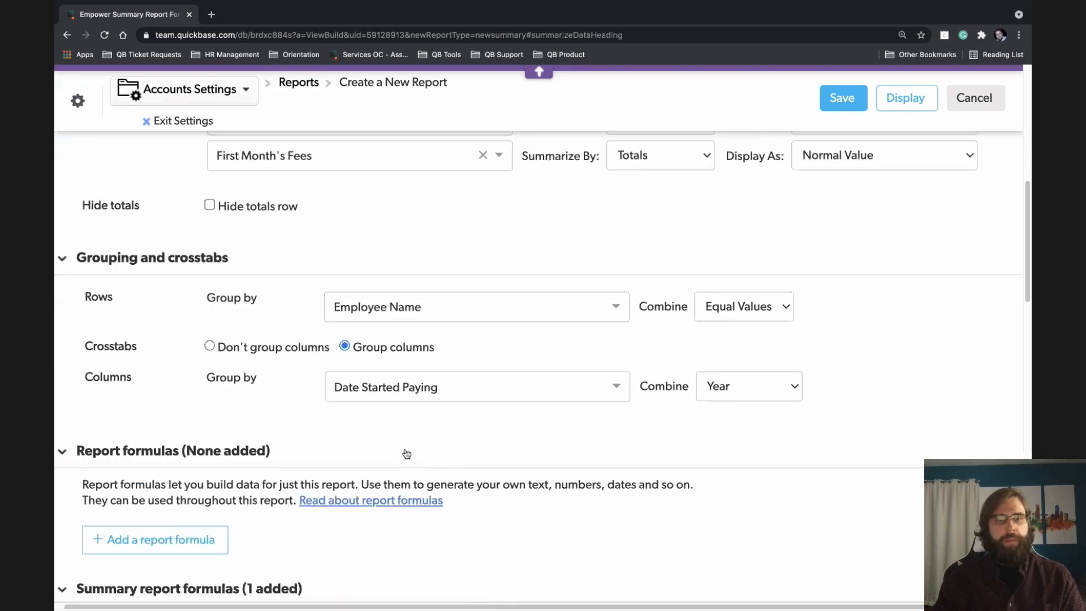
pyautogui.scroll(2, 310, 270)
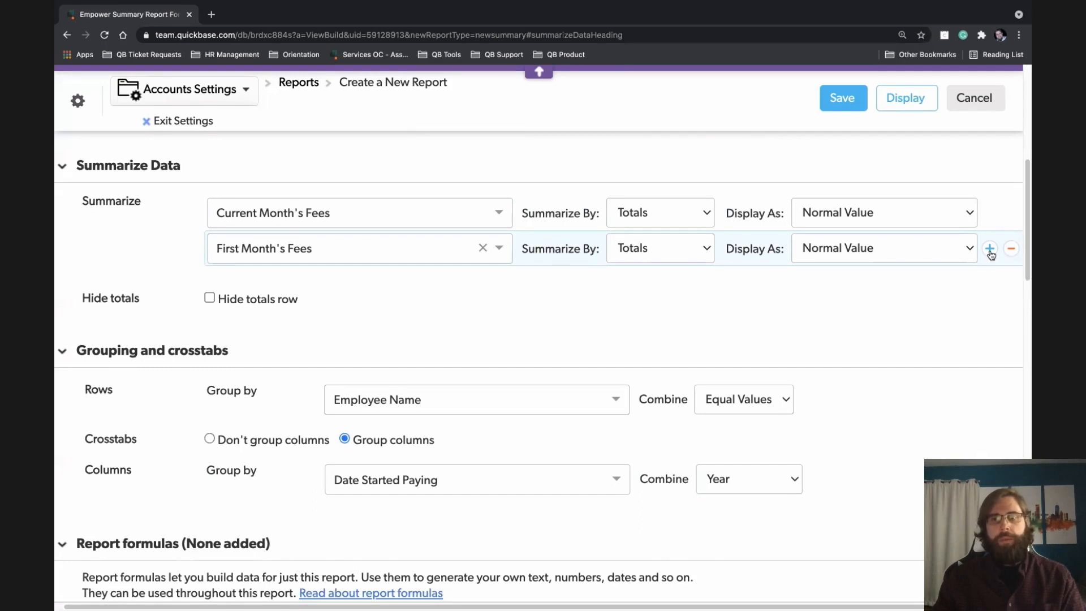
pyautogui.click(990, 250)
pyautogui.click(502, 290)
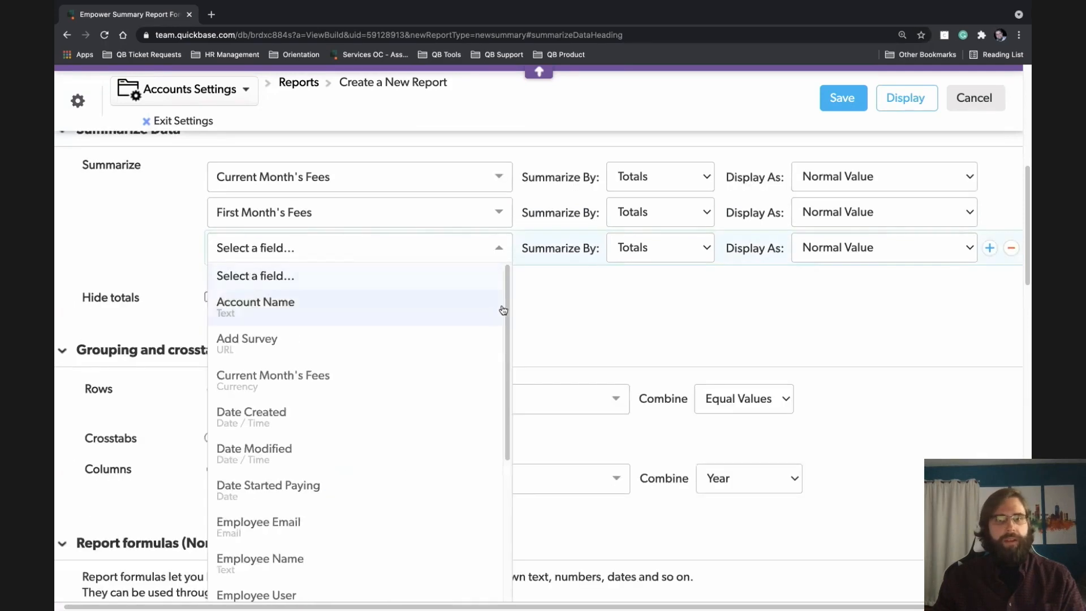
pyautogui.moveTo(503, 311); pyautogui.dragTo(494, 481)
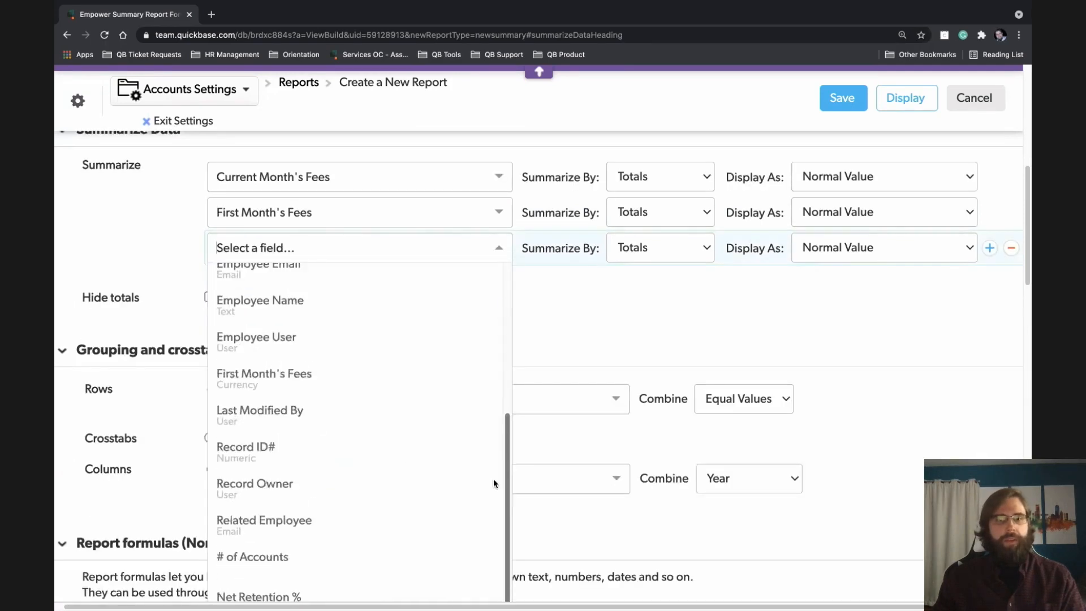
pyautogui.click(299, 598)
pyautogui.click(535, 278)
pyautogui.scroll(1, 525, 181)
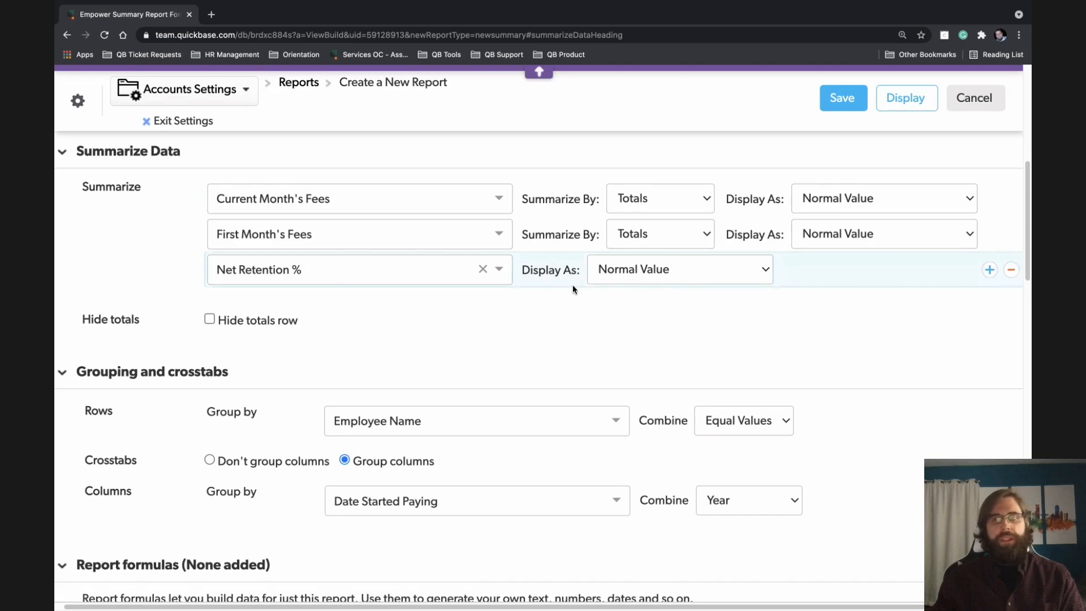
# Keep Net Retention % displayed as Normal Value and save the Net Retention by Year for Ee report
pyautogui.click(684, 269)
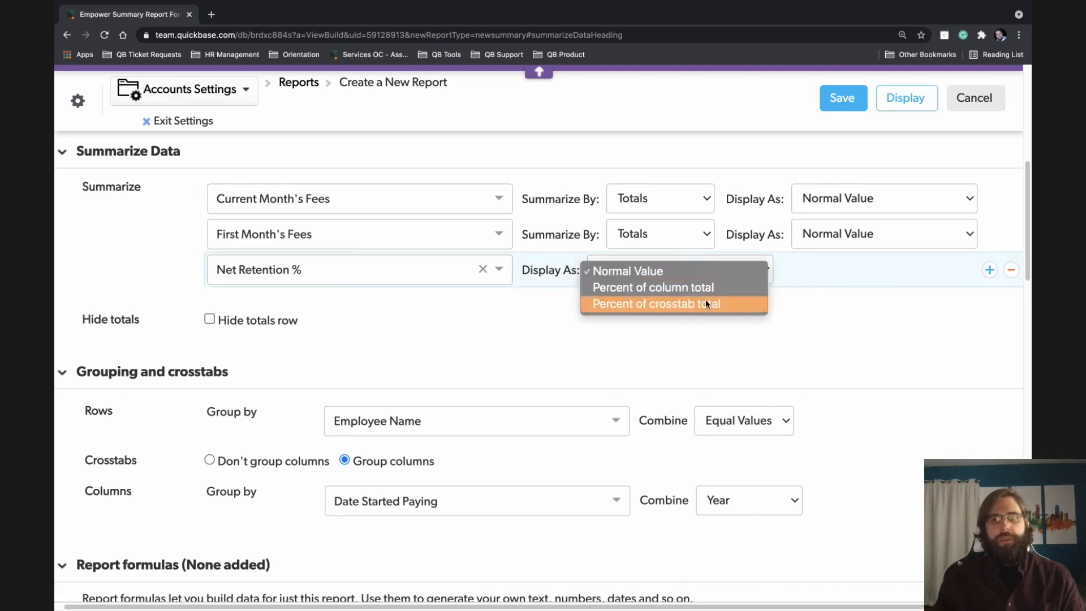
pyautogui.click(552, 307)
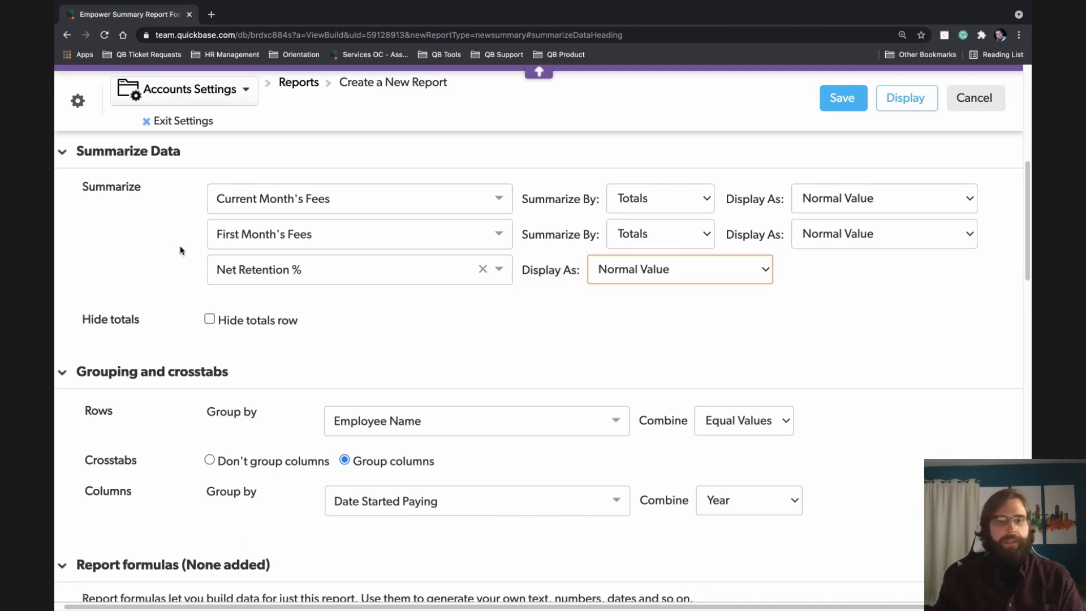
pyautogui.scroll(4, 779, 274)
pyautogui.scroll(2, 823, 263)
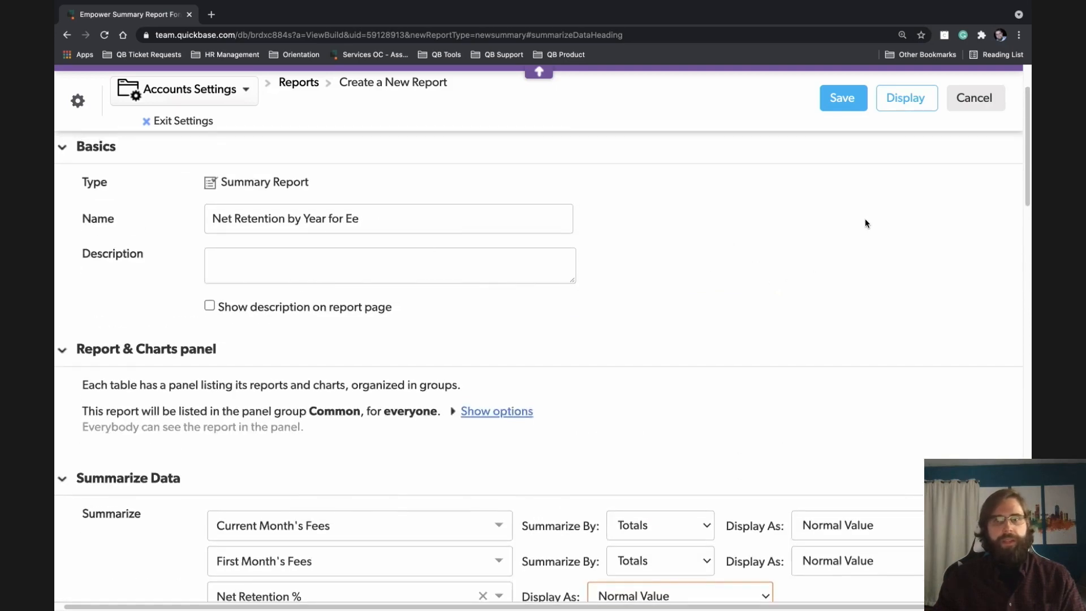
pyautogui.click(842, 99)
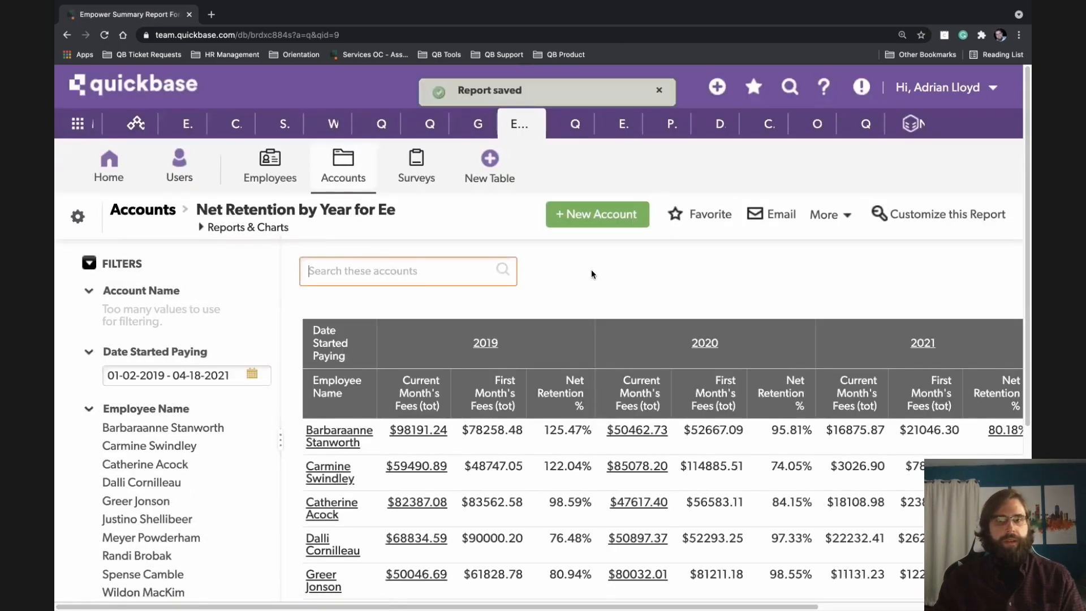
# Examine the saved report's Net Retention % for each employee by year, along with the totals row and Totals columns
pyautogui.scroll(-3, 592, 275)
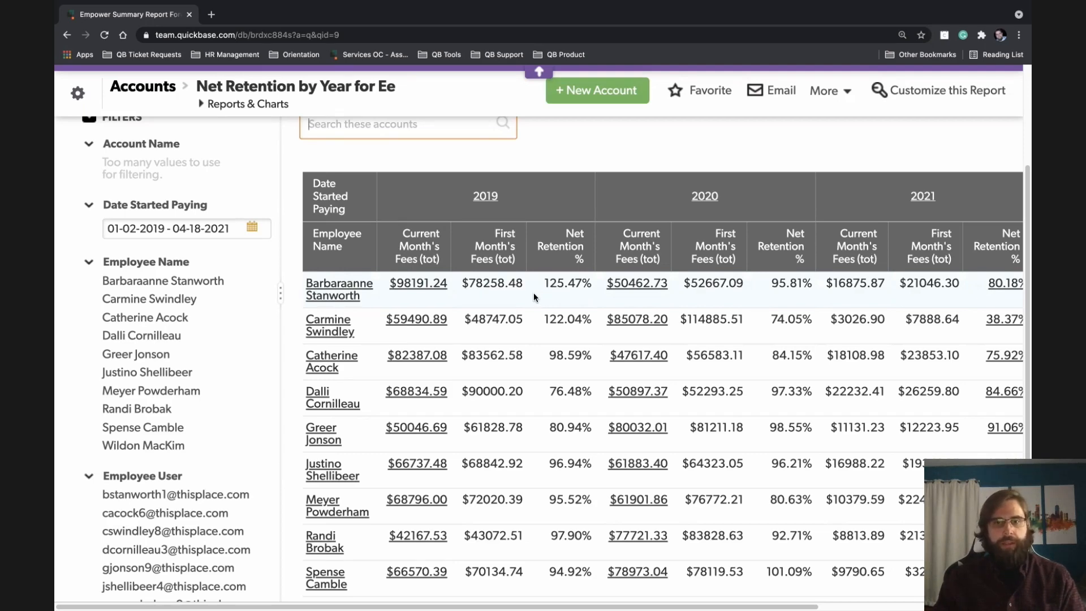
pyautogui.scroll(-2, 533, 289)
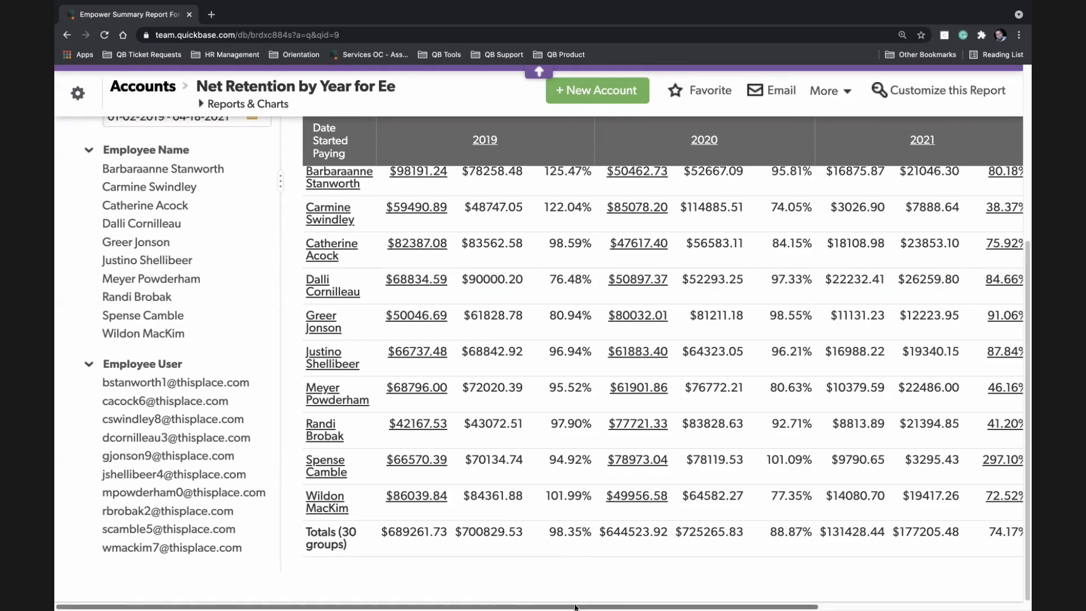
pyautogui.moveTo(581, 606); pyautogui.dragTo(915, 591)
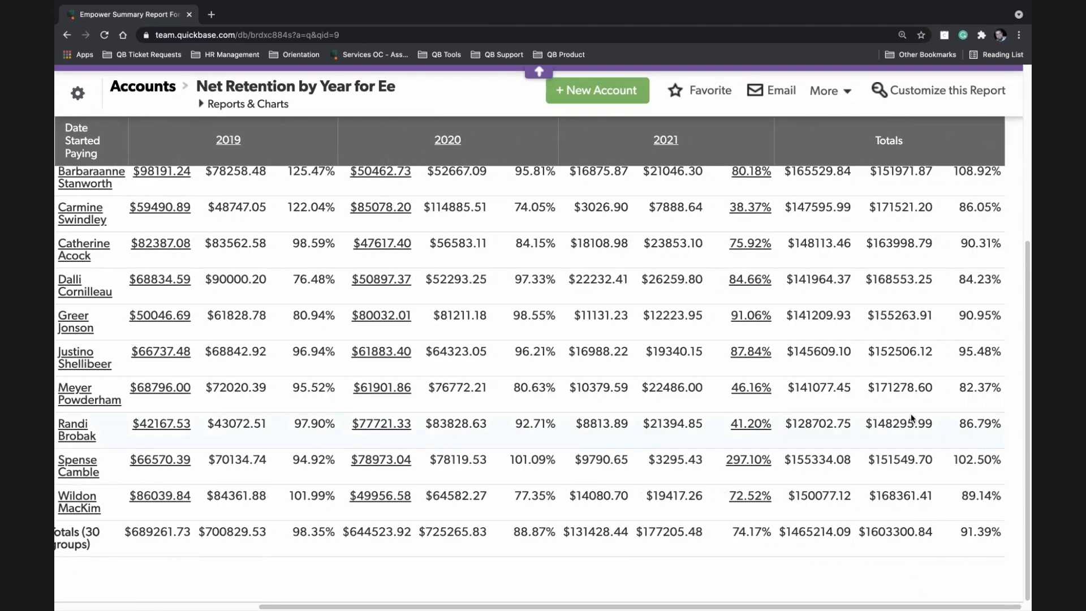
pyautogui.scroll(5, 907, 413)
pyautogui.scroll(-2, 907, 413)
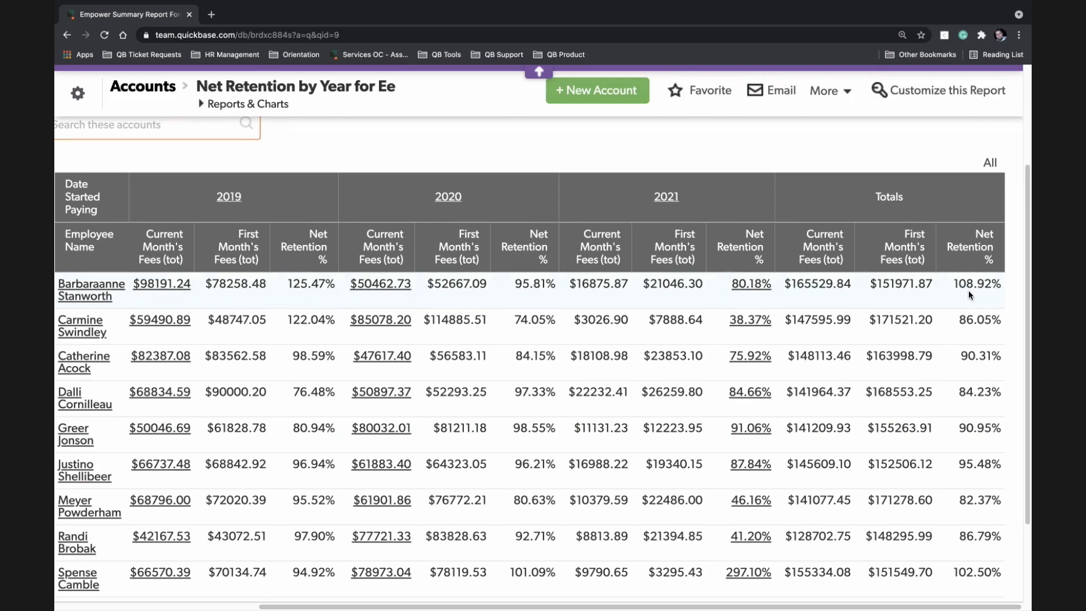
pyautogui.moveTo(920, 608)
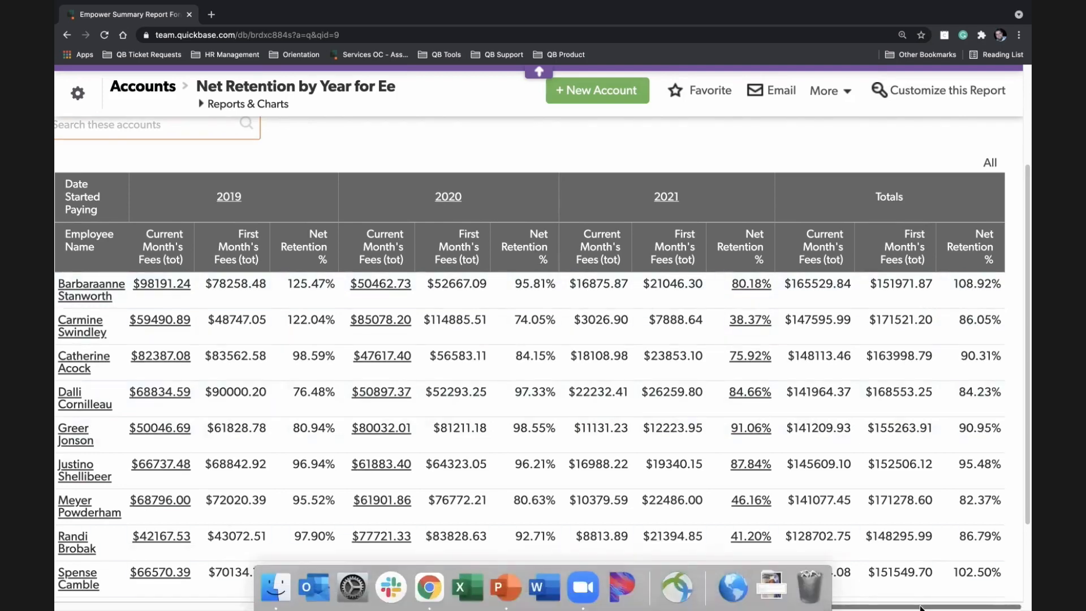
pyautogui.moveTo(920, 608); pyautogui.dragTo(690, 607)
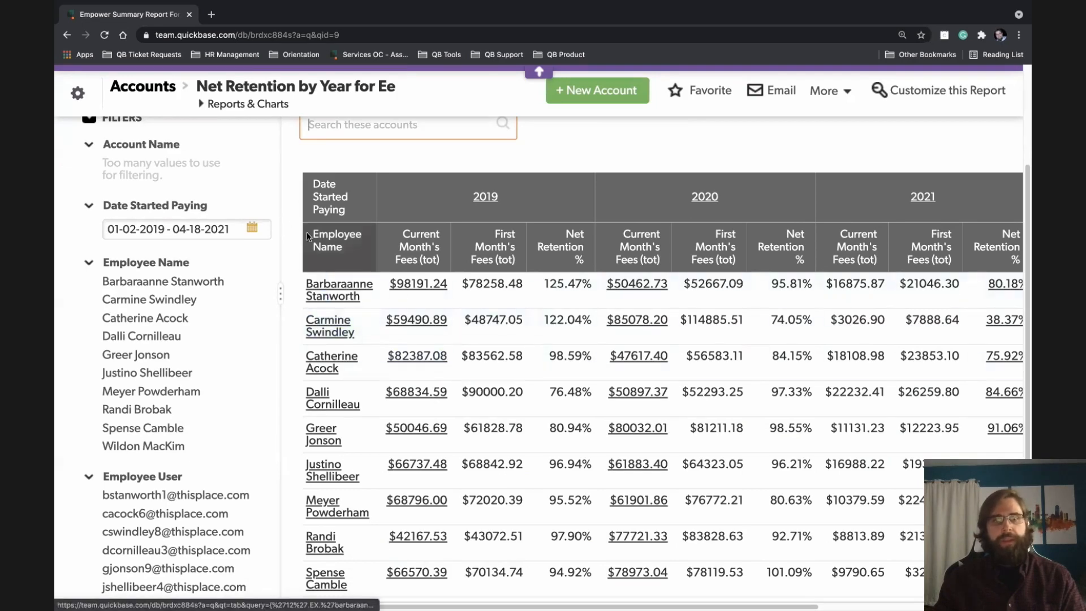
# Filter the report's Date Started Paying range to end on 06-30-2020
pyautogui.click(252, 229)
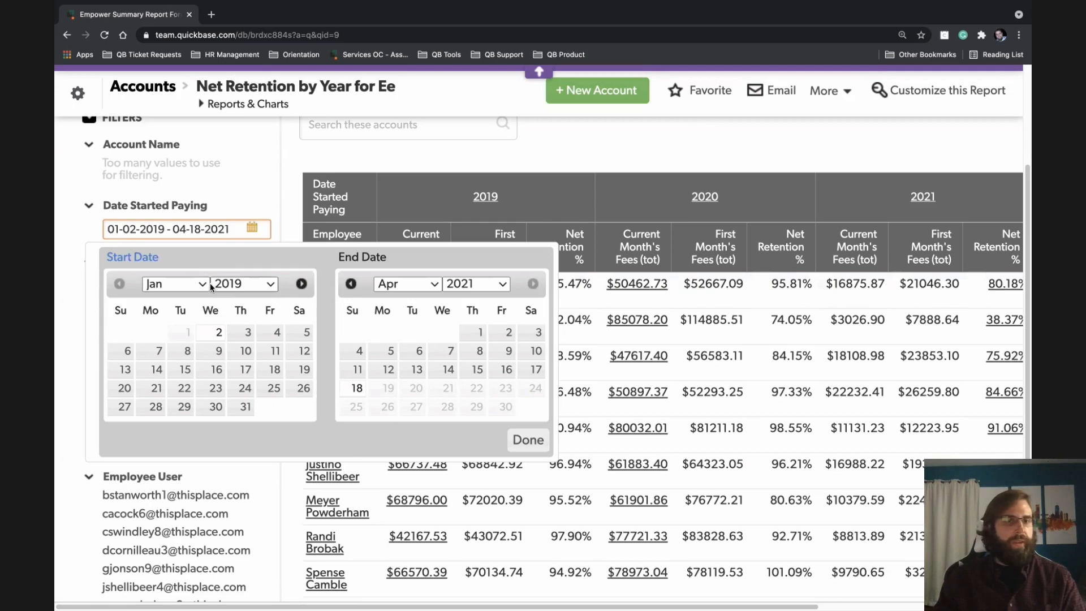
pyautogui.click(271, 283)
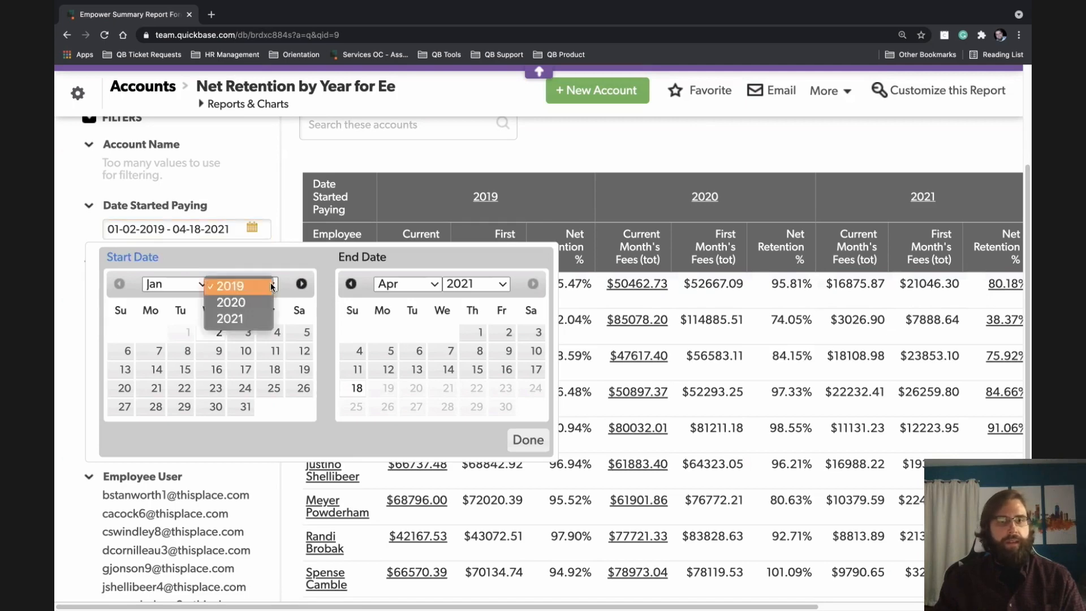
pyautogui.click(249, 303)
pyautogui.scroll(-1, 275, 326)
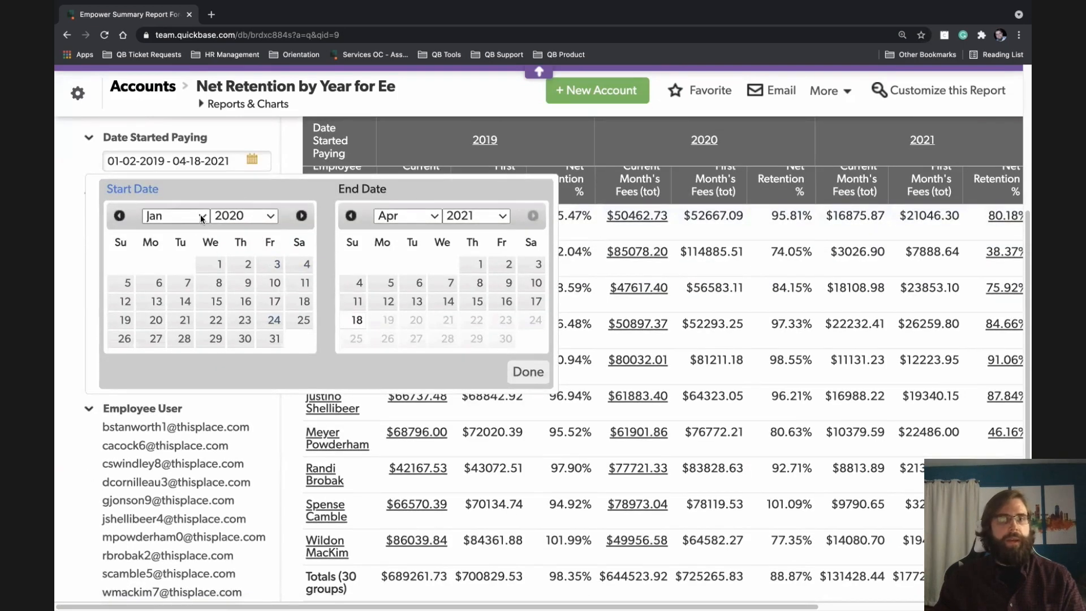
pyautogui.click(435, 216)
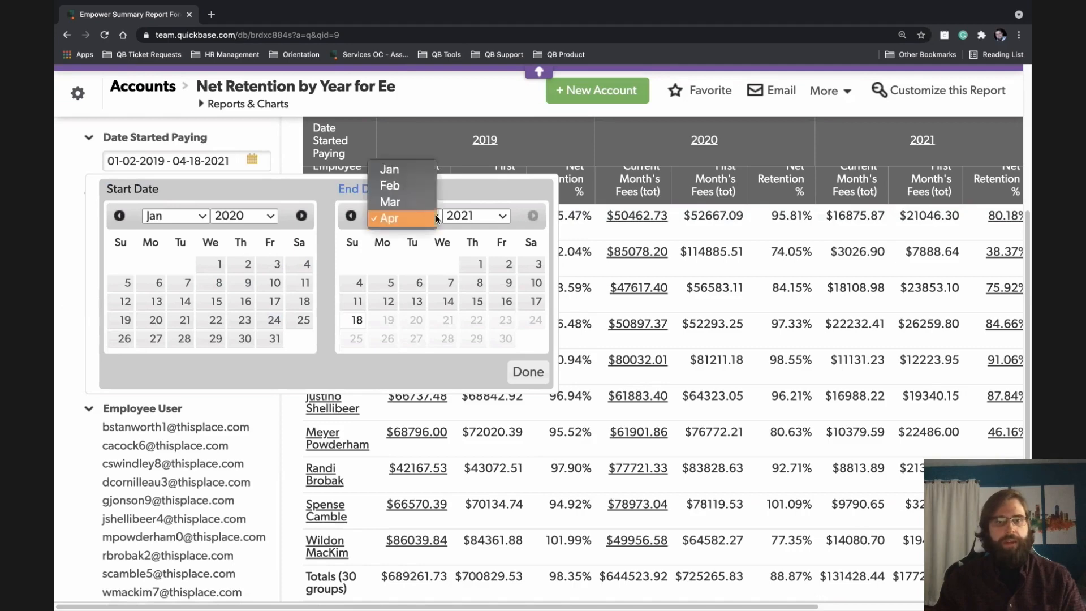
pyautogui.click(403, 221)
pyautogui.click(495, 214)
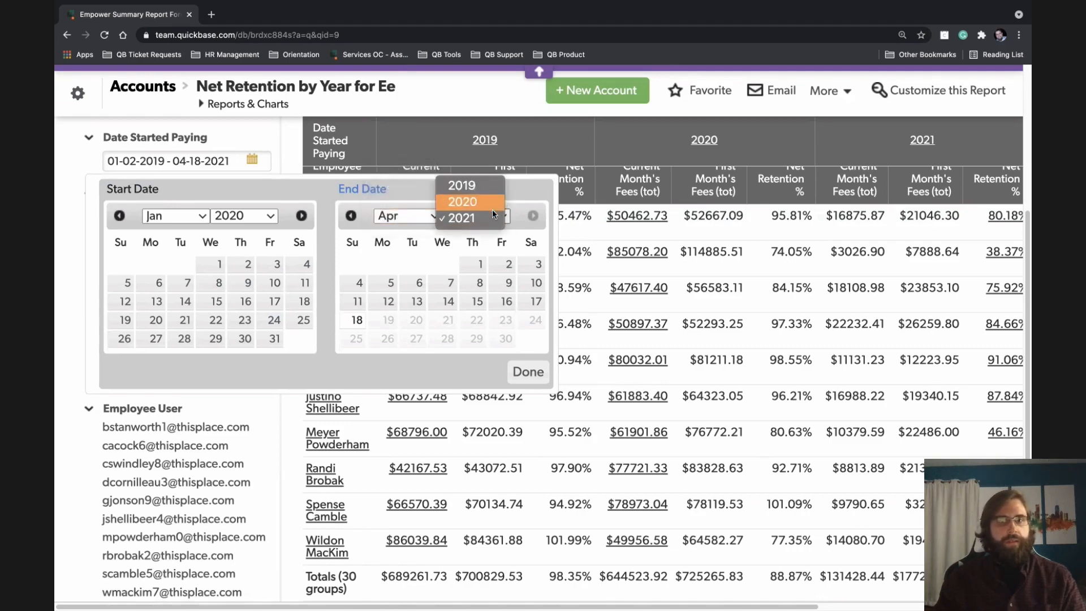
pyautogui.click(464, 202)
pyautogui.click(433, 215)
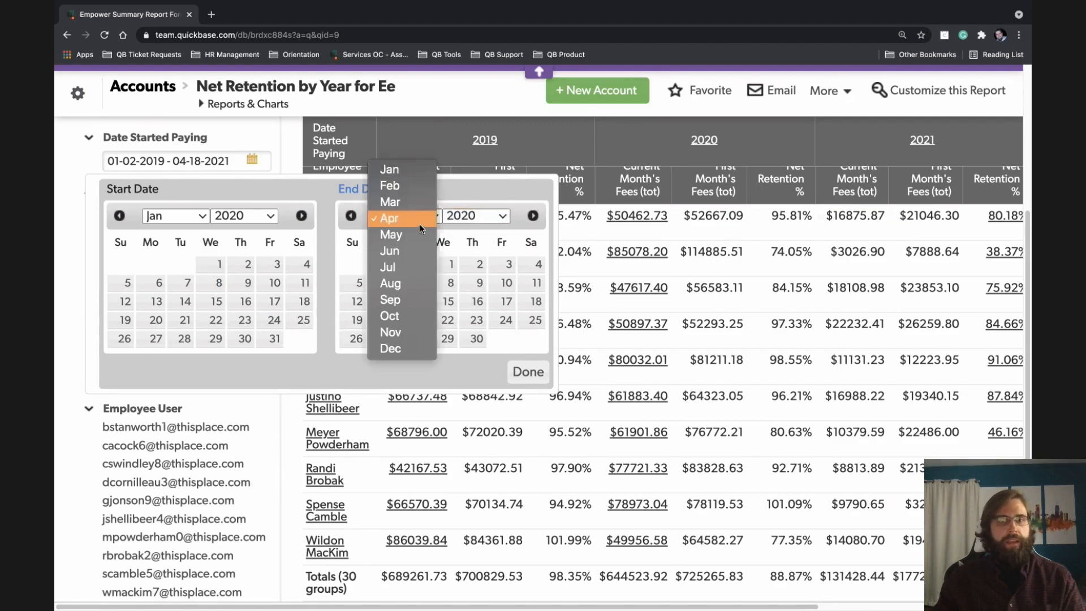
pyautogui.click(400, 250)
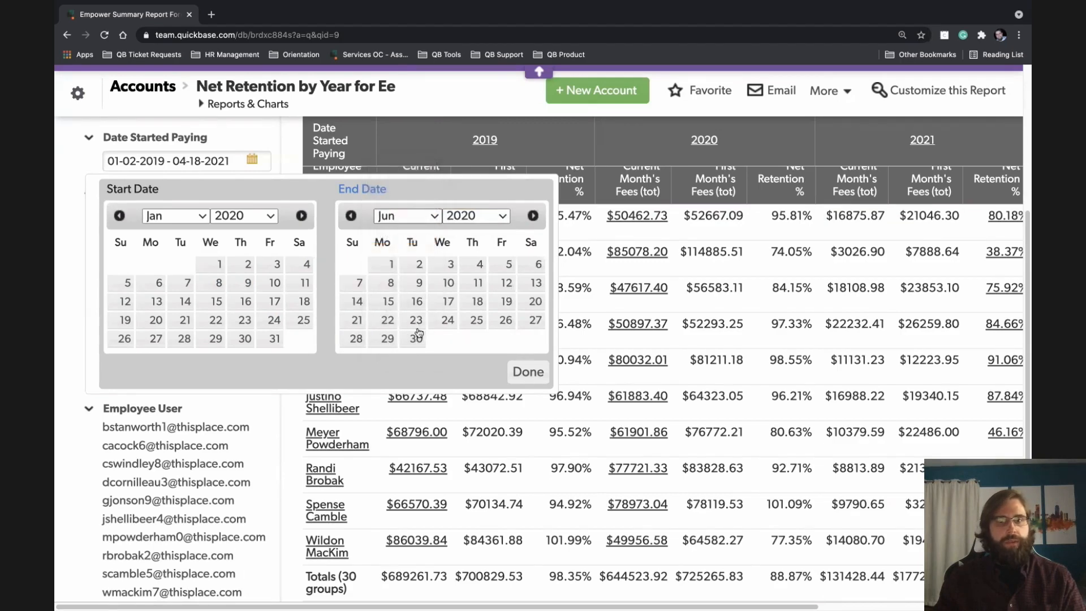
pyautogui.click(415, 338)
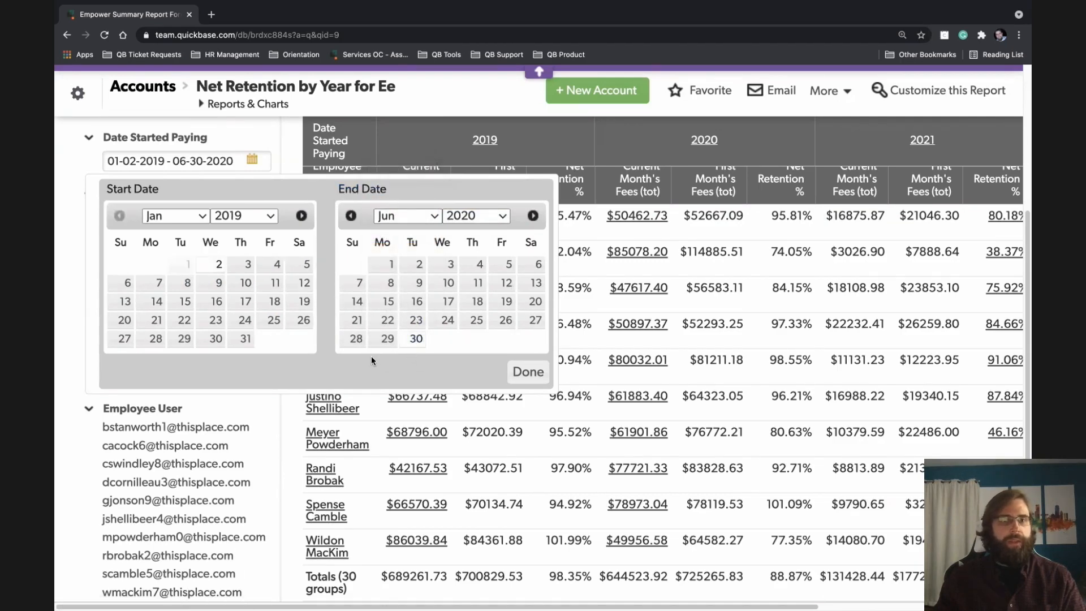
pyautogui.click(526, 371)
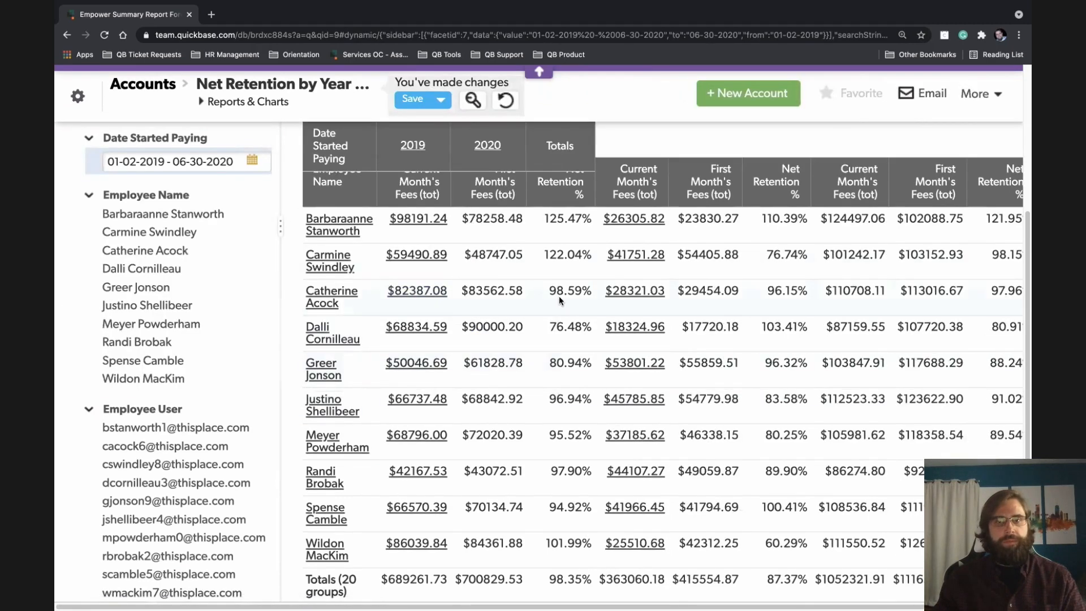
# Set the start date of the Date Started Paying filter to 01-01-2020 and apply it
pyautogui.scroll(2, 555, 297)
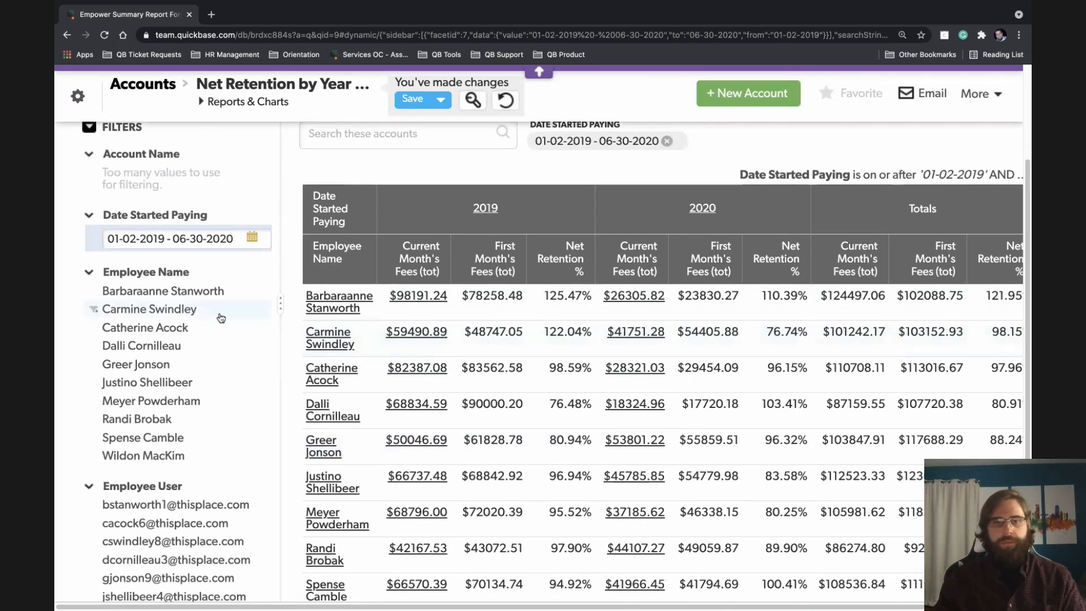
pyautogui.click(252, 238)
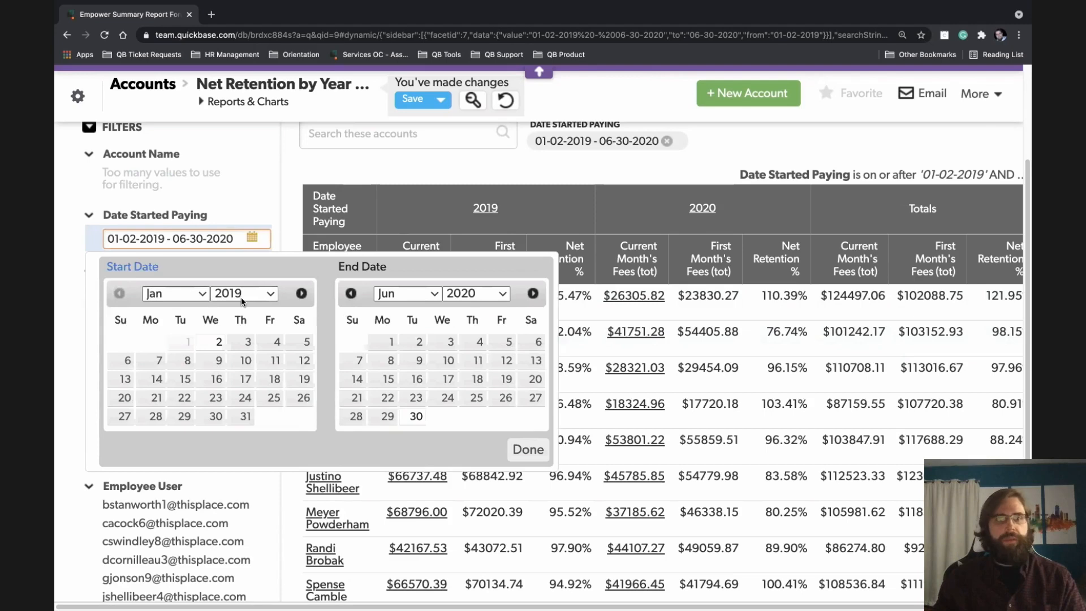
pyautogui.click(274, 292)
pyautogui.click(251, 331)
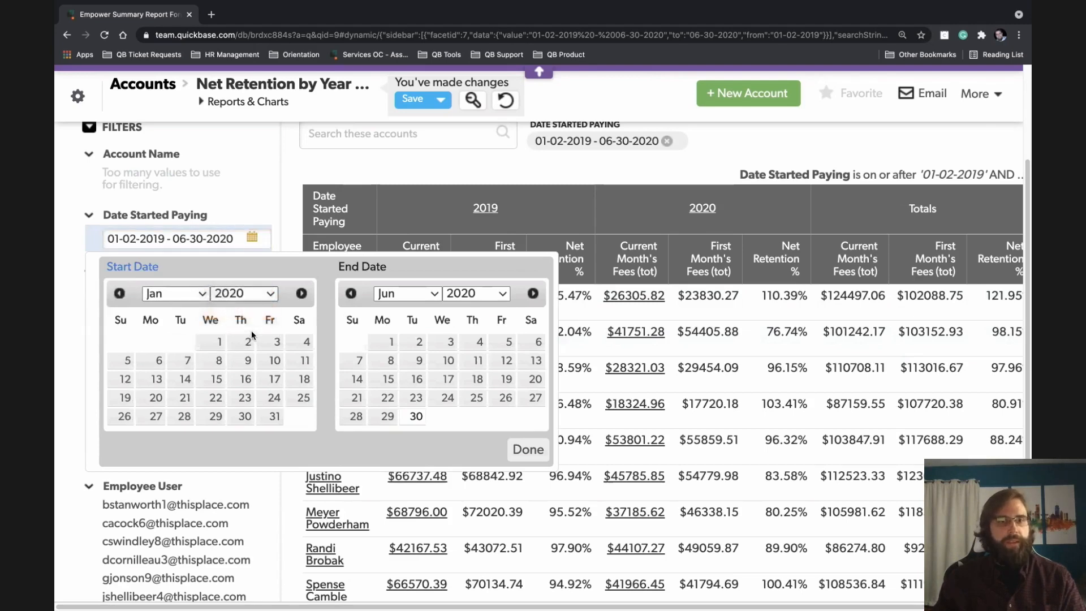
pyautogui.click(205, 347)
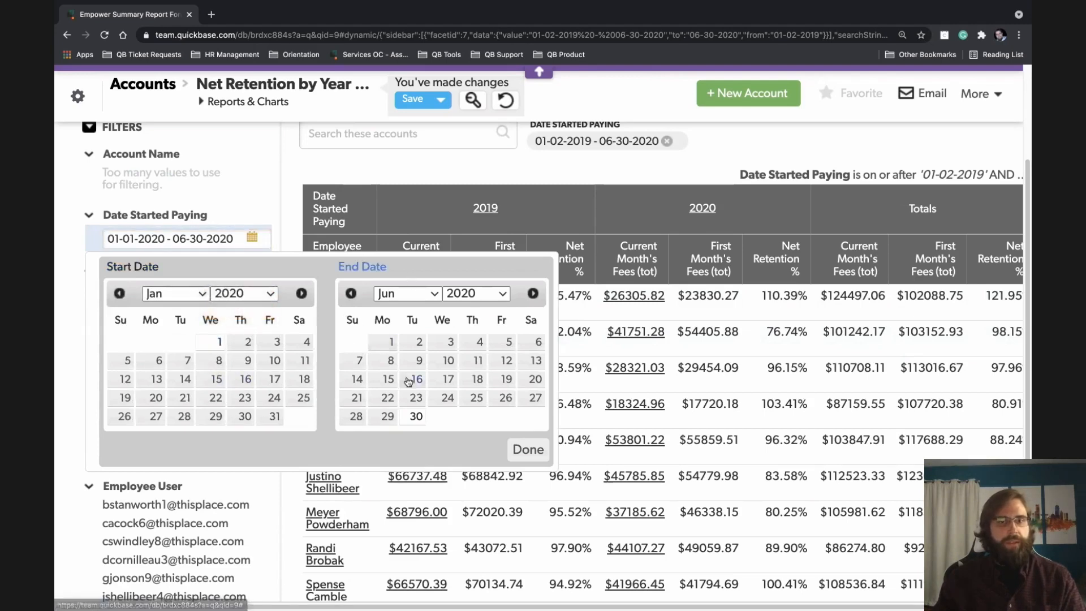
pyautogui.click(526, 450)
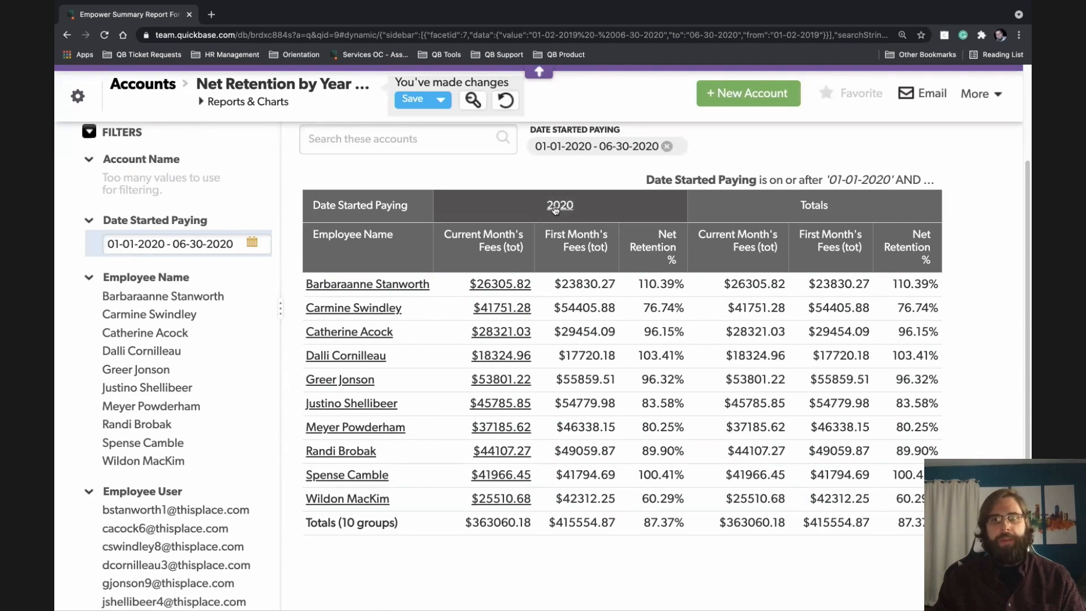
# Review the filtered report and discard the temporary Date Started Paying filter changes
pyautogui.scroll(1, 557, 181)
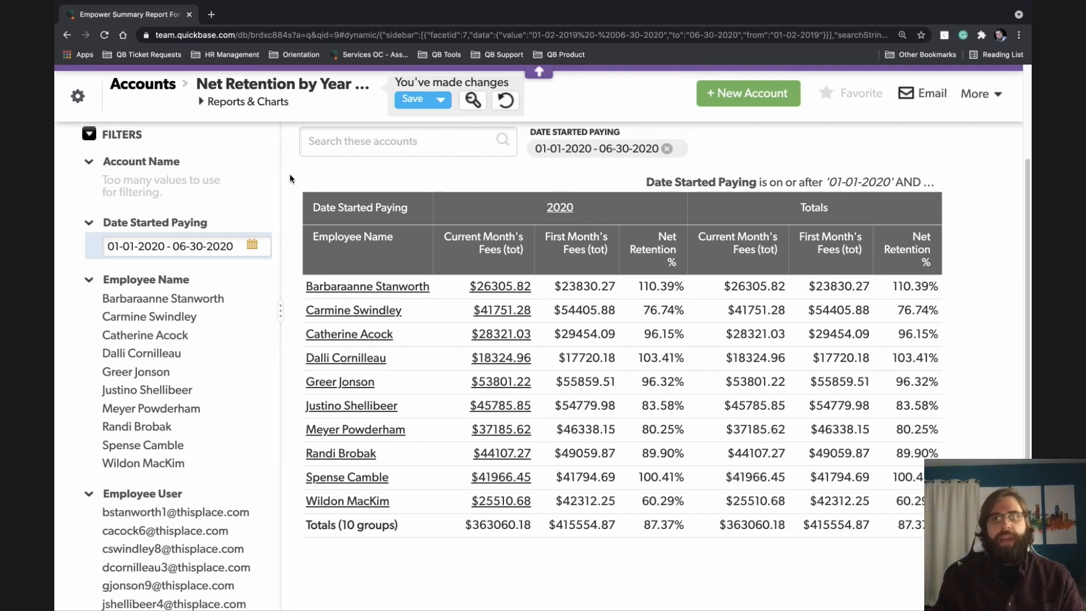
pyautogui.scroll(1, 291, 176)
pyautogui.scroll(3, 302, 175)
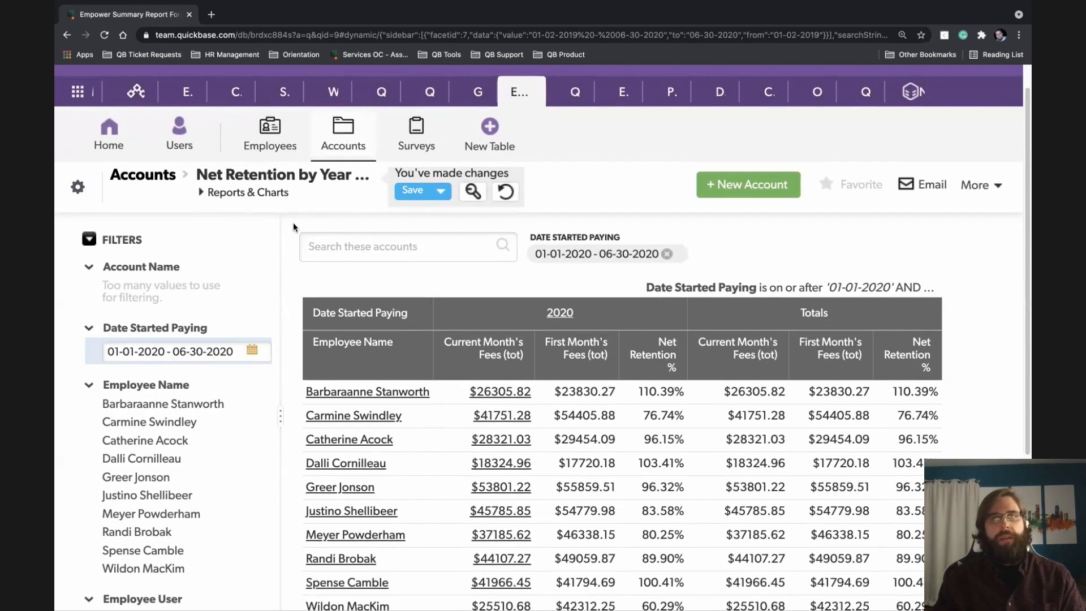
pyautogui.scroll(-1, 293, 227)
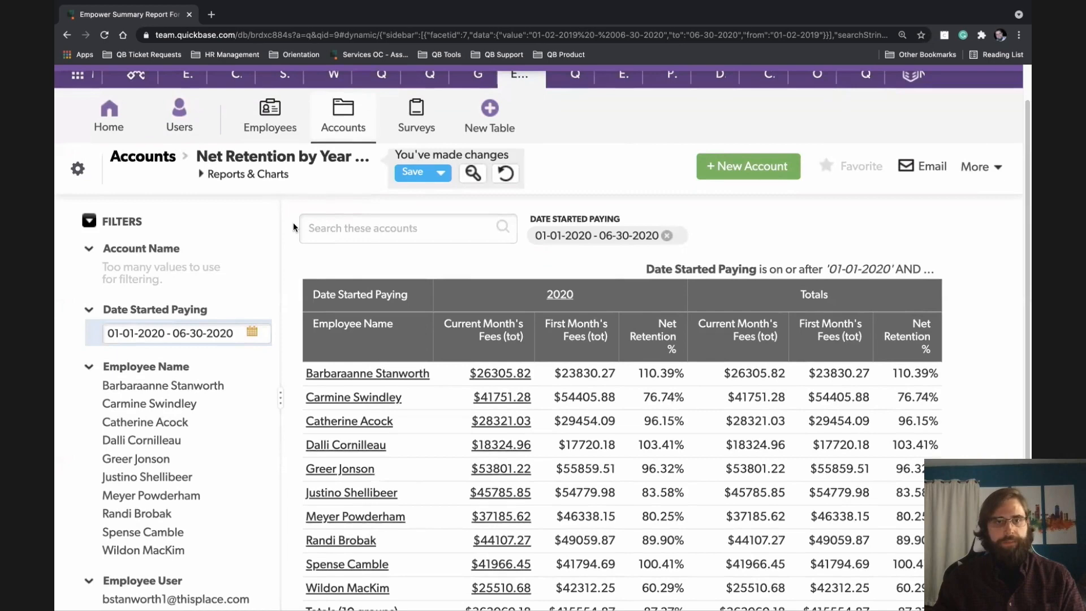
pyautogui.scroll(-1, 287, 249)
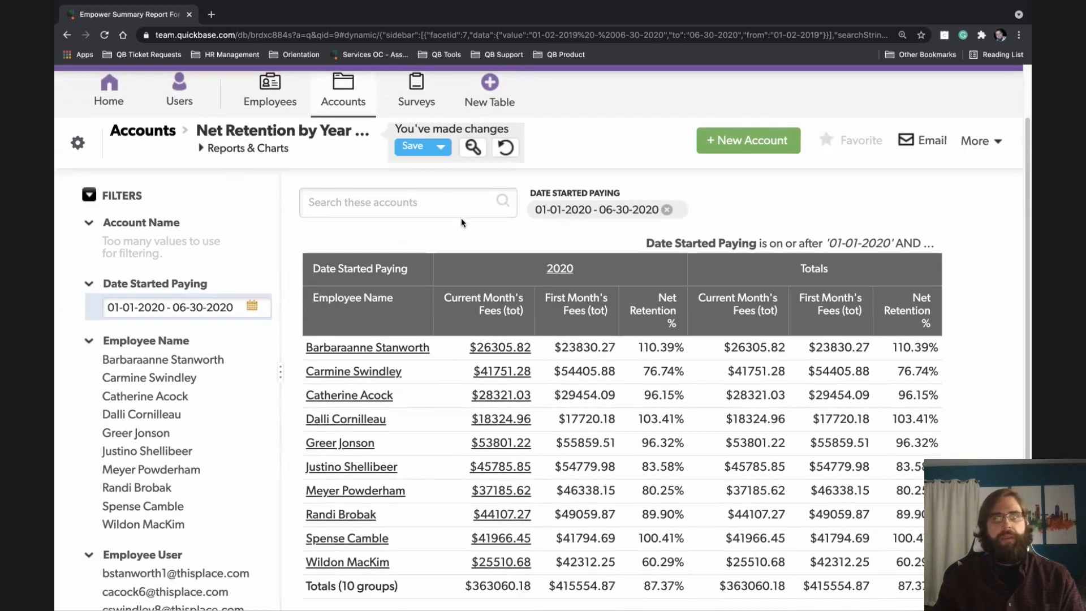
pyautogui.click(506, 149)
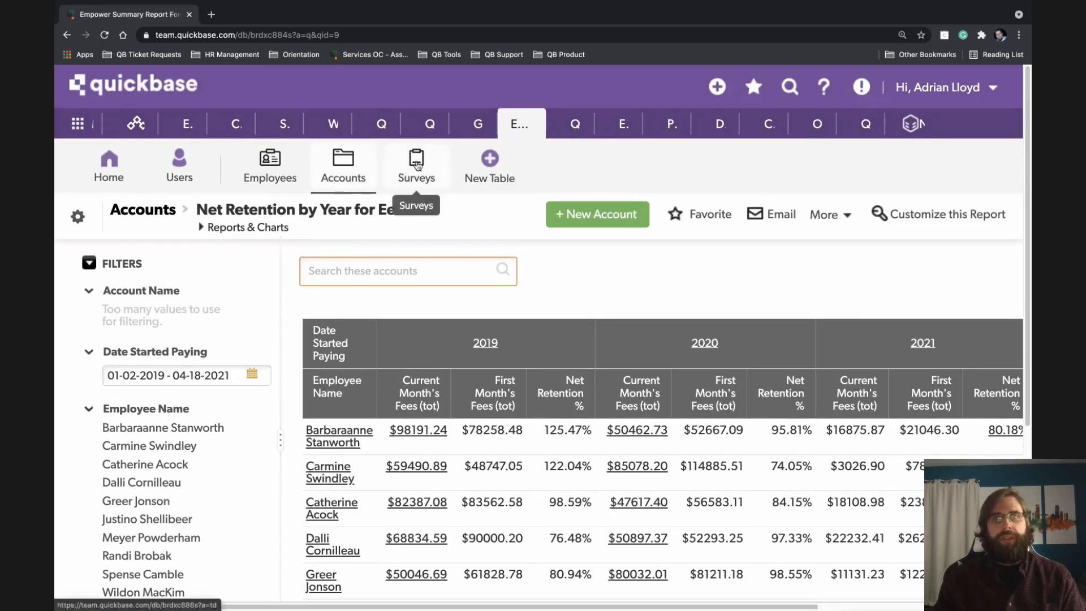
# Create a new Summary report in the Surveys table
pyautogui.click(418, 163)
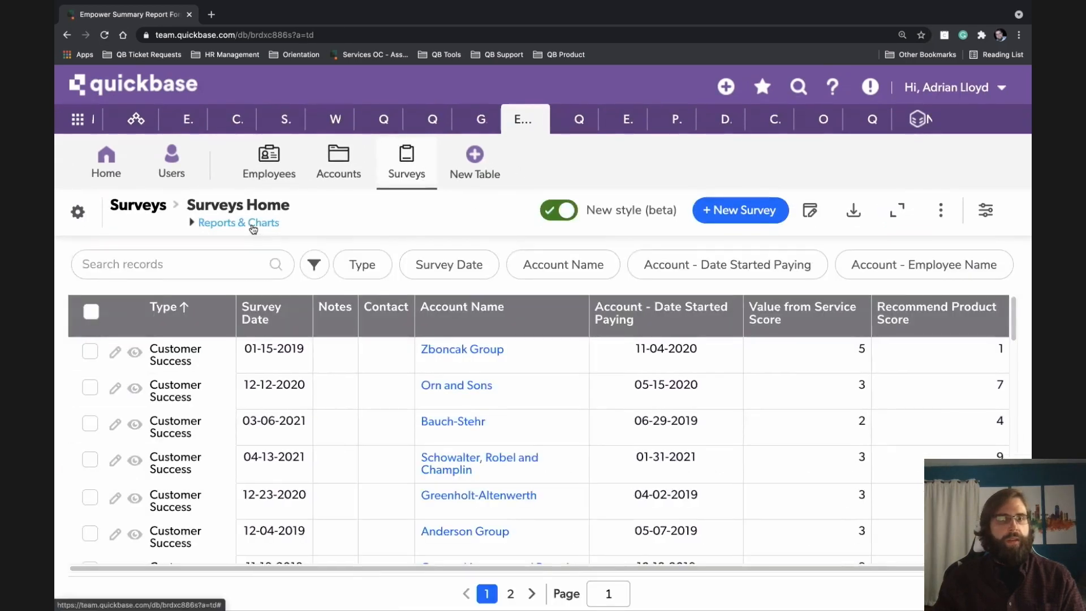
pyautogui.click(253, 224)
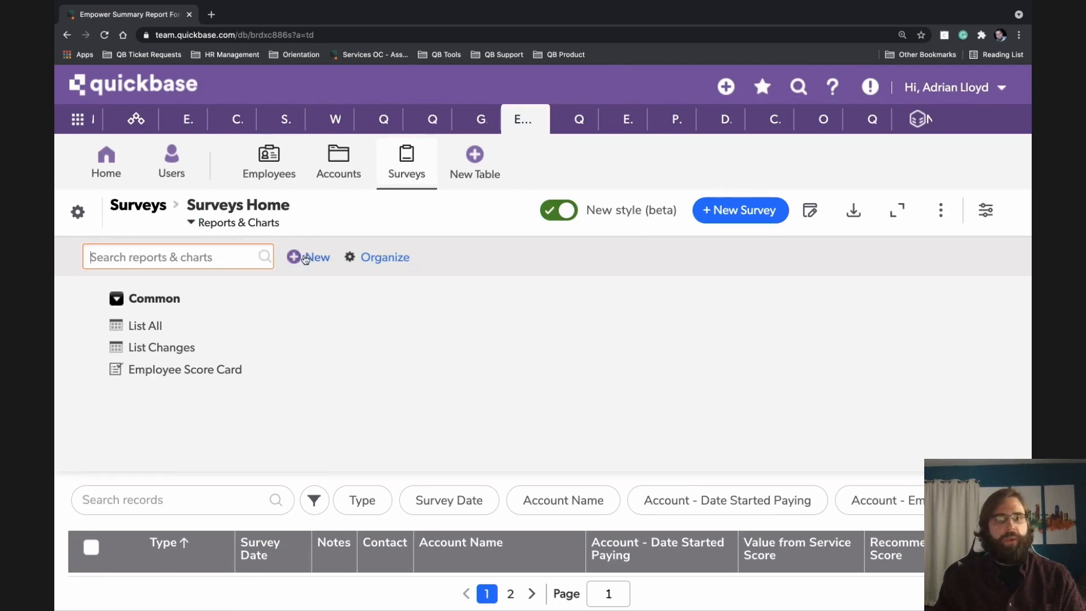
pyautogui.click(305, 259)
pyautogui.click(311, 343)
pyautogui.scroll(-1, 347, 563)
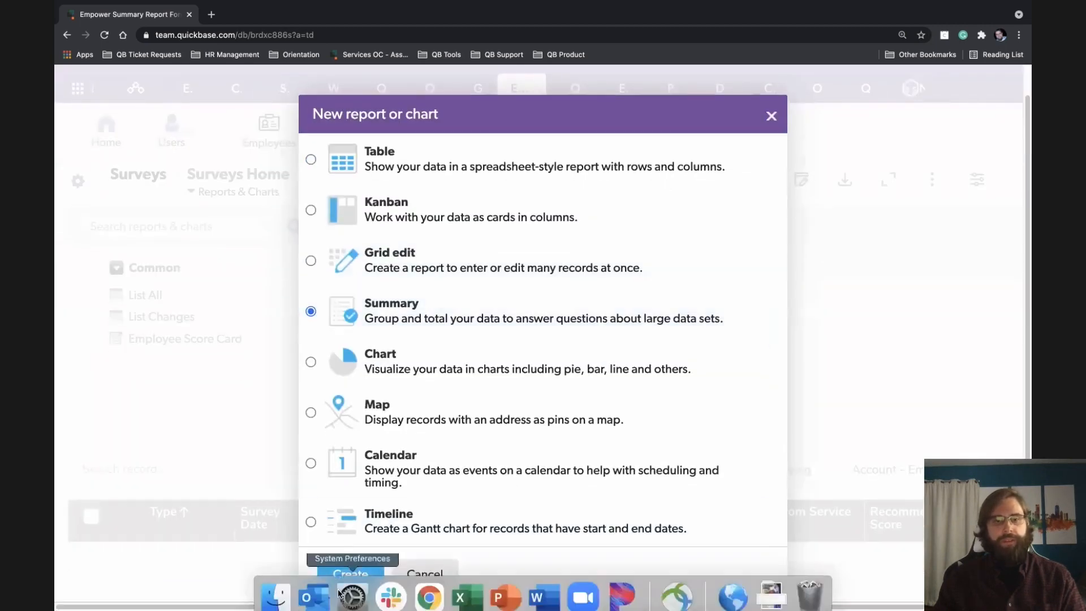
pyautogui.click(357, 571)
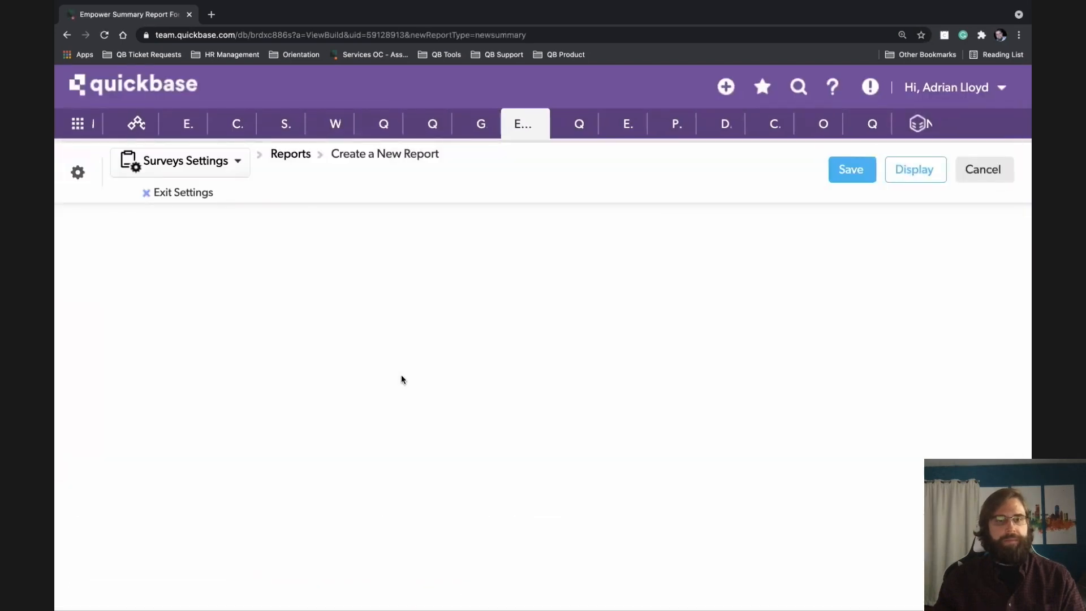
# Name the new Surveys summary report CSAT and NPS by Ee
pyautogui.moveTo(345, 309); pyautogui.dragTo(207, 312)
pyautogui.press('BackSpace')
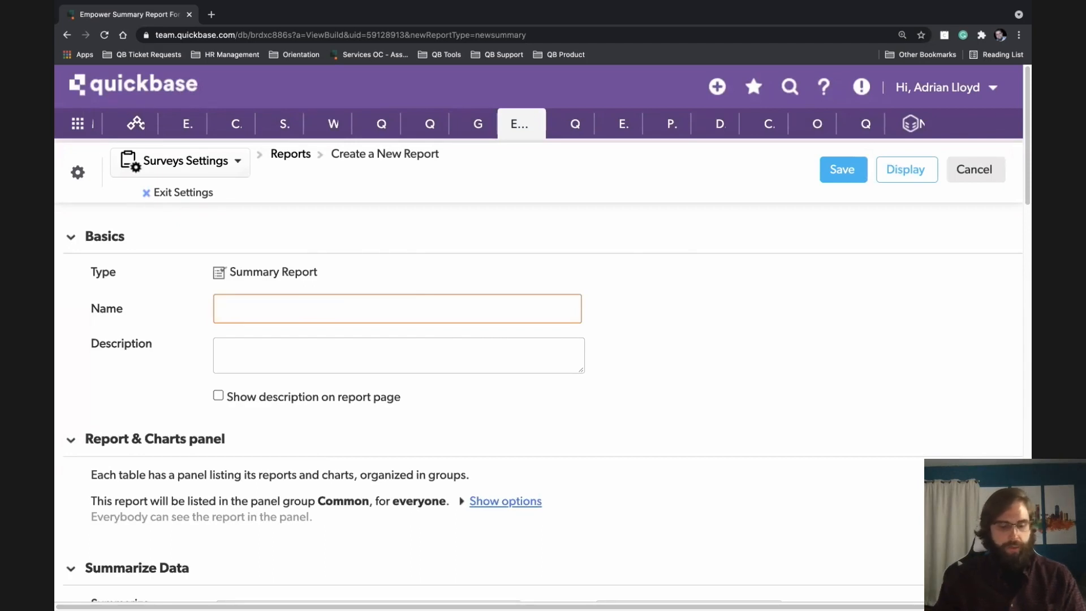
pyautogui.write('CSAT and NPS by Ee')
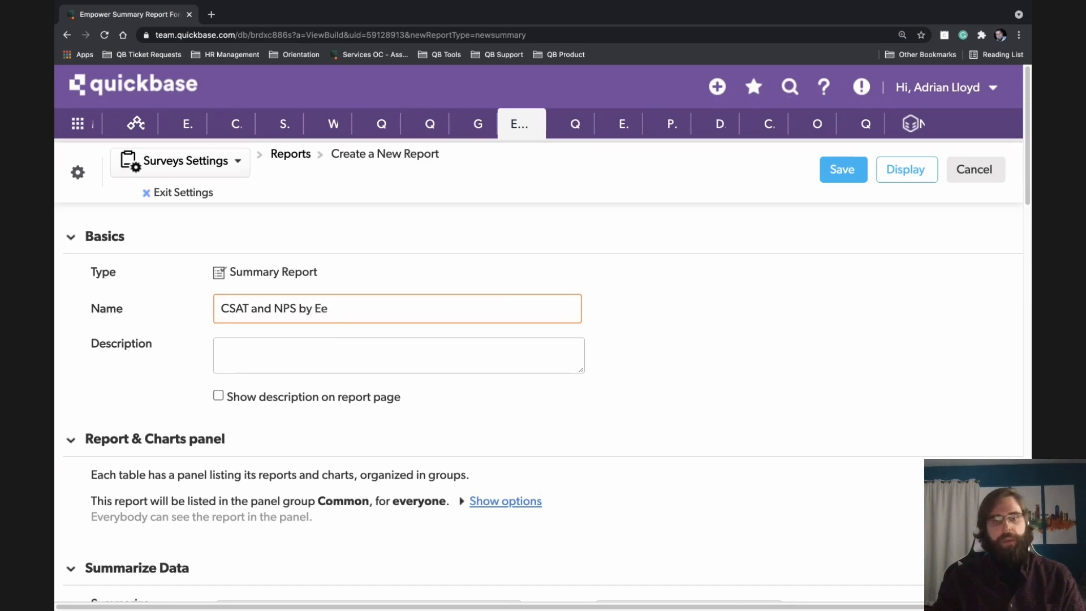
# Group the report rows by the Account - Employee Name field
pyautogui.click(645, 313)
pyautogui.scroll(-2, 646, 312)
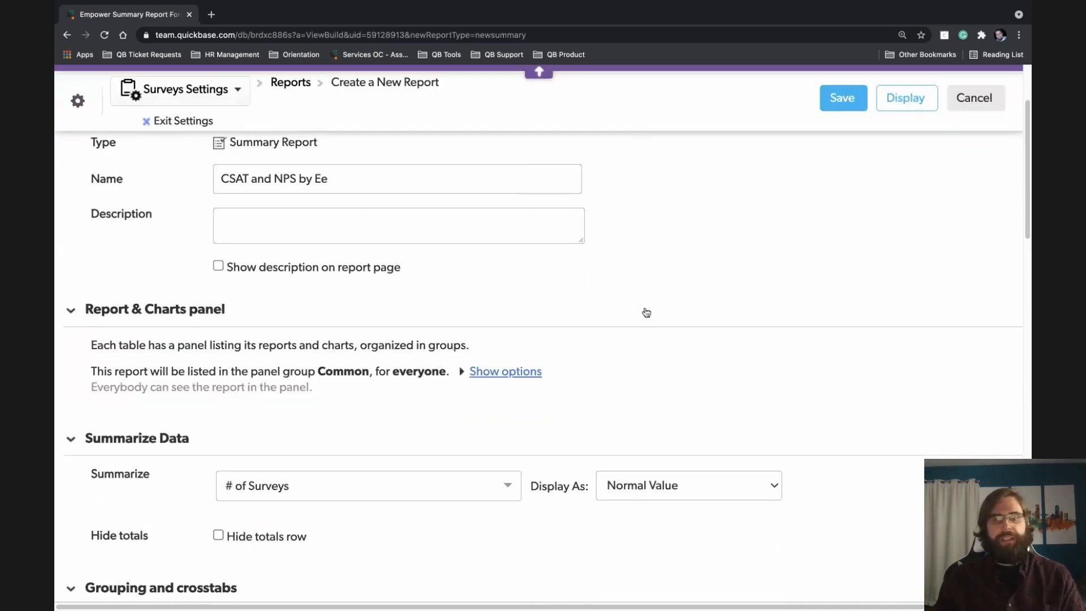
pyautogui.scroll(-2, 634, 298)
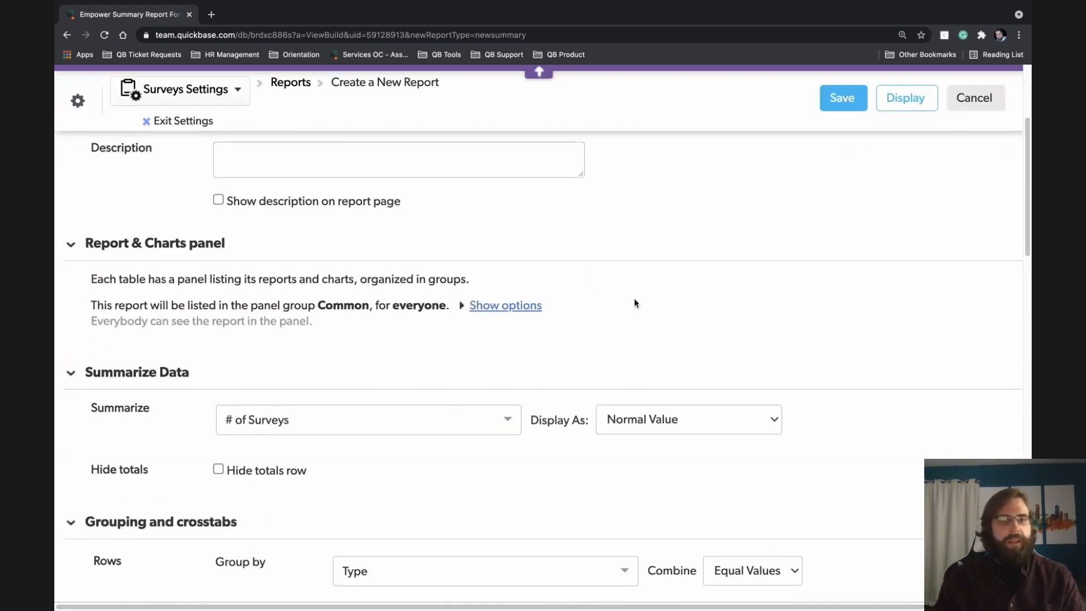
pyautogui.scroll(-1, 583, 293)
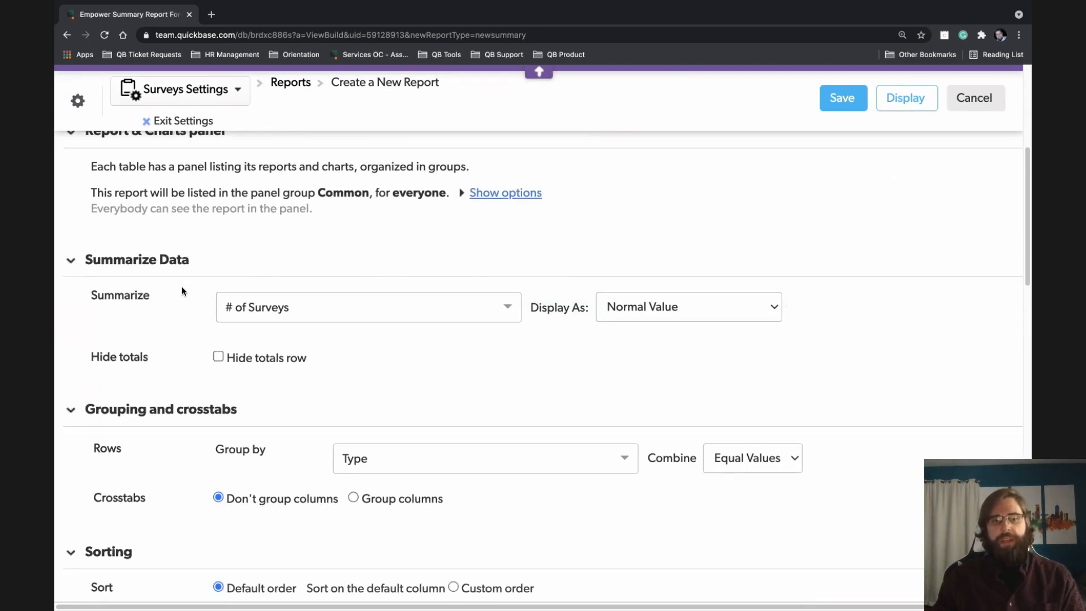
pyautogui.scroll(-1, 186, 291)
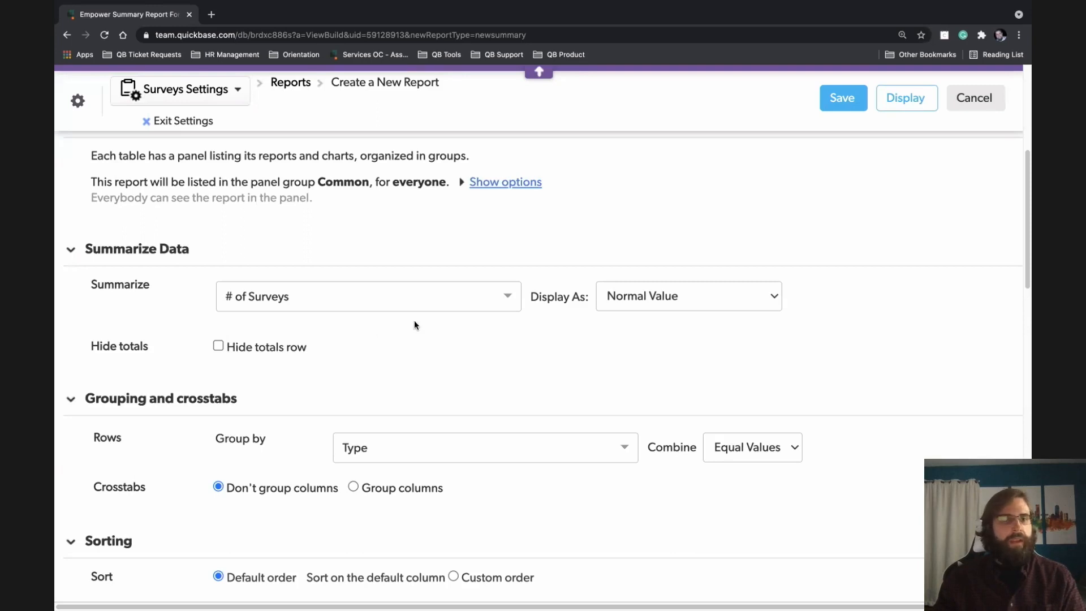
pyautogui.scroll(-1, 414, 320)
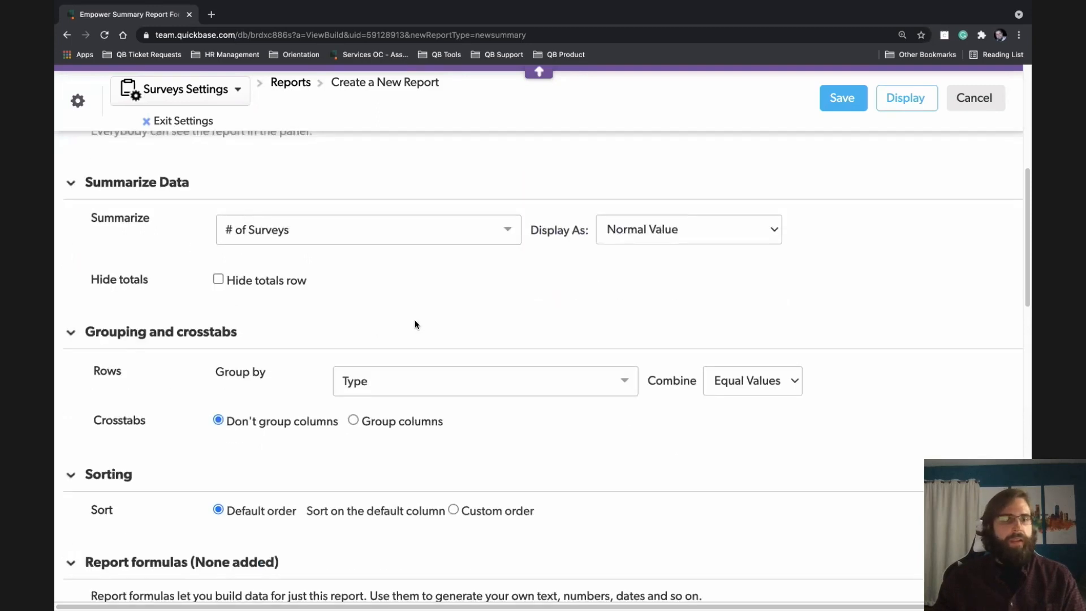
pyautogui.click(622, 378)
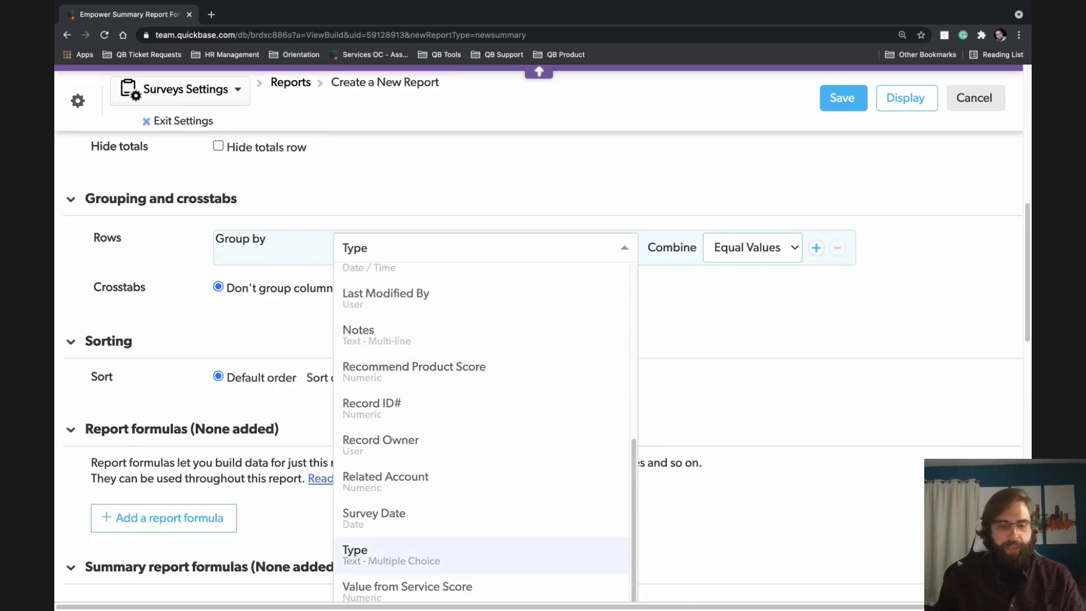
pyautogui.write('Employ')
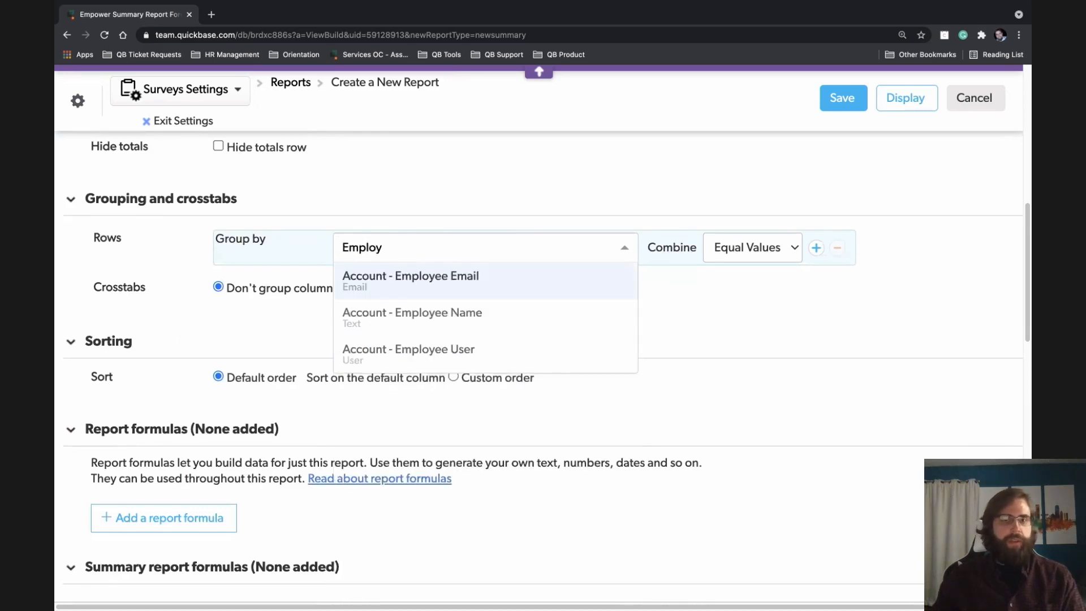
pyautogui.click(425, 320)
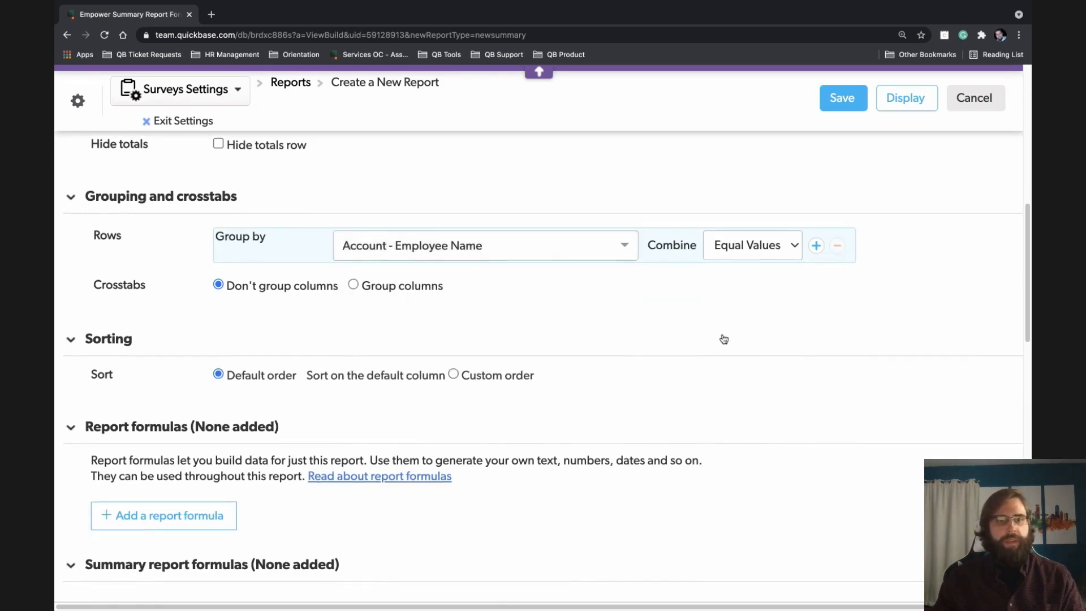
# Turn on column grouping and group the columns by Survey Date, combined by Year
pyautogui.scroll(-1, 713, 336)
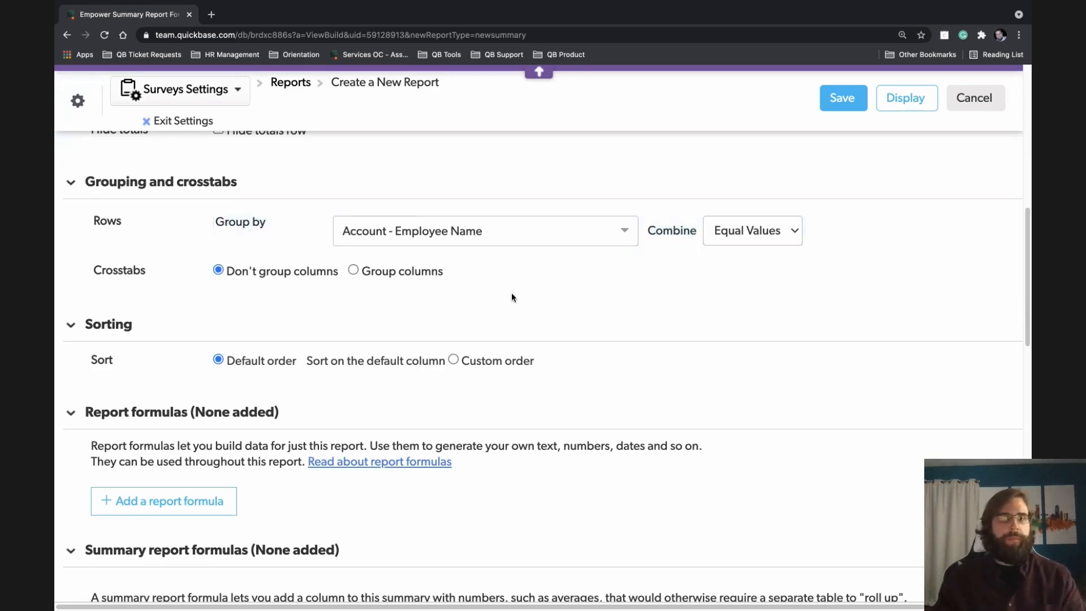
pyautogui.click(353, 271)
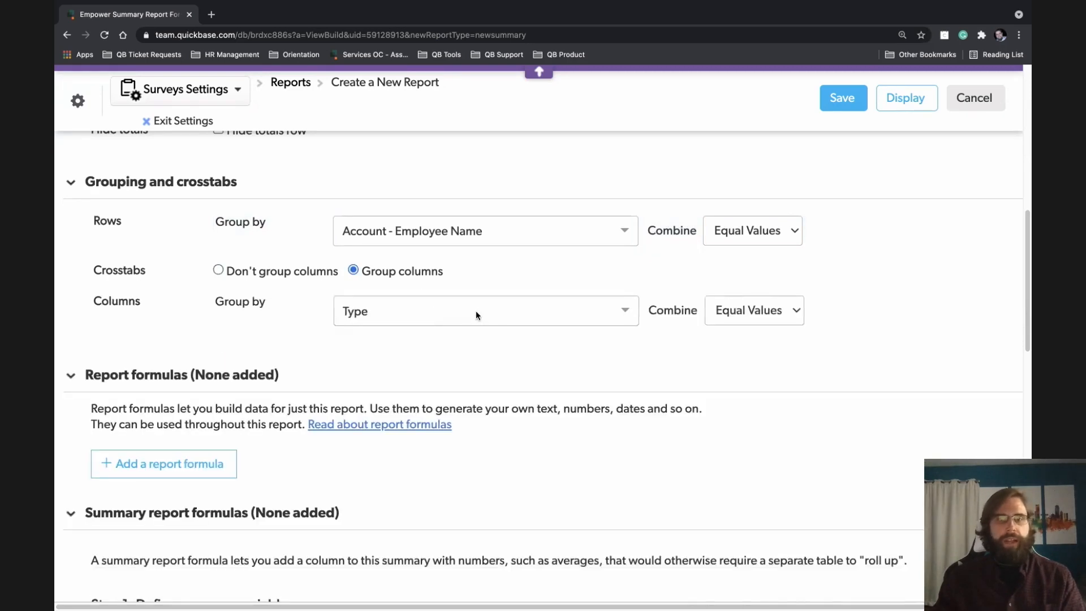
pyautogui.click(626, 314)
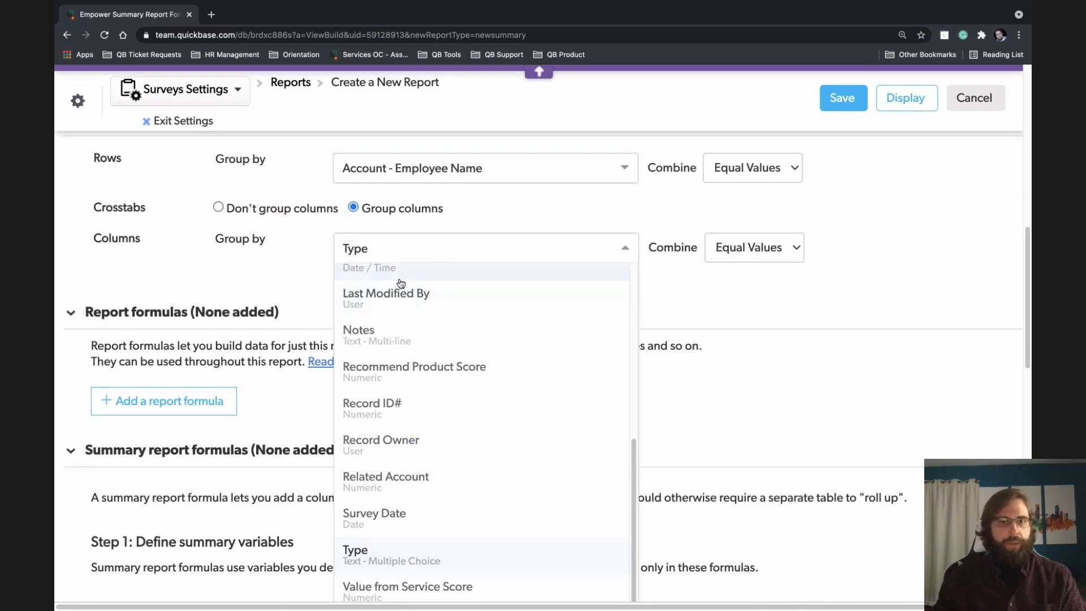
pyautogui.write('Date')
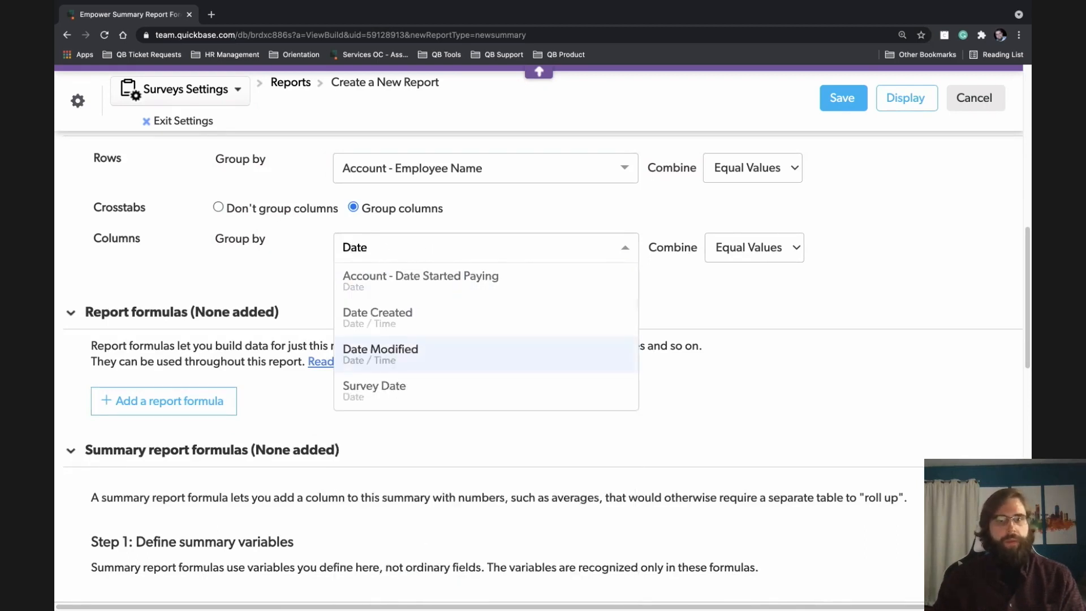
pyautogui.click(398, 390)
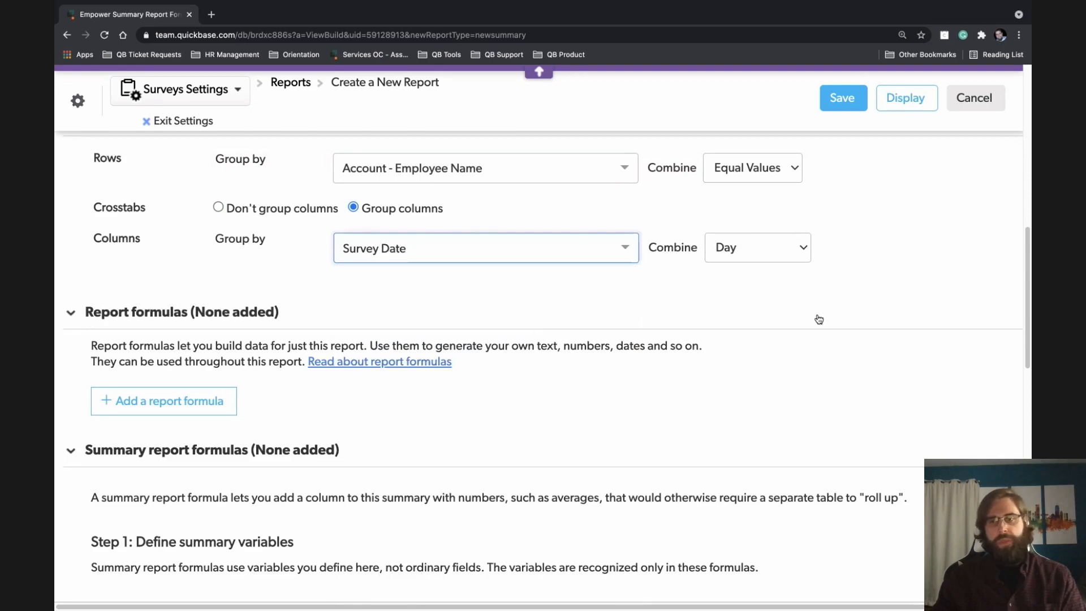
pyautogui.click(803, 250)
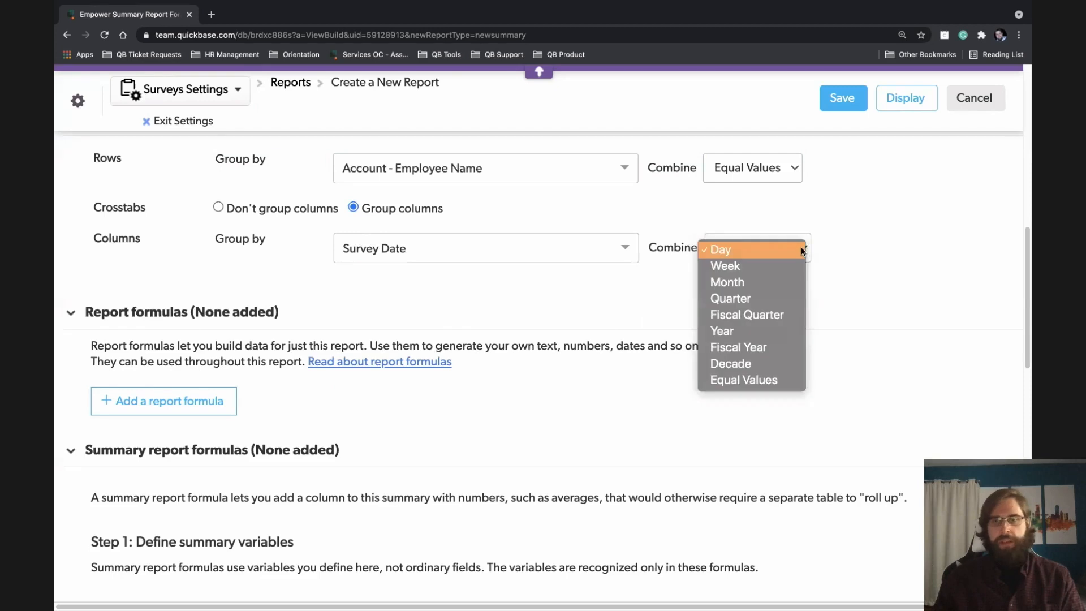
pyautogui.click(756, 330)
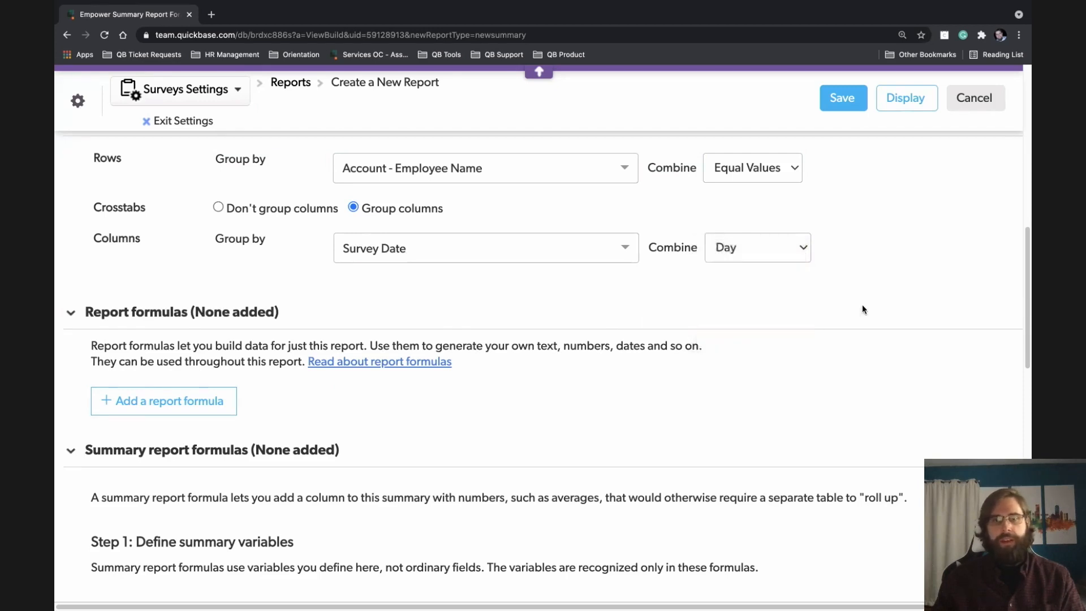
# Add a report formula named CSAT Promoters with the type Formula - Numeric
pyautogui.scroll(-1, 849, 292)
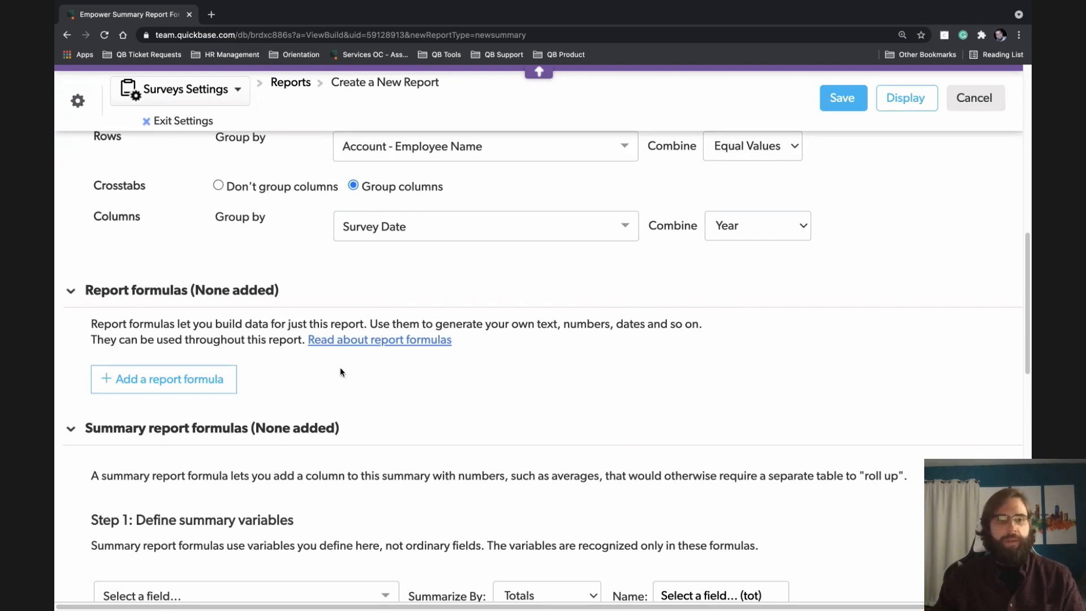
pyautogui.click(208, 383)
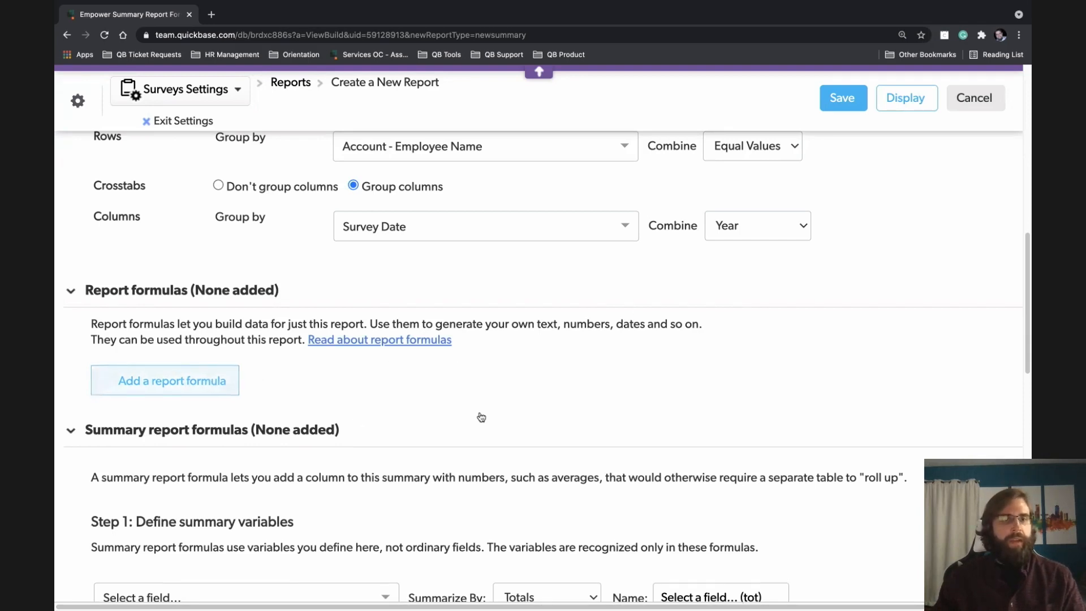
pyautogui.moveTo(194, 388); pyautogui.dragTo(110, 389)
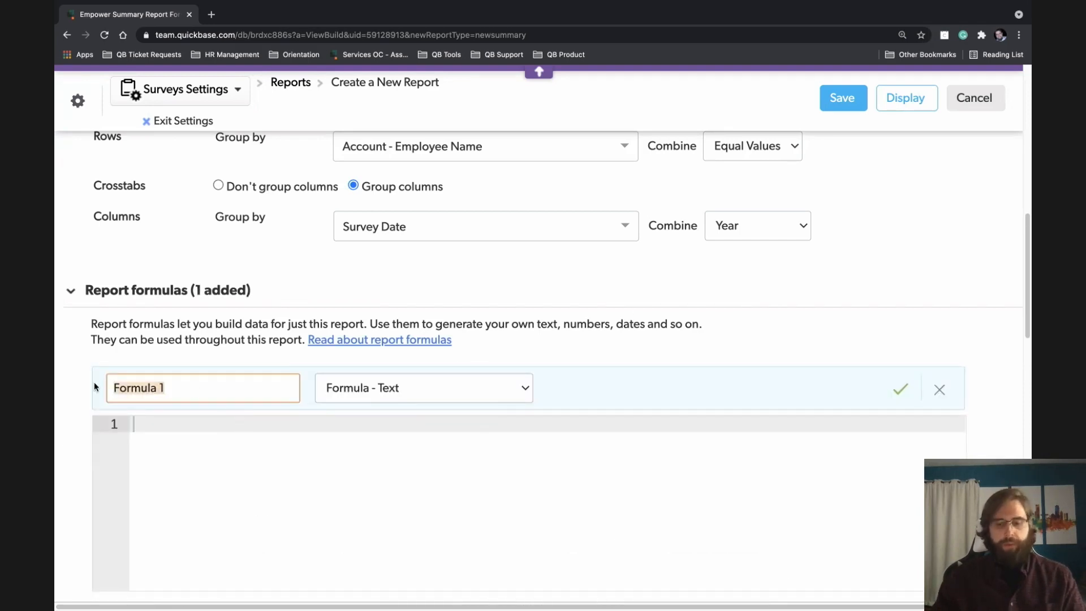
pyautogui.press('BackSpace')
pyautogui.write('CSAT')
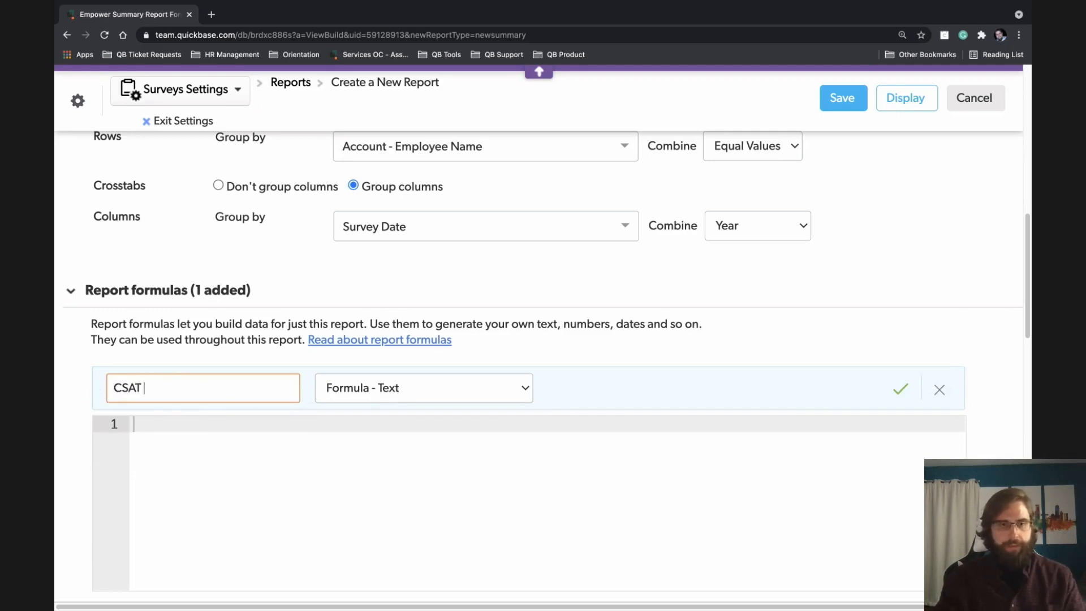
pyautogui.write(' Promoters')
pyautogui.click(409, 388)
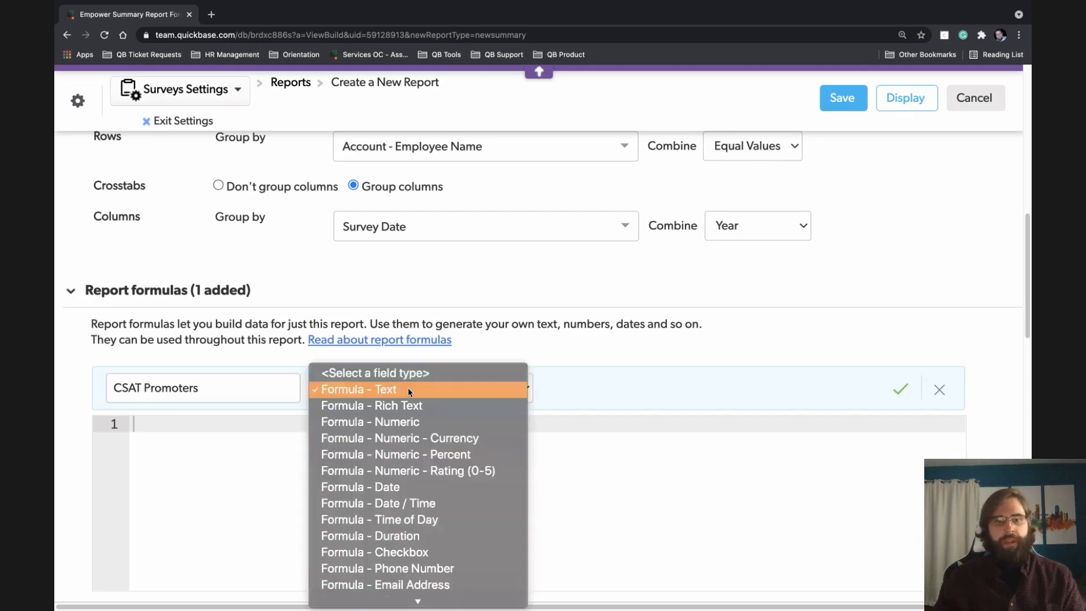
pyautogui.click(402, 421)
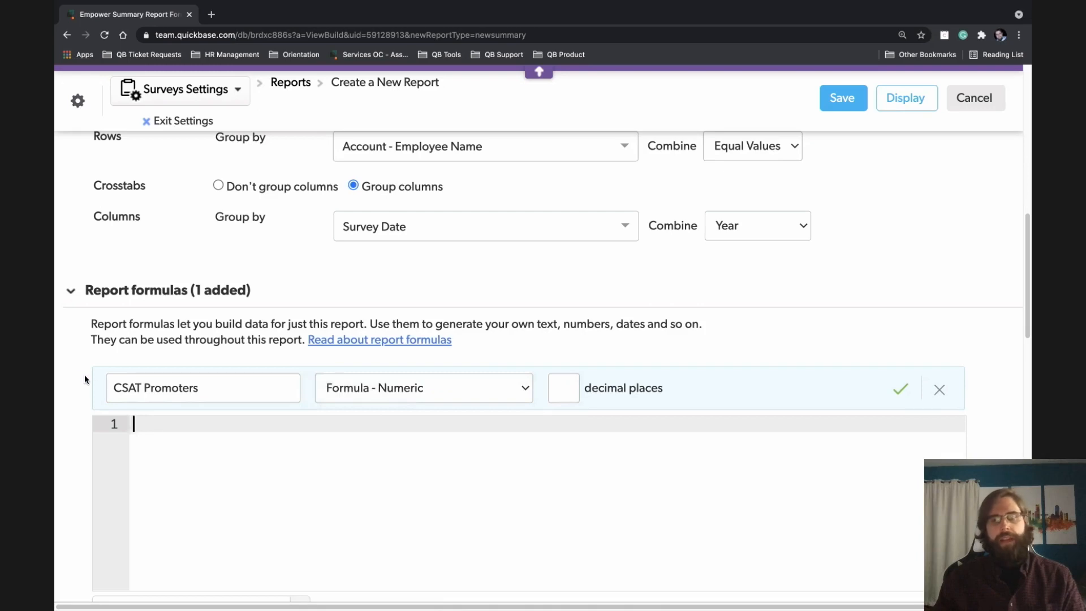
# Start the CSAT Promoters formula with an If function and insert the Value from Service Score field as its condition
pyautogui.scroll(-1, 67, 365)
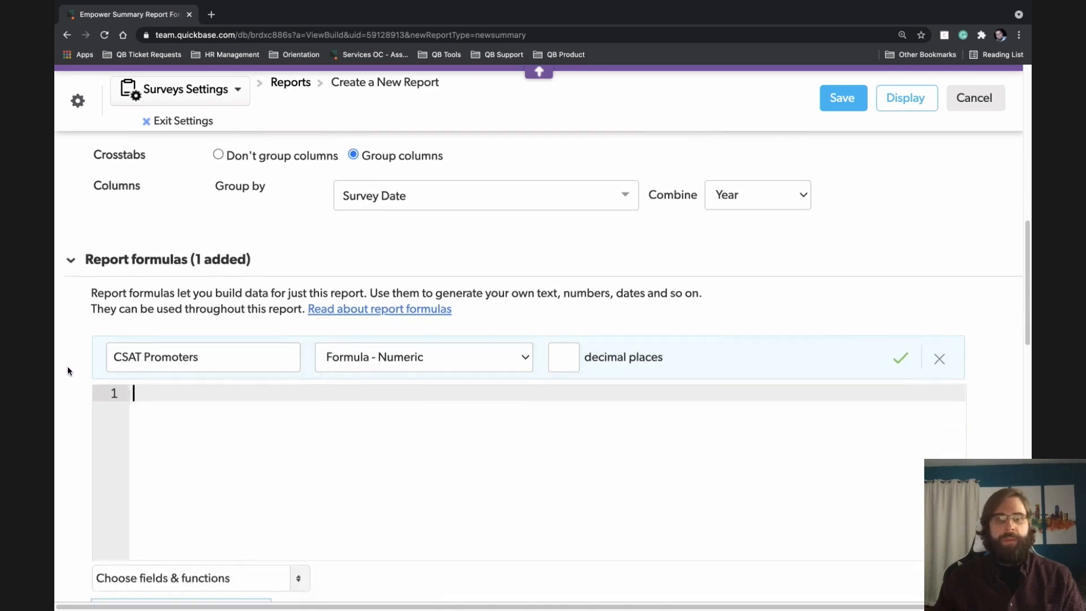
pyautogui.scroll(-2, 67, 371)
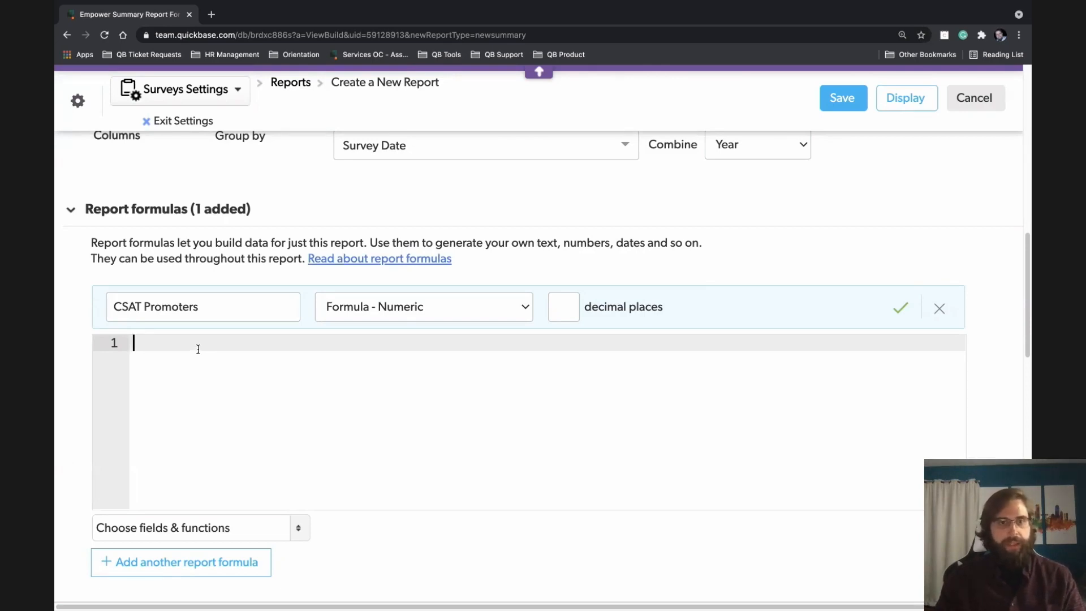
pyautogui.write('If')
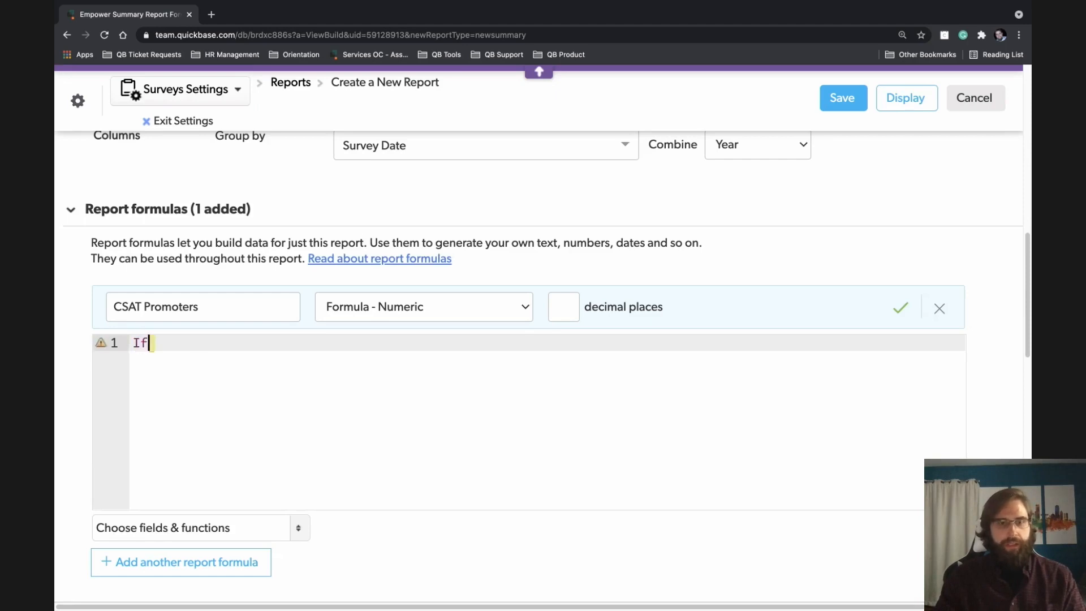
pyautogui.write('(')
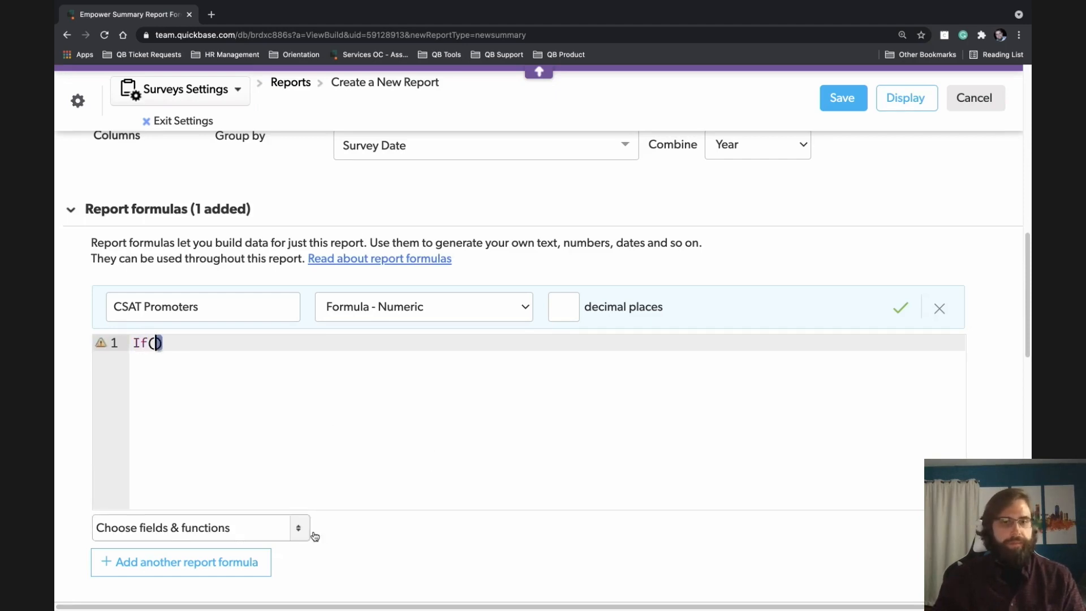
pyautogui.click(298, 527)
pyautogui.click(183, 367)
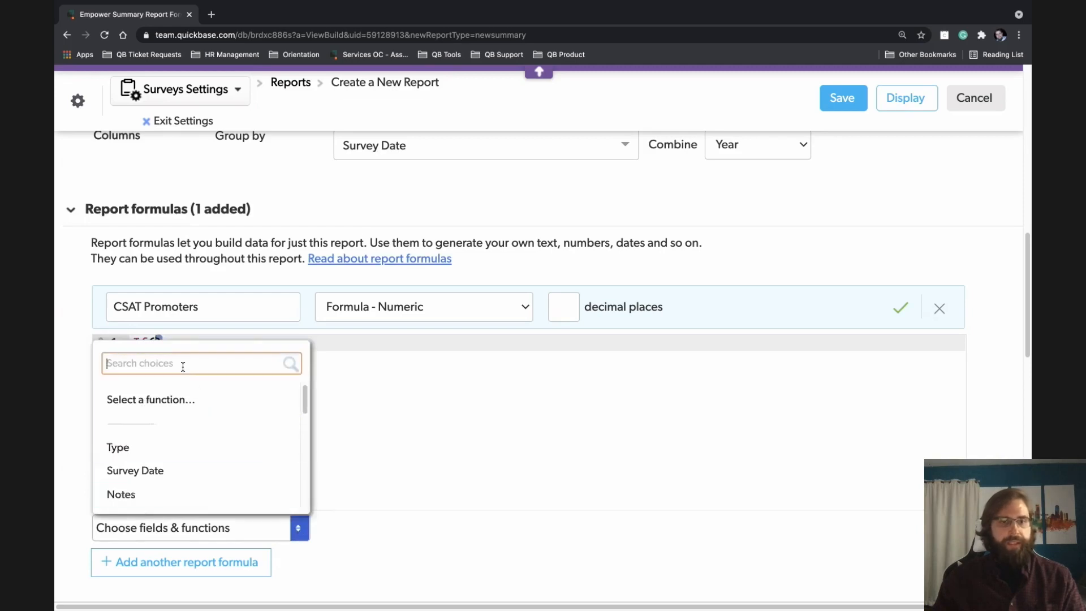
pyautogui.write('CSA')
pyautogui.press('BackSpace')
pyautogui.press('BackSpace')
pyautogui.press('BackSpace')
pyautogui.write('Val')
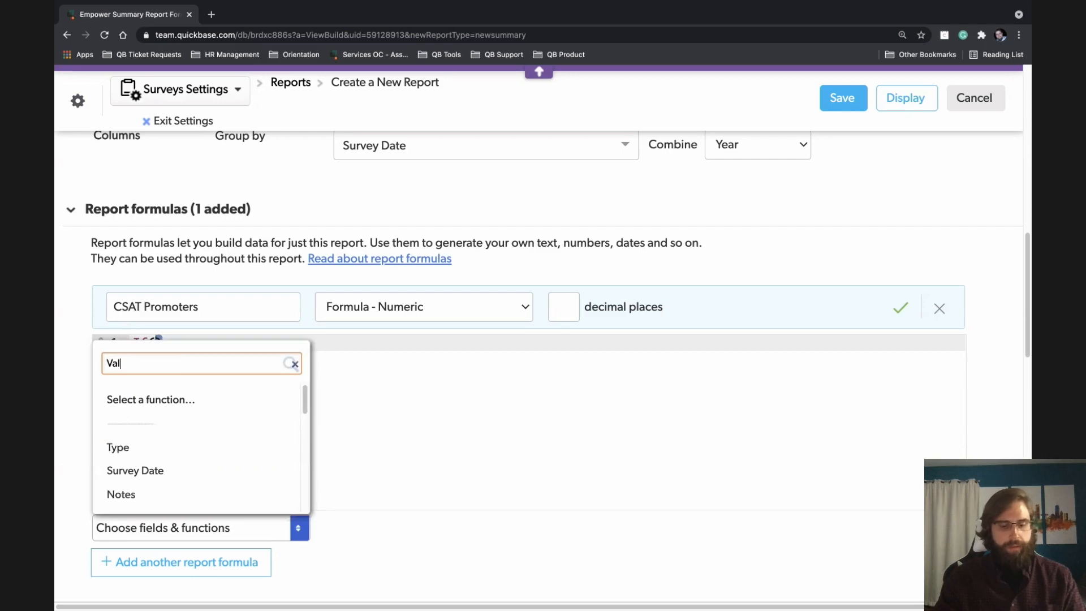
pyautogui.write('ue')
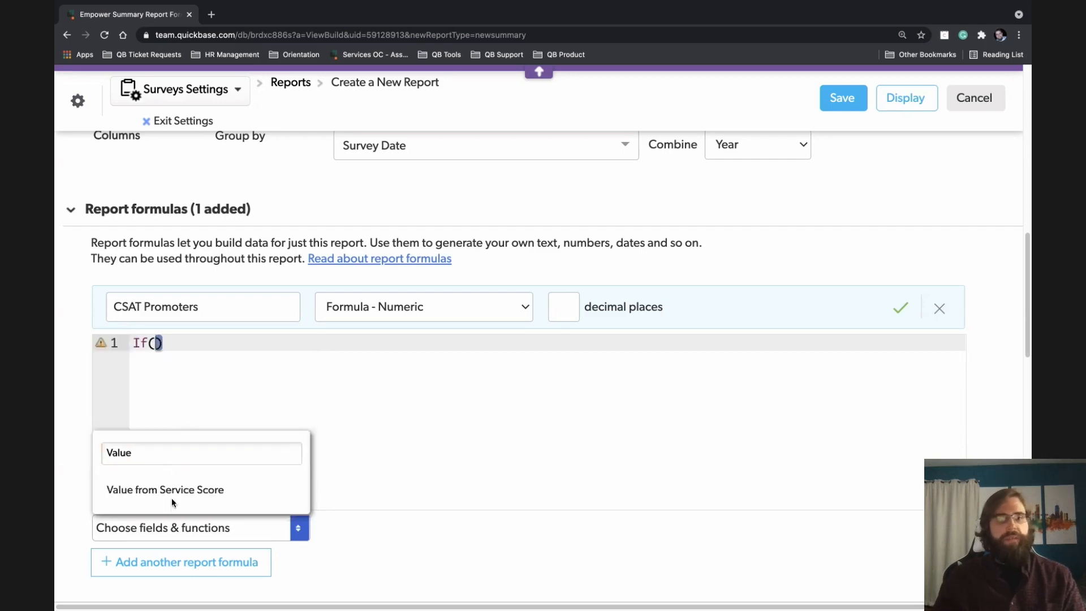
pyautogui.click(181, 489)
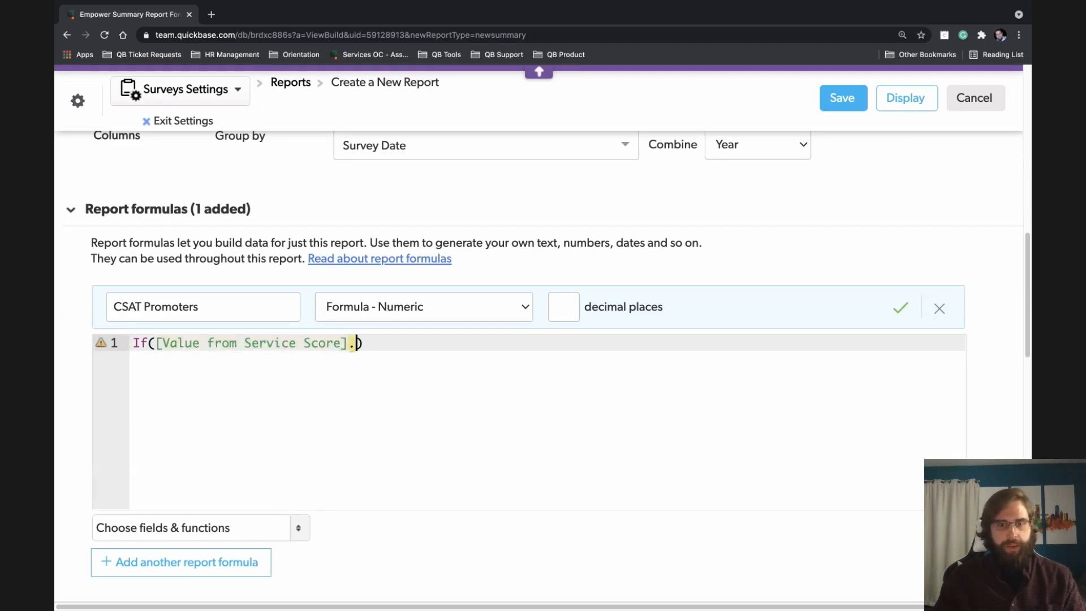
# Complete the formula as If([Value from Service Score]>=4, 1) and accept it
pyautogui.write('>=4')
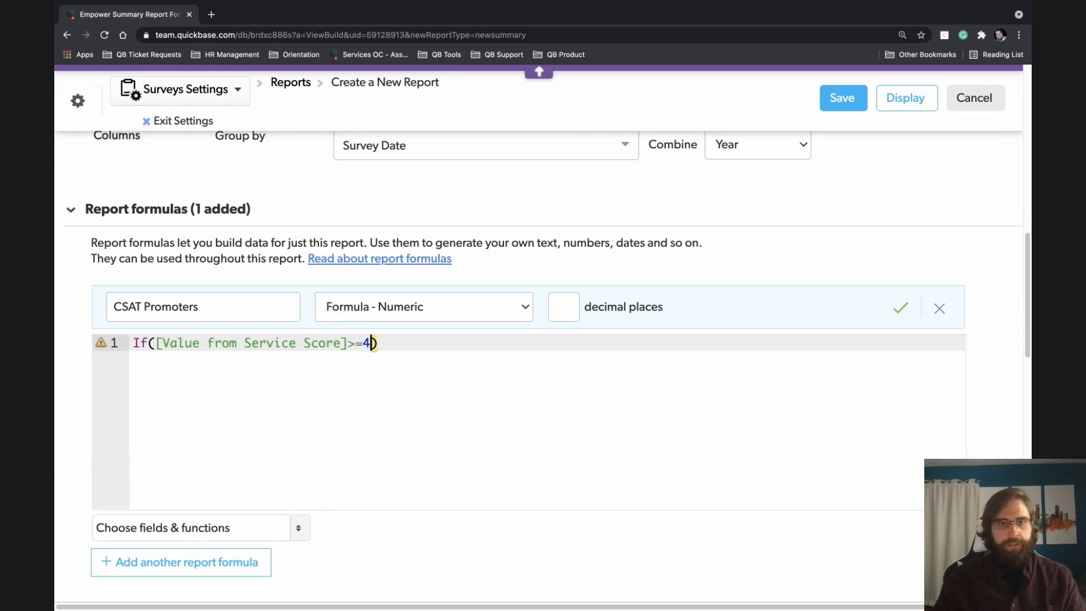
pyautogui.write(', ')
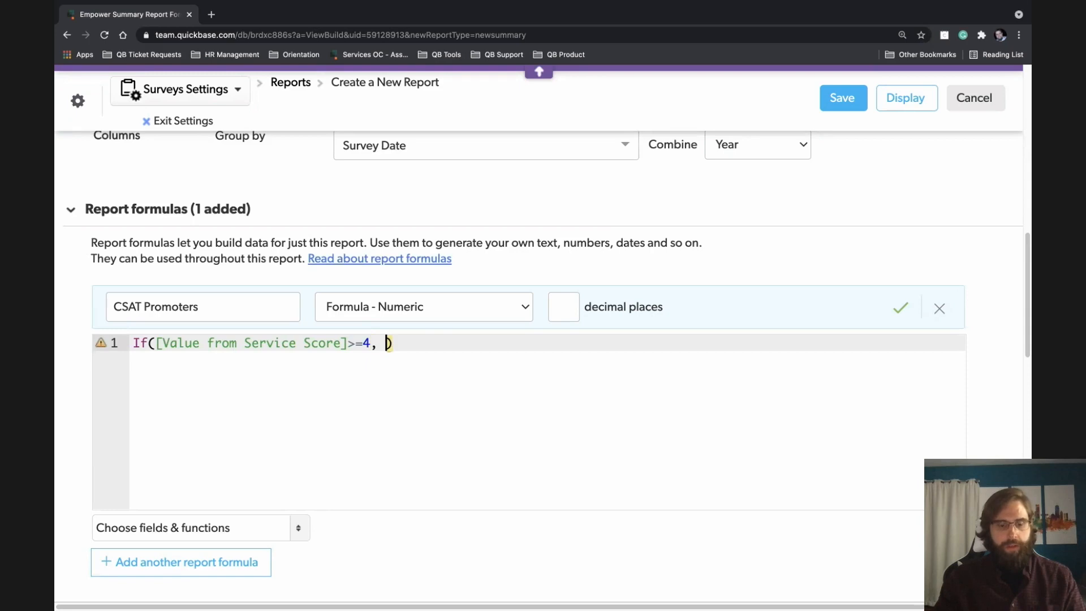
pyautogui.write('1')
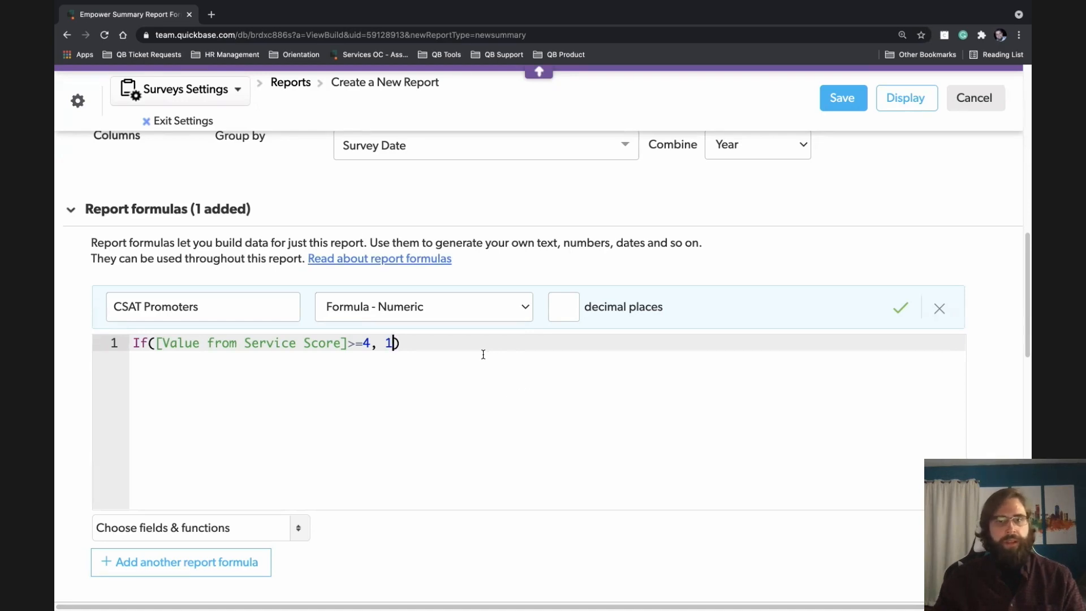
pyautogui.click(900, 311)
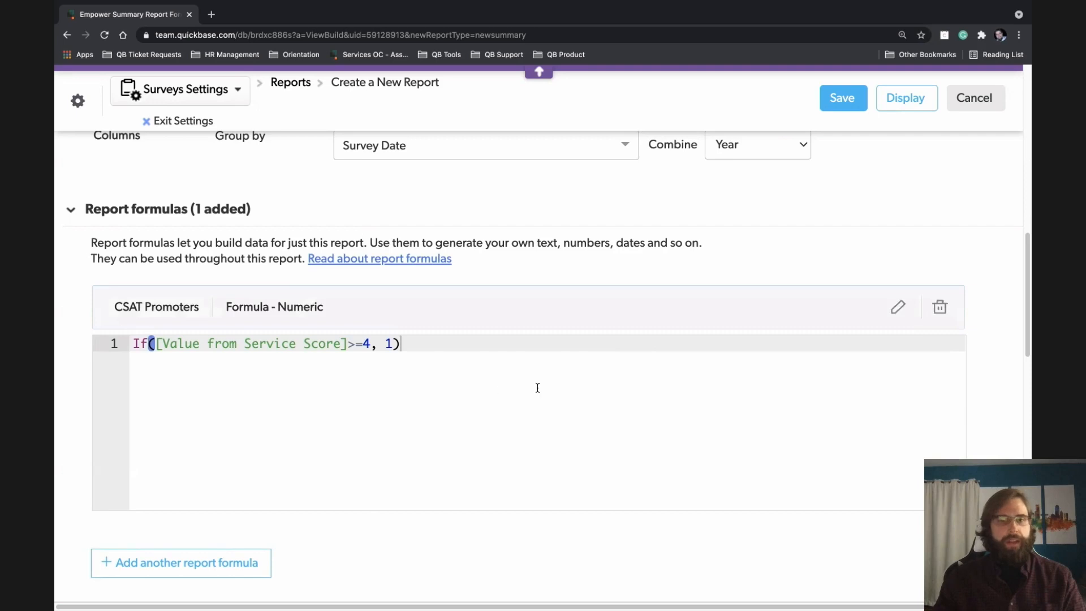
# Copy the full CSAT Promoters formula text for reuse in another report formula
pyautogui.scroll(-1, 531, 378)
pyautogui.moveTo(408, 323); pyautogui.dragTo(124, 324)
pyautogui.press('super+c')
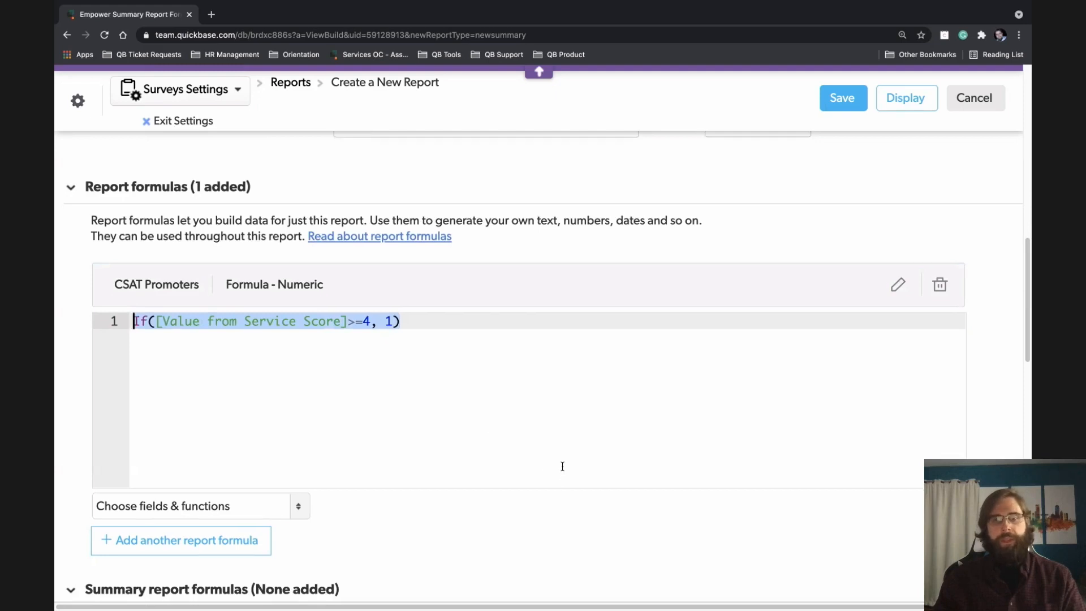
pyautogui.scroll(-3, 480, 466)
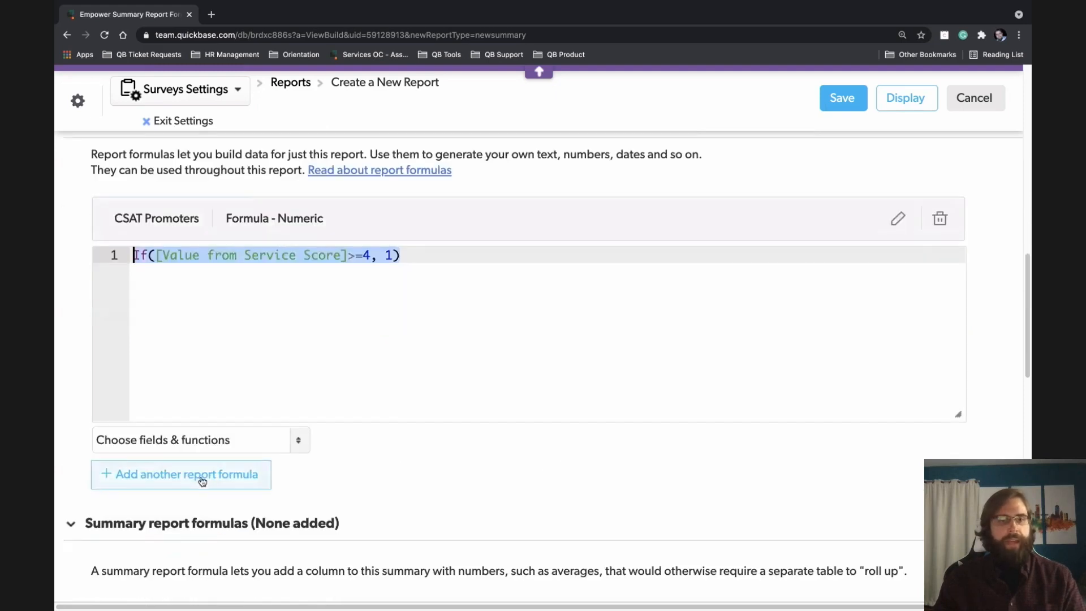
# Add another report formula named NPS Promoter with the type Formula - Numeric
pyautogui.click(202, 482)
pyautogui.scroll(-4, 467, 436)
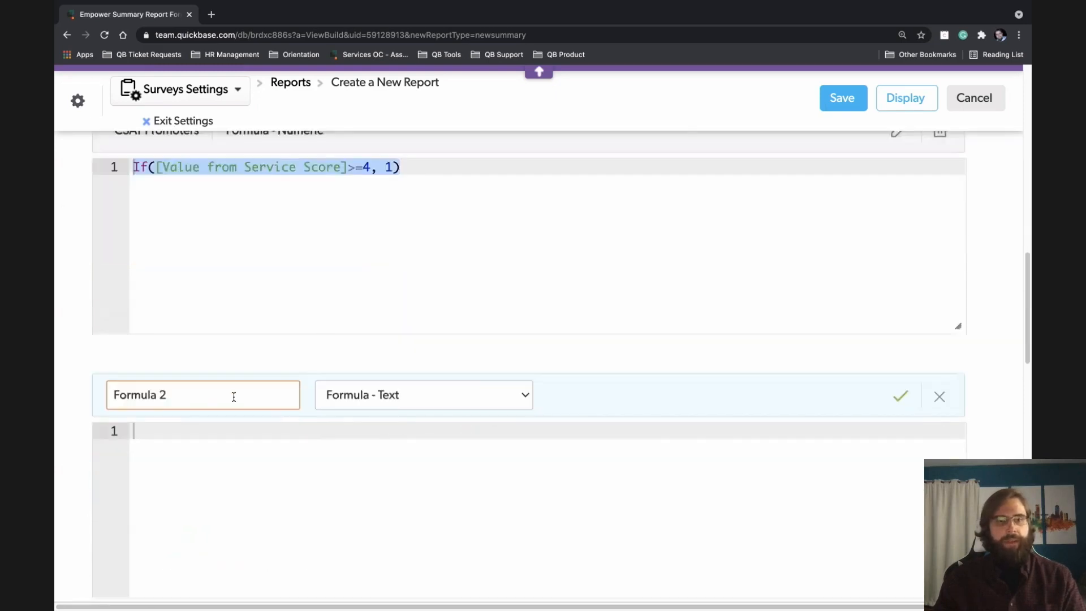
pyautogui.moveTo(167, 395); pyautogui.dragTo(116, 395)
pyautogui.write('Ne')
pyautogui.press('BackSpace')
pyautogui.write('PS')
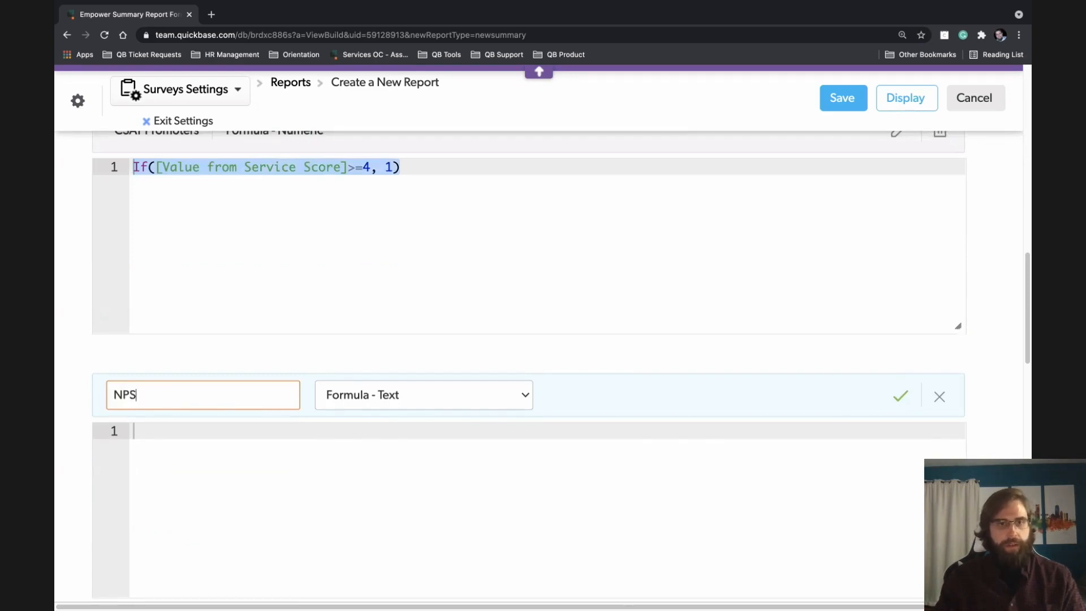
pyautogui.write(' Promoter')
pyautogui.click(405, 395)
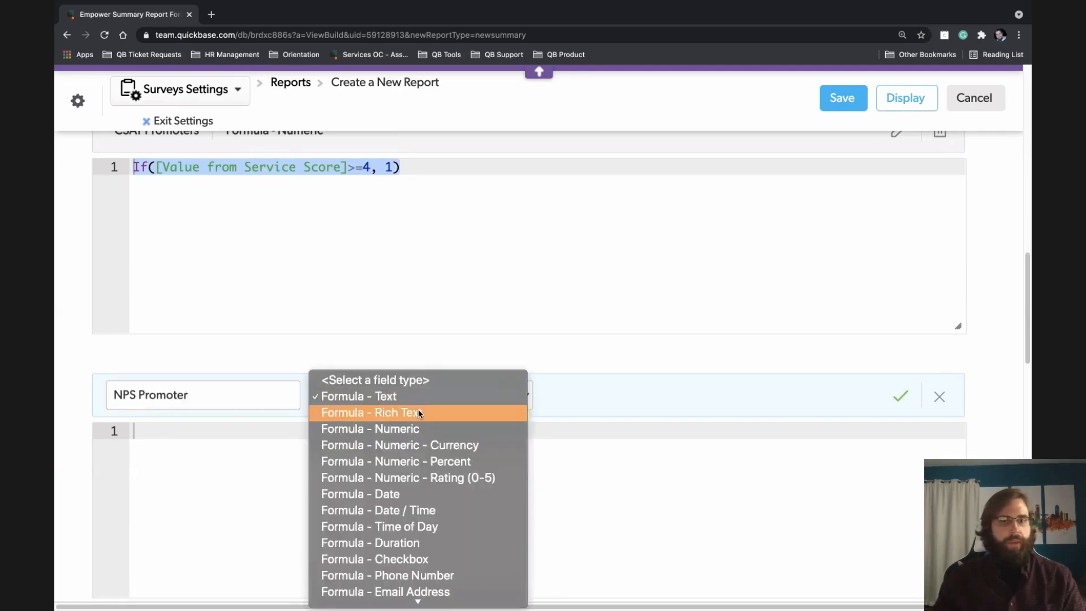
pyautogui.scroll(-1, 418, 433)
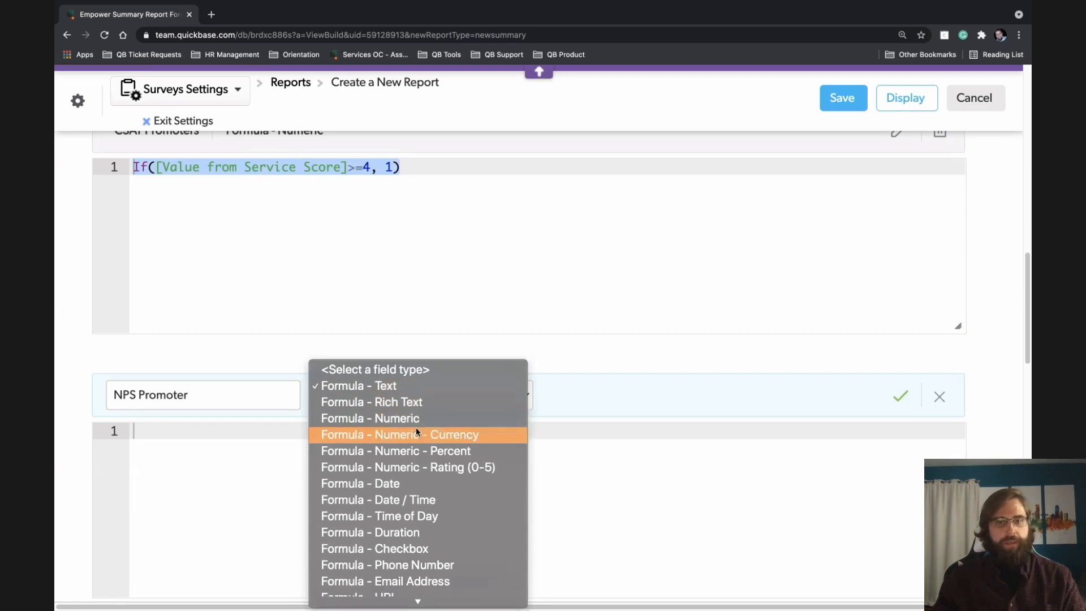
pyautogui.click(414, 418)
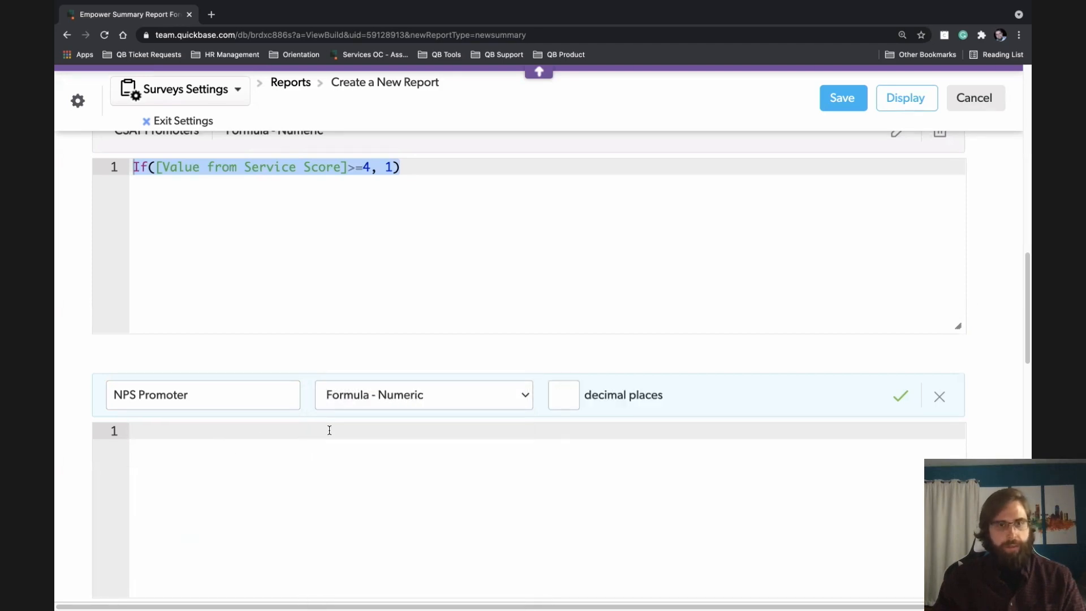
# Paste the copied If formula into NPS Promoter and replace its Value from Service Score field with Recommend Product Score
pyautogui.press('super+v')
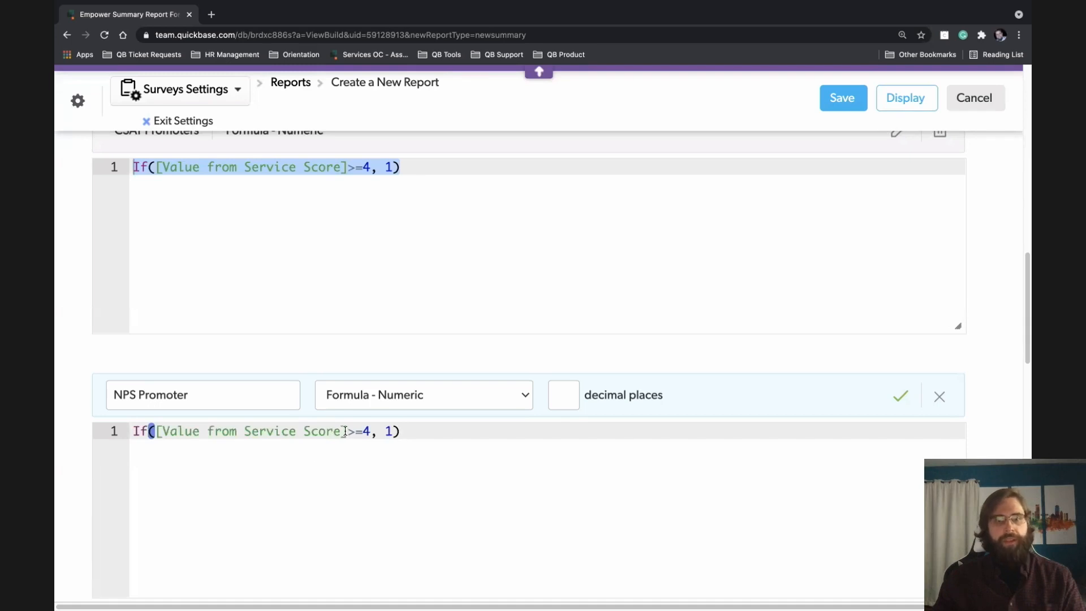
pyautogui.moveTo(347, 431); pyautogui.dragTo(153, 435)
pyautogui.scroll(-1, 316, 543)
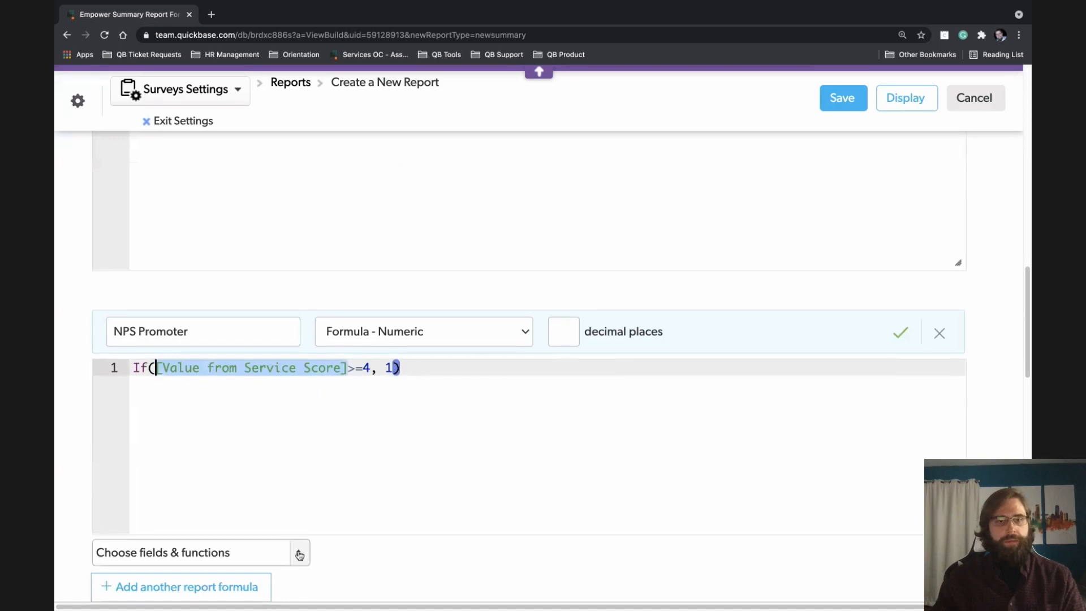
pyautogui.click(293, 556)
pyautogui.scroll(-2, 206, 470)
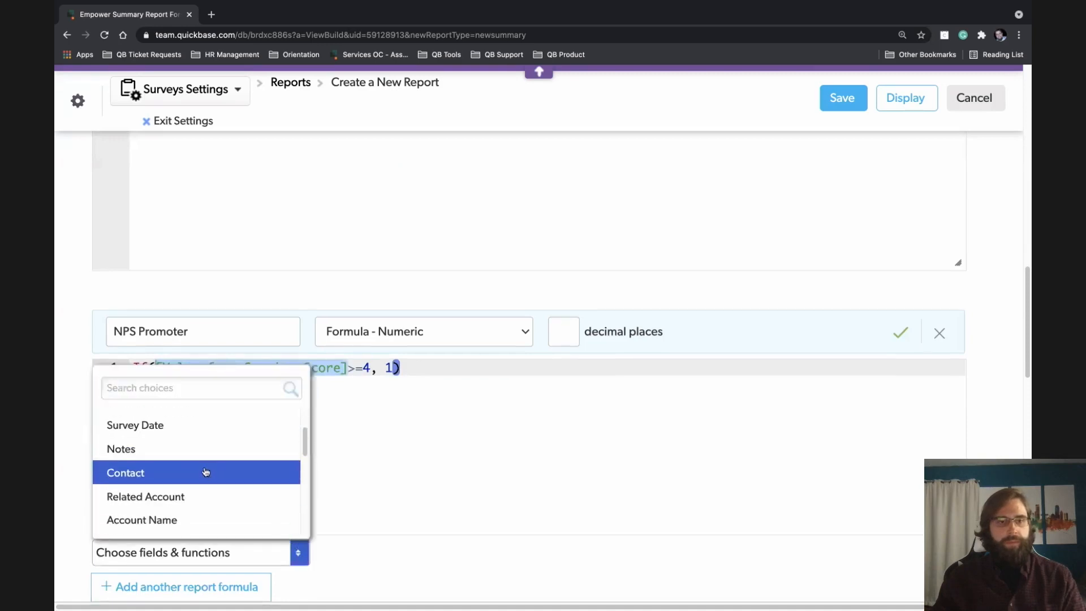
pyautogui.scroll(-2, 206, 470)
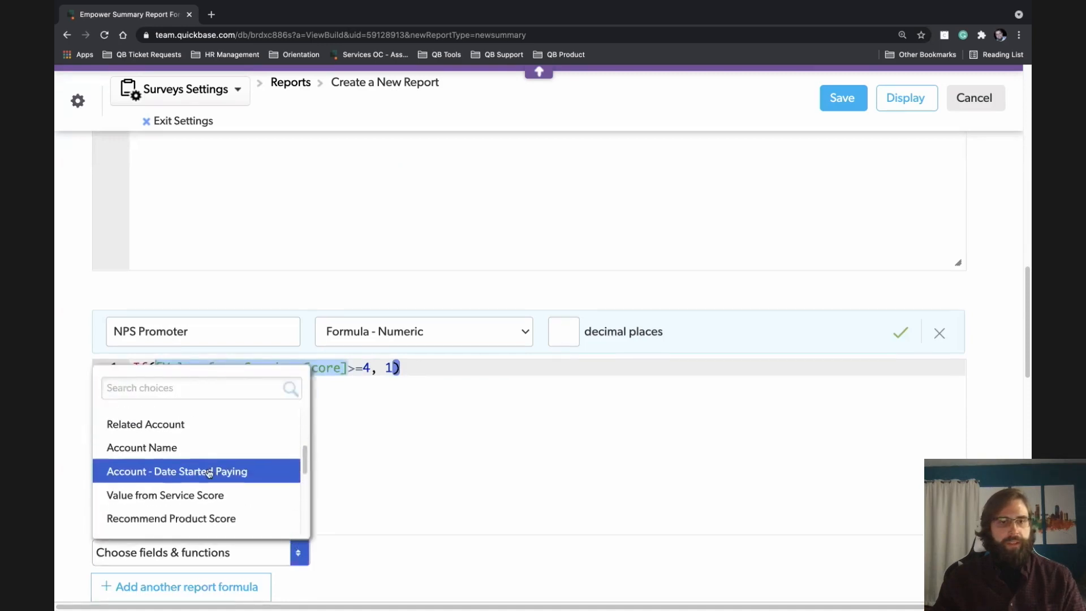
pyautogui.scroll(-1, 214, 520)
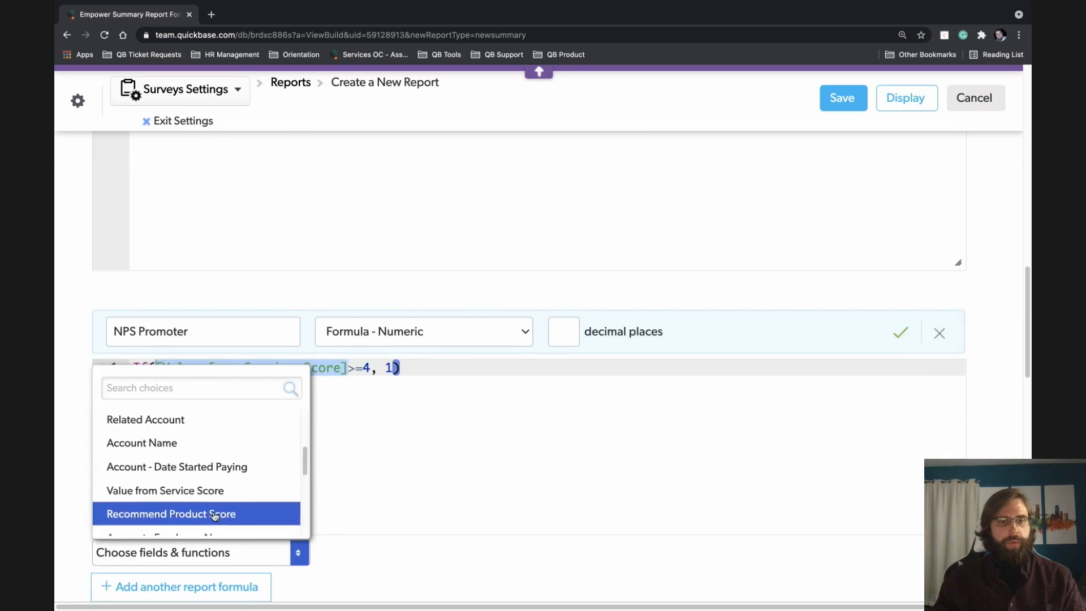
pyautogui.press('Return')
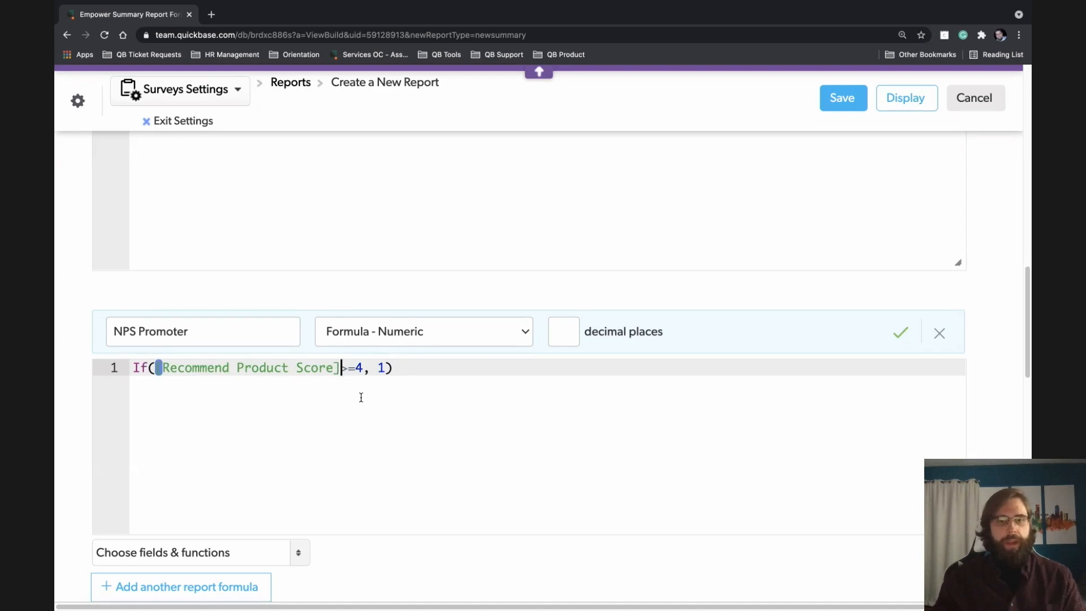
# Set the score threshold in the NPS Promoter formula to 9, giving If([Recommend Product Score]>=9, 1)
pyautogui.click(362, 368)
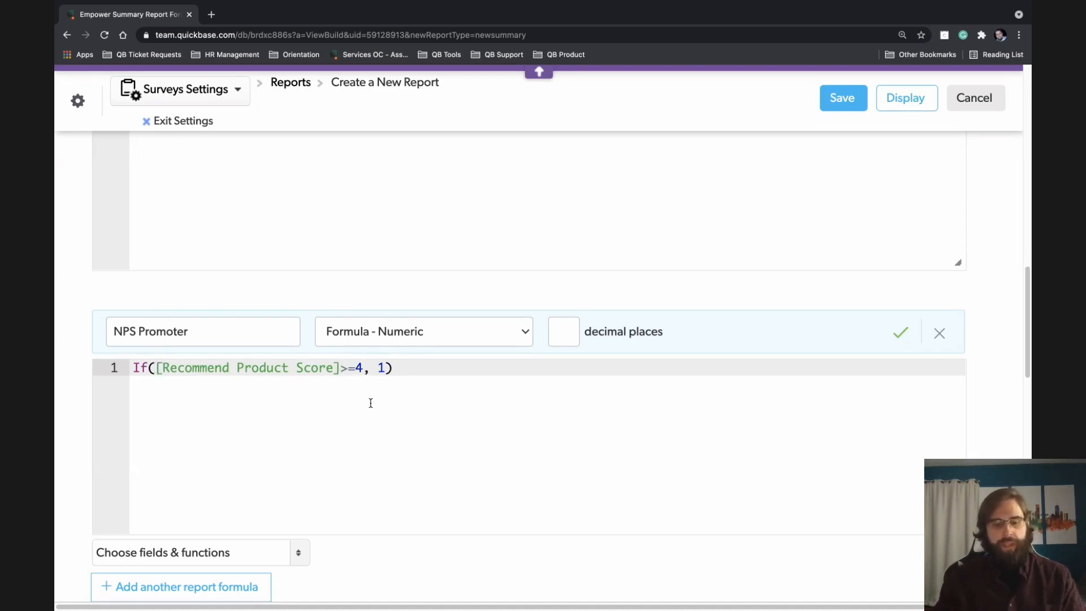
pyautogui.press('BackSpace')
pyautogui.write('9')
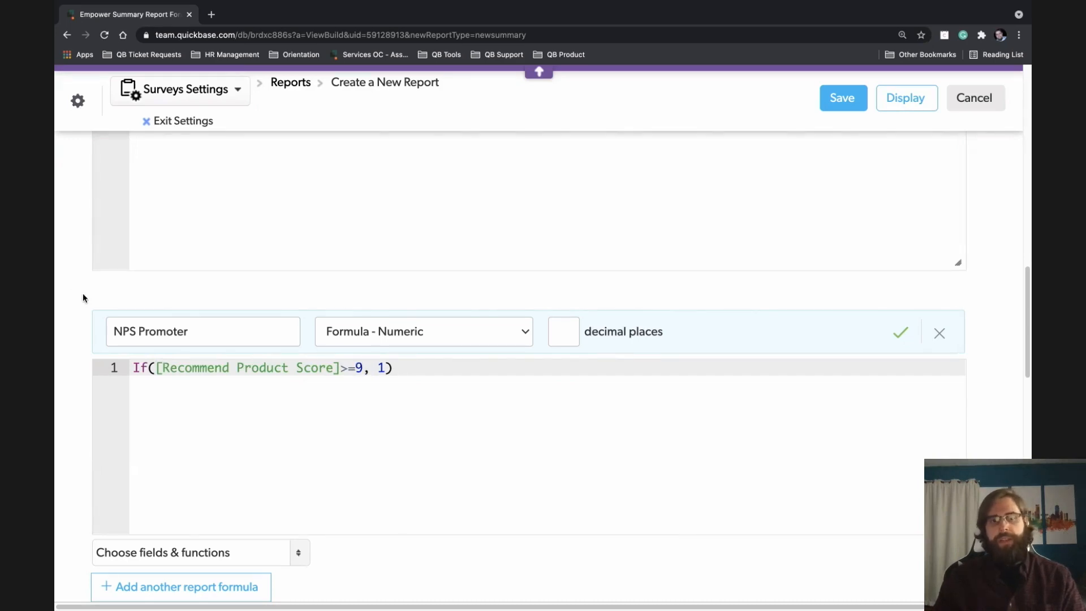
# Copy the full NPS Promoter formula text for reuse and accept the formula
pyautogui.scroll(-1, 83, 293)
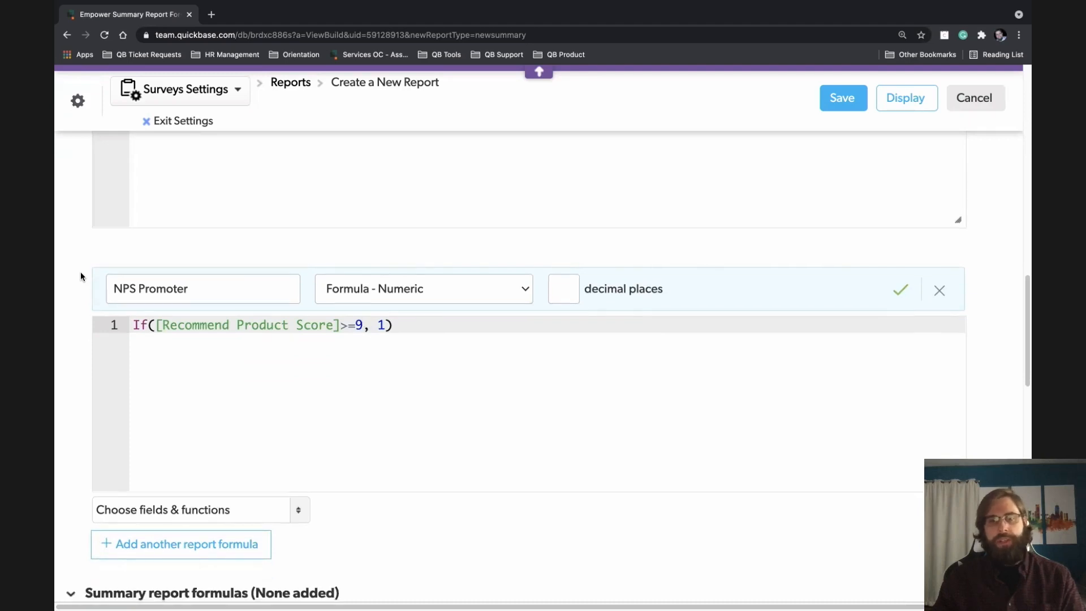
pyautogui.scroll(-1, 81, 272)
pyautogui.moveTo(465, 327); pyautogui.dragTo(119, 320)
pyautogui.press('super+c')
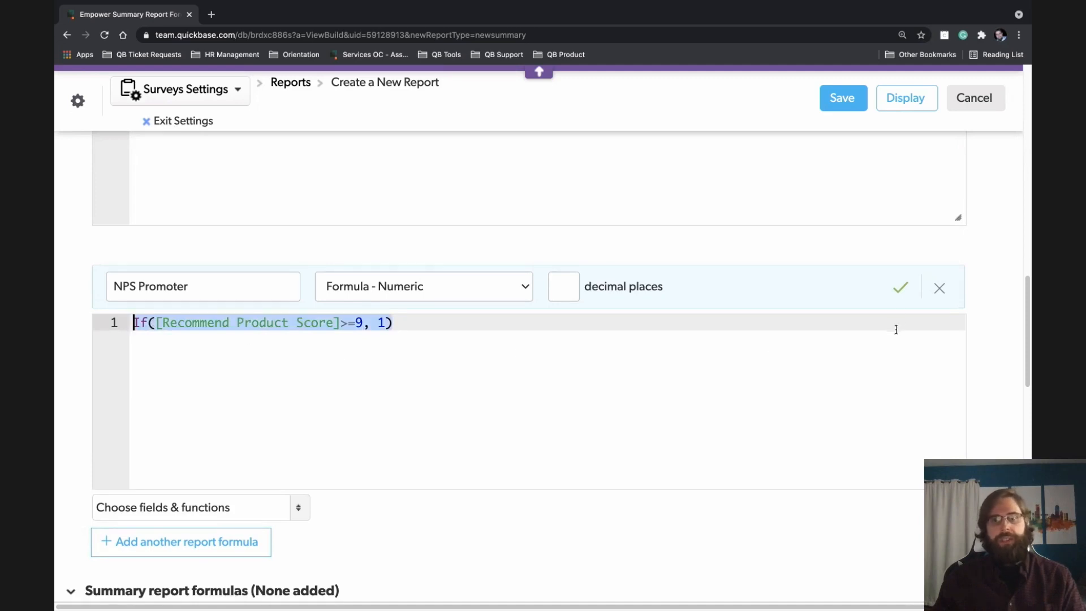
pyautogui.click(901, 291)
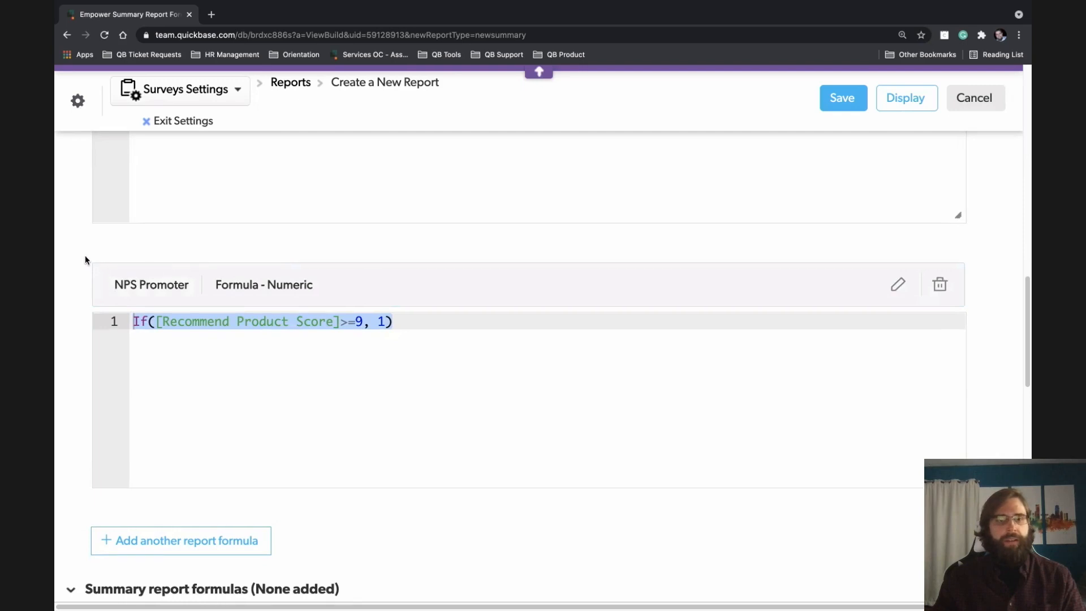
# Add another report formula named NPS Detractors with the type Formula - Numeric
pyautogui.scroll(-1, 91, 266)
pyautogui.click(174, 509)
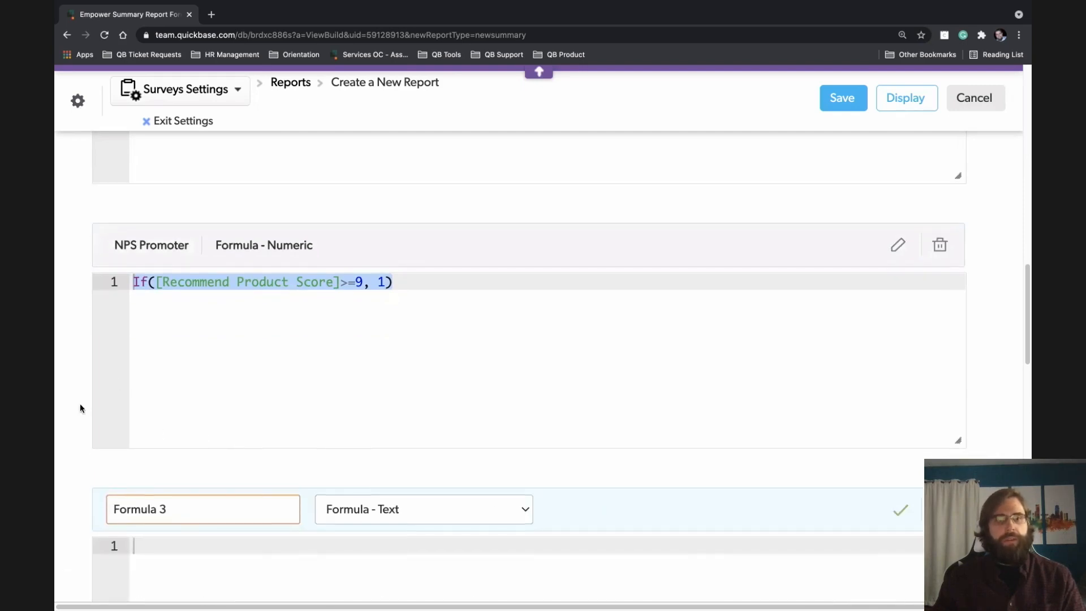
pyautogui.scroll(-3, 146, 409)
pyautogui.moveTo(181, 407); pyautogui.dragTo(106, 404)
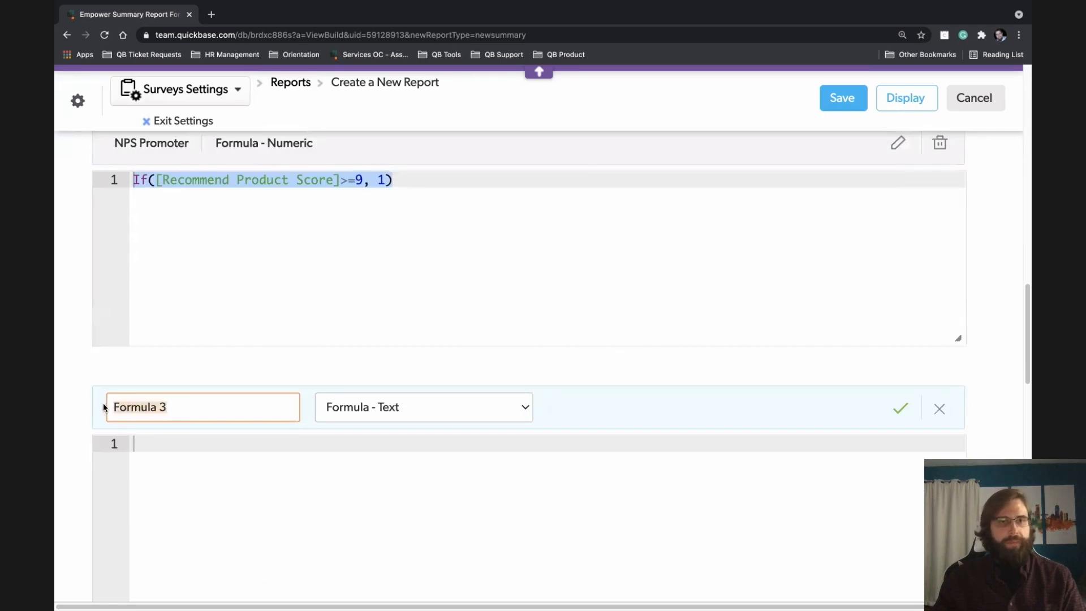
pyautogui.write('NPS')
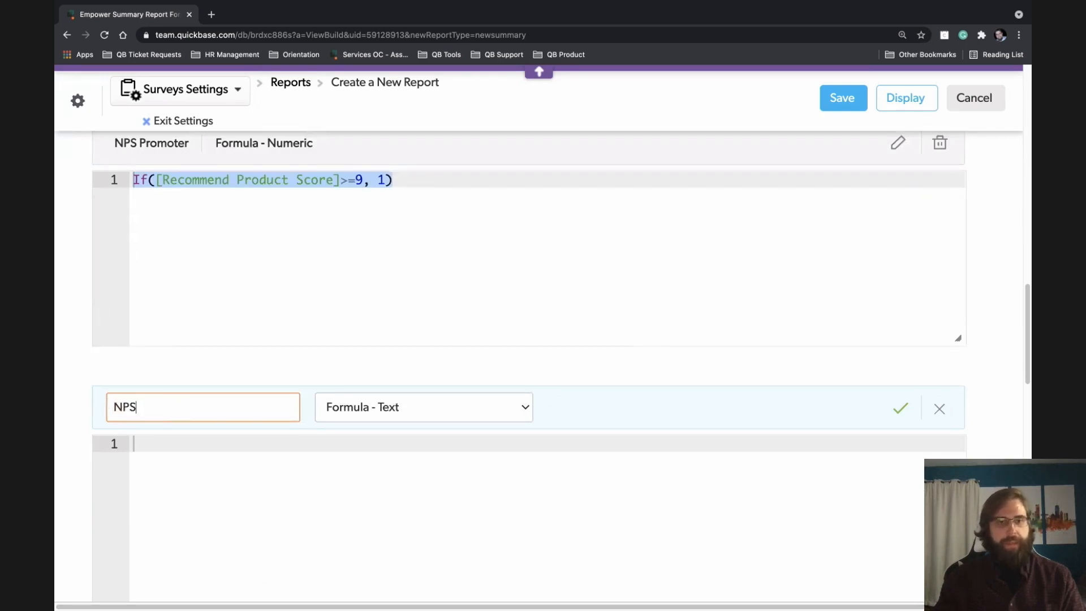
pyautogui.write(' Detractors')
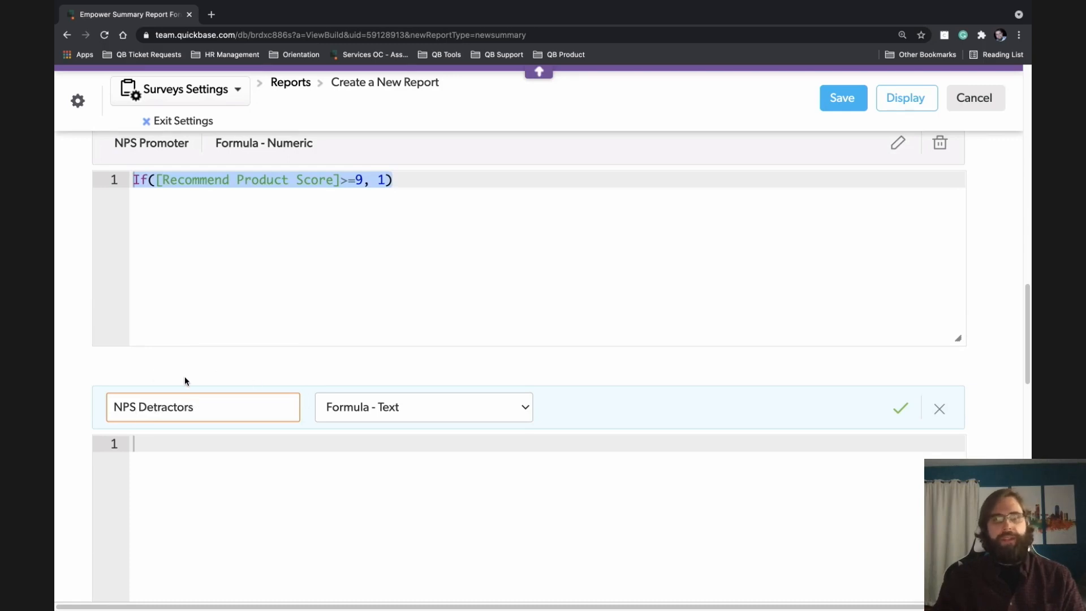
pyautogui.scroll(-1, 374, 354)
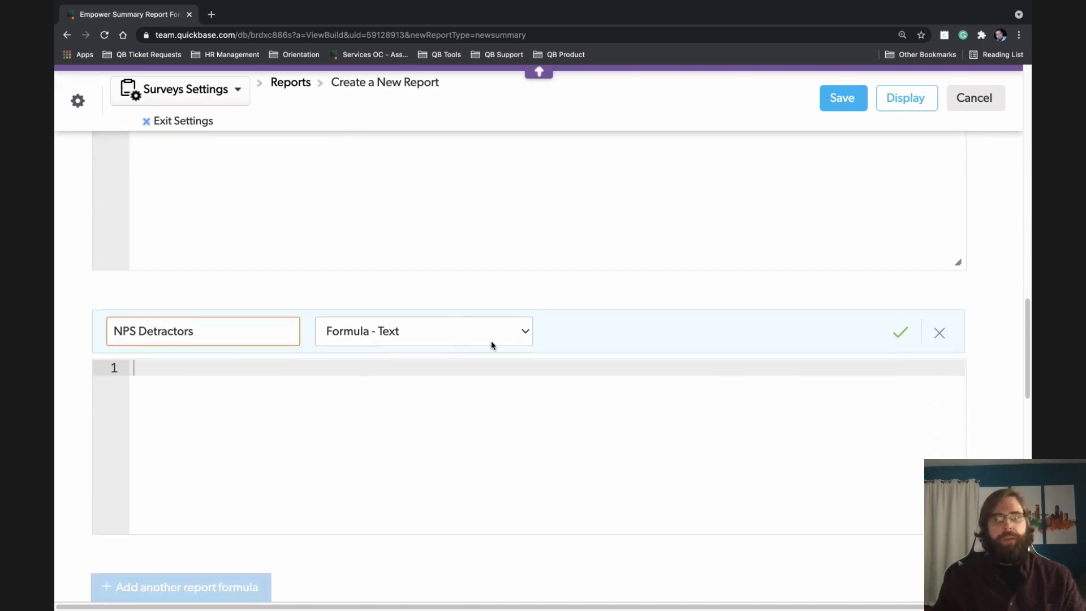
pyautogui.click(527, 335)
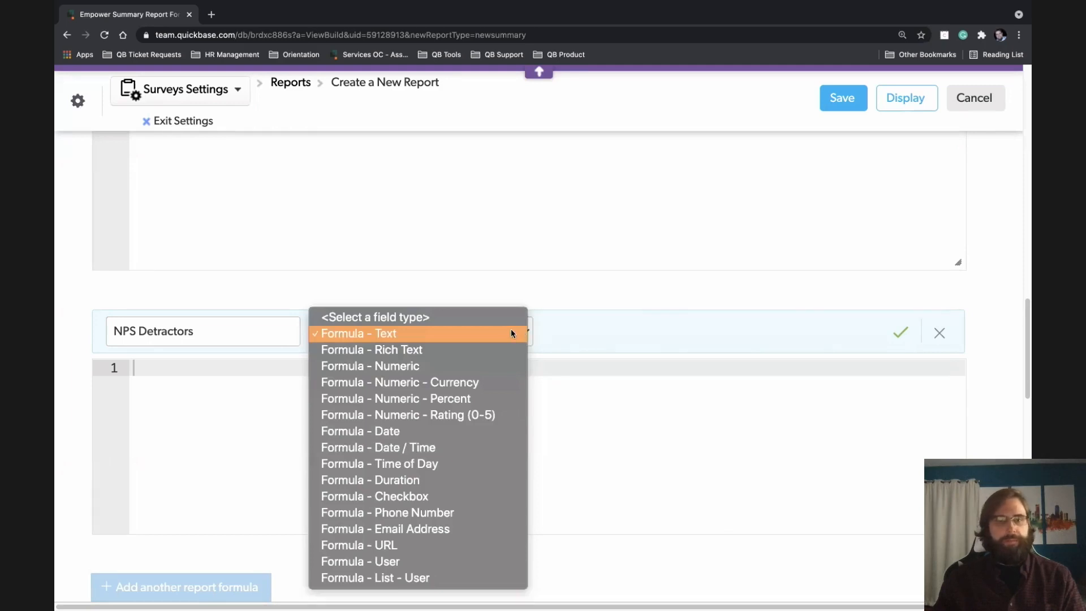
pyautogui.click(474, 365)
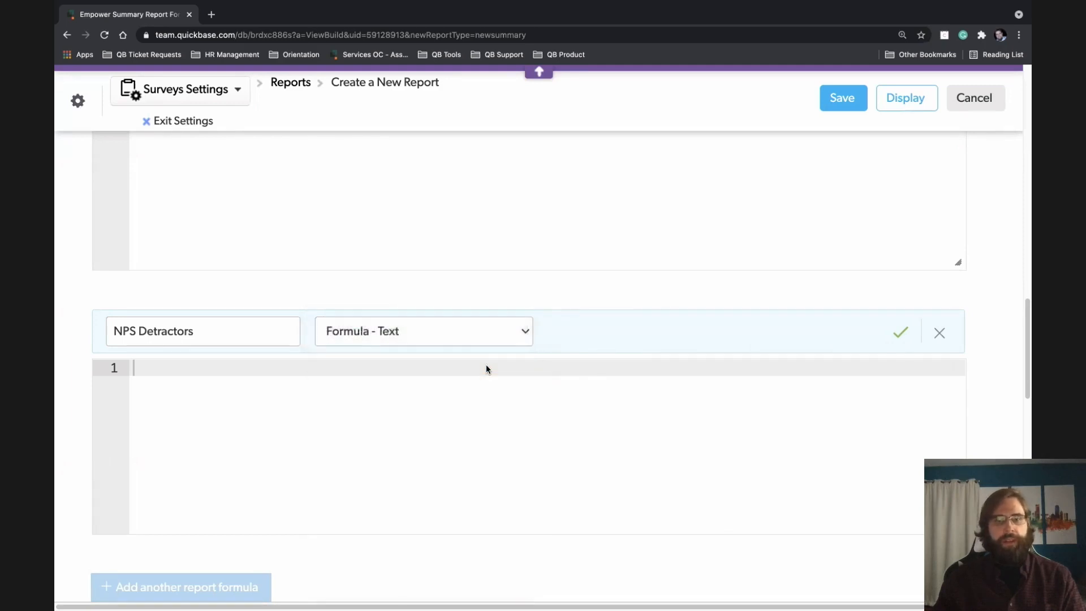
# Paste the copied formula into NPS Detractors and change its condition so it reads If([Recommend Product Score]<=6, 1)
pyautogui.click(208, 373)
pyautogui.press('super+v')
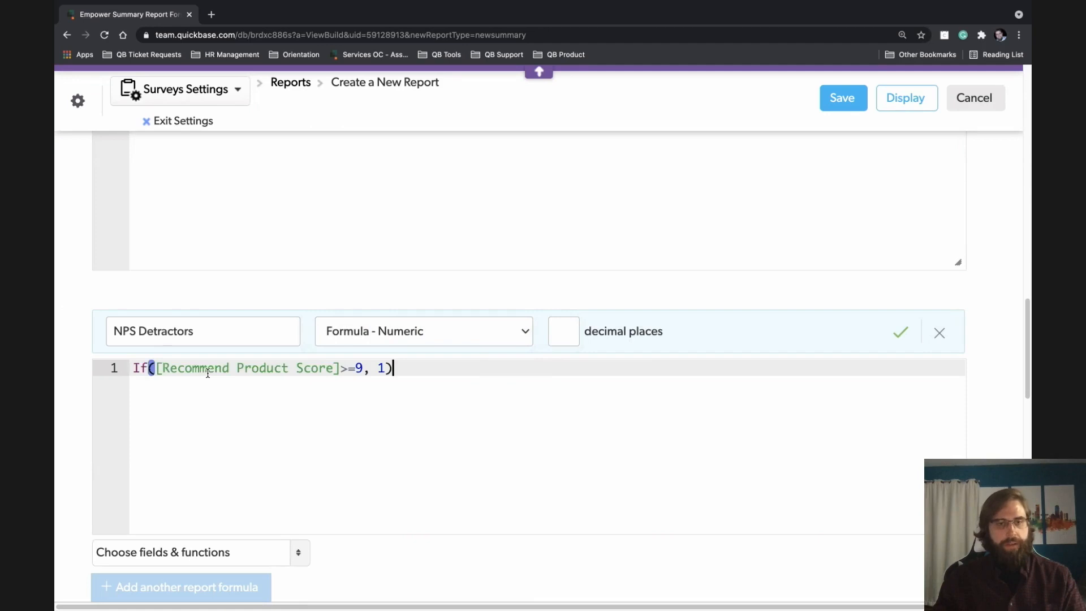
pyautogui.click(347, 368)
pyautogui.press('BackSpace')
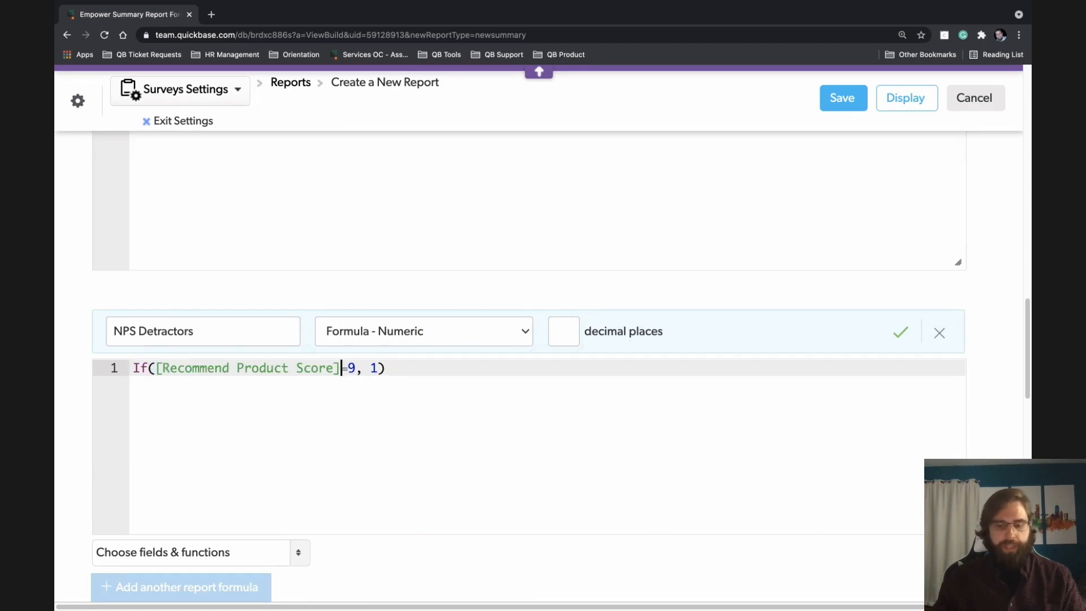
pyautogui.write('<')
pyautogui.press('Right')
pyautogui.press('Right')
pyautogui.press('BackSpace')
pyautogui.write('6')
pyautogui.click(416, 368)
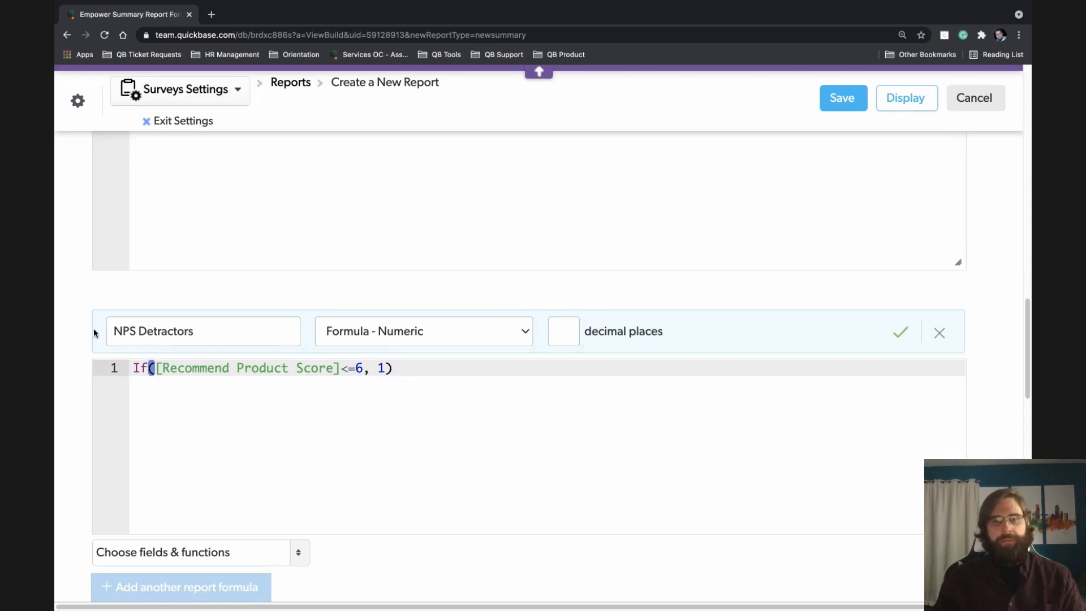
# Review the CSAT Promoters, NPS Promoter and NPS Detractors report formulas and their score conditions
pyautogui.scroll(-1, 93, 329)
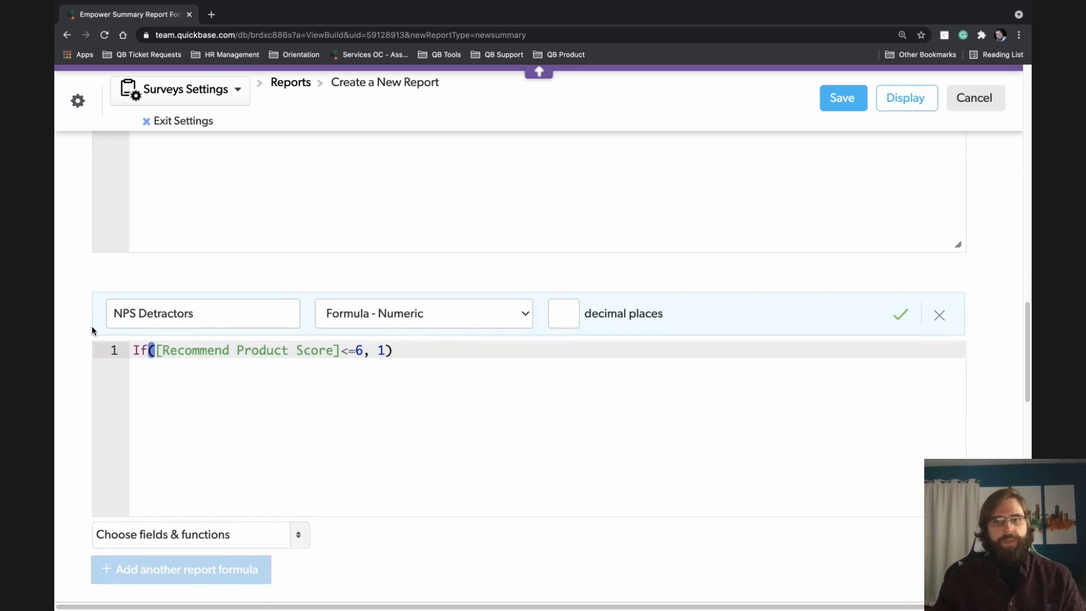
pyautogui.scroll(10, 85, 326)
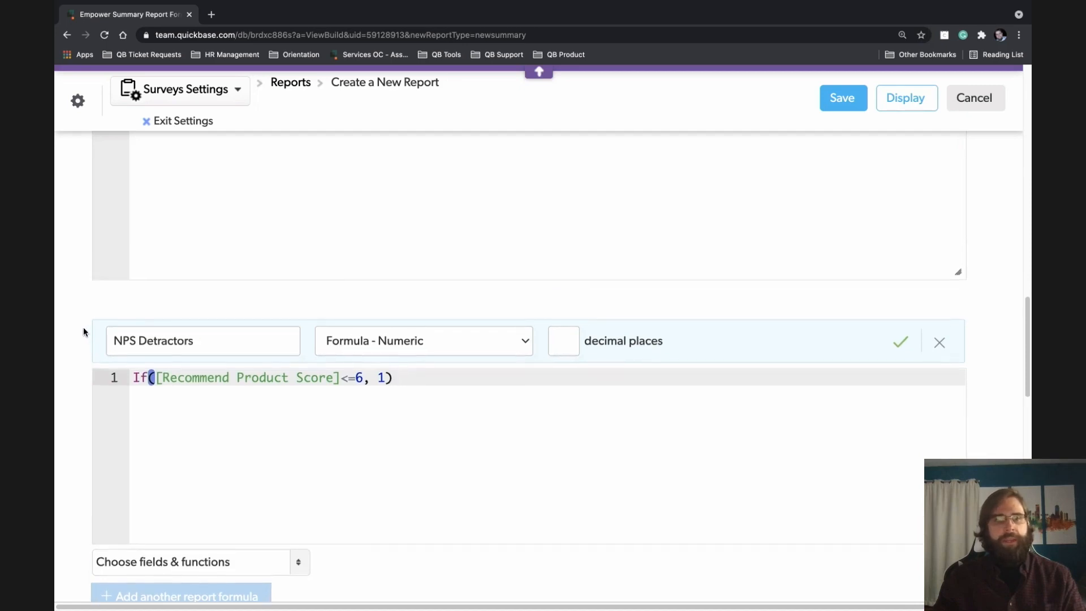
pyautogui.scroll(4, 79, 329)
pyautogui.click(203, 336)
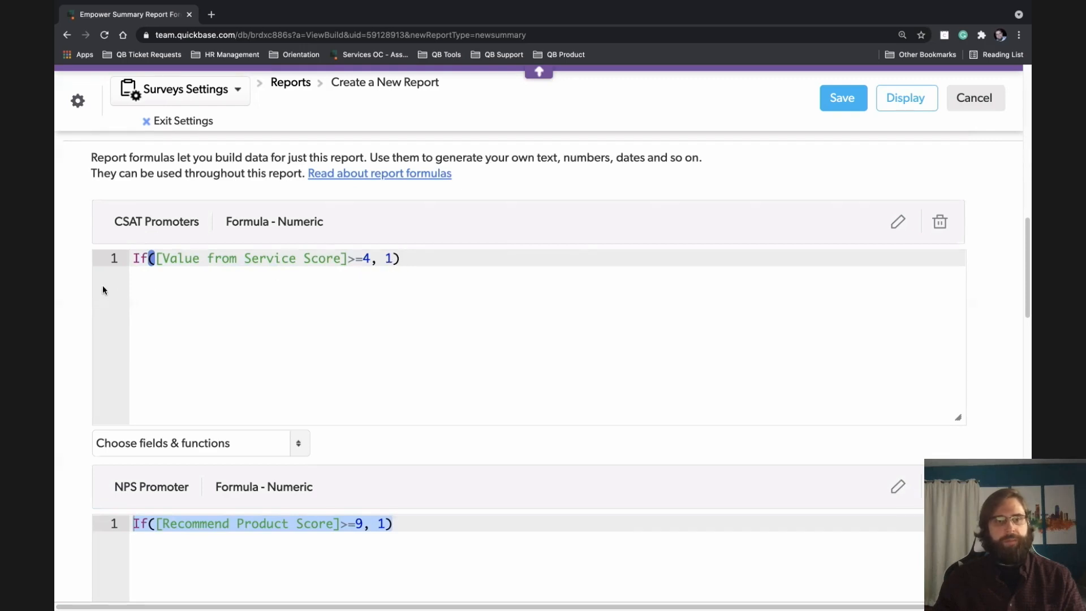
pyautogui.scroll(-2, 82, 281)
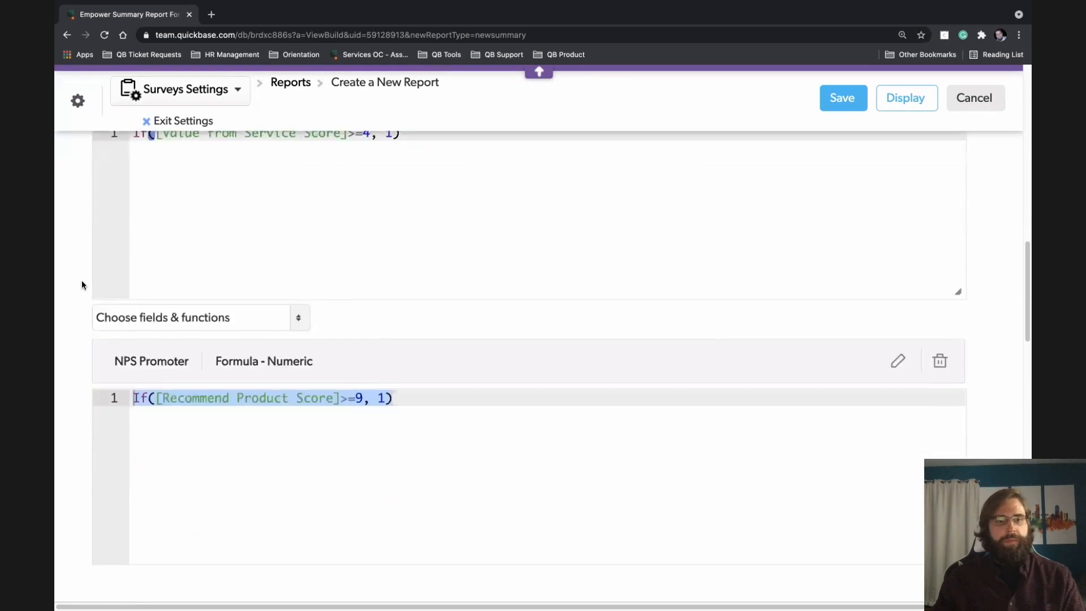
pyautogui.scroll(-1, 81, 280)
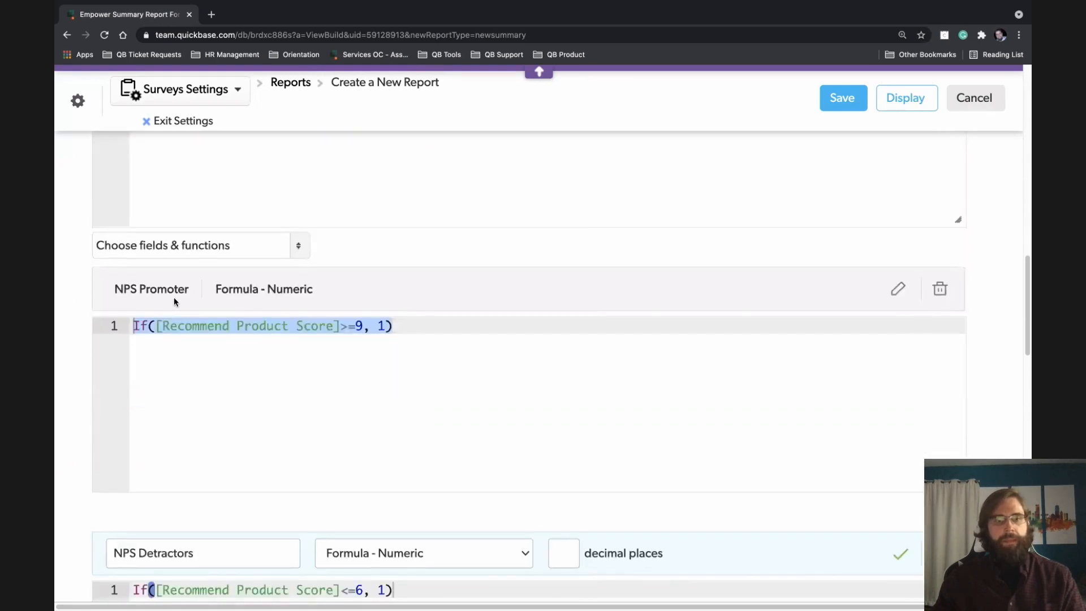
pyautogui.click(153, 357)
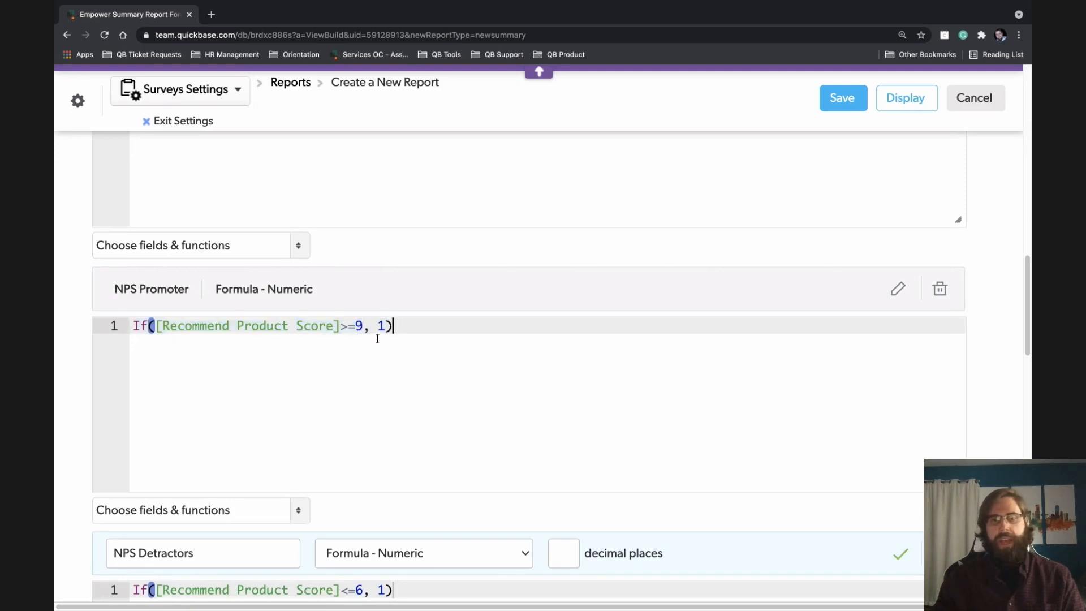
pyautogui.scroll(-2, 93, 342)
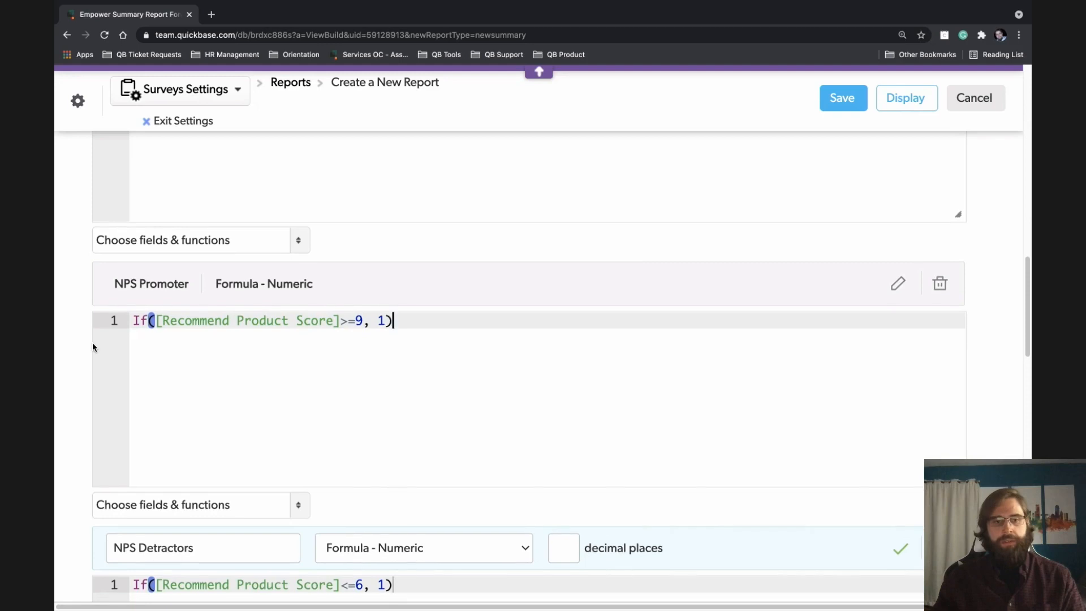
pyautogui.scroll(-2, 89, 340)
pyautogui.scroll(-1, 86, 346)
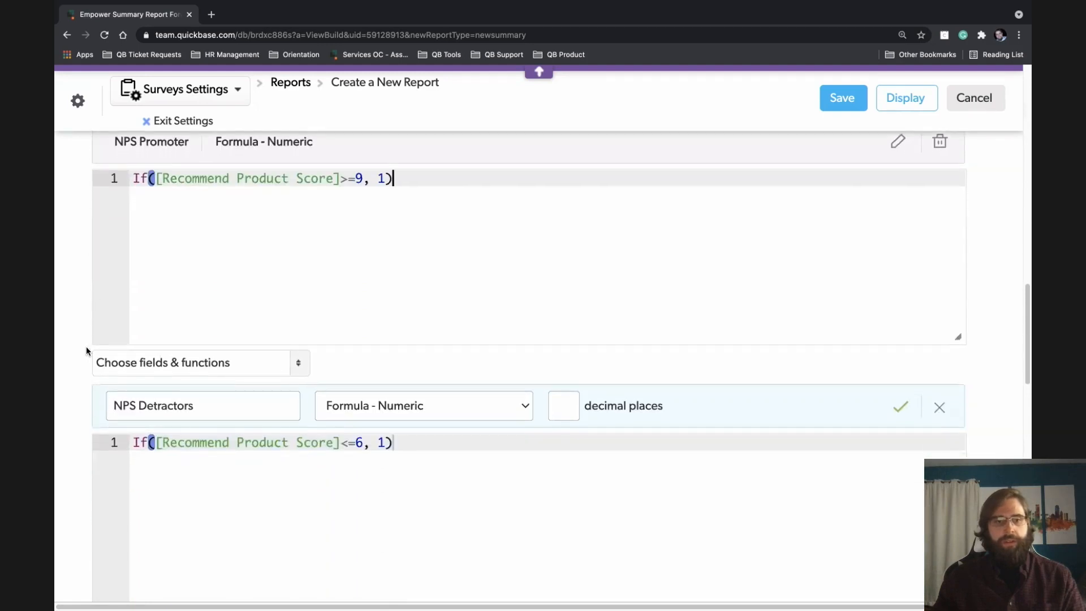
pyautogui.scroll(-2, 83, 361)
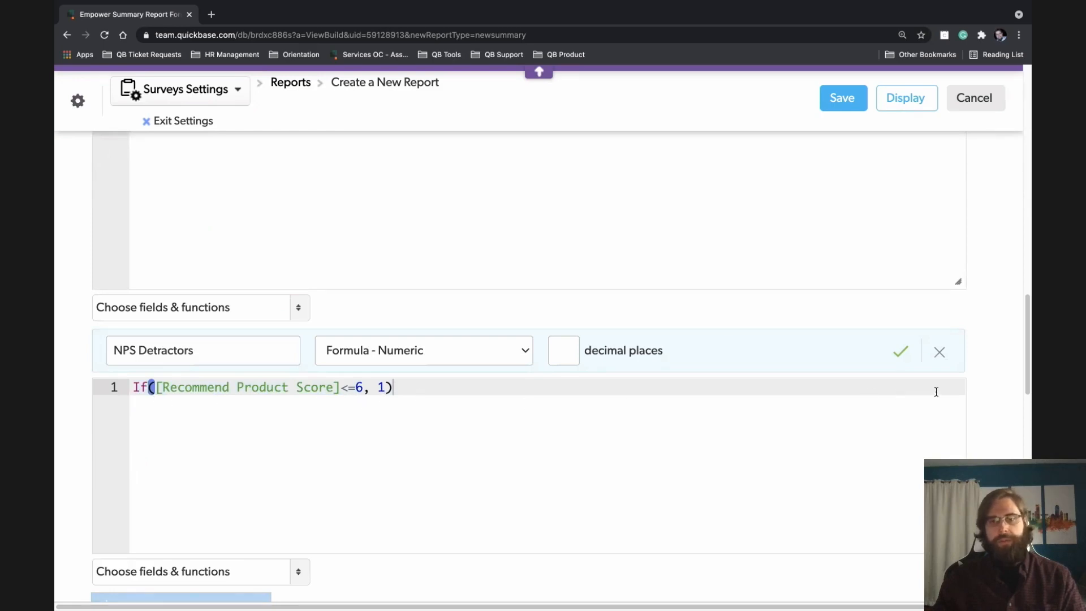
# Accept the NPS Detractors report formula
pyautogui.scroll(5, 987, 321)
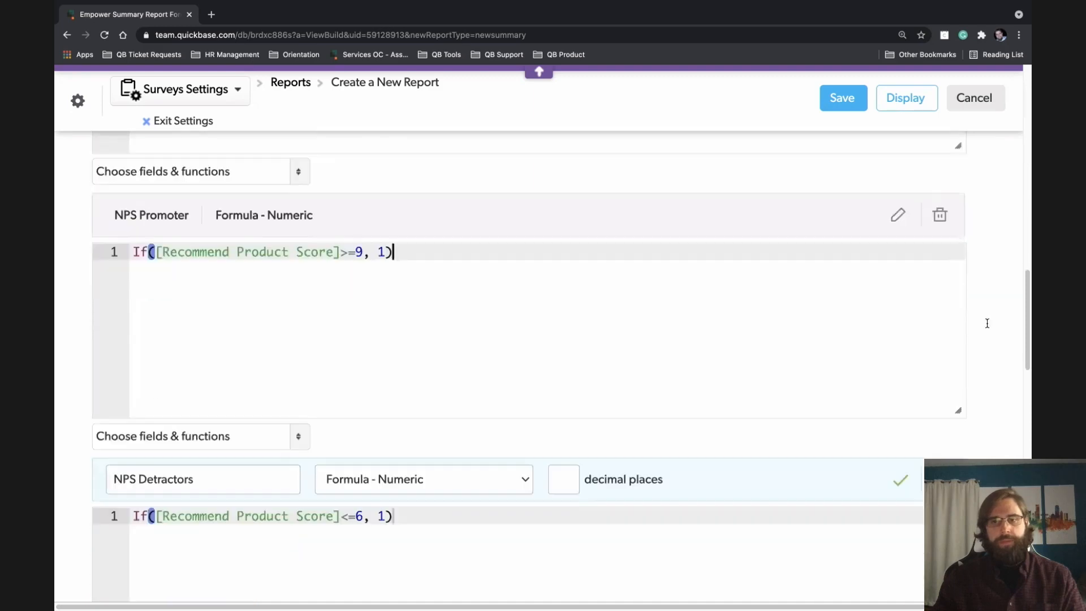
pyautogui.click(900, 480)
pyautogui.scroll(-6, 988, 422)
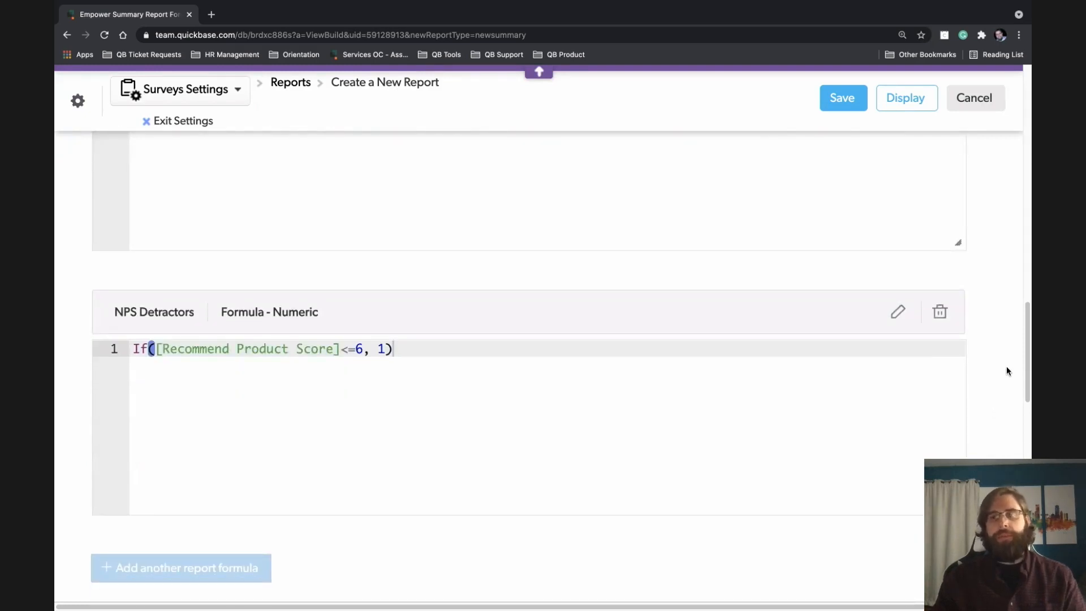
# Check the field choices for a summary variable for the newly created CSAT and NPS report formulas
pyautogui.scroll(-3, 989, 317)
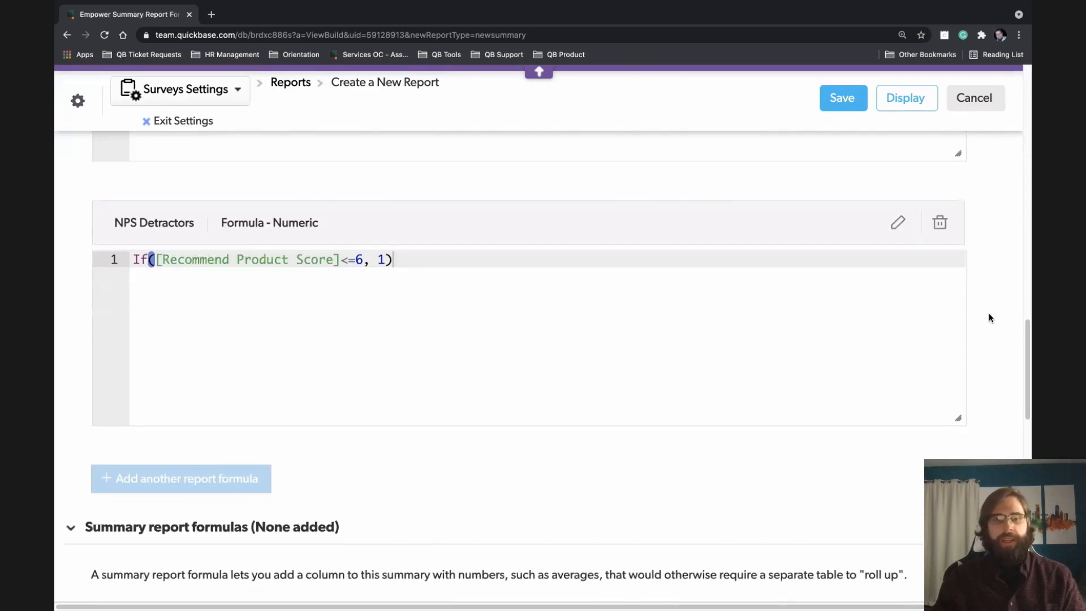
pyautogui.scroll(-3, 990, 312)
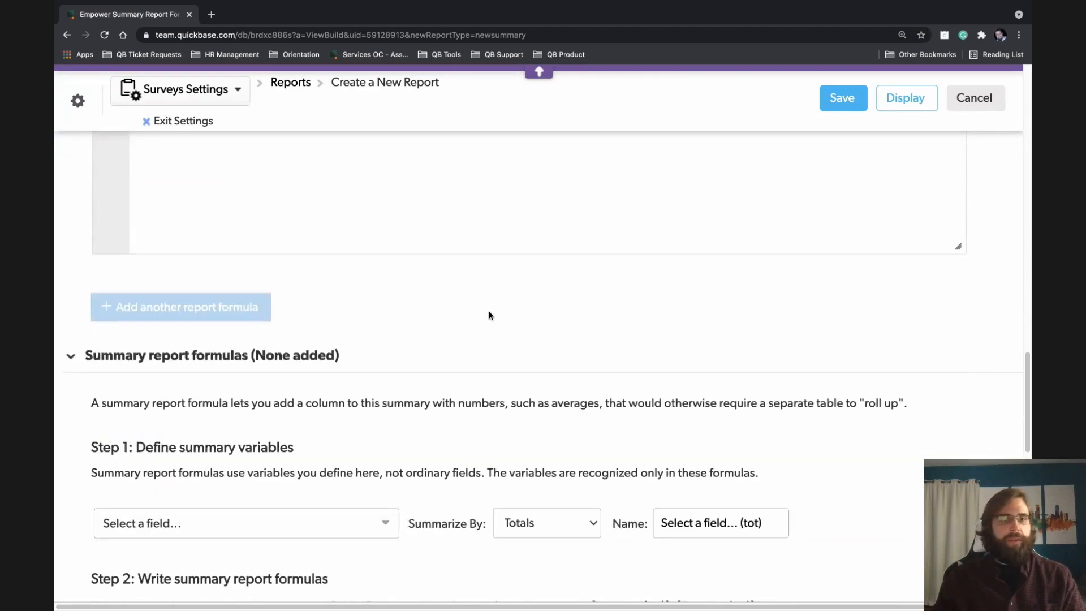
pyautogui.scroll(-1, 489, 314)
pyautogui.scroll(-2, 489, 314)
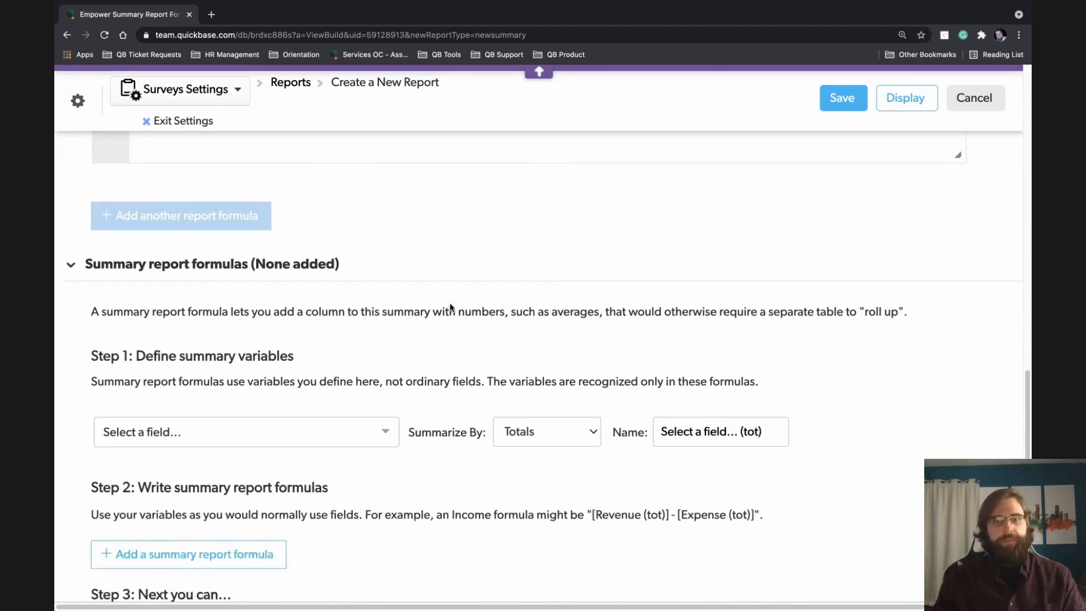
pyautogui.click(387, 425)
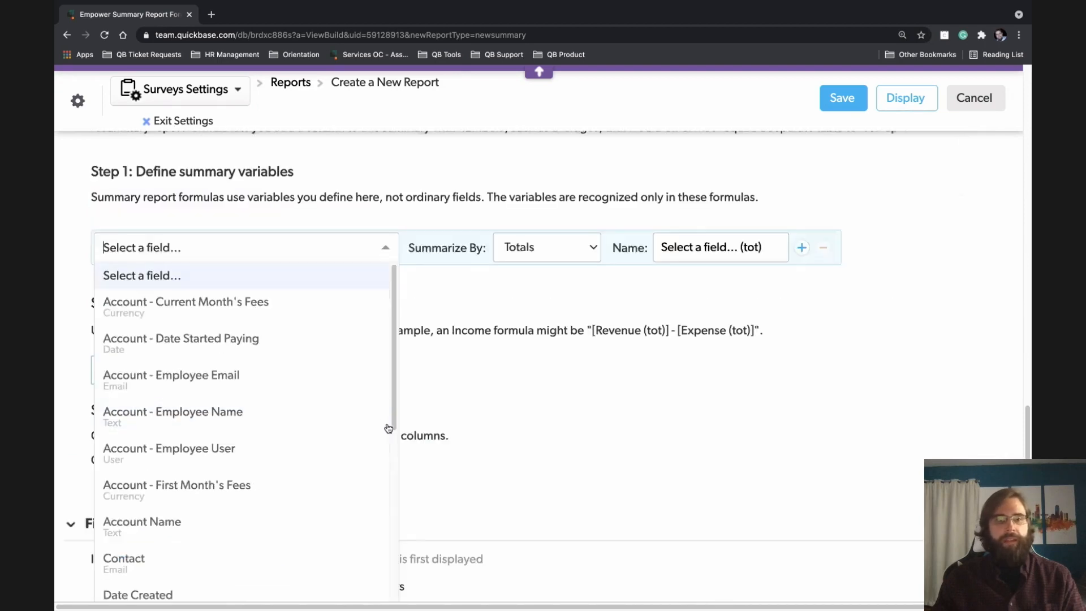
pyautogui.moveTo(392, 365); pyautogui.dragTo(390, 541)
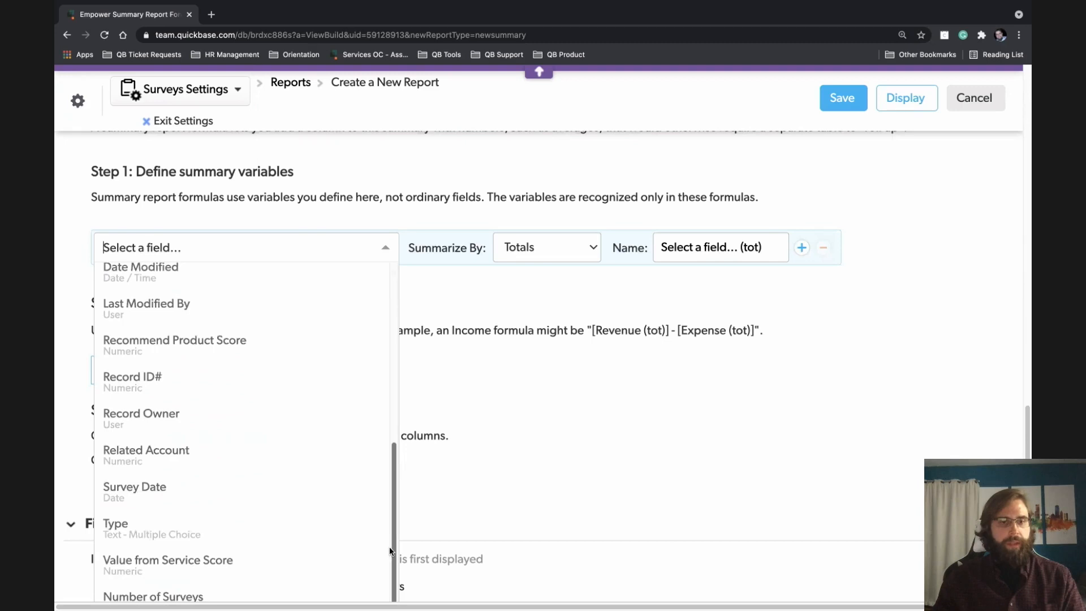
pyautogui.scroll(-2, 506, 393)
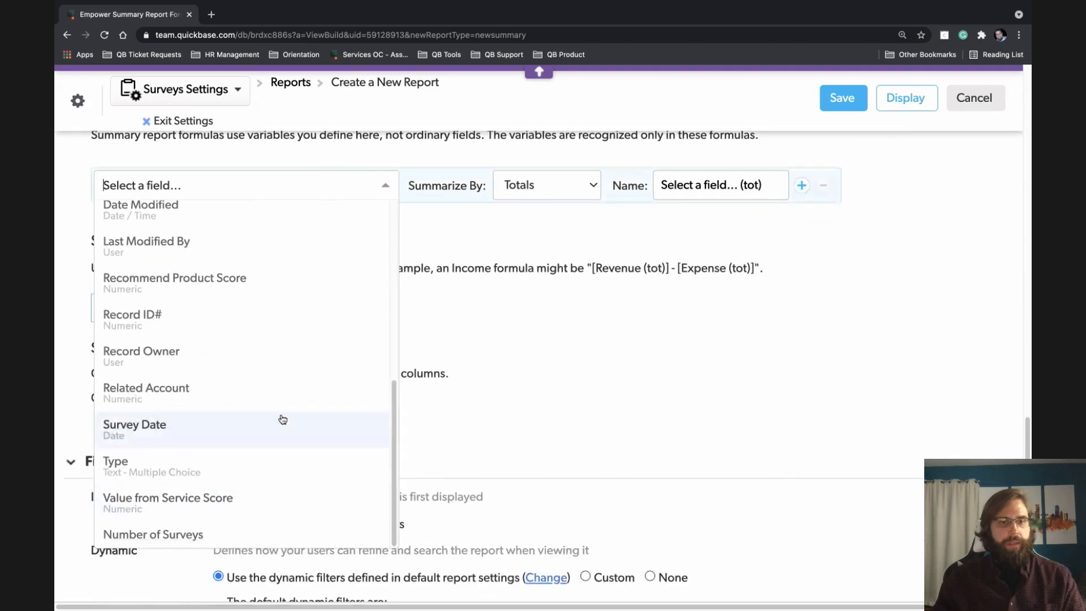
pyautogui.scroll(7, 269, 366)
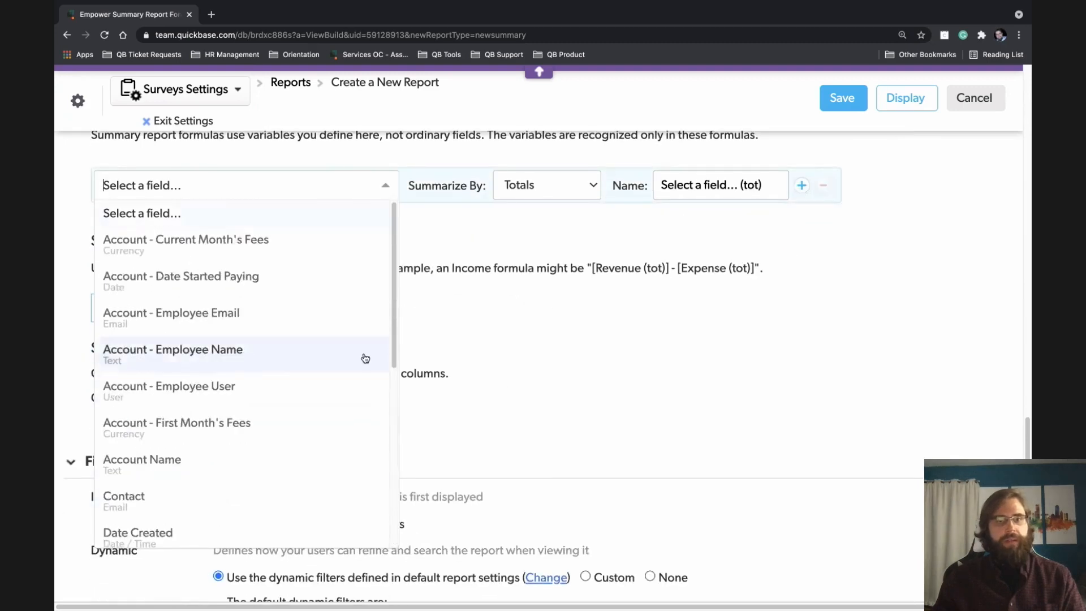
# Save the new summary report as CSAT and NPS by Ee and reopen it for customizing
pyautogui.click(610, 352)
pyautogui.scroll(12, 739, 286)
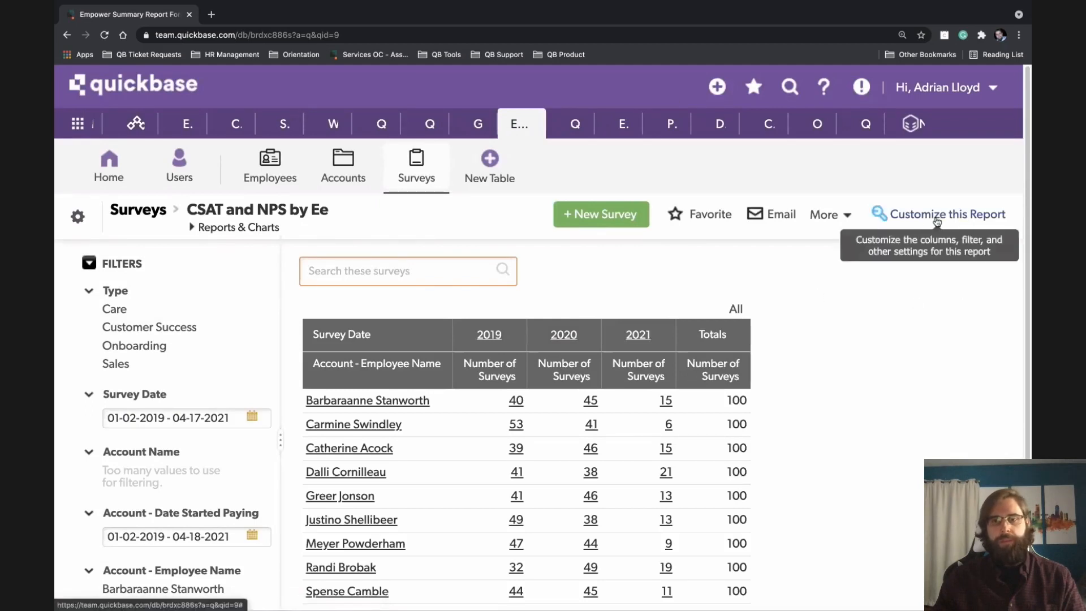
pyautogui.click(933, 215)
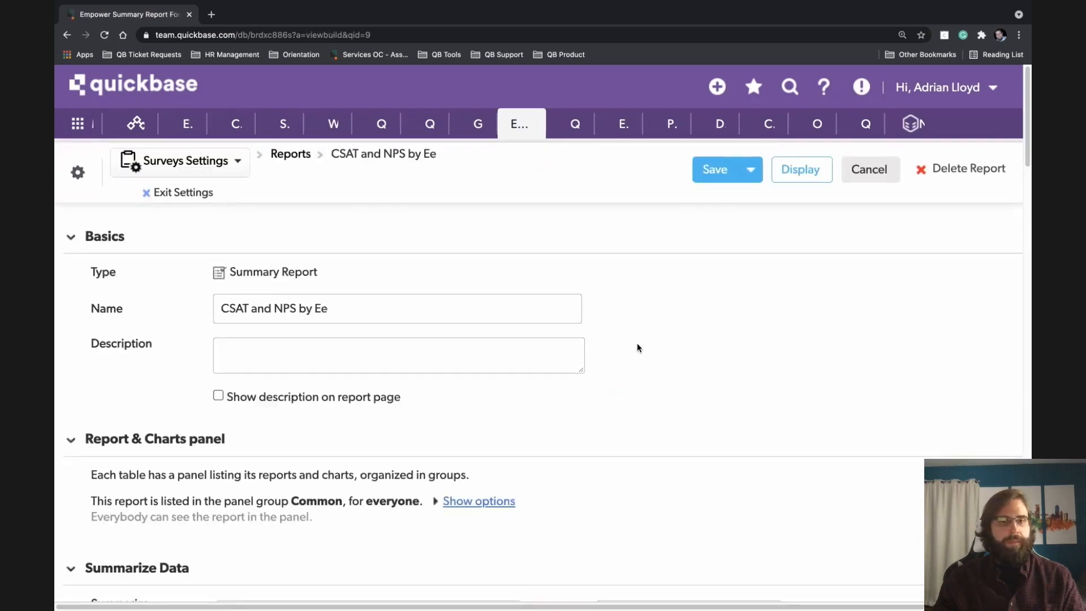
# Define the first summary variable from the CSAT Promoters report formula, summarized by Totals
pyautogui.scroll(-15, 638, 347)
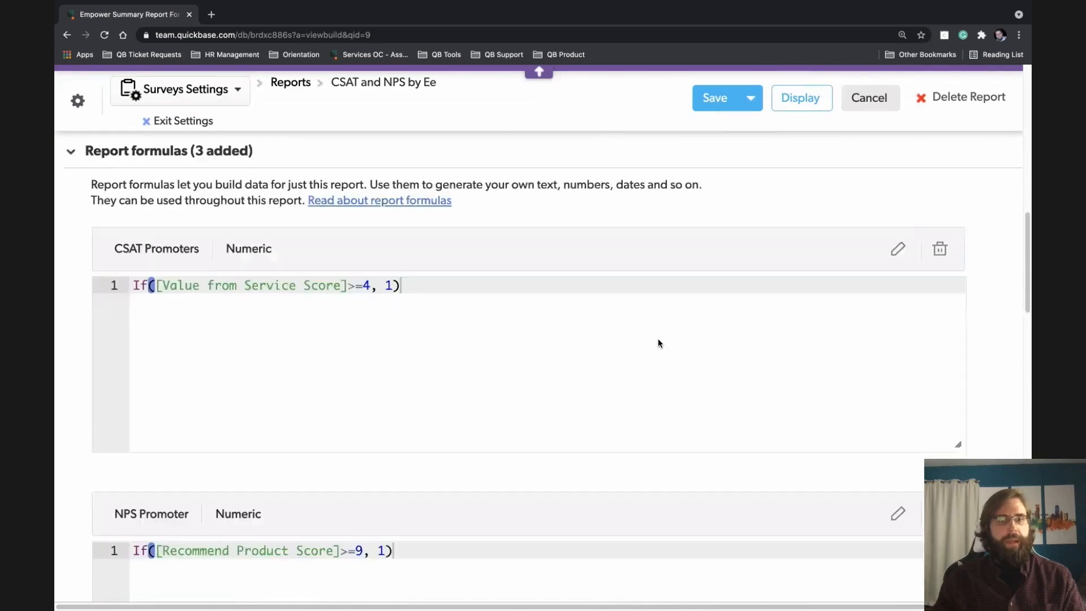
pyautogui.scroll(-12, 657, 343)
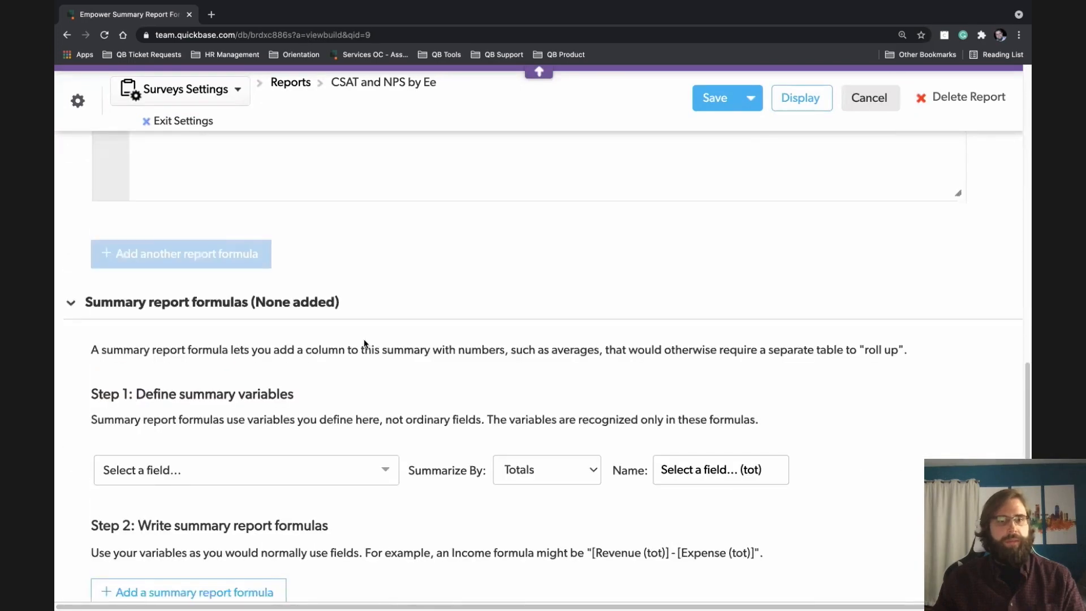
pyautogui.scroll(-1, 365, 344)
pyautogui.scroll(-1, 410, 352)
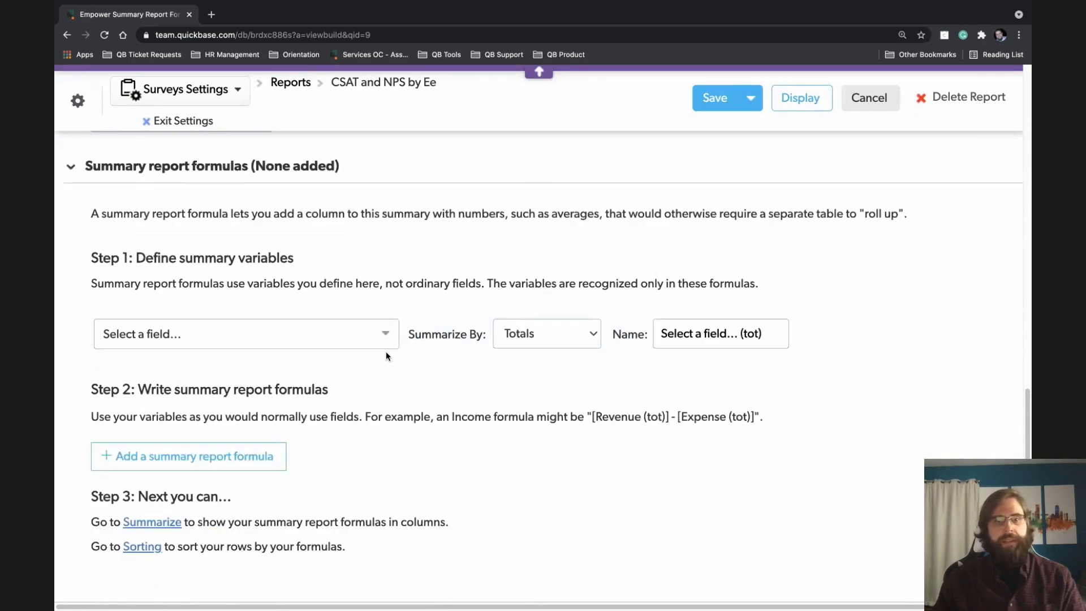
pyautogui.click(386, 336)
pyautogui.moveTo(394, 401); pyautogui.dragTo(407, 572)
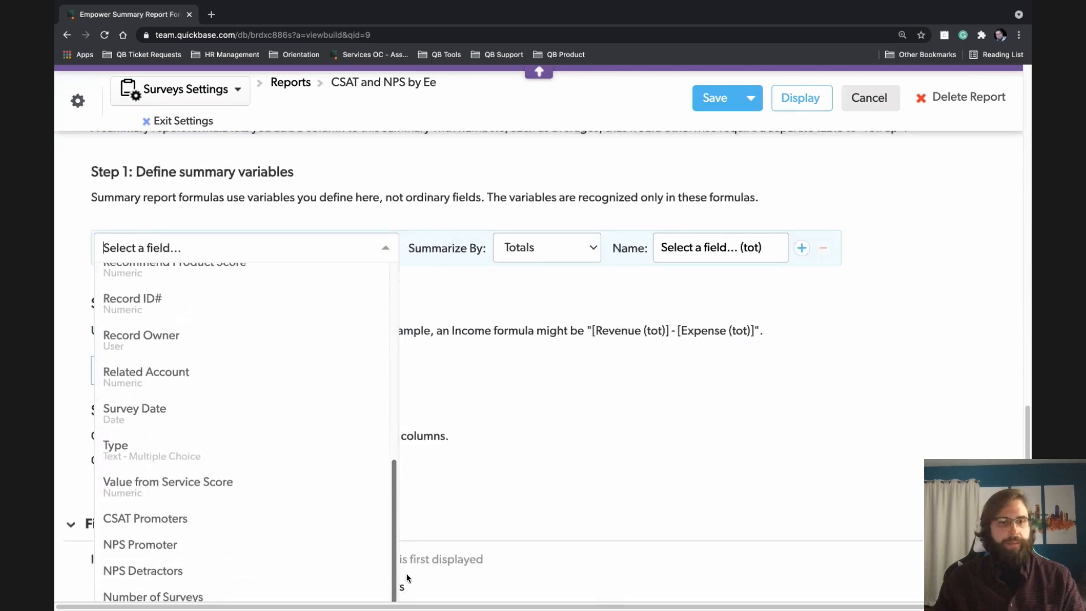
pyautogui.scroll(-1, 215, 519)
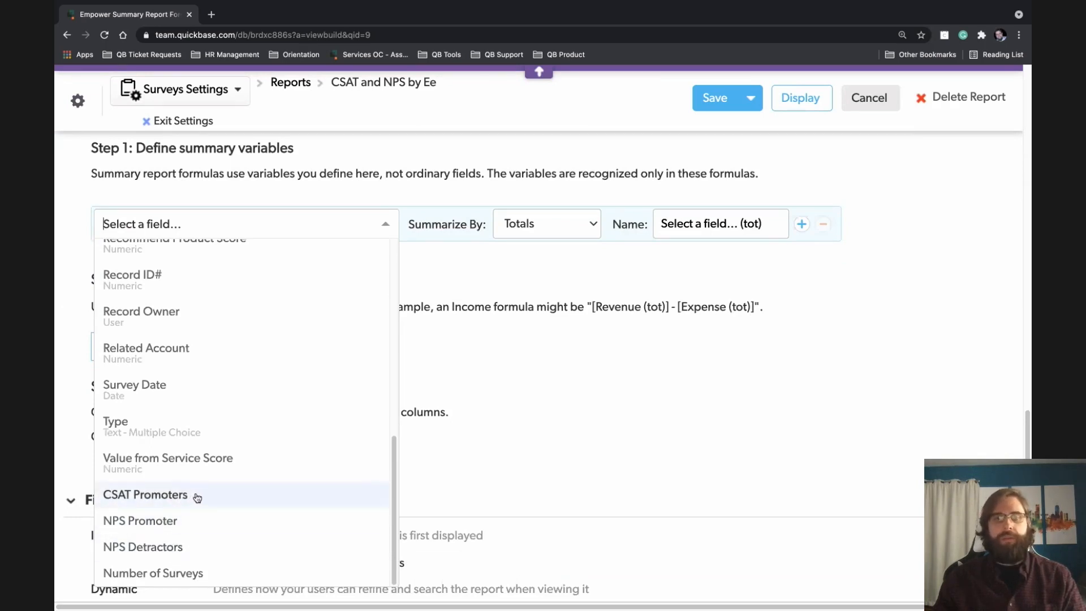
pyautogui.click(197, 497)
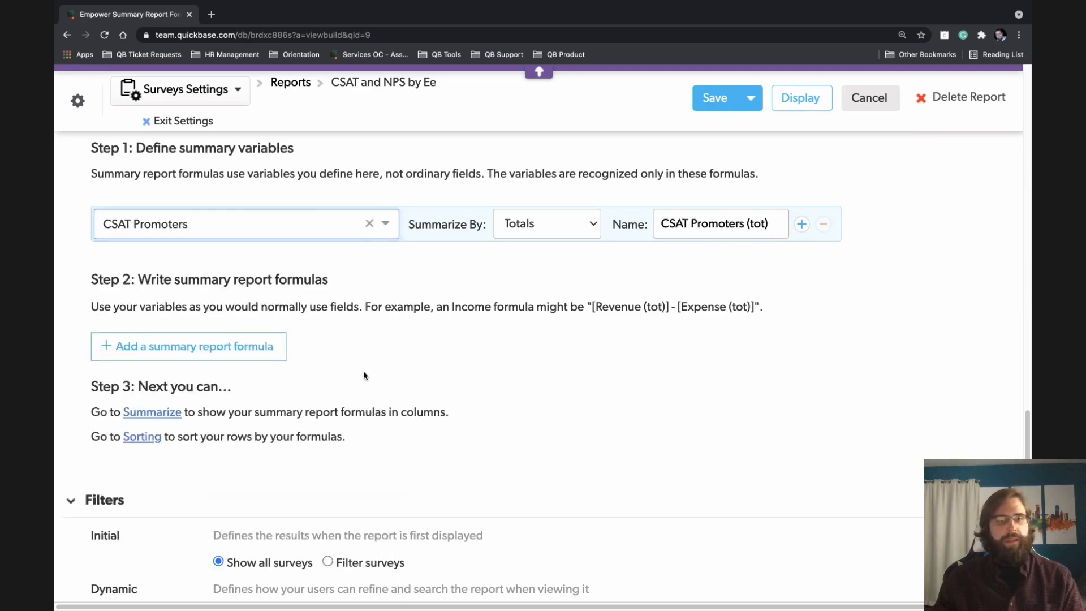
# Add a second summary variable based on NPS Promoter, summarized by Totals
pyautogui.click(801, 224)
pyautogui.click(390, 263)
pyautogui.moveTo(394, 343); pyautogui.dragTo(402, 544)
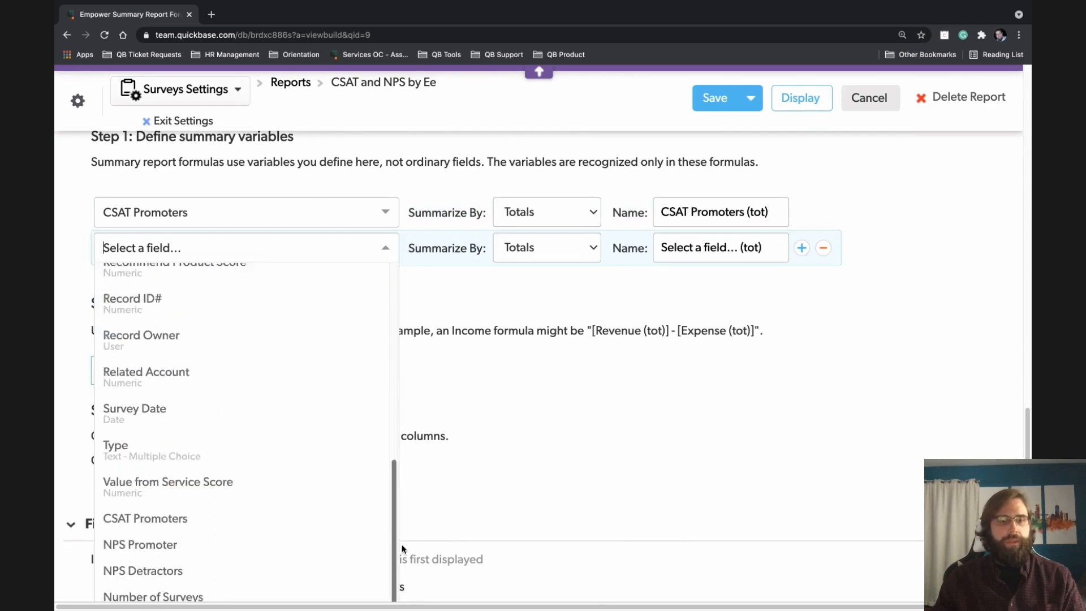
pyautogui.click(217, 543)
# Add a third summary variable based on NPS Detractors, summarized by Totals
pyautogui.click(802, 247)
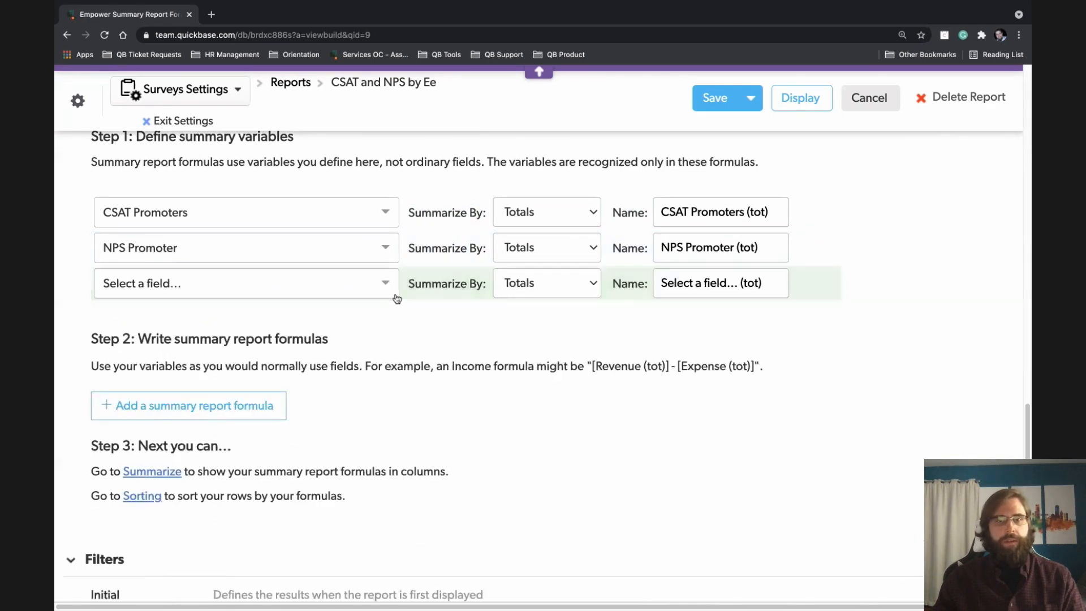
pyautogui.click(384, 283)
pyautogui.scroll(-10, 390, 408)
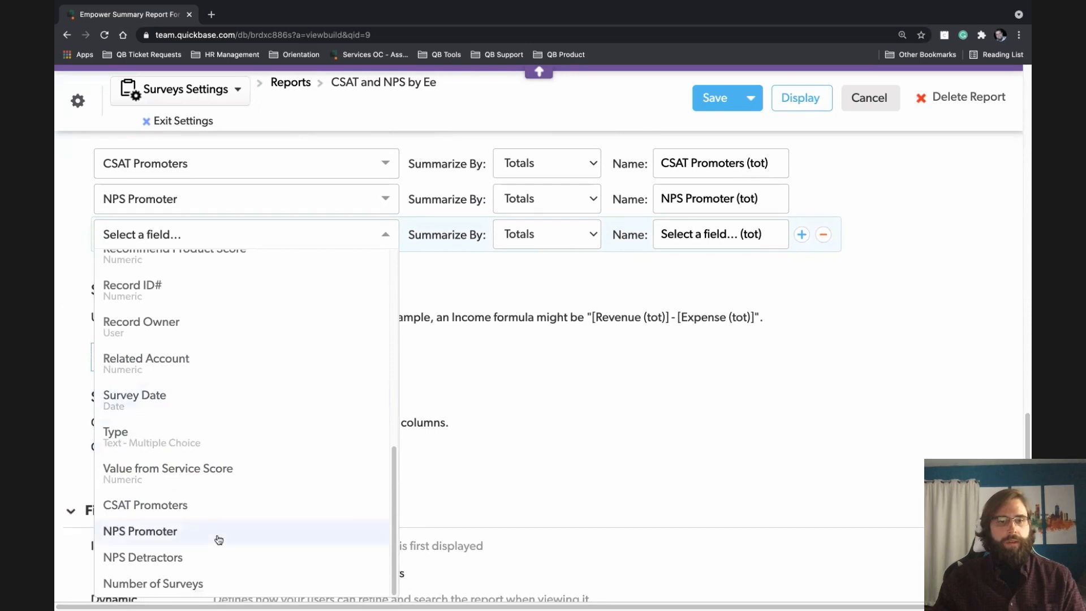
pyautogui.click(191, 559)
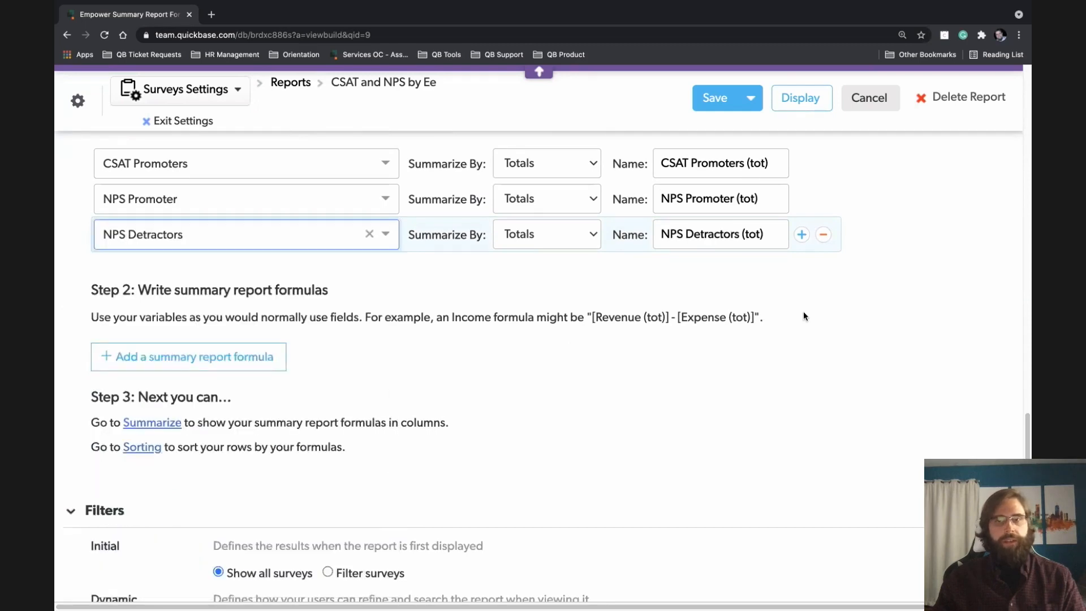
# Add a fourth summary variable based on Number of Surveys
pyautogui.click(802, 234)
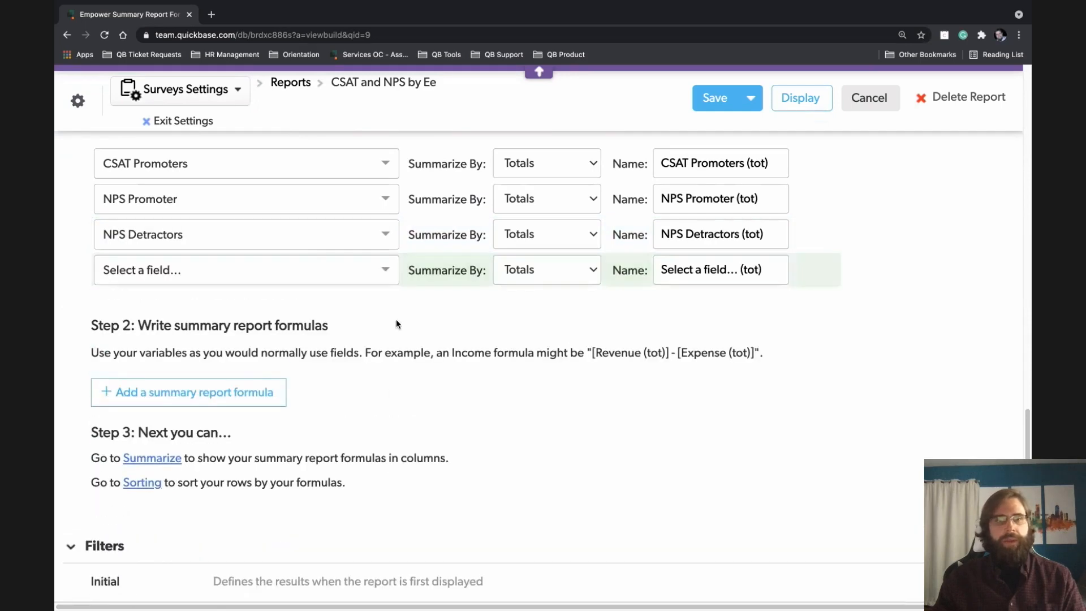
pyautogui.click(393, 274)
pyautogui.scroll(-10, 390, 424)
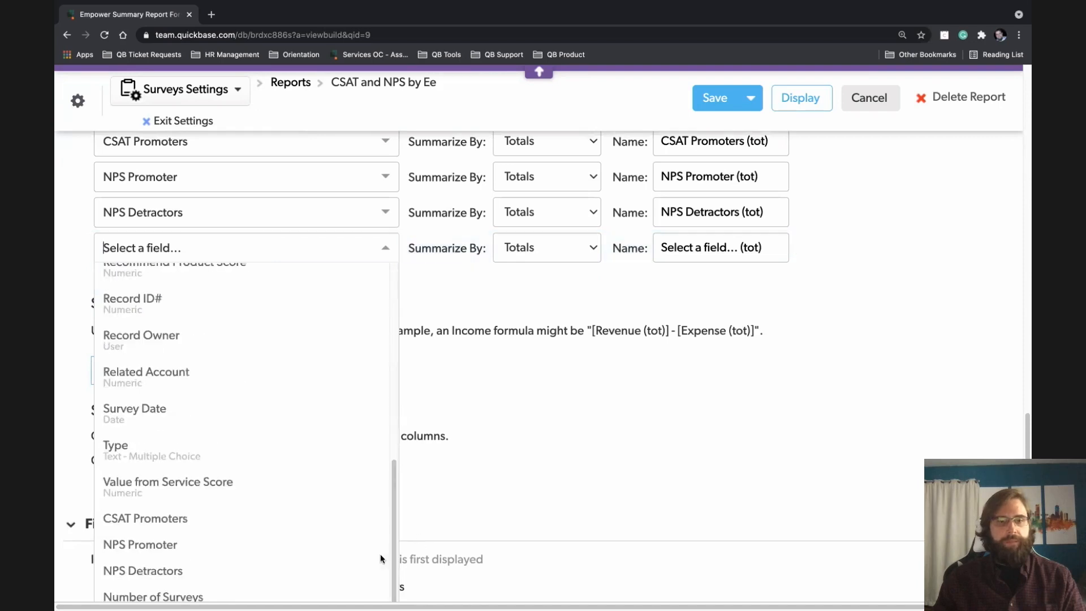
pyautogui.click(267, 596)
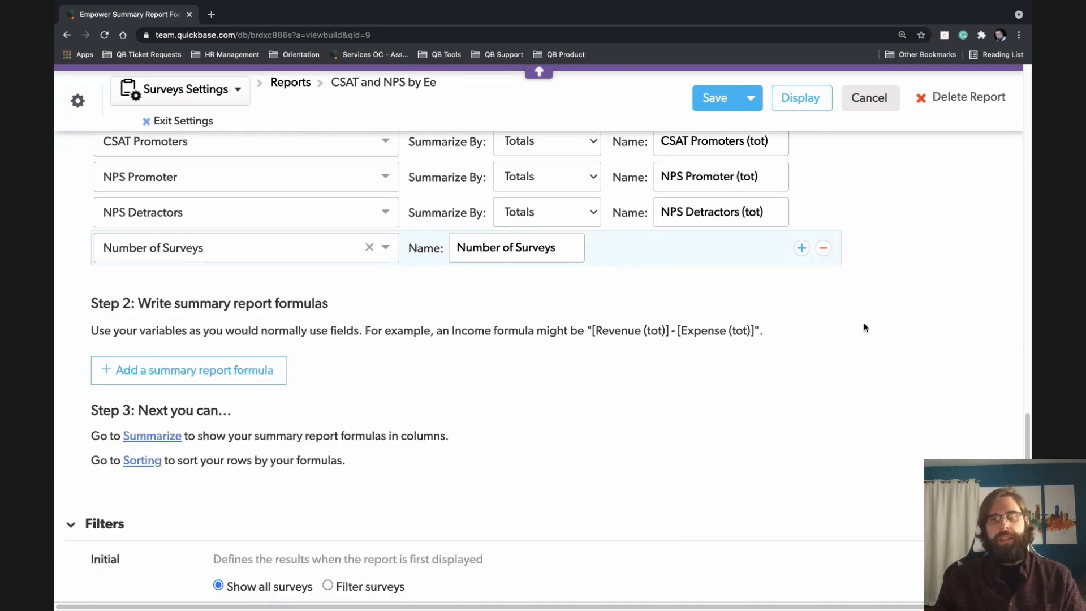
# Add a new summary report formula below the defined variables and activate its empty formula editor
pyautogui.scroll(1, 871, 318)
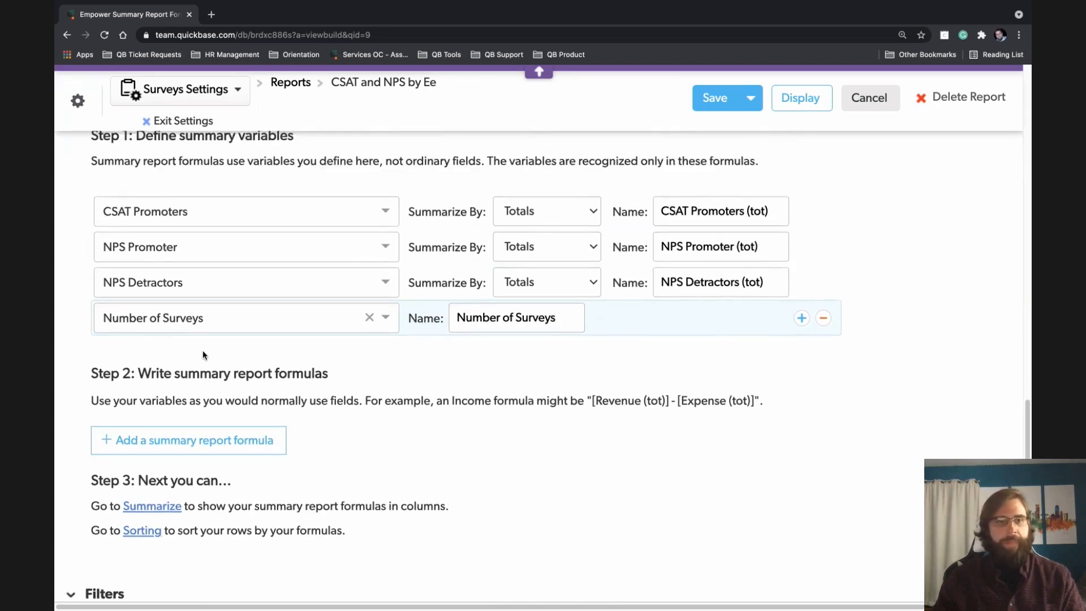
pyautogui.scroll(1, 69, 264)
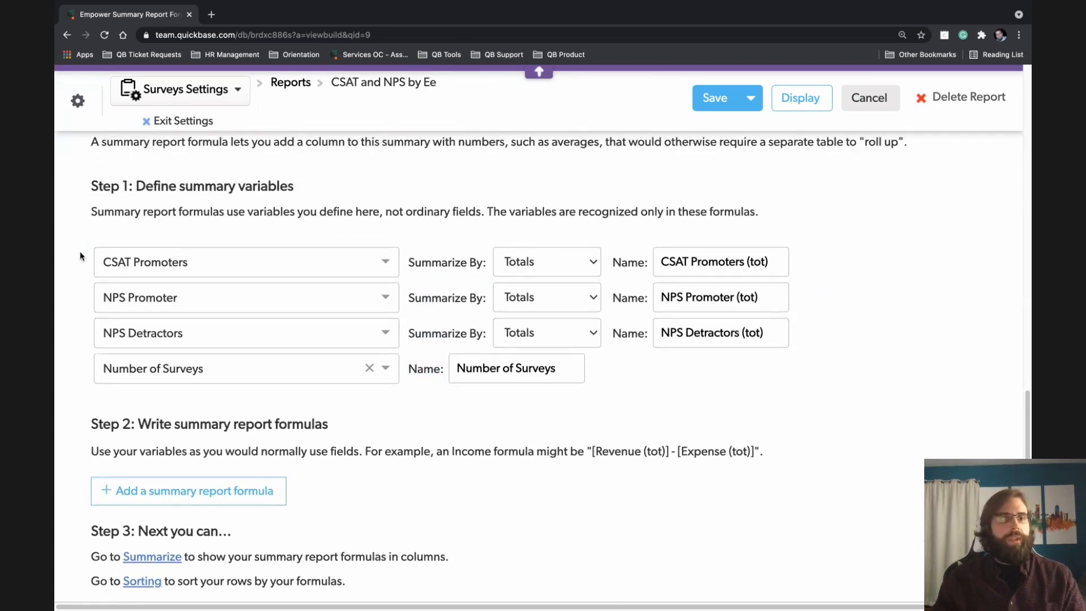
pyautogui.scroll(-2, 80, 252)
pyautogui.click(170, 372)
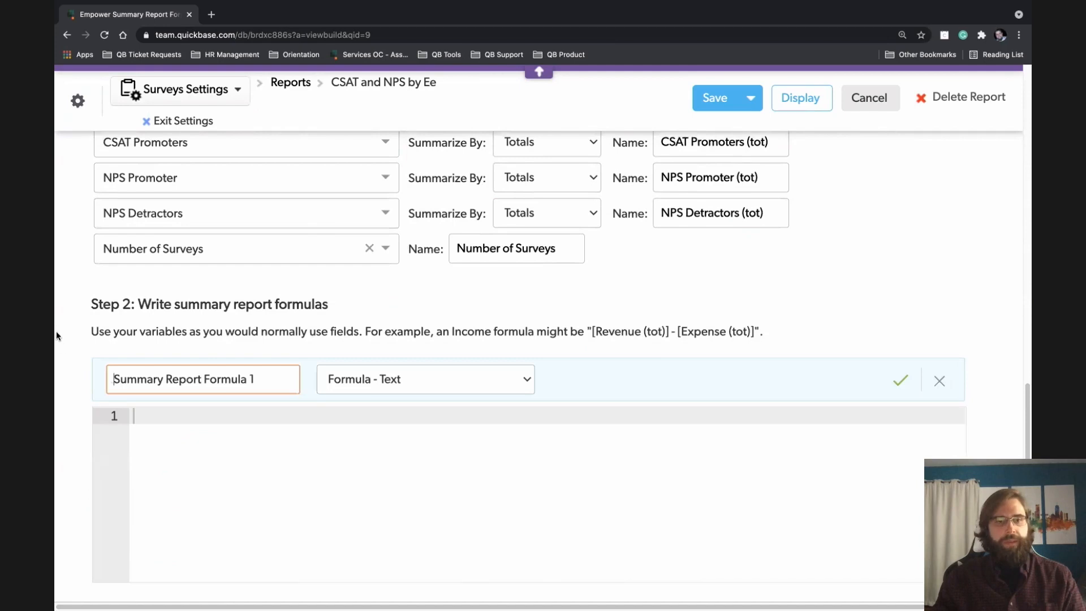
pyautogui.scroll(-1, 72, 320)
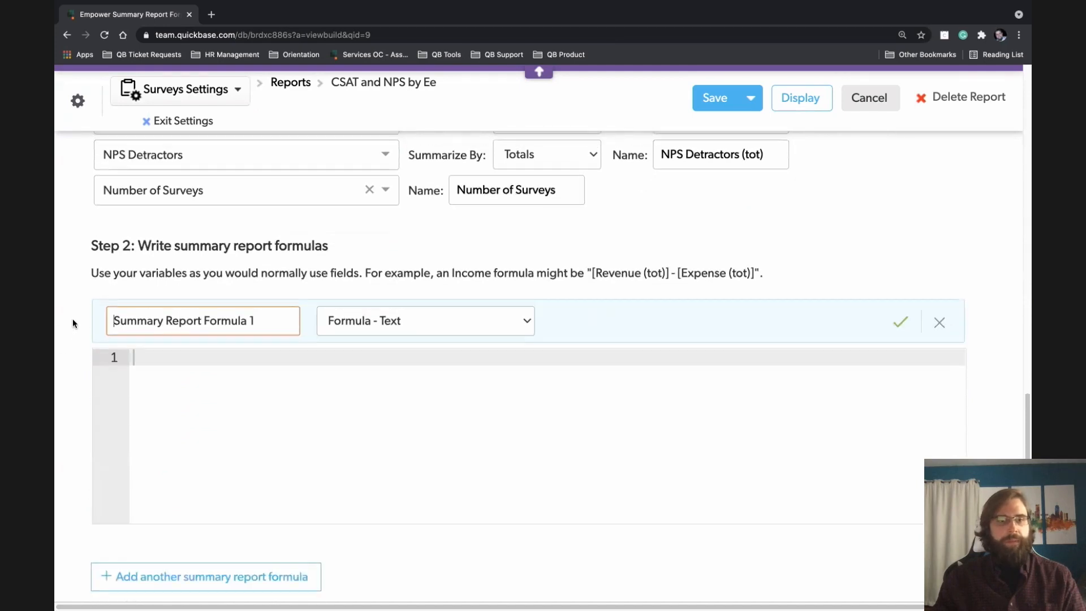
pyautogui.click(169, 361)
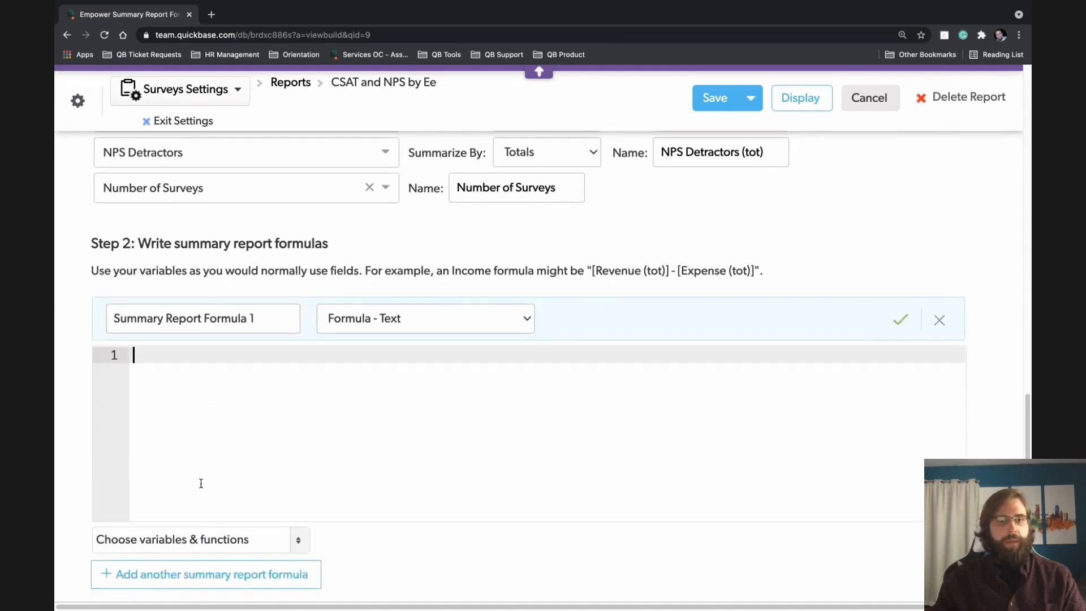
# Review the variables available to the summary report formula and compare them with the defined summary variables
pyautogui.click(289, 544)
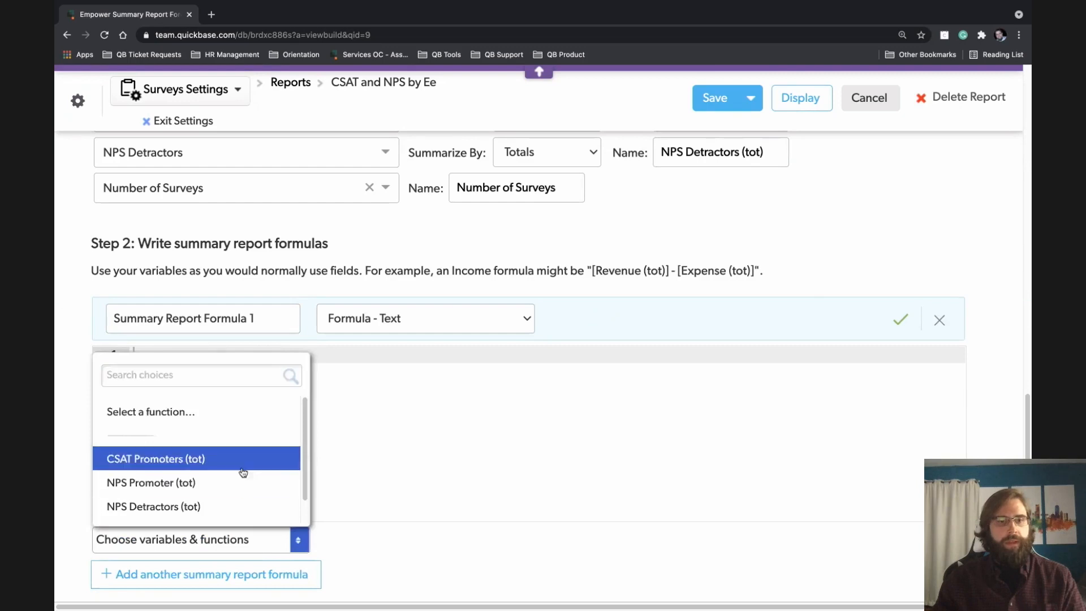
pyautogui.scroll(-1, 243, 470)
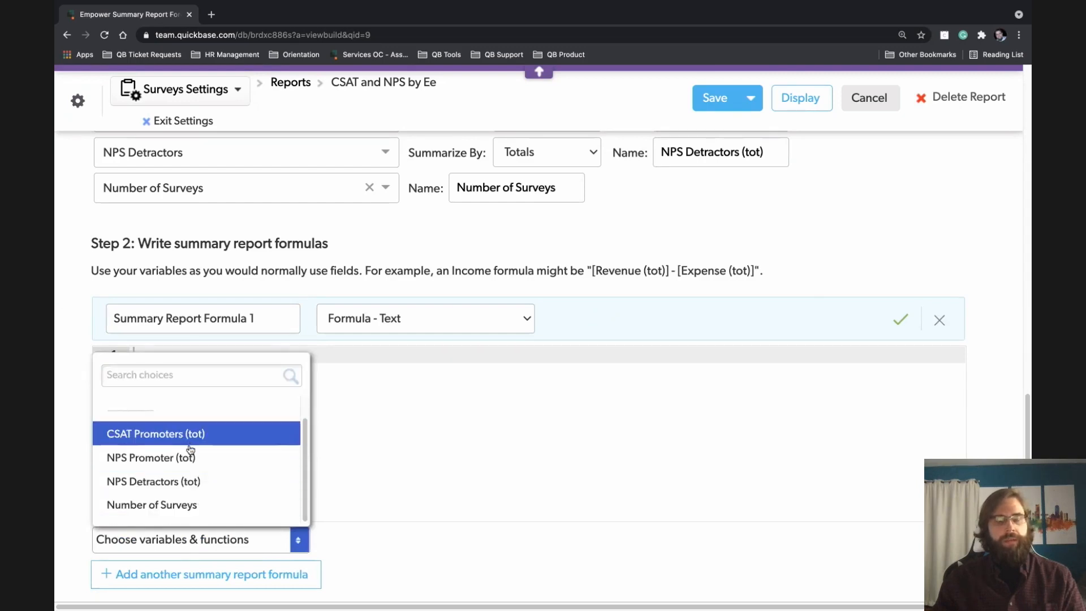
pyautogui.scroll(2, 401, 291)
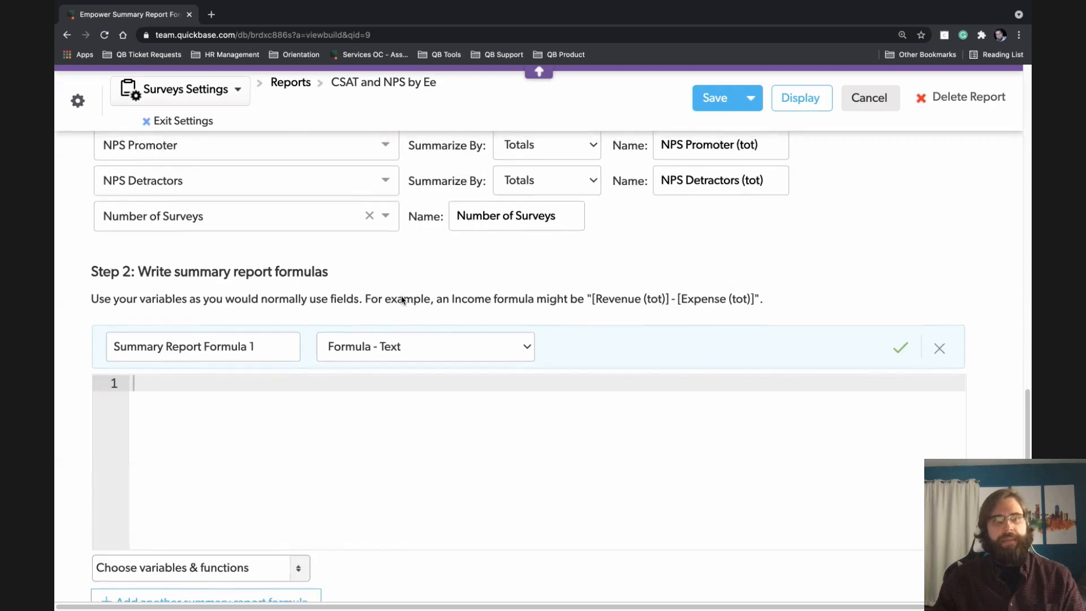
pyautogui.scroll(2, 402, 299)
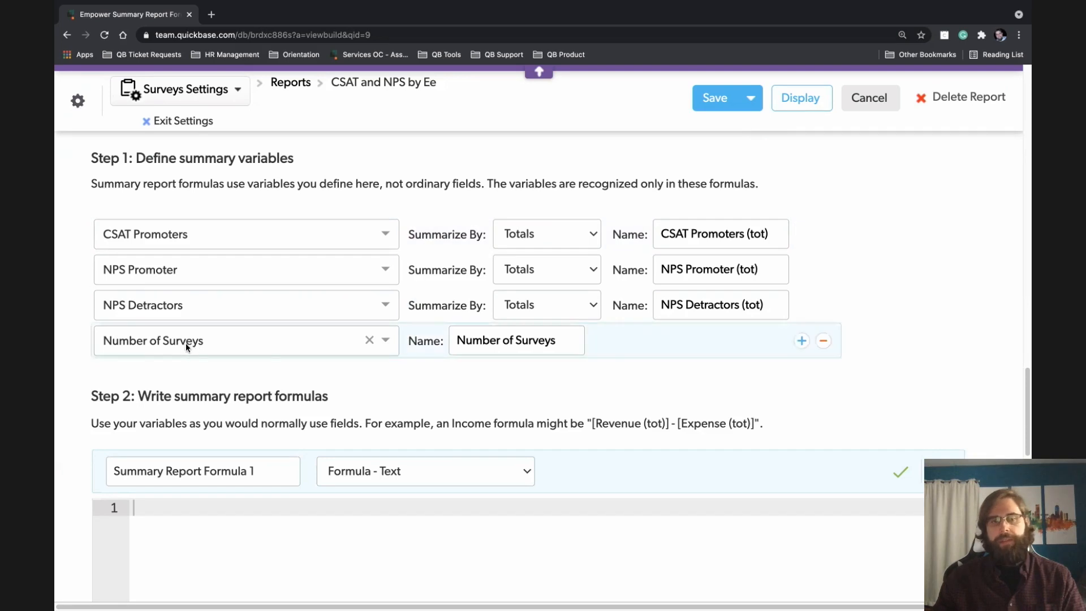
pyautogui.scroll(-5, 376, 335)
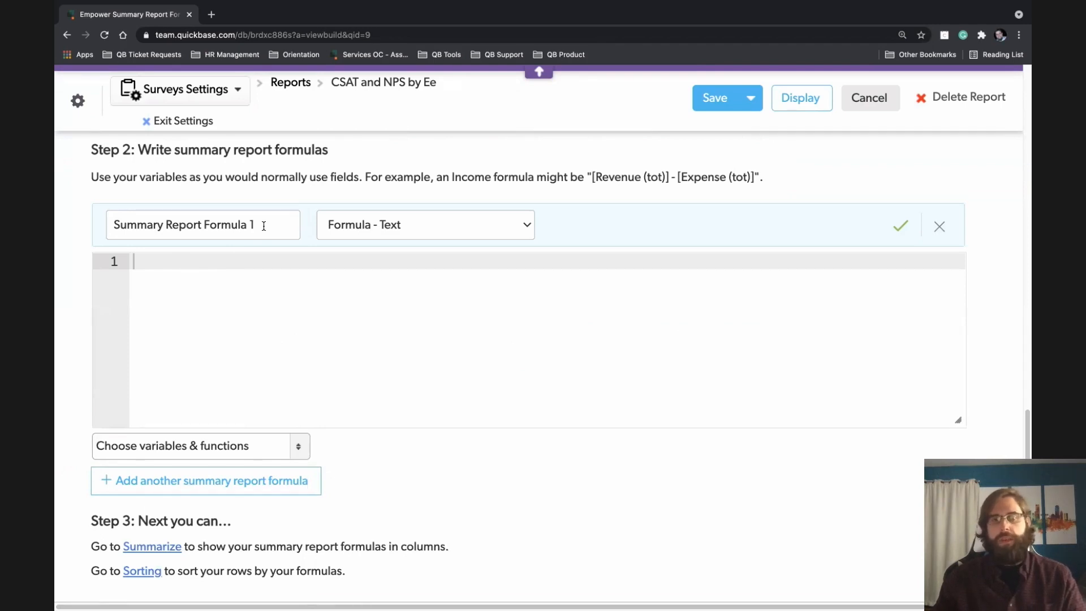
pyautogui.scroll(1, 260, 284)
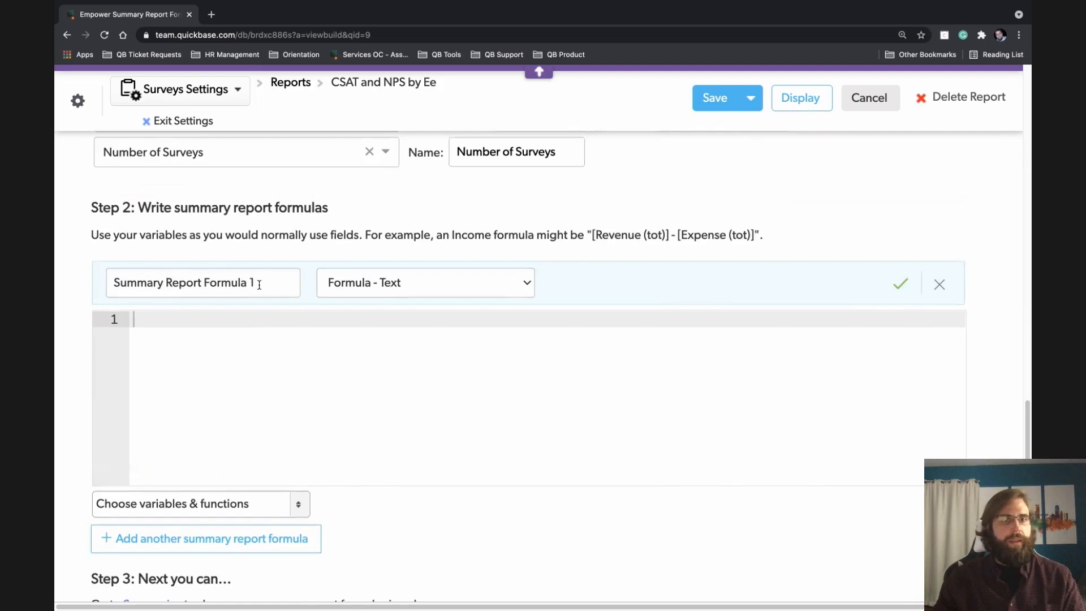
# Name the first summary report formula CSAT Score and set it to Formula - Numeric - Percent with 2 decimal places
pyautogui.moveTo(255, 283); pyautogui.dragTo(97, 286)
pyautogui.press('BackSpace')
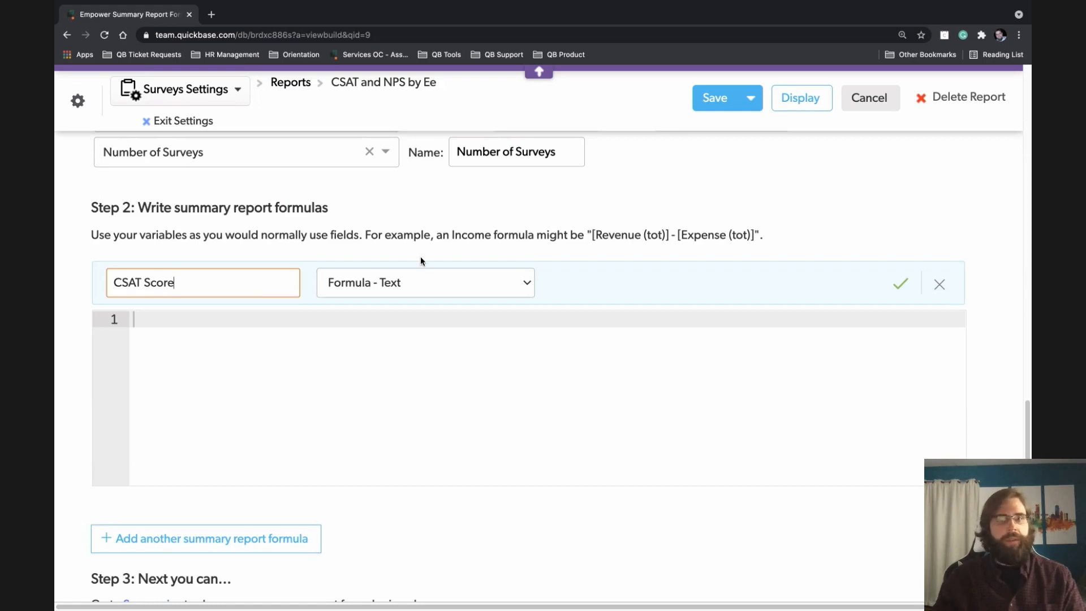
pyautogui.click(448, 276)
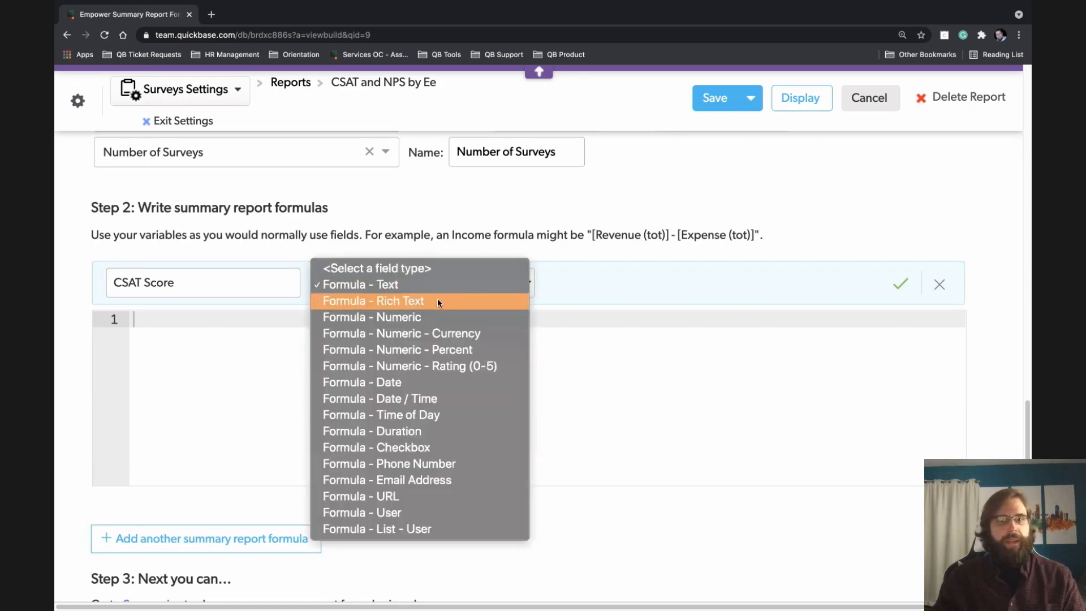
pyautogui.click(435, 351)
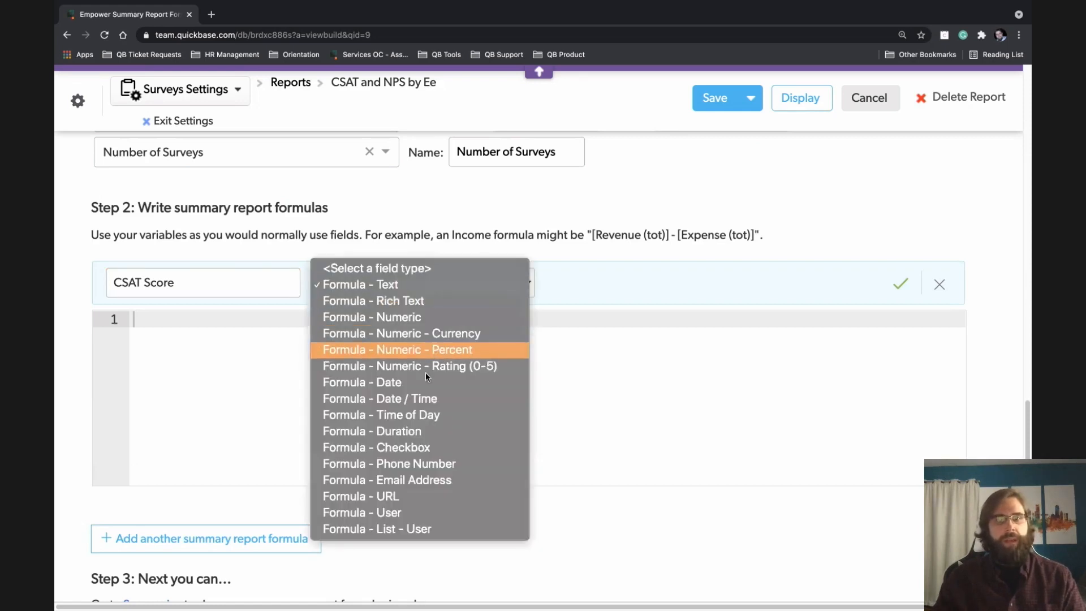
pyautogui.click(569, 285)
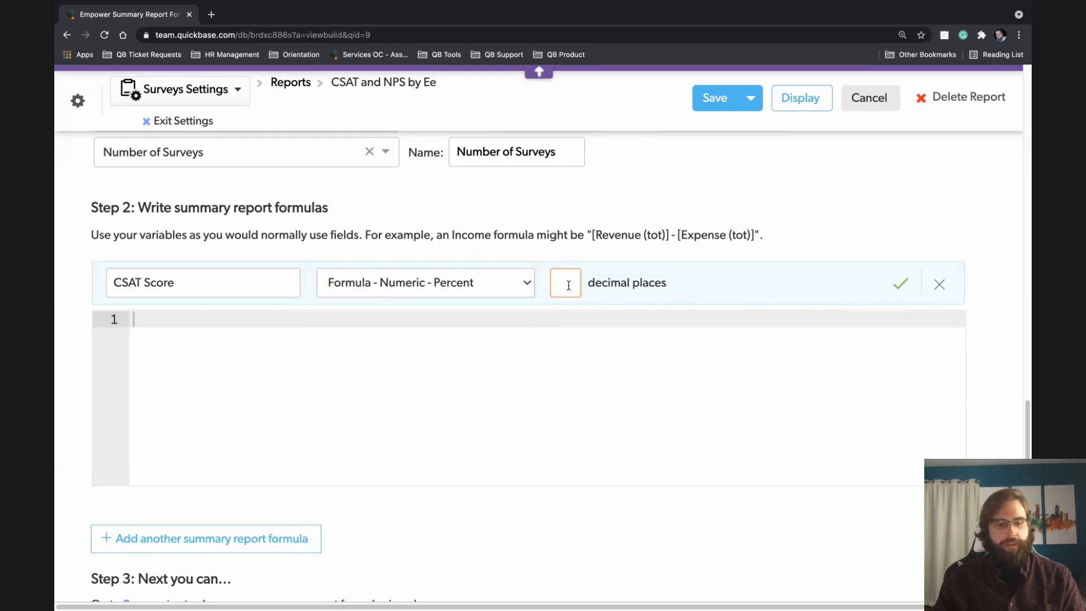
# Write the CSAT Score formula as [CSAT Promoters (tot)]/[Number of Surveys] and accept it
pyautogui.click(282, 324)
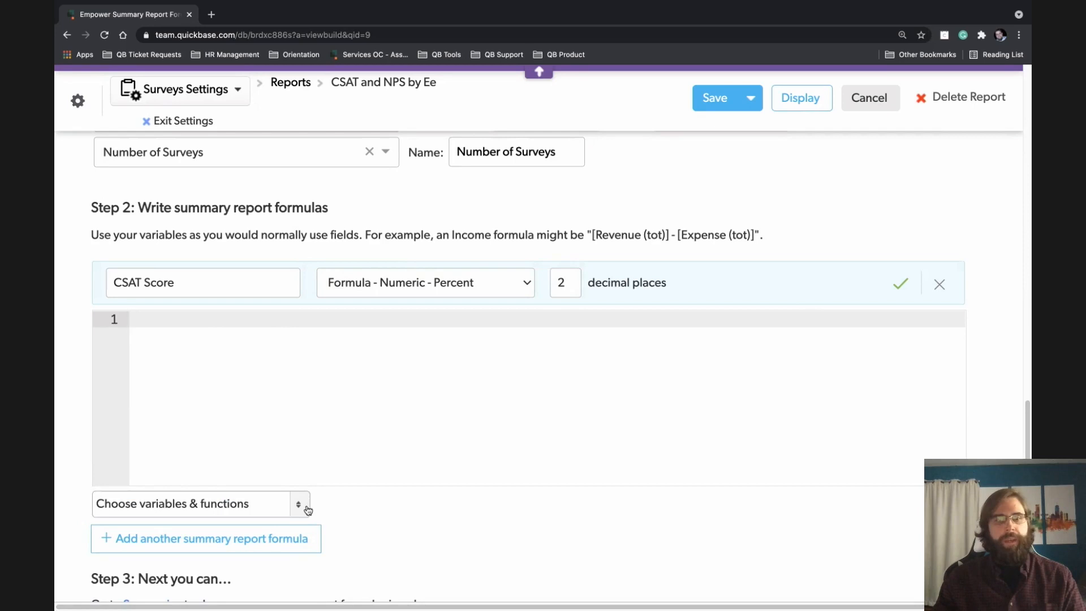
pyautogui.click(298, 505)
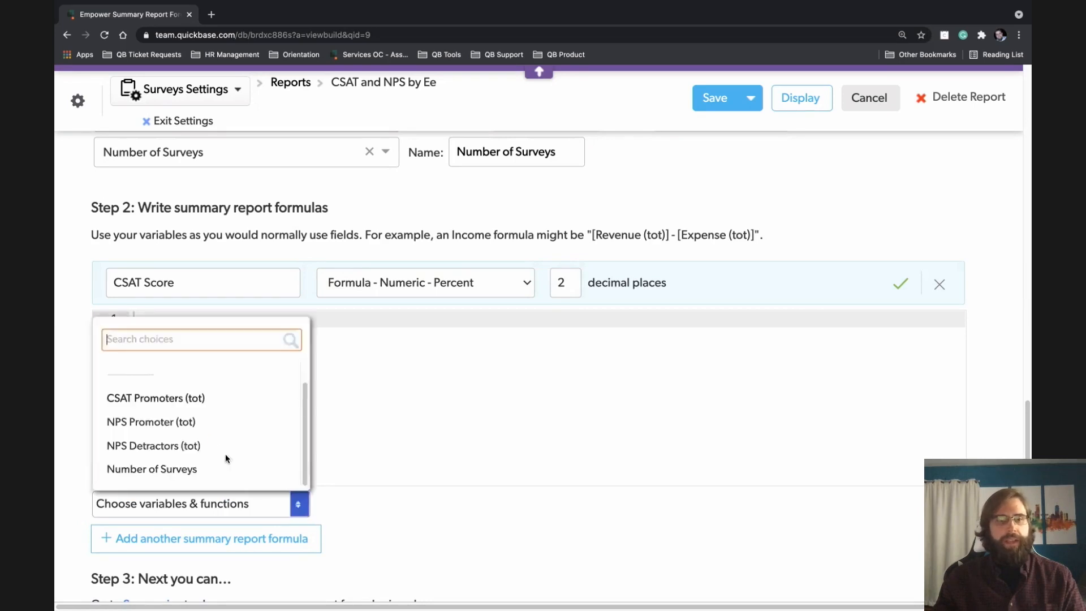
pyautogui.click(203, 399)
pyautogui.click(313, 317)
pyautogui.write('/')
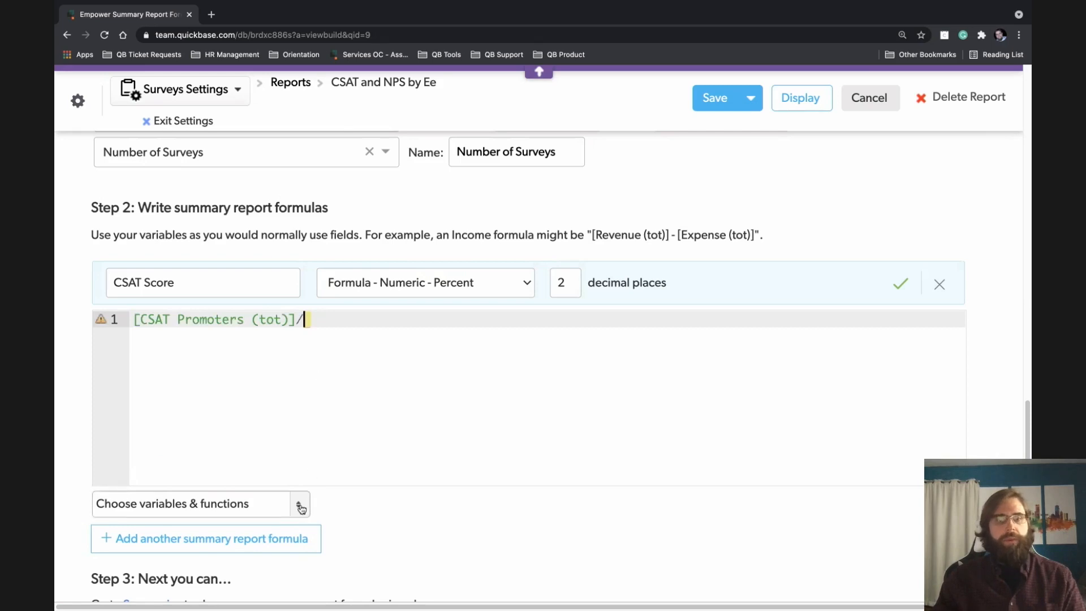
pyautogui.click(300, 507)
pyautogui.click(203, 471)
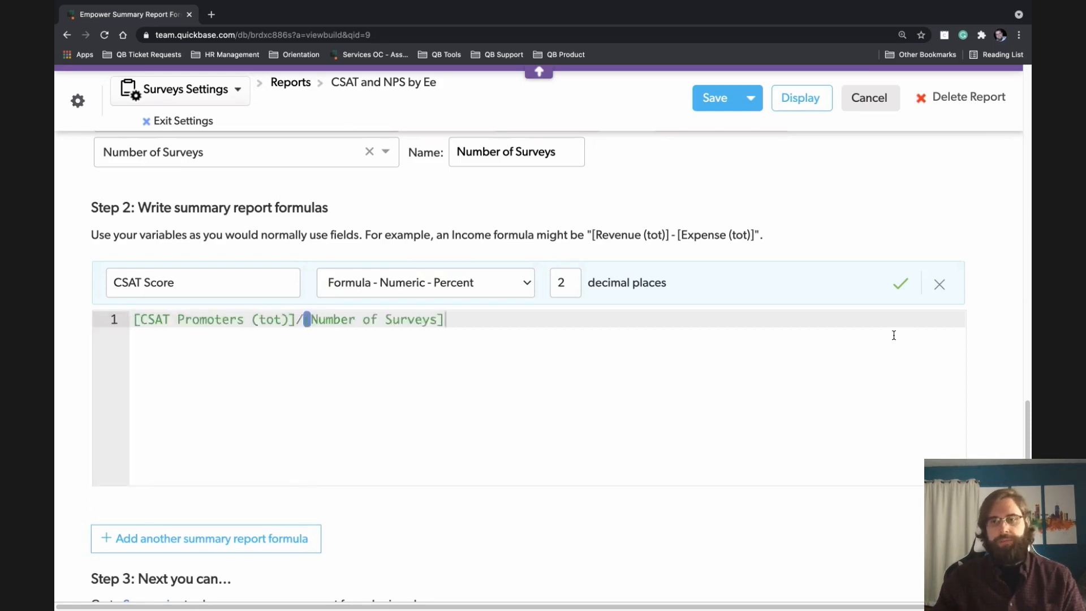
pyautogui.click(900, 285)
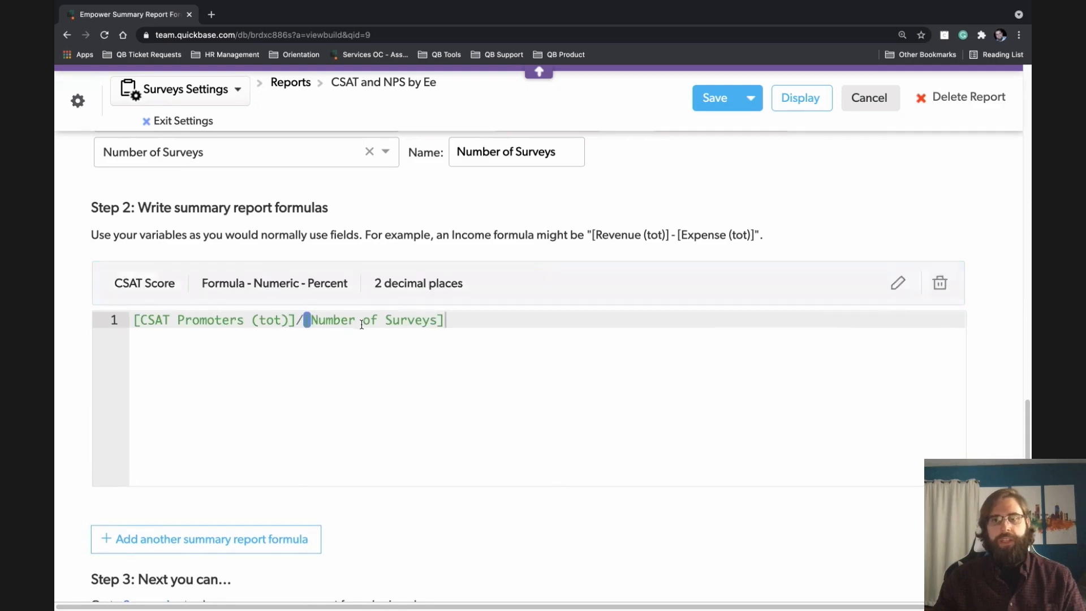
# Add another summary report formula named NPS Score, of type Formula - Numeric - Percent with 2 decimal places
pyautogui.scroll(-3, 76, 292)
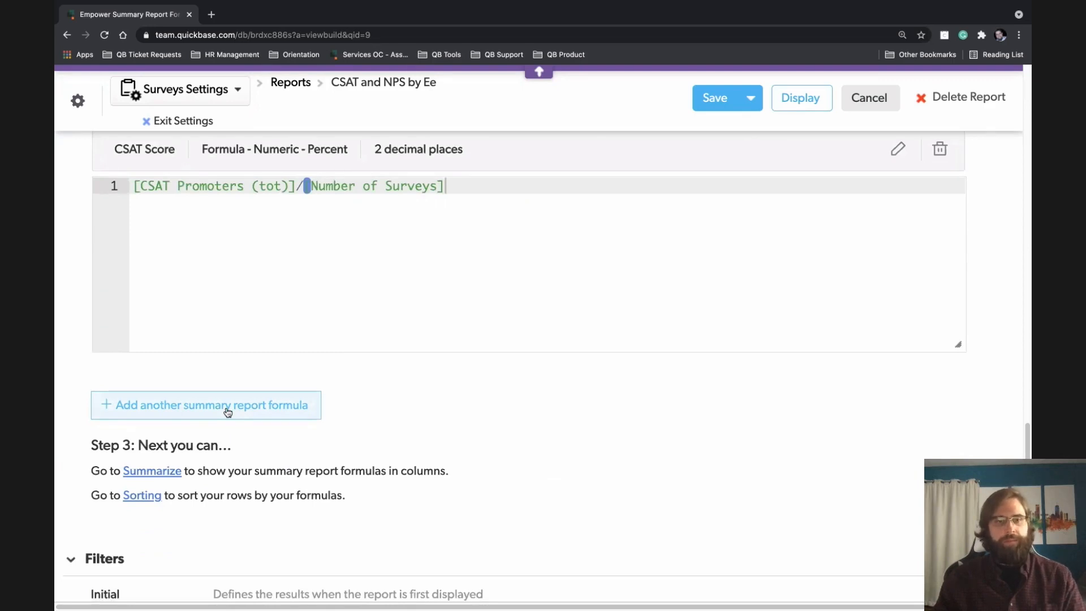
pyautogui.click(228, 412)
pyautogui.moveTo(276, 413); pyautogui.dragTo(96, 415)
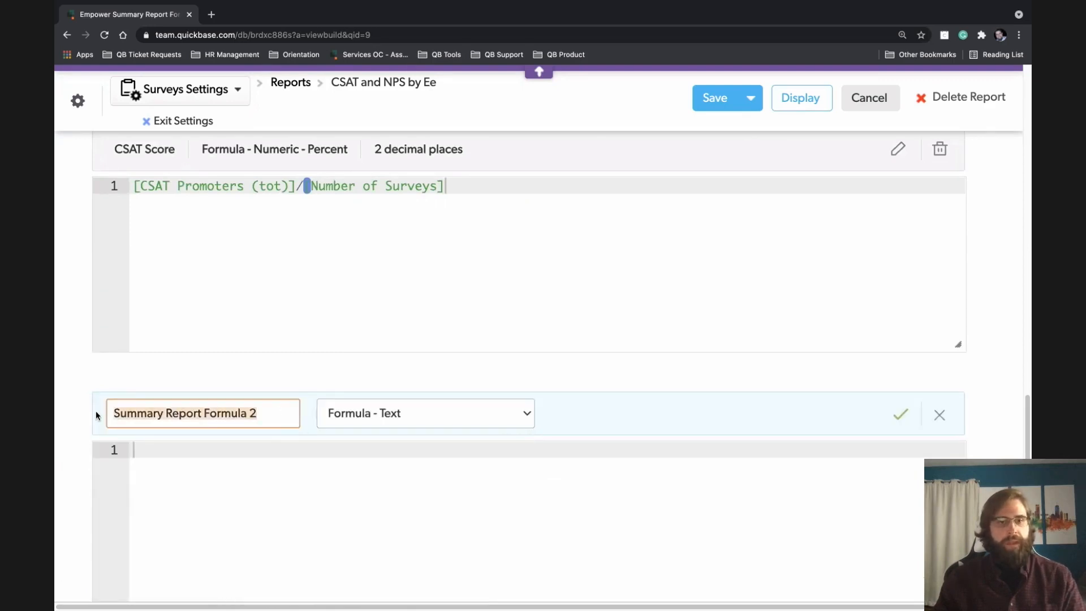
pyautogui.write('NPS Score')
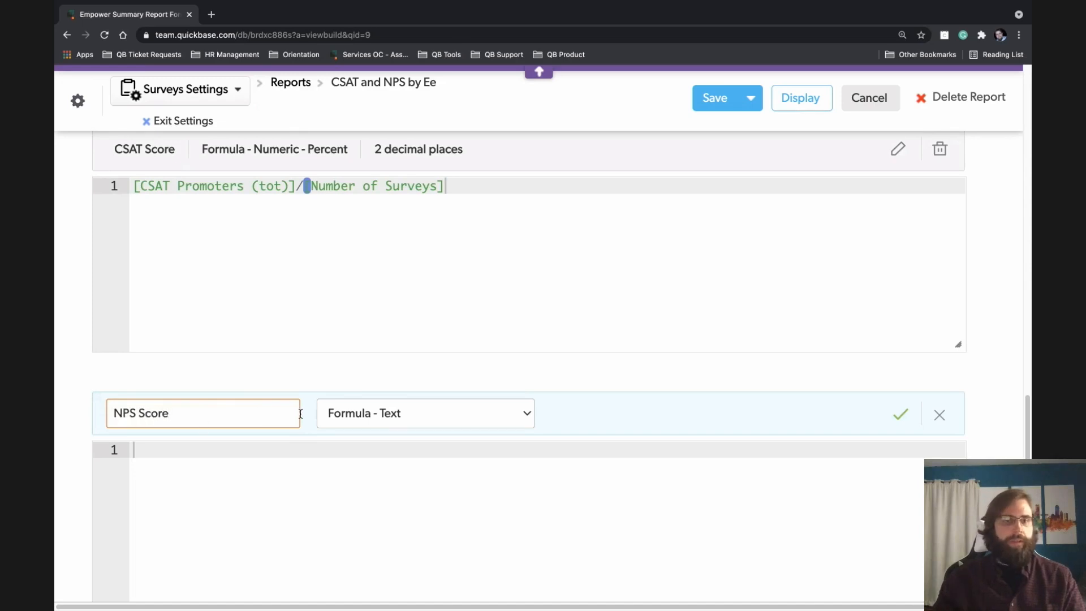
pyautogui.click(405, 413)
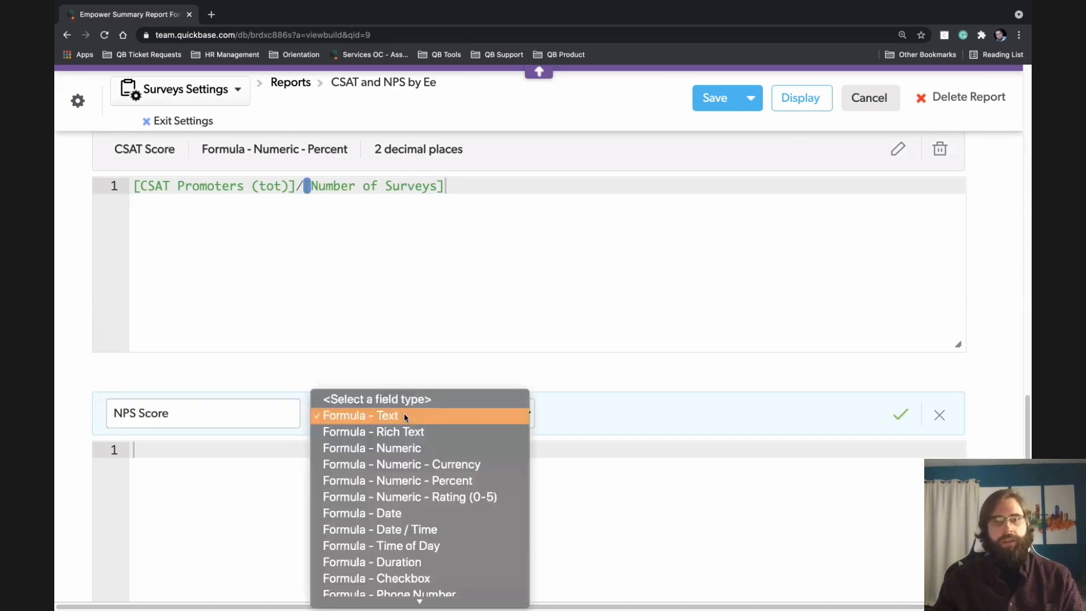
pyautogui.click(409, 480)
pyautogui.click(566, 420)
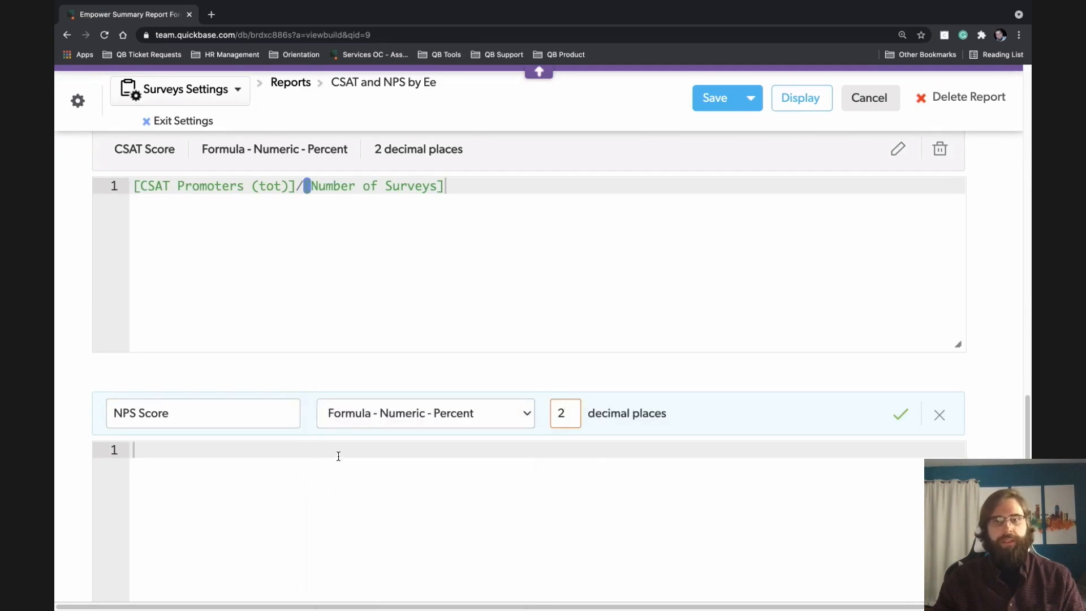
# Enter the NPS Score formula's numerator as ([NPS Promoter (tot)]-[NPS Detractors (tot)])
pyautogui.click(370, 449)
pyautogui.scroll(-2, 97, 376)
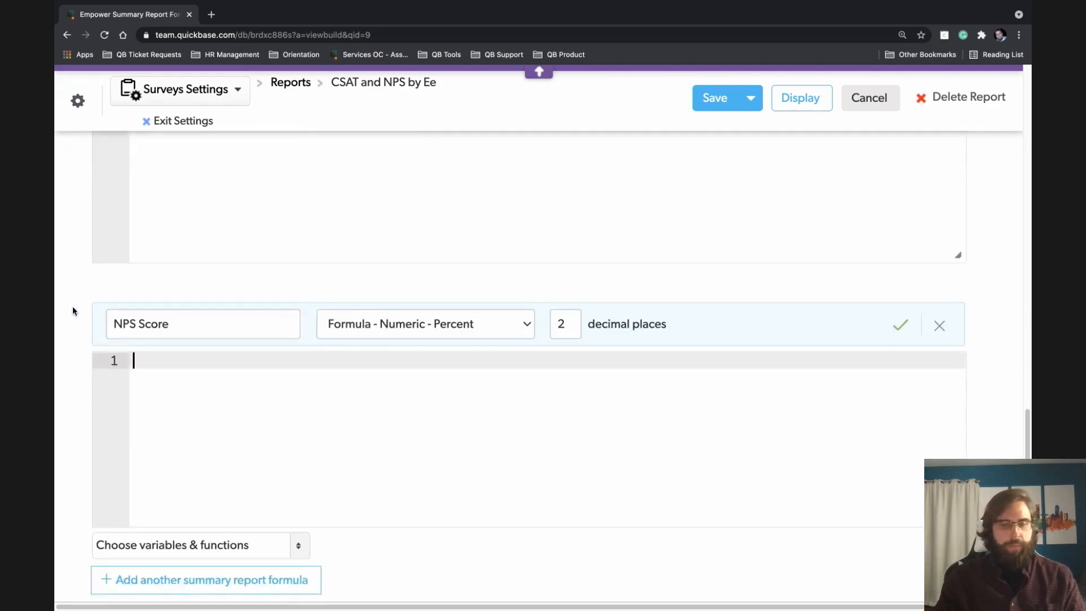
pyautogui.write('(')
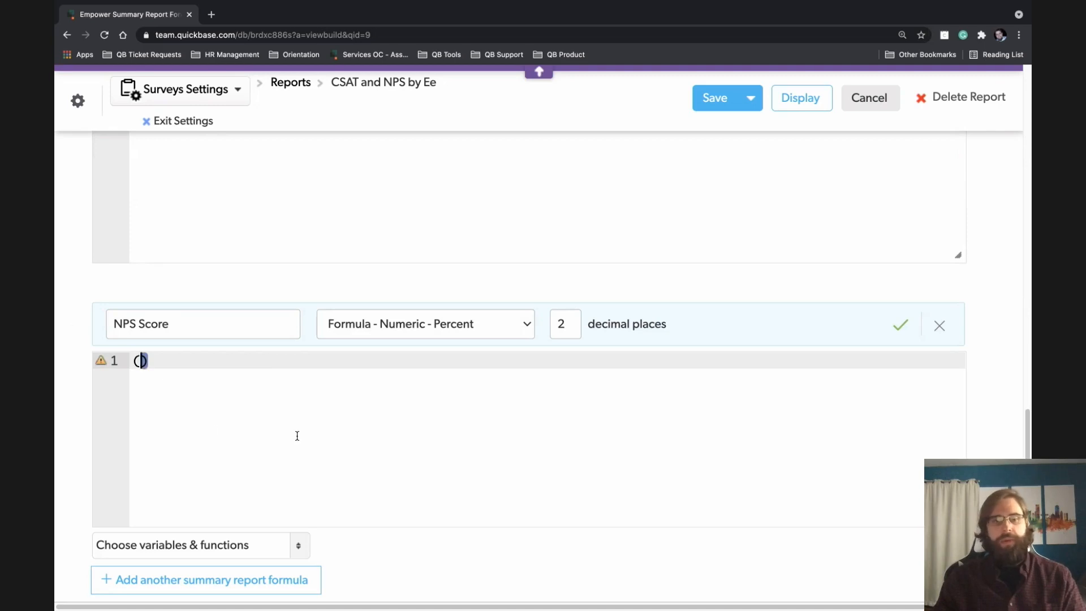
pyautogui.click(301, 545)
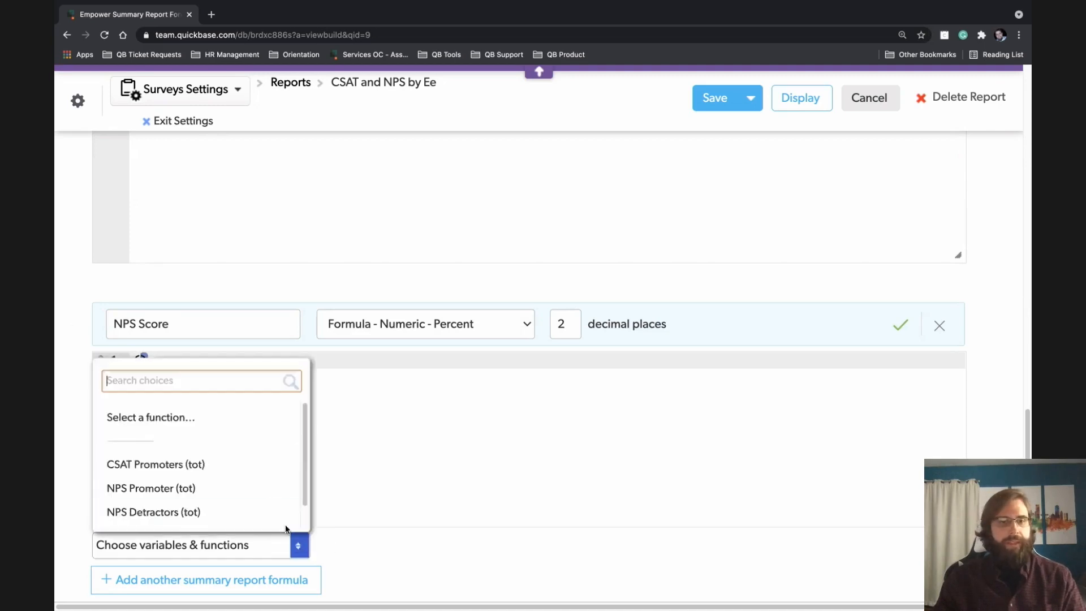
pyautogui.click(218, 492)
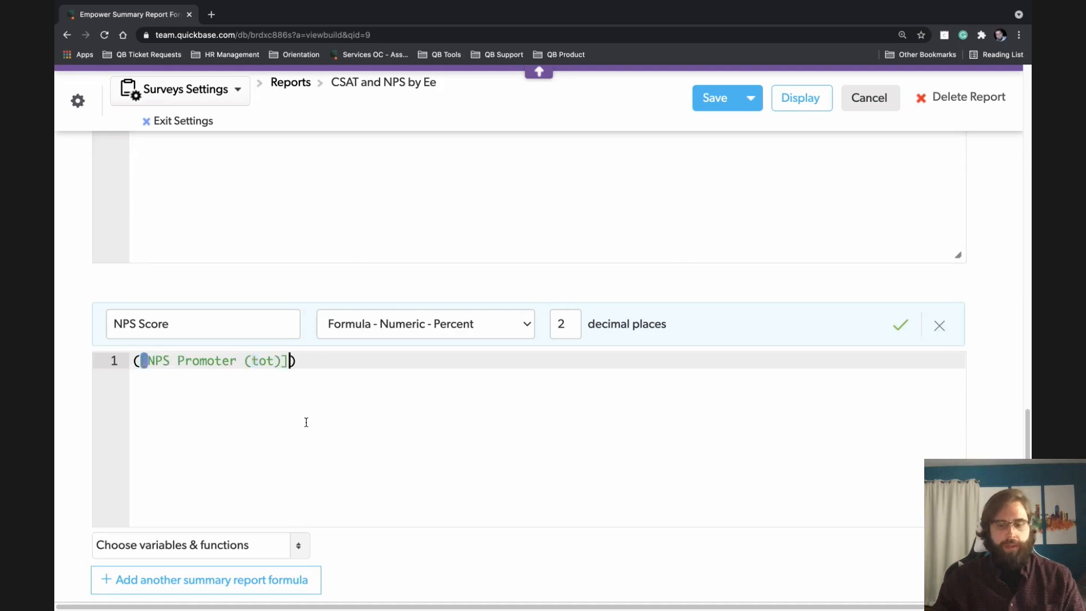
pyautogui.write('-')
pyautogui.click(300, 547)
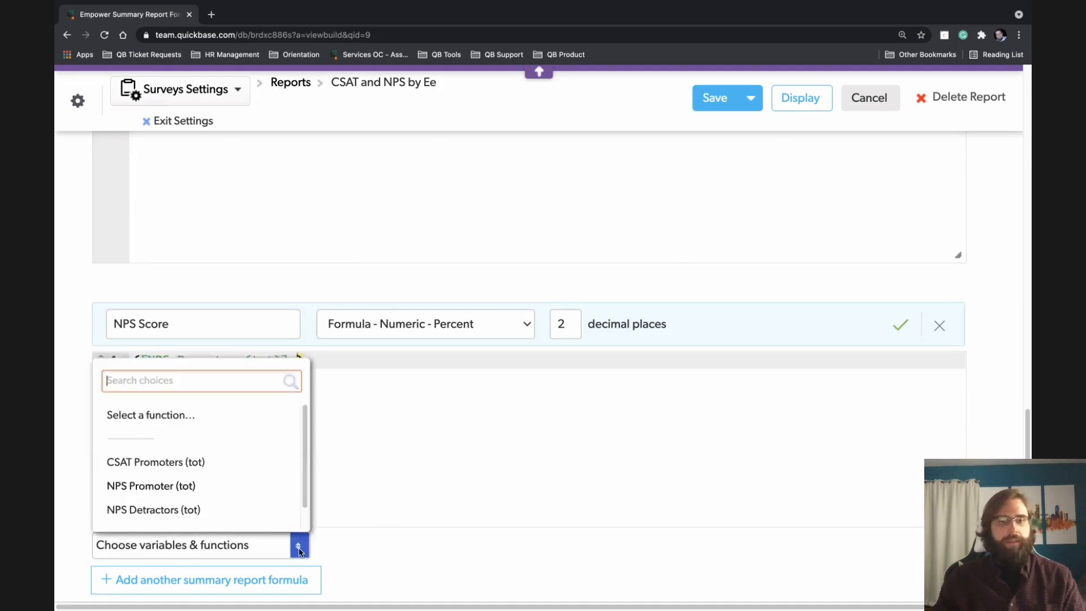
pyautogui.click(214, 511)
# Divide the NPS Score numerator by [Number of Surveys] and accept the formula
pyautogui.click(501, 360)
pyautogui.write('/')
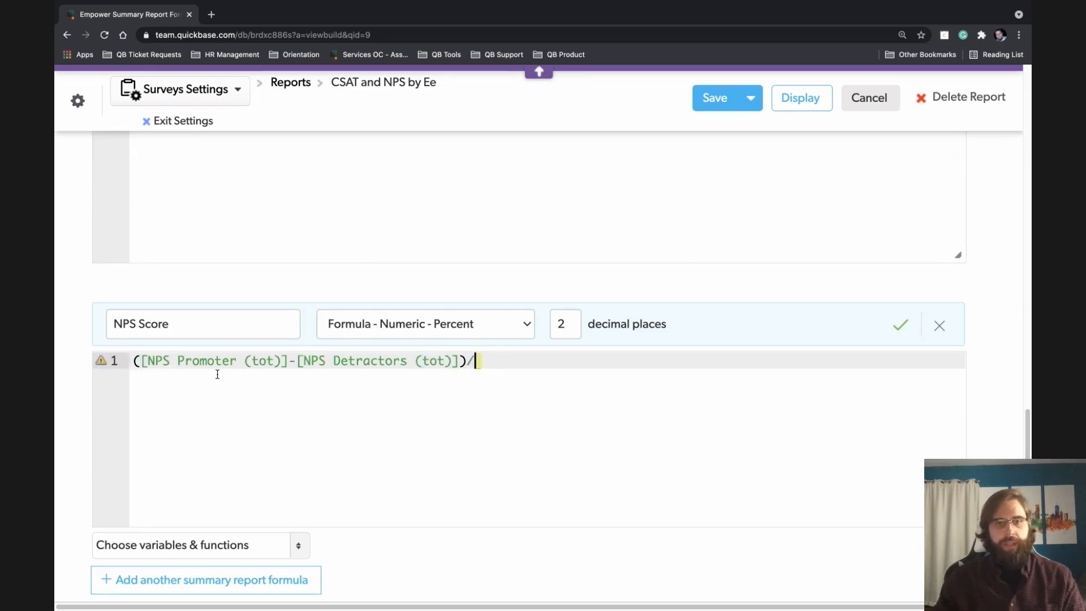
pyautogui.click(300, 544)
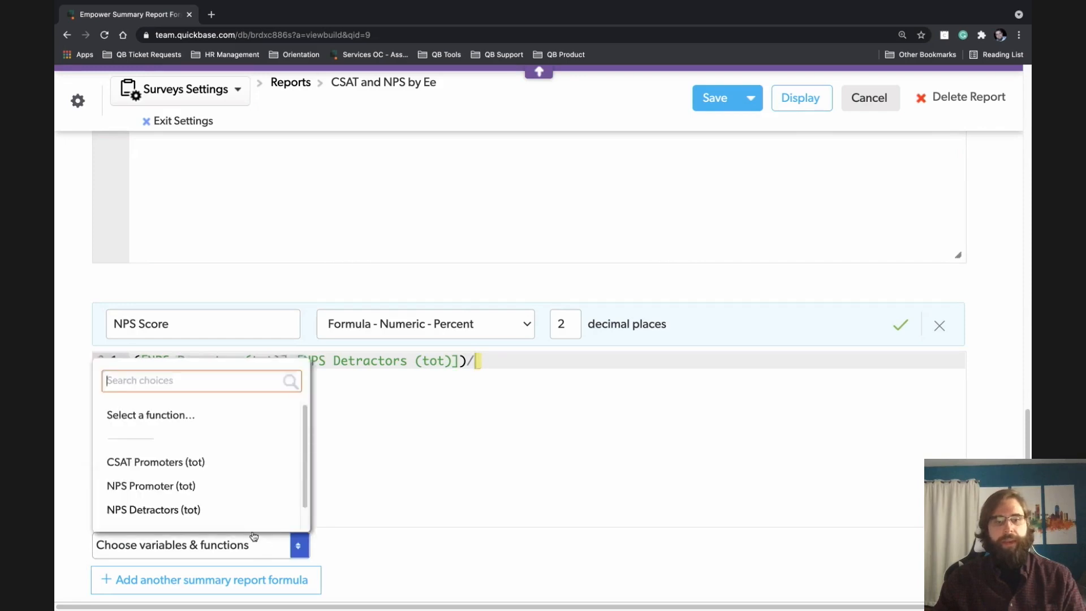
pyautogui.scroll(-1, 218, 487)
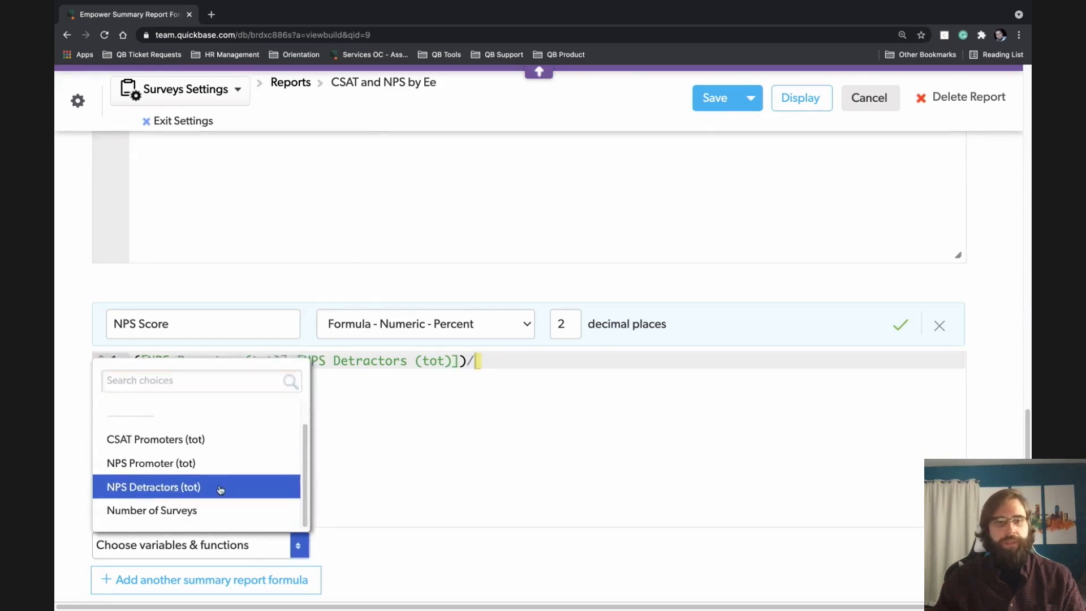
pyautogui.click(189, 511)
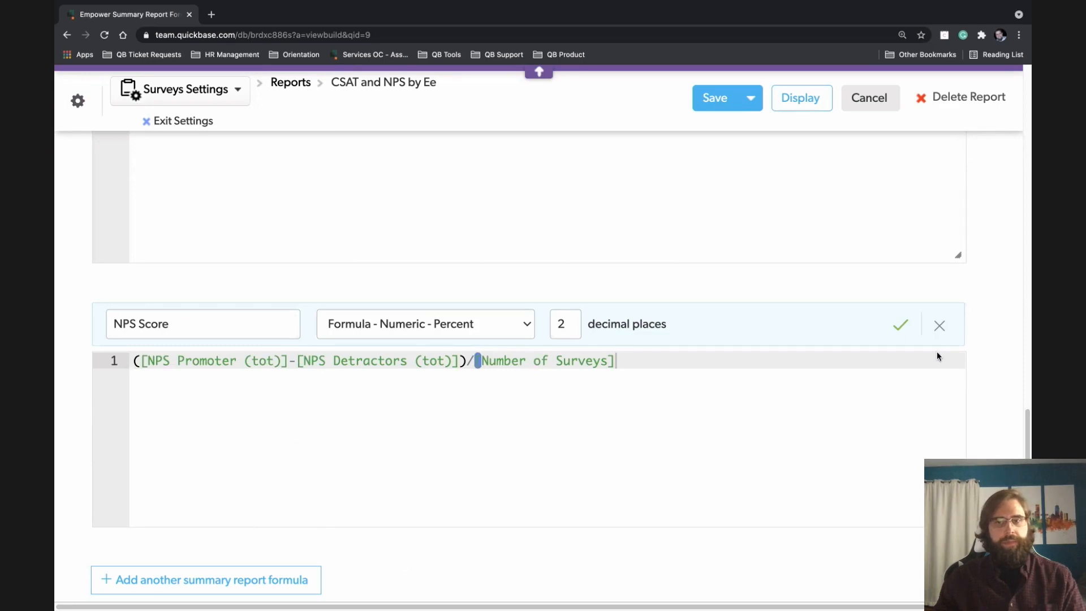
pyautogui.click(900, 324)
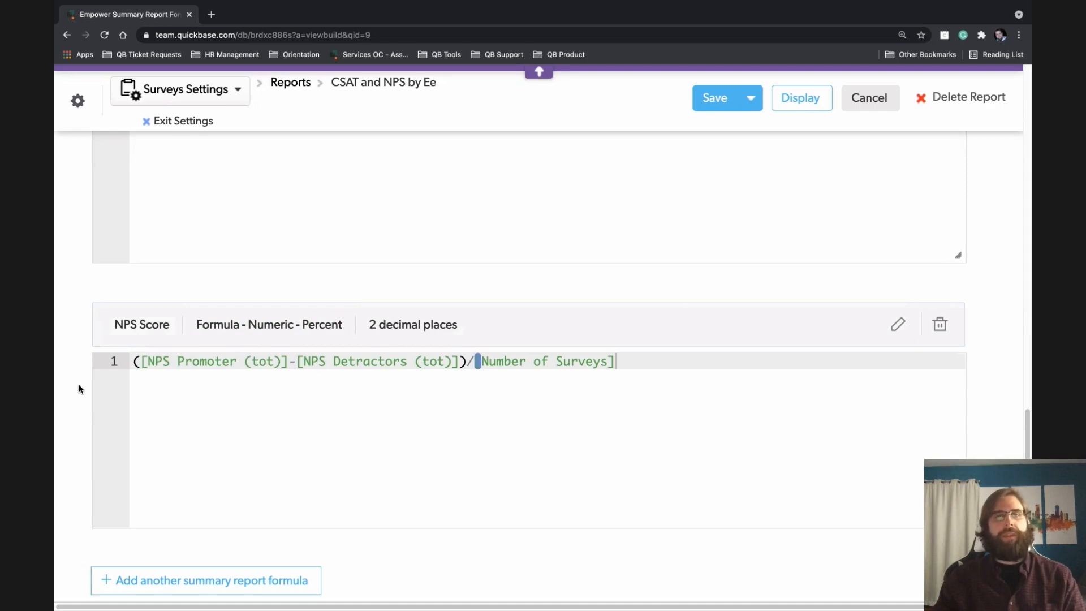
# Review the NPS Score and CSAT Score formulas against the defined summary variables
pyautogui.moveTo(570, 378)
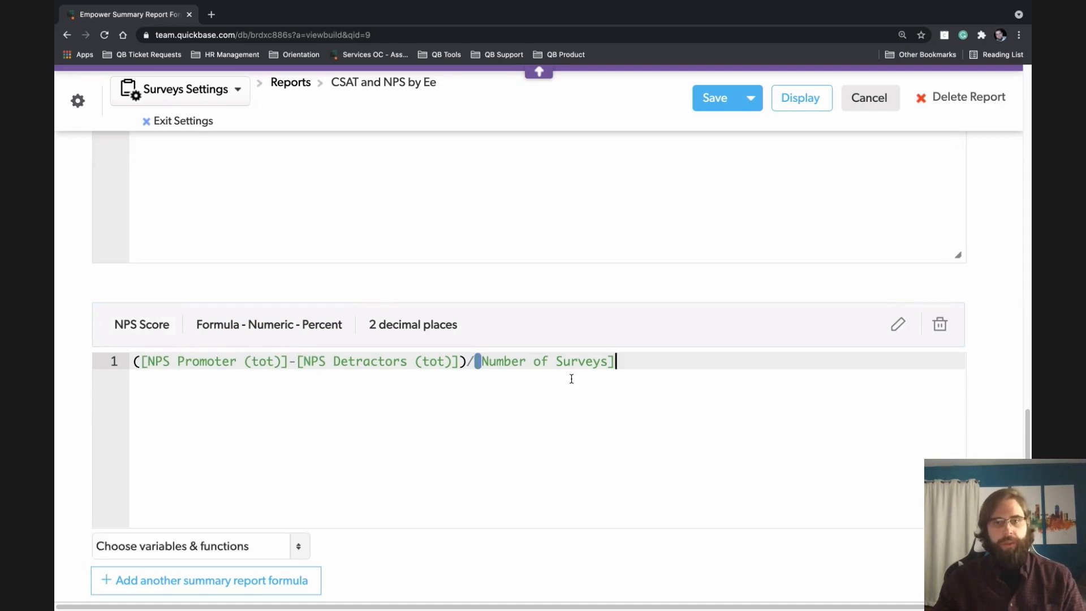
pyautogui.click(131, 362)
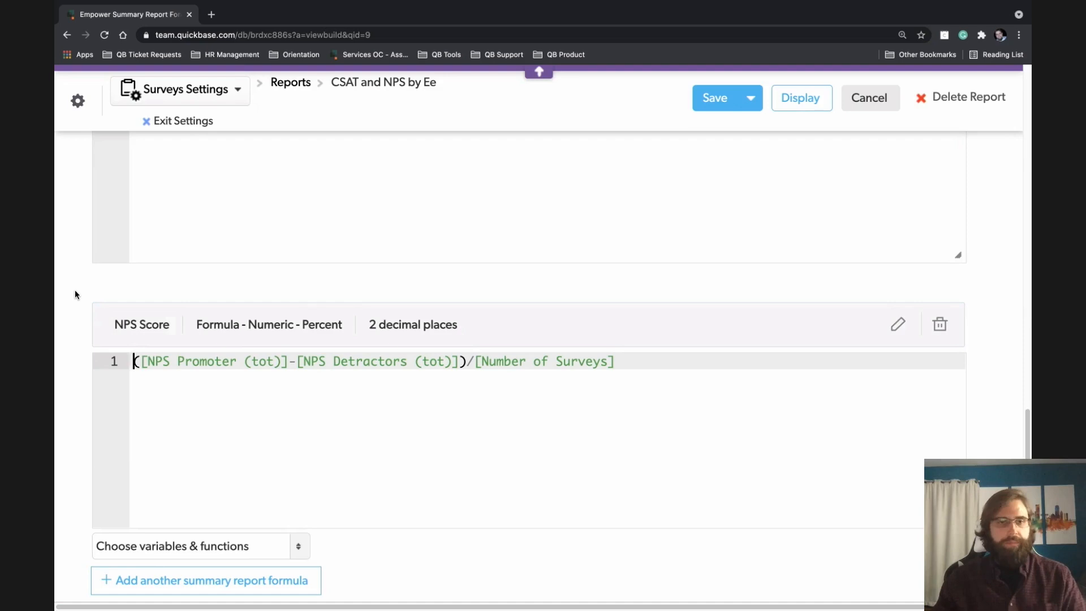
pyautogui.scroll(2, 75, 297)
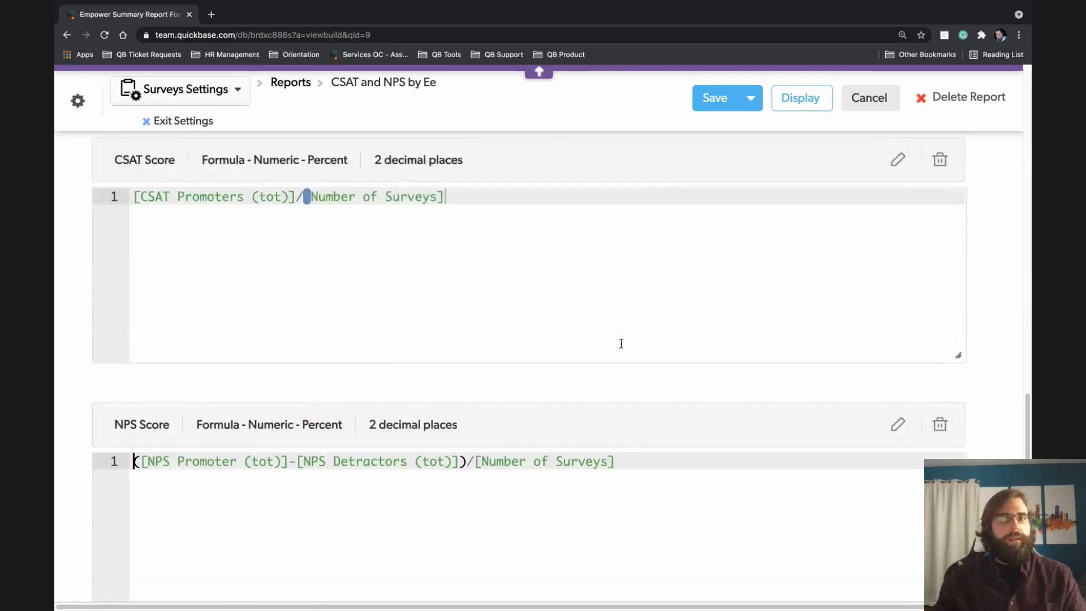
pyautogui.scroll(-5, 74, 321)
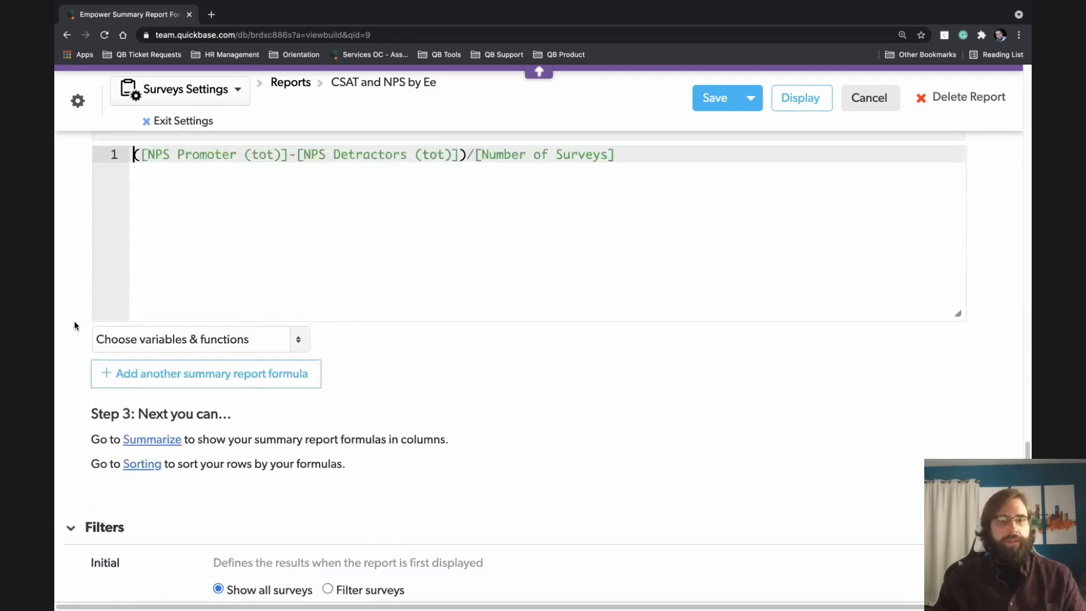
pyautogui.scroll(5, 74, 321)
pyautogui.scroll(8, 73, 320)
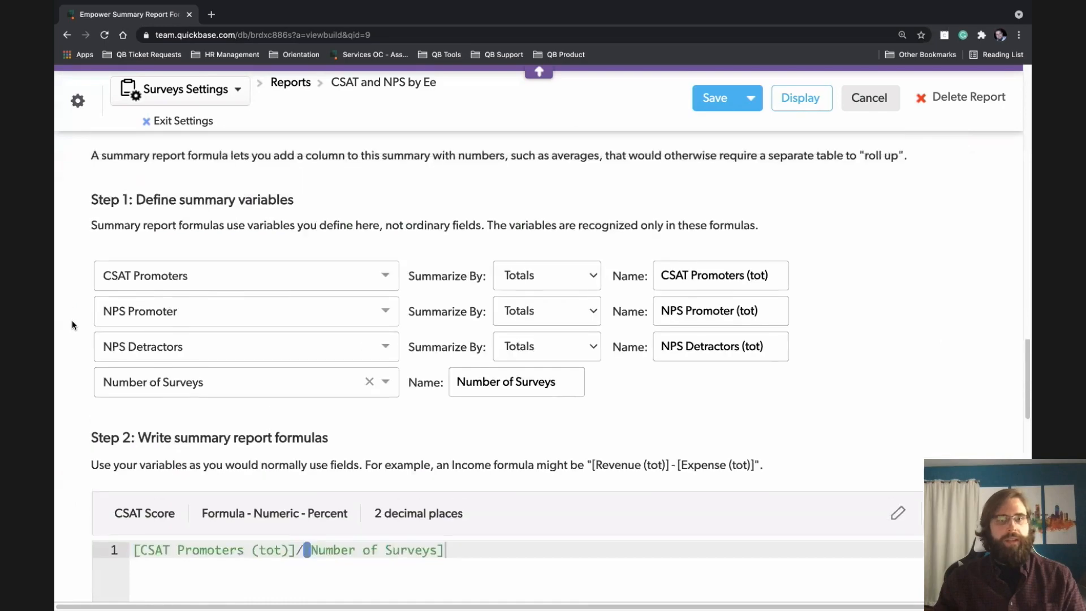
pyautogui.scroll(-2, 65, 338)
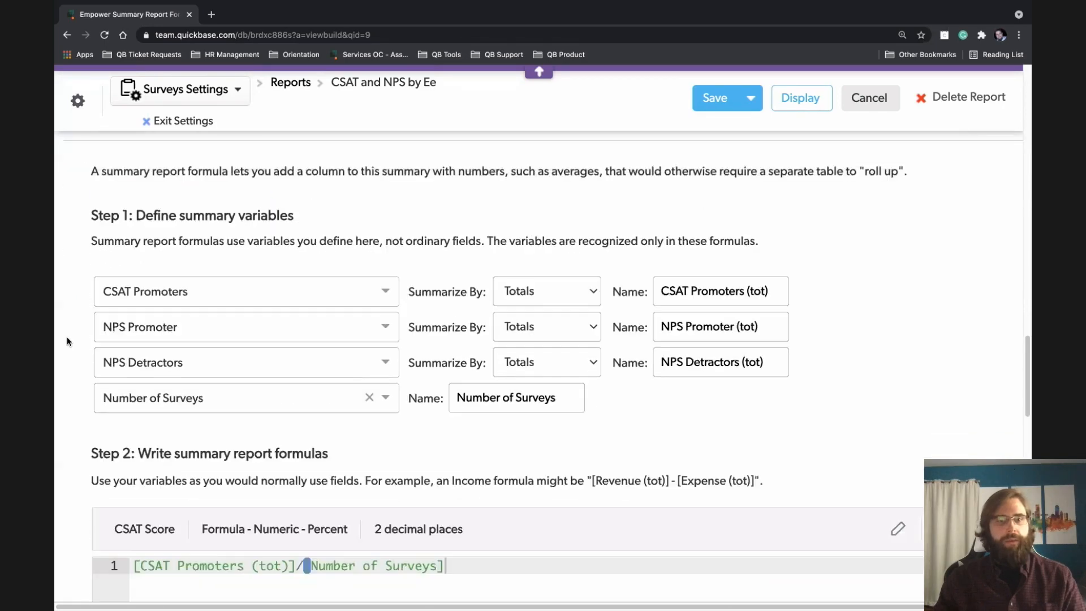
# Add CSAT Promoters, summarized by totals as a normal value, to the report's summarized data below # of Surveys
pyautogui.scroll(15, 684, 385)
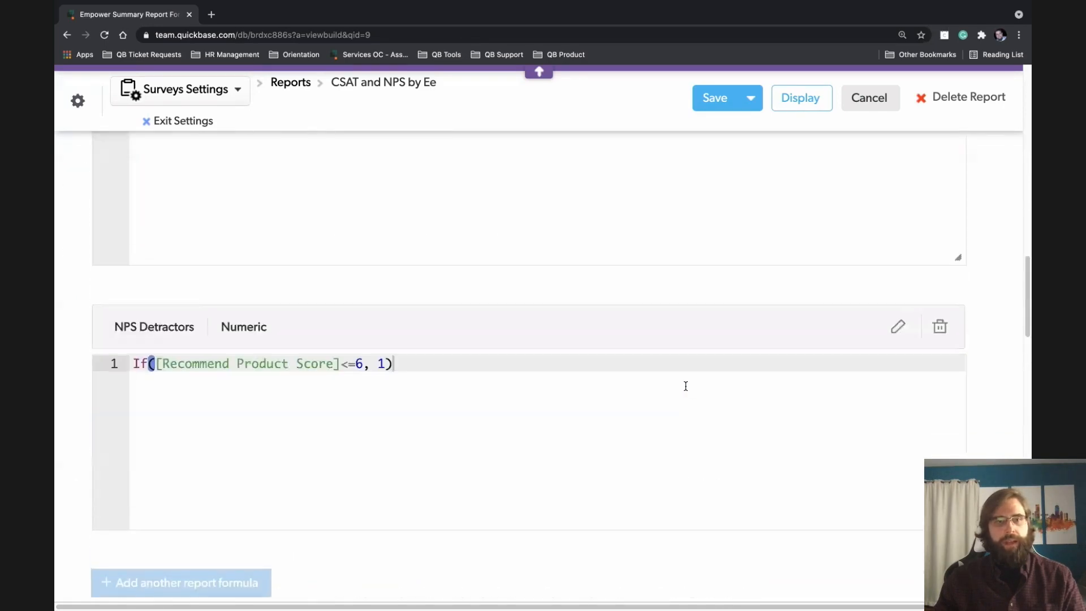
pyautogui.scroll(1, 685, 385)
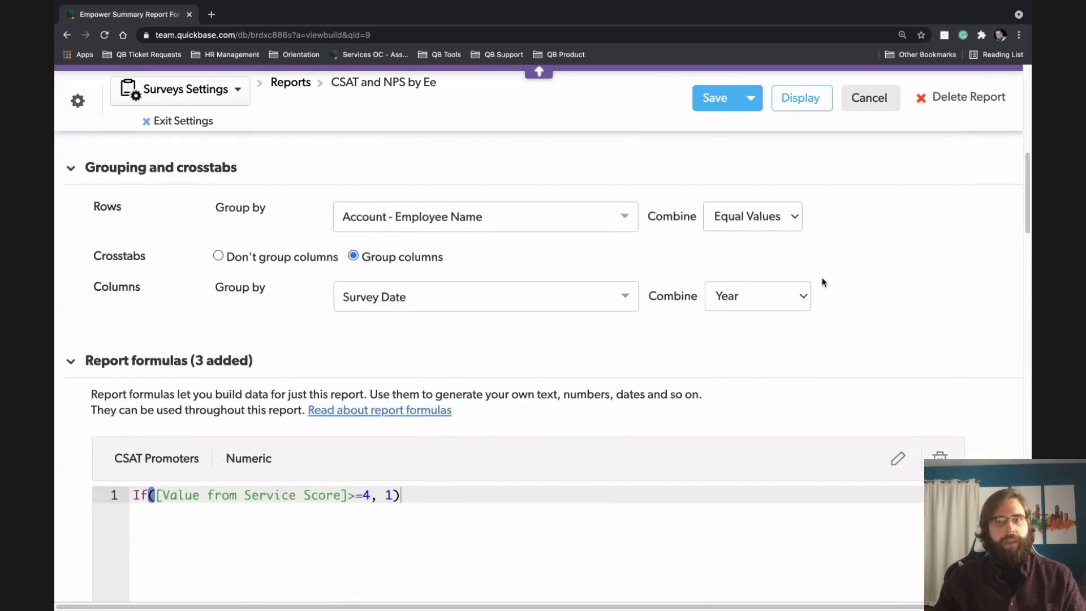
pyautogui.scroll(5, 822, 276)
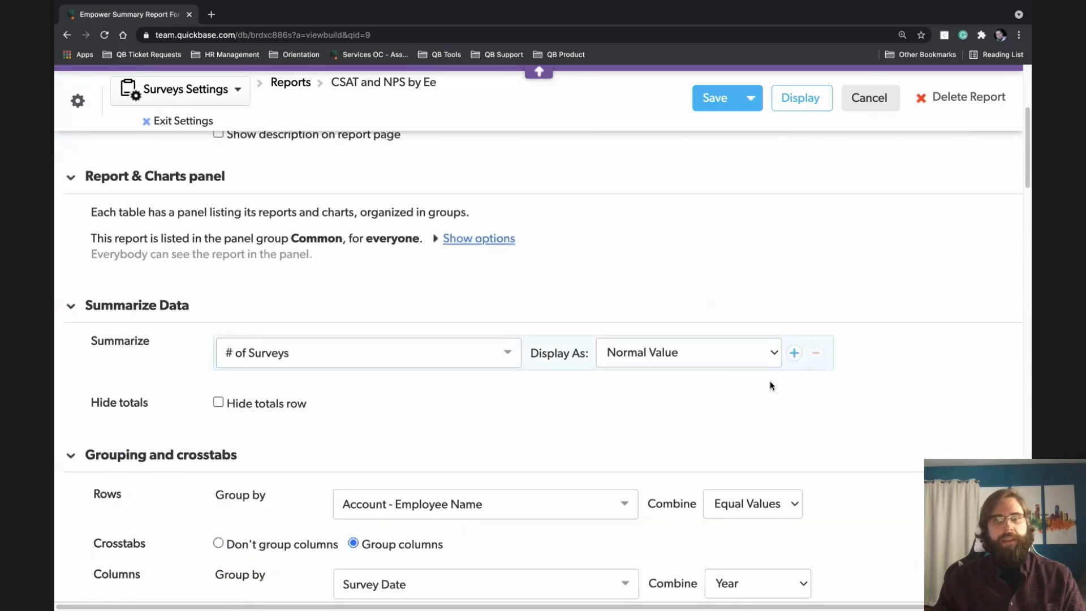
pyautogui.click(794, 352)
pyautogui.click(492, 389)
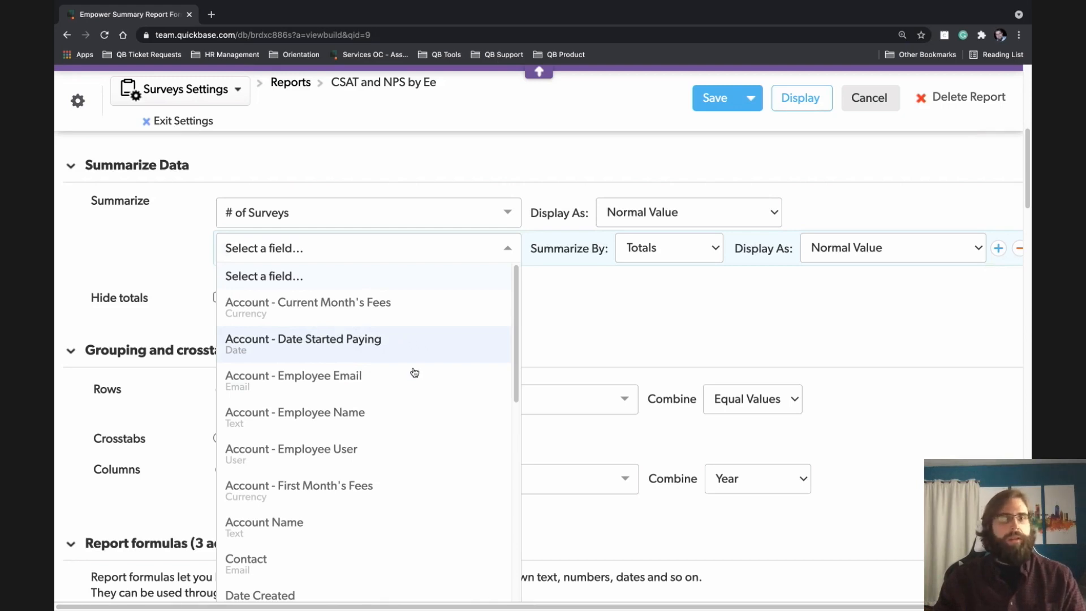
pyautogui.scroll(-2, 431, 389)
pyautogui.scroll(-5, 428, 389)
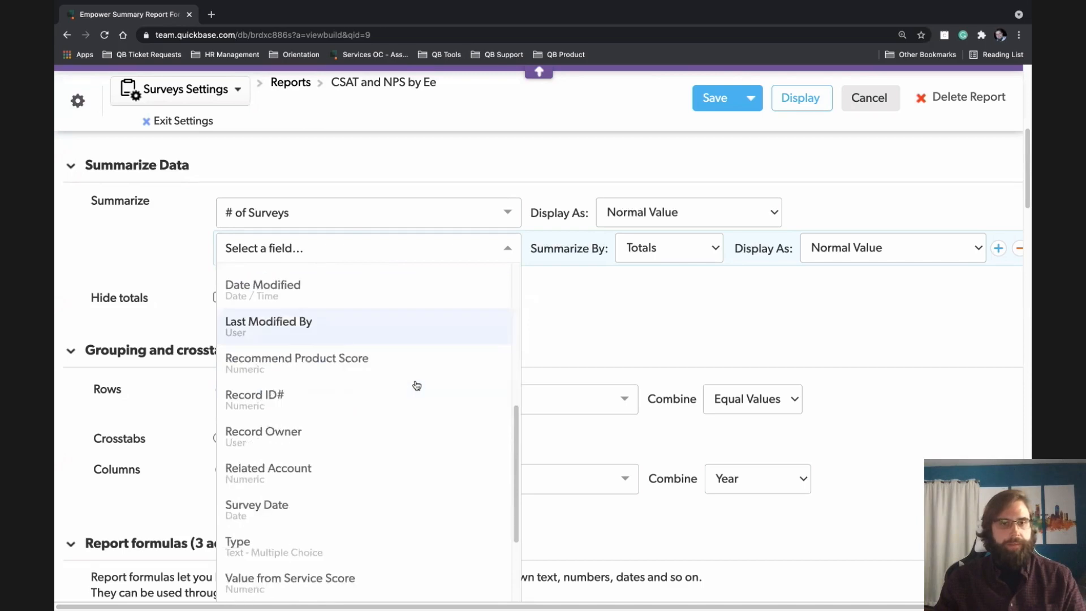
pyautogui.scroll(-4, 417, 385)
pyautogui.scroll(3, 368, 389)
pyautogui.scroll(-3, 370, 389)
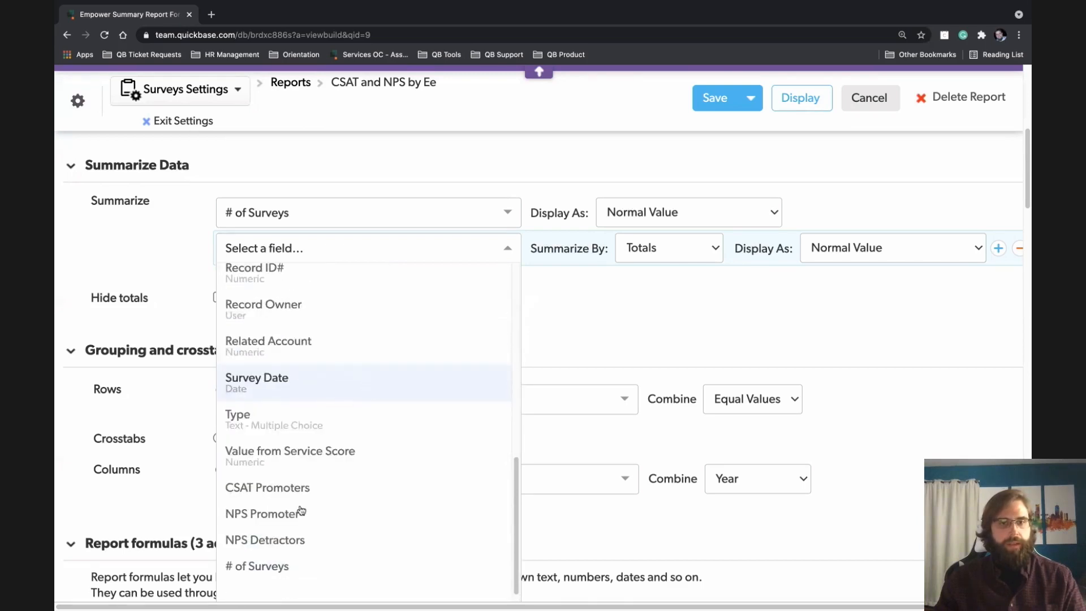
pyautogui.click(303, 489)
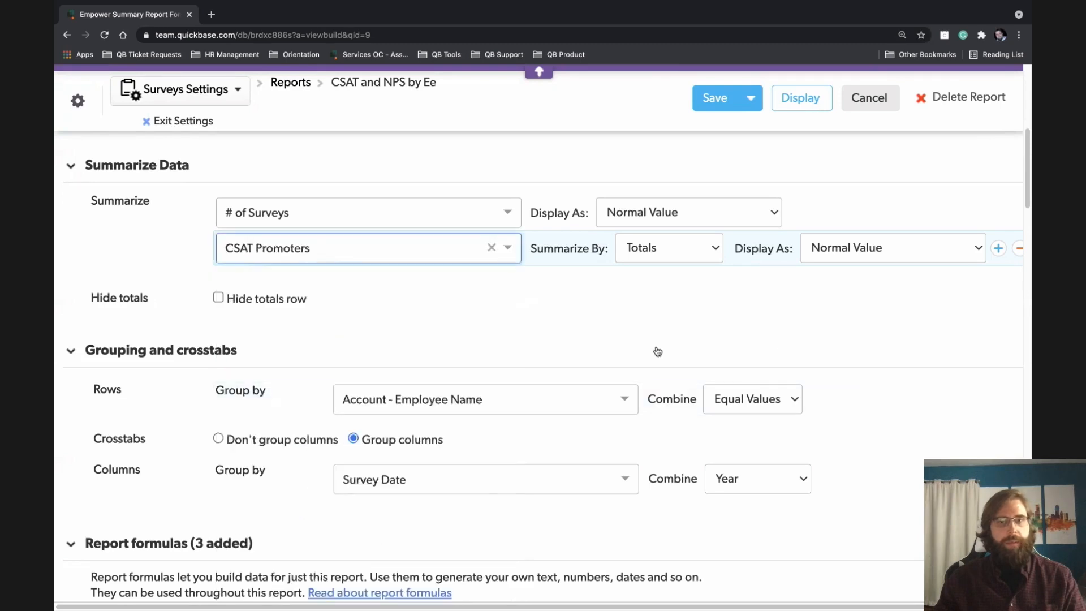
# Add the CSAT Score summary formula as the third summarized column, displayed as a normal value
pyautogui.click(998, 252)
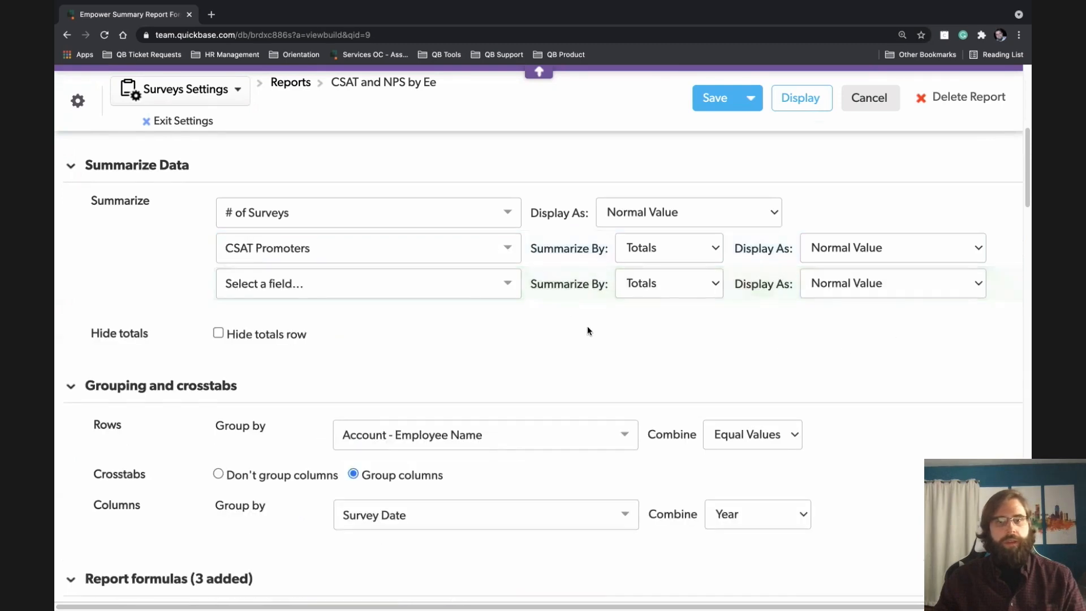
pyautogui.click(510, 285)
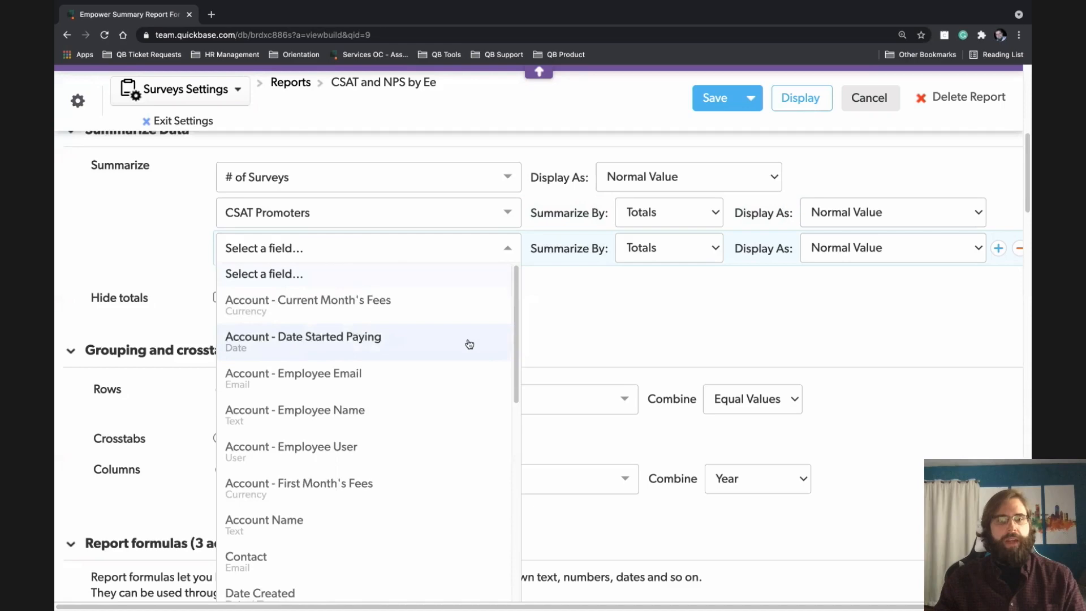
pyautogui.scroll(-10, 467, 348)
pyautogui.scroll(6, 497, 312)
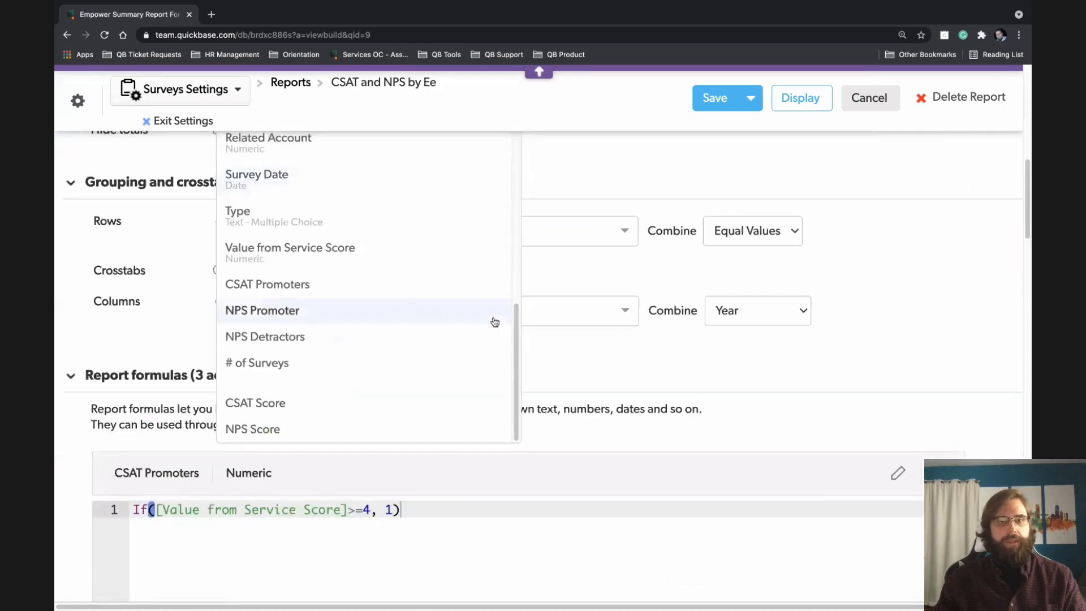
pyautogui.click(317, 414)
pyautogui.scroll(3, 563, 400)
pyautogui.scroll(1, 564, 396)
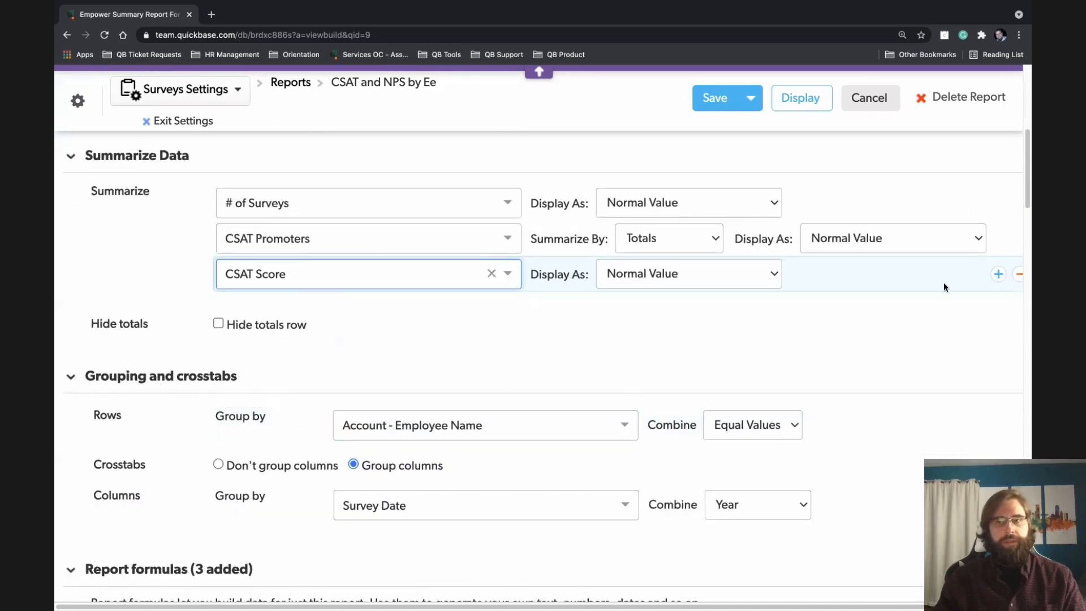
# Add NPS Promoter, summarized by totals, as the next summarized column after CSAT Score
pyautogui.click(1000, 277)
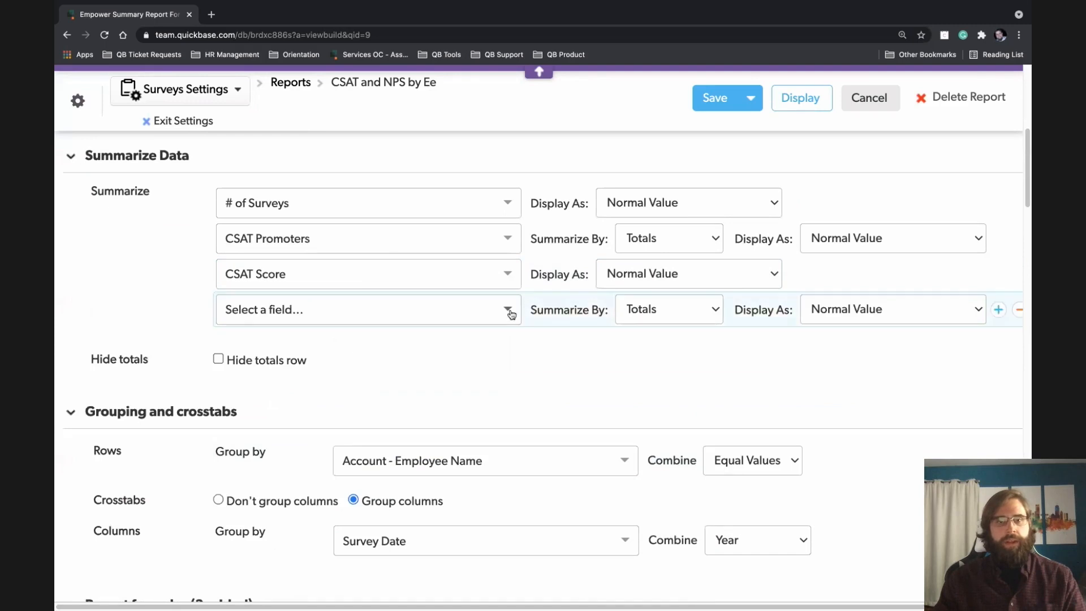
pyautogui.click(508, 309)
pyautogui.scroll(-3, 426, 437)
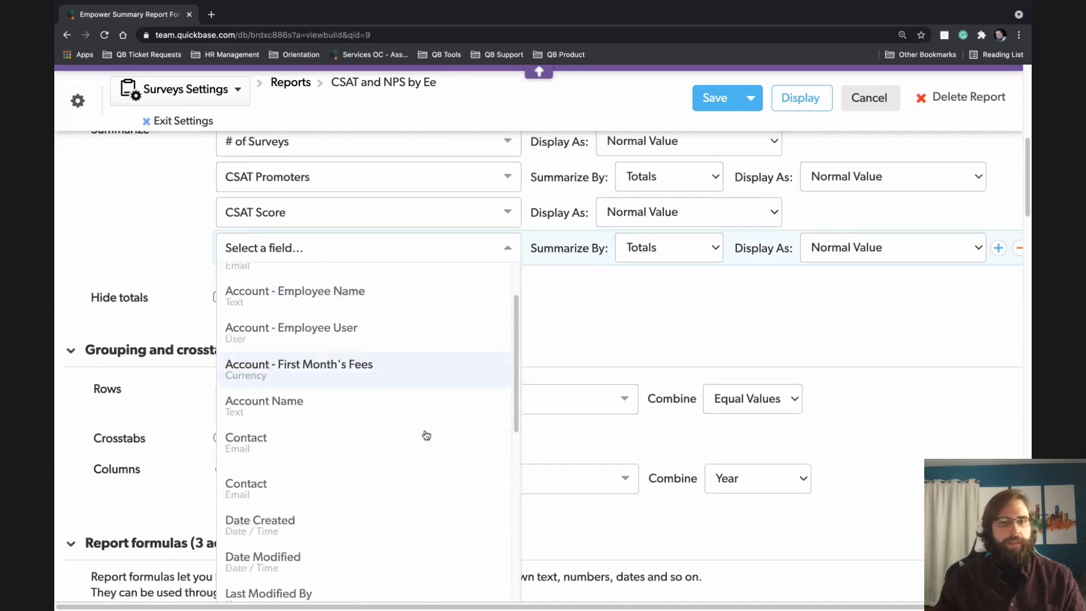
pyautogui.scroll(-5, 426, 433)
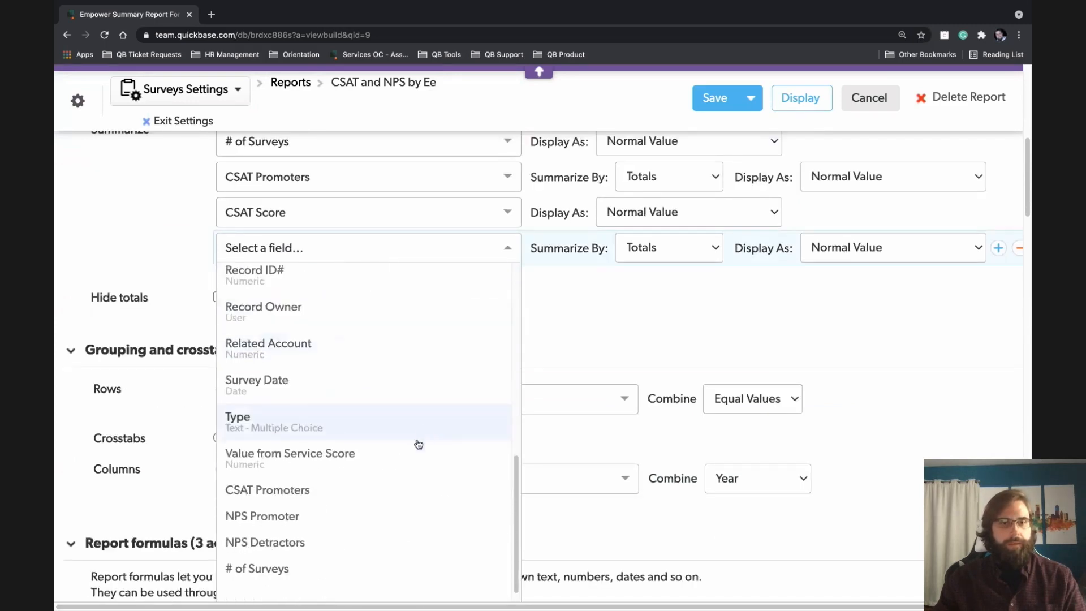
pyautogui.click(290, 515)
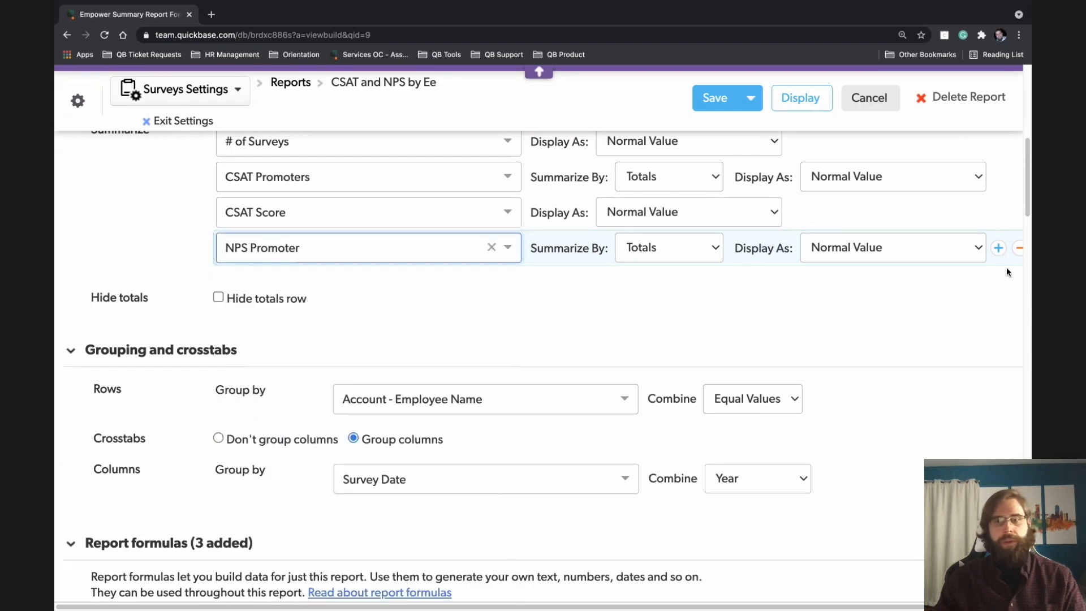
# Add NPS Detractors, summarized by totals, as the summarized column following NPS Promoter
pyautogui.click(998, 249)
pyautogui.click(506, 285)
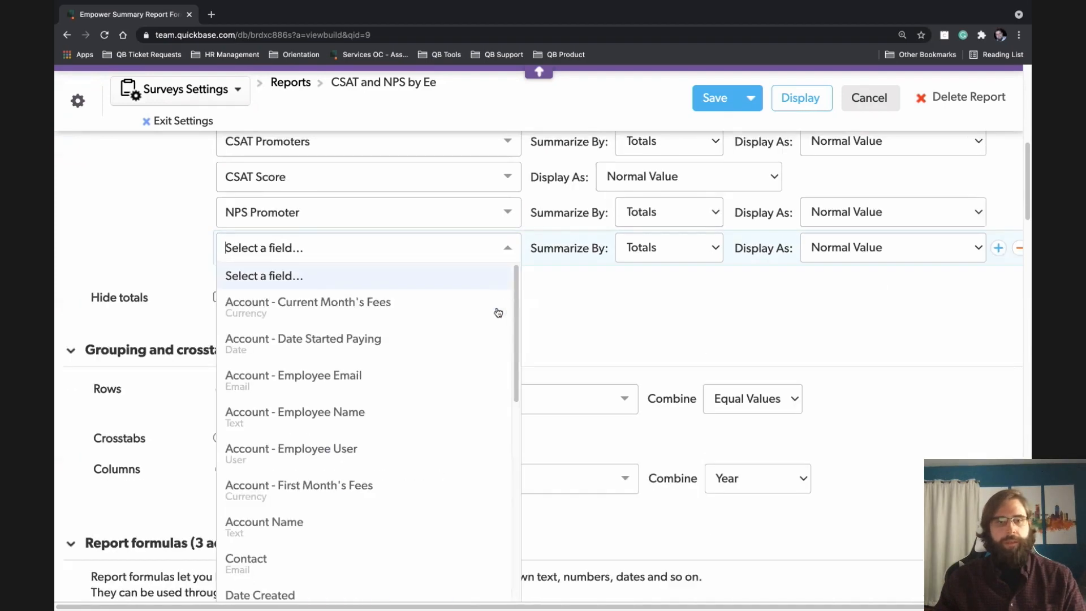
pyautogui.scroll(-6, 441, 414)
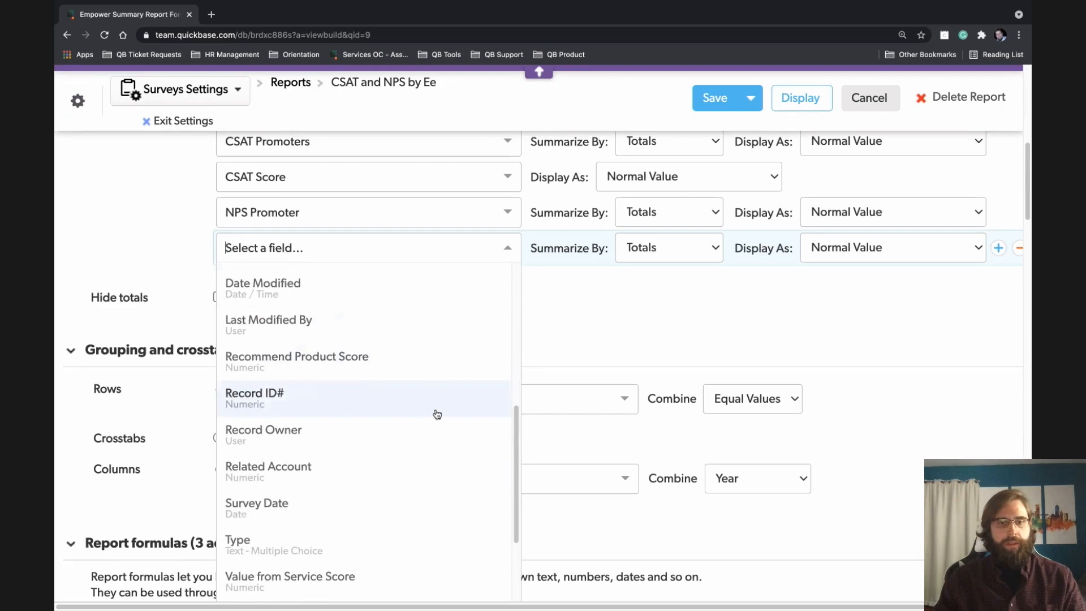
pyautogui.scroll(-3, 438, 413)
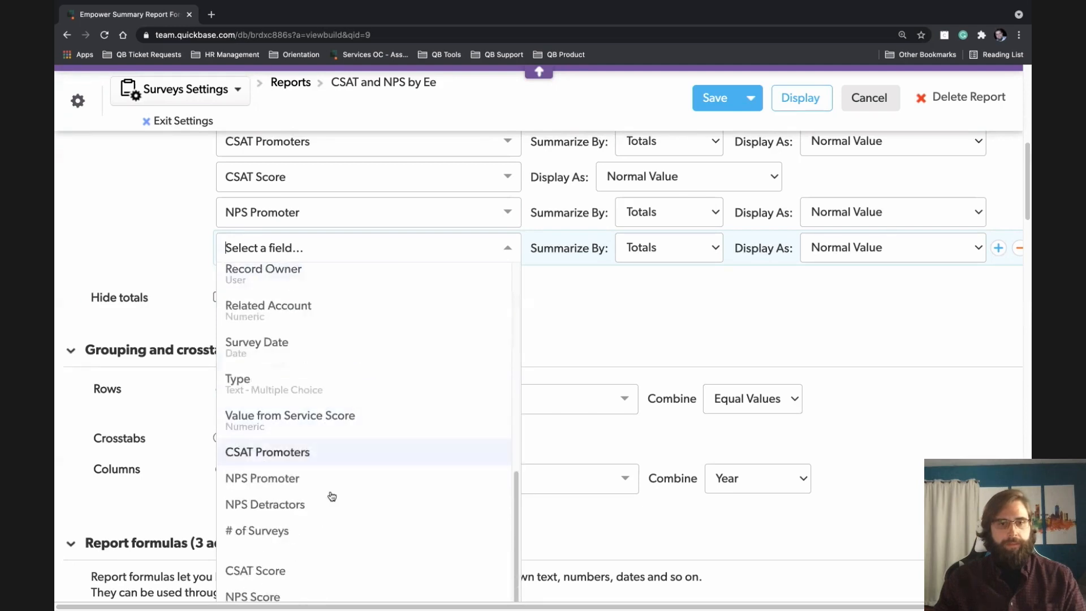
pyautogui.click(340, 504)
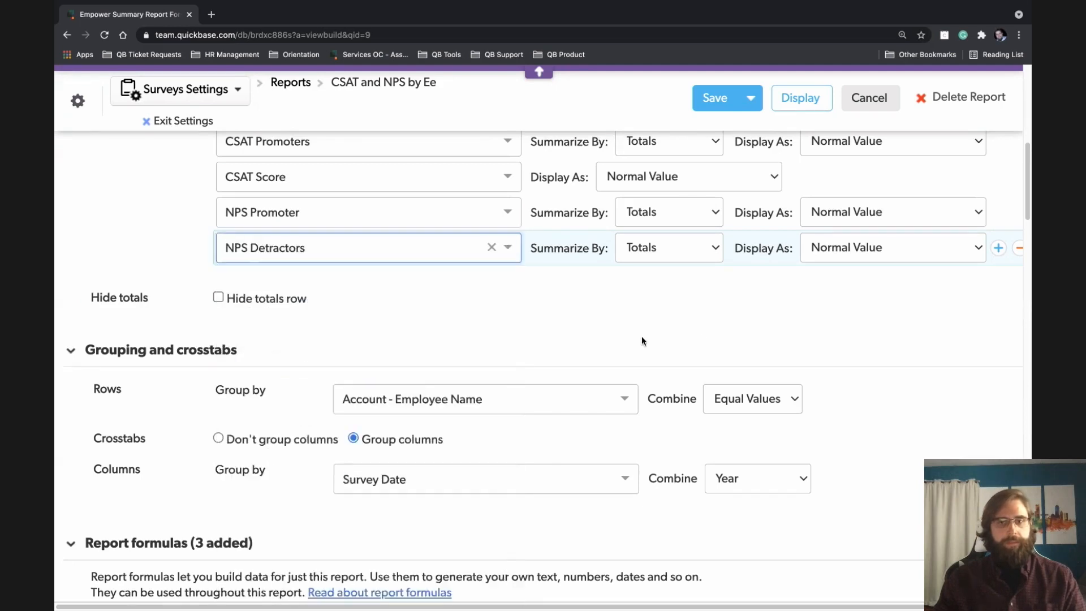
# Add the NPS Score summary formula as the last summarized column, displayed as a normal value
pyautogui.click(998, 251)
pyautogui.click(509, 284)
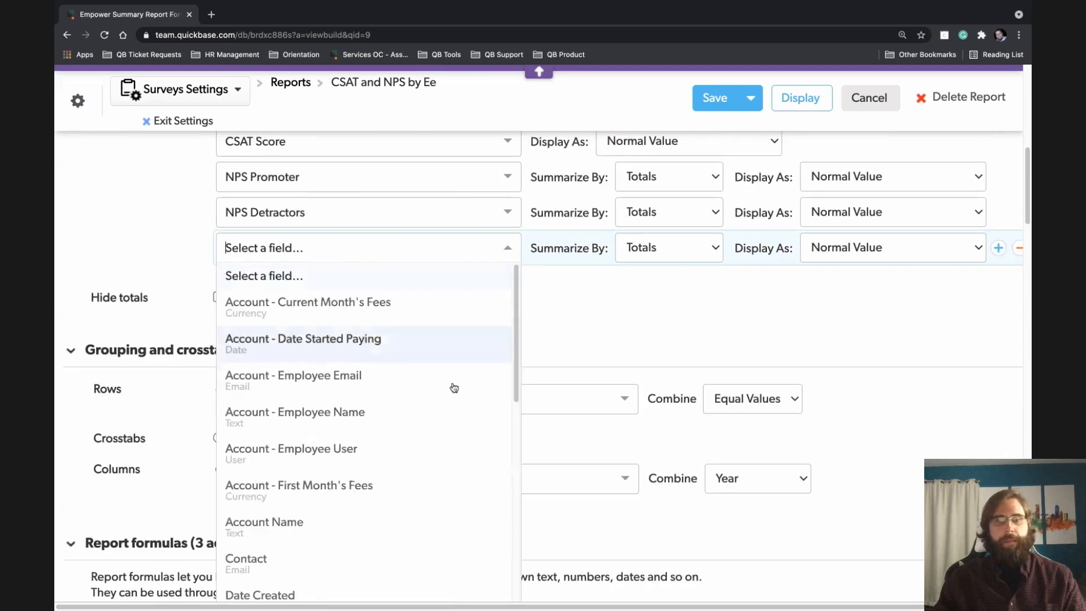
pyautogui.scroll(-5, 462, 390)
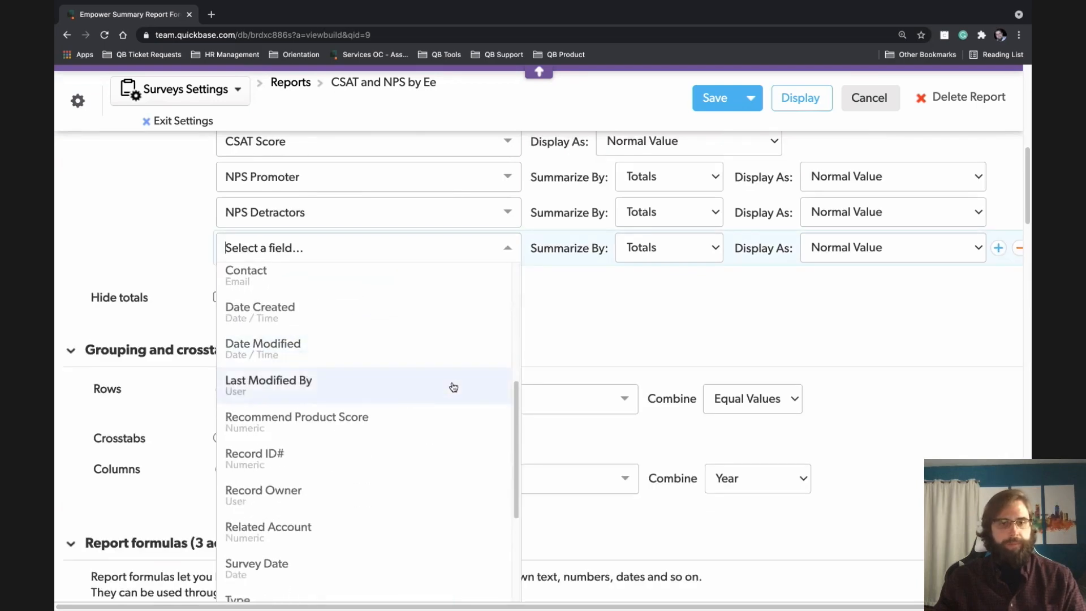
pyautogui.scroll(-4, 452, 386)
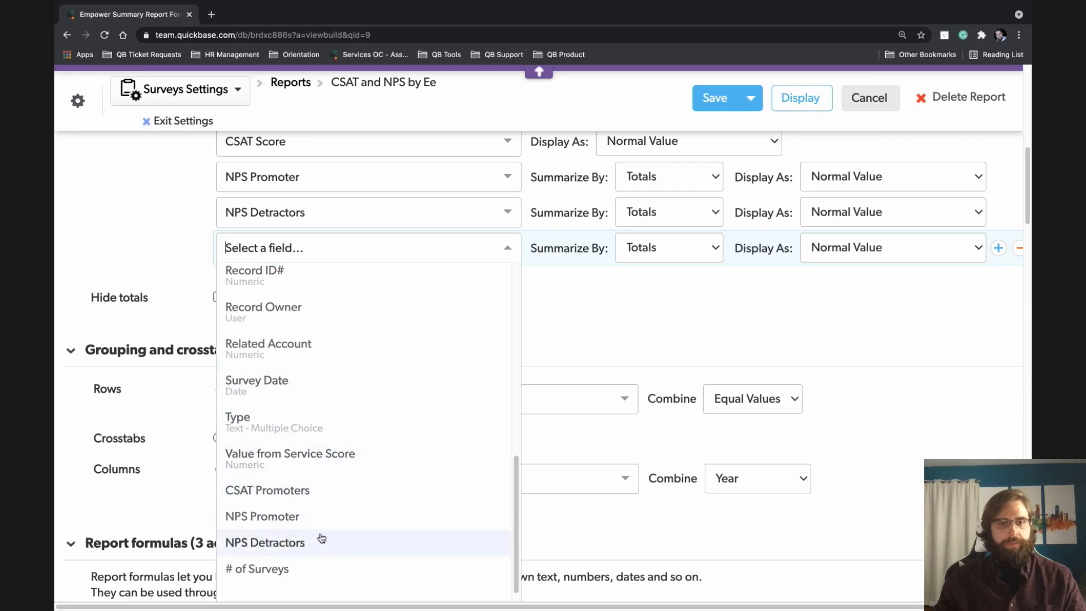
pyautogui.scroll(-1, 319, 538)
pyautogui.scroll(-1, 325, 528)
pyautogui.click(308, 576)
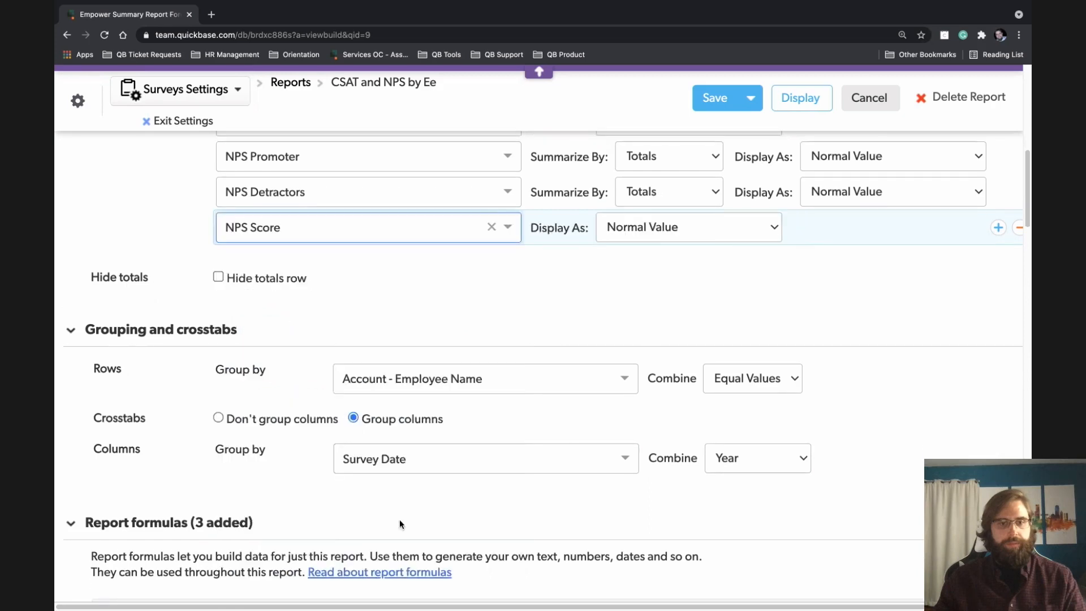
# Review the report's summarized columns, report formulas, summary variables, score formulas, filters and grouping settings
pyautogui.scroll(2, 168, 271)
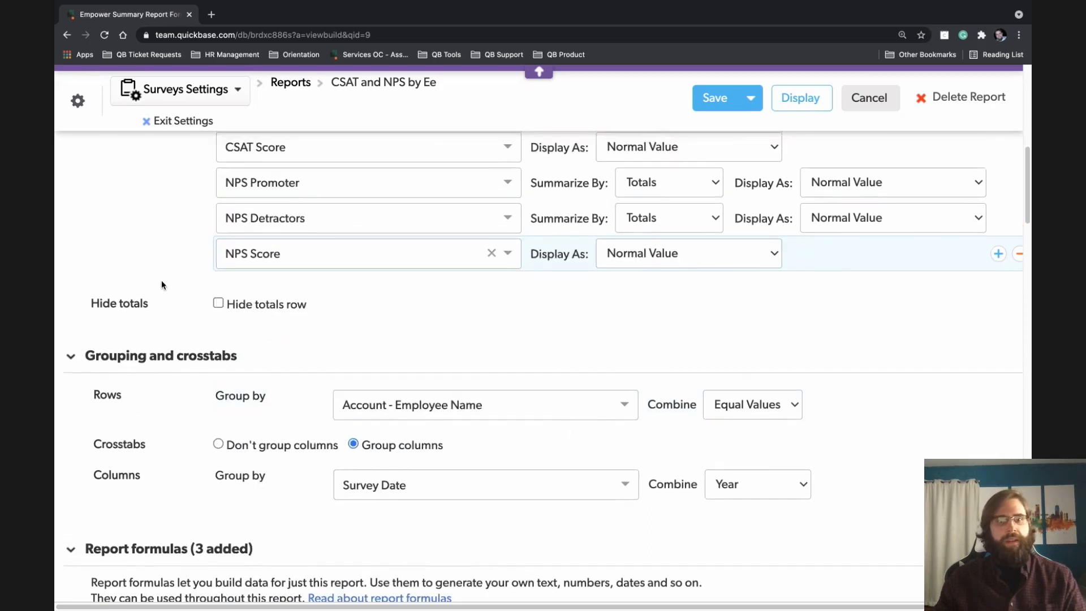
pyautogui.scroll(1, 157, 279)
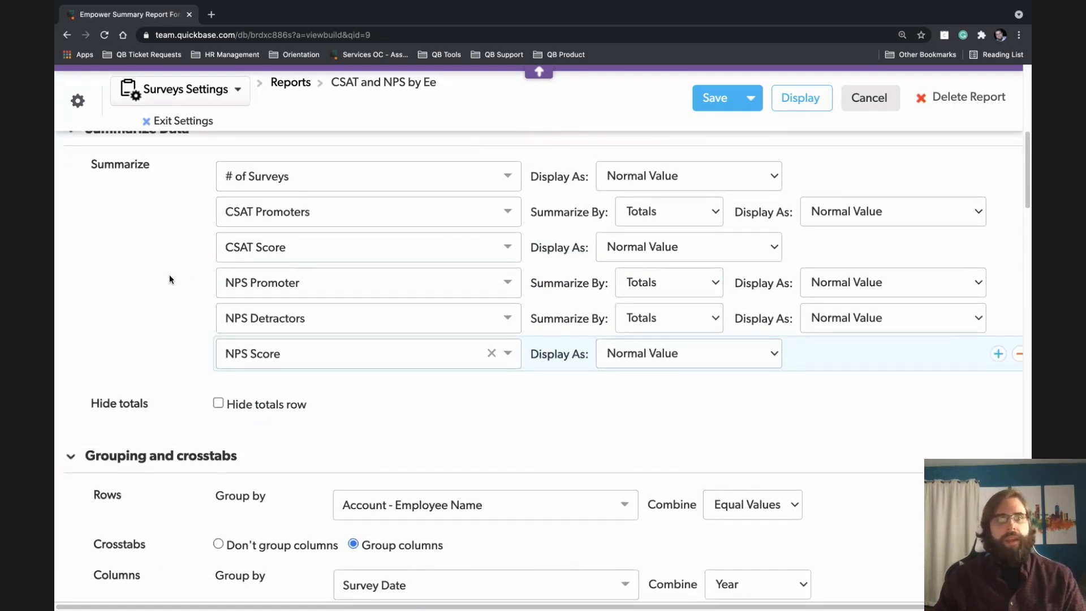
pyautogui.scroll(-15, 168, 276)
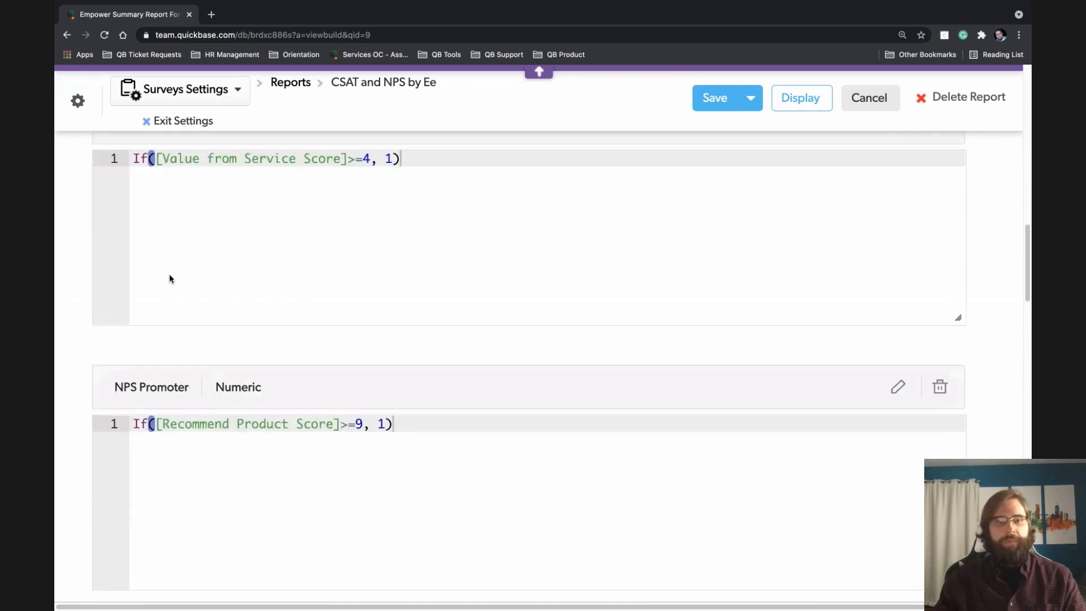
pyautogui.scroll(-9, 69, 273)
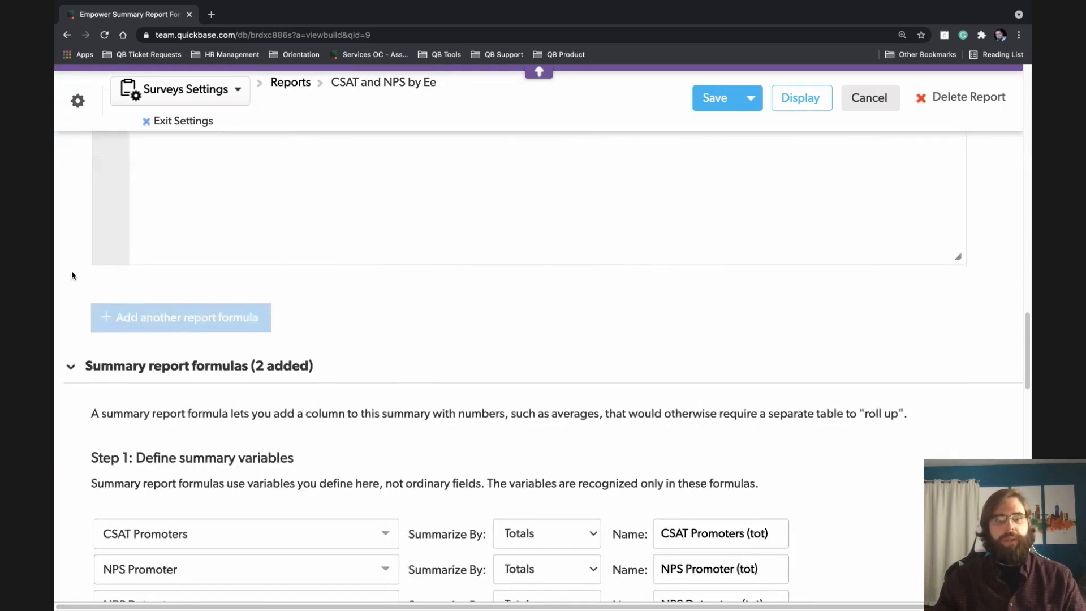
pyautogui.scroll(-3, 76, 269)
pyautogui.scroll(-6, 77, 266)
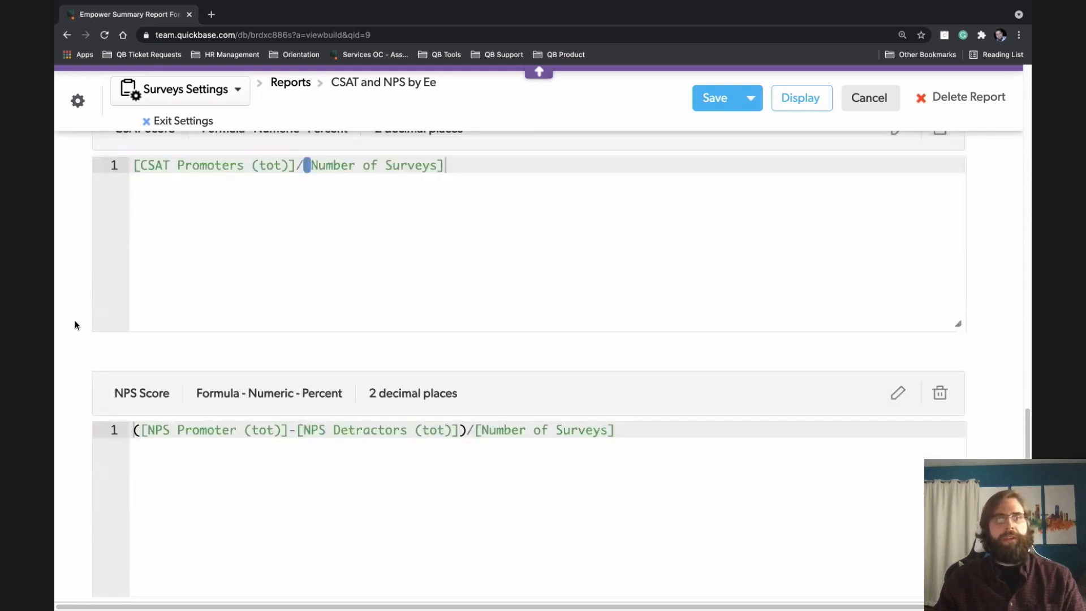
pyautogui.scroll(-4, 67, 342)
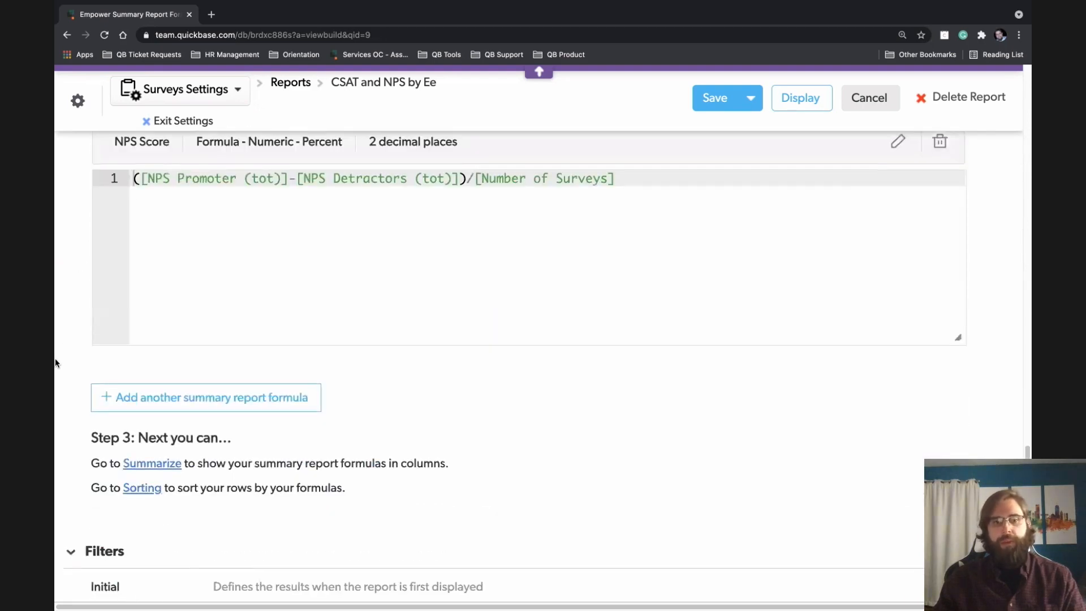
pyautogui.scroll(-6, 63, 360)
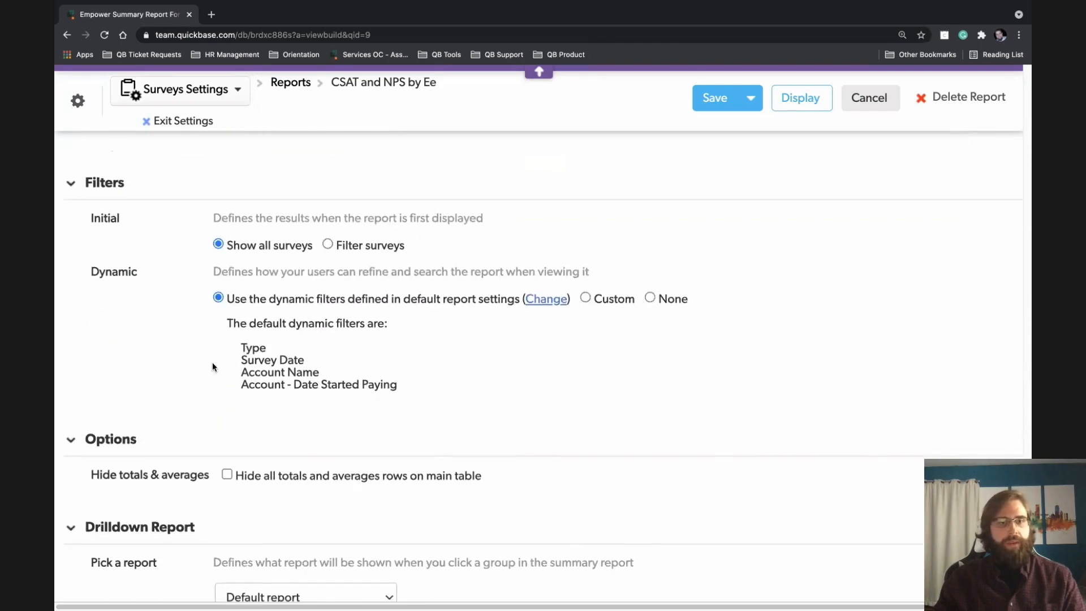
pyautogui.scroll(13, 99, 347)
pyautogui.scroll(10, 80, 342)
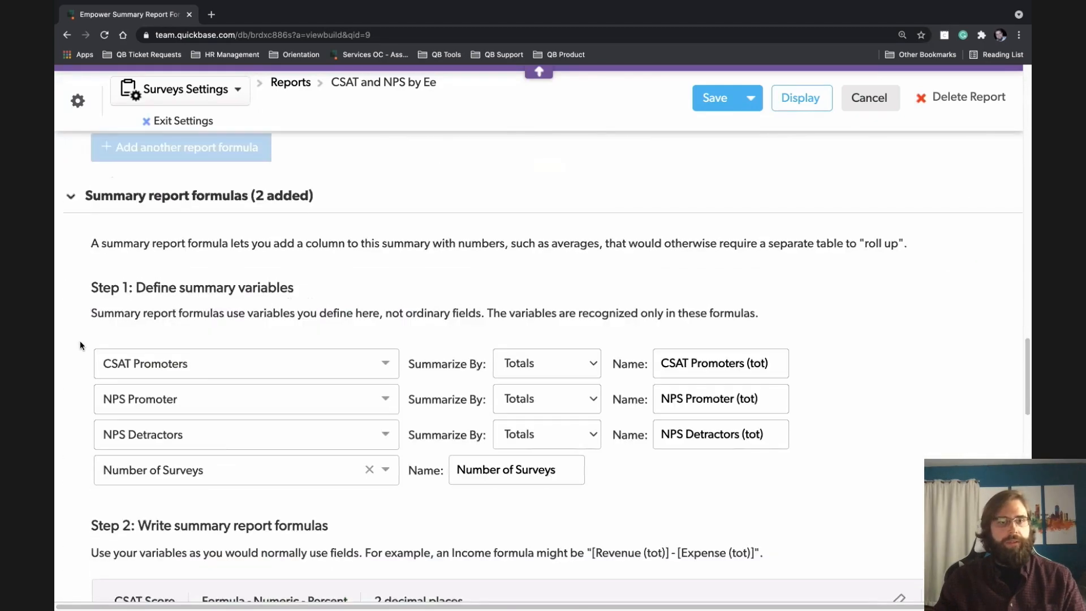
pyautogui.scroll(9, 70, 341)
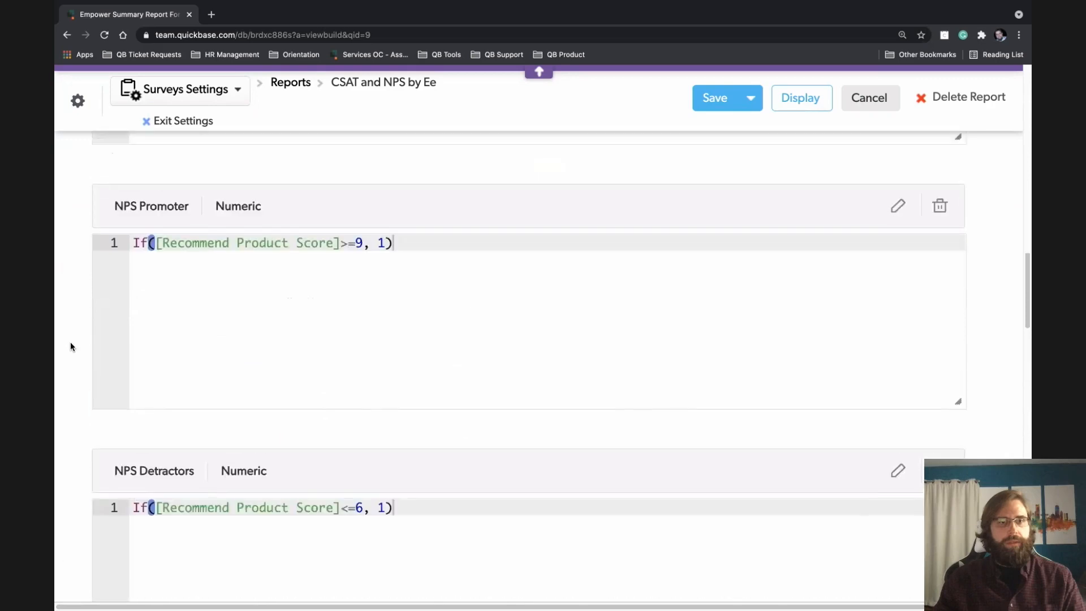
pyautogui.scroll(6, 74, 340)
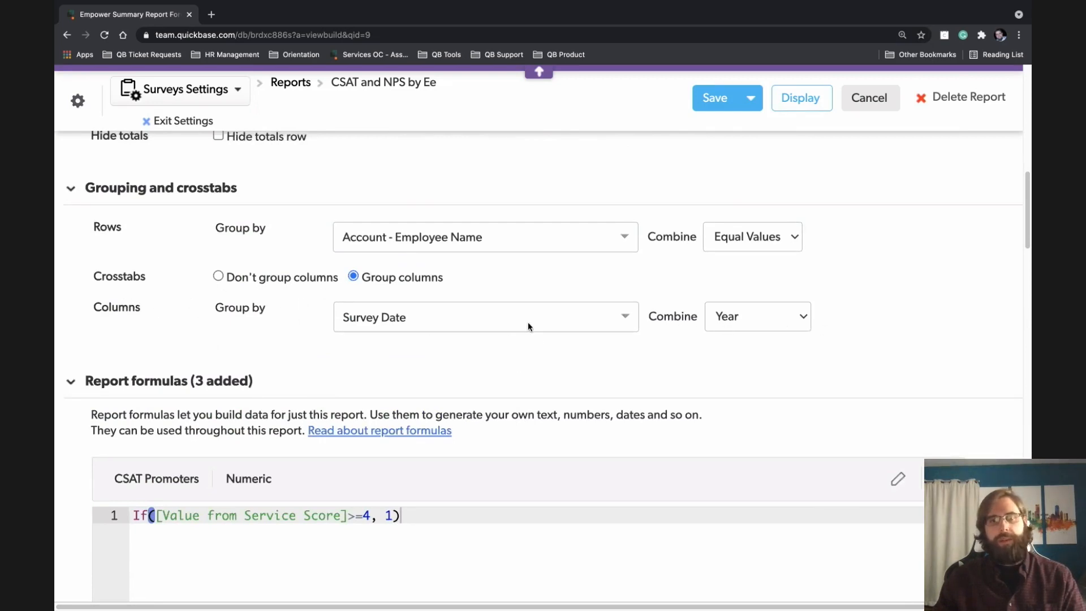
# Save the CSAT and NPS by Ee report and display its results
pyautogui.scroll(4, 810, 270)
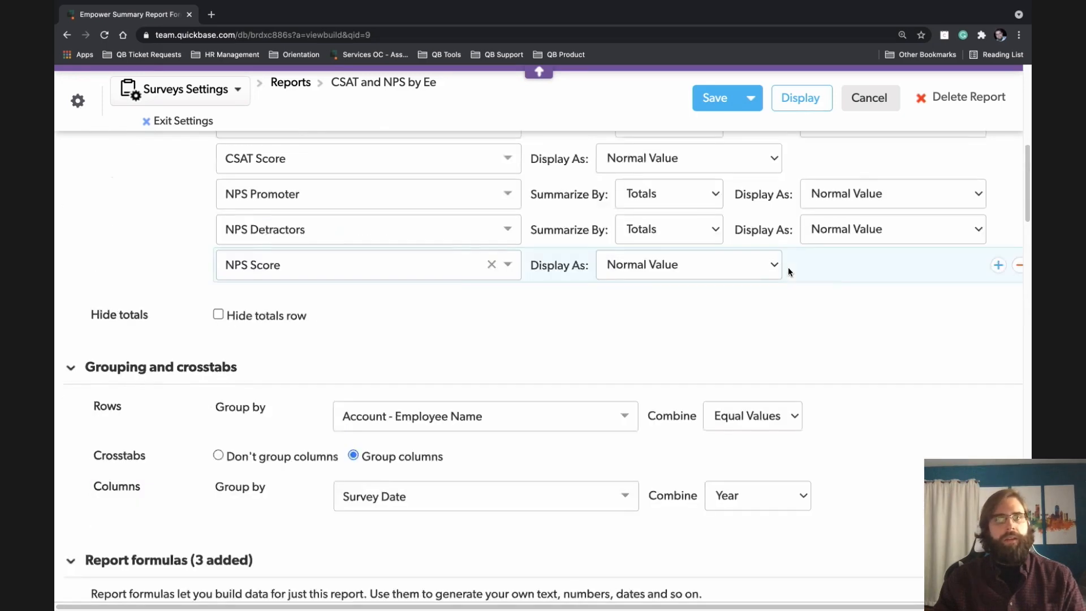
pyautogui.click(716, 99)
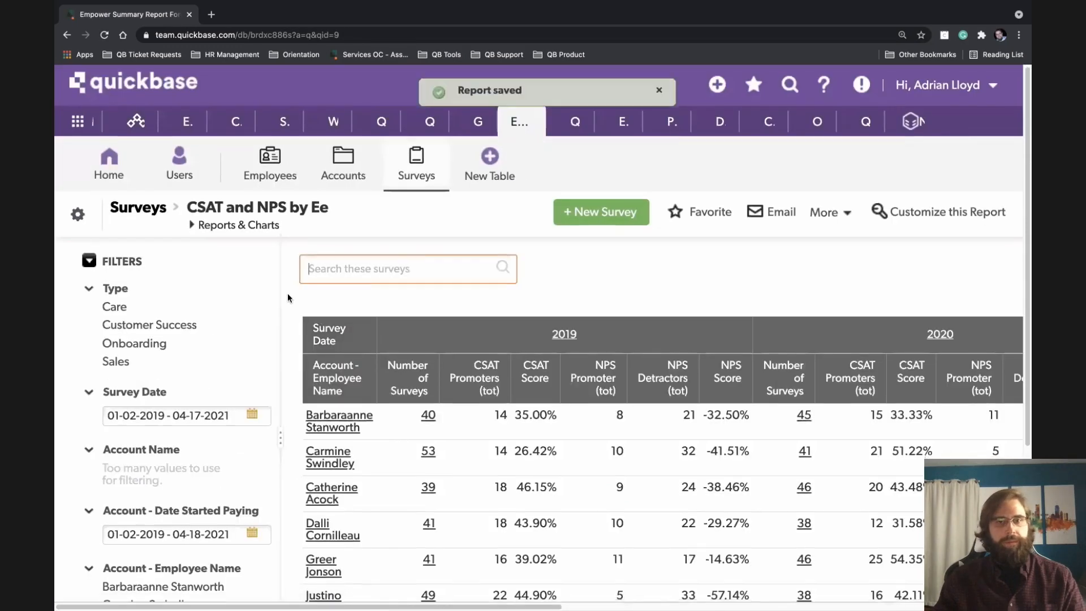
# Examine each employee's CSAT and NPS scores across the survey years, including the Totals columns and the totals row
pyautogui.scroll(-3, 300, 292)
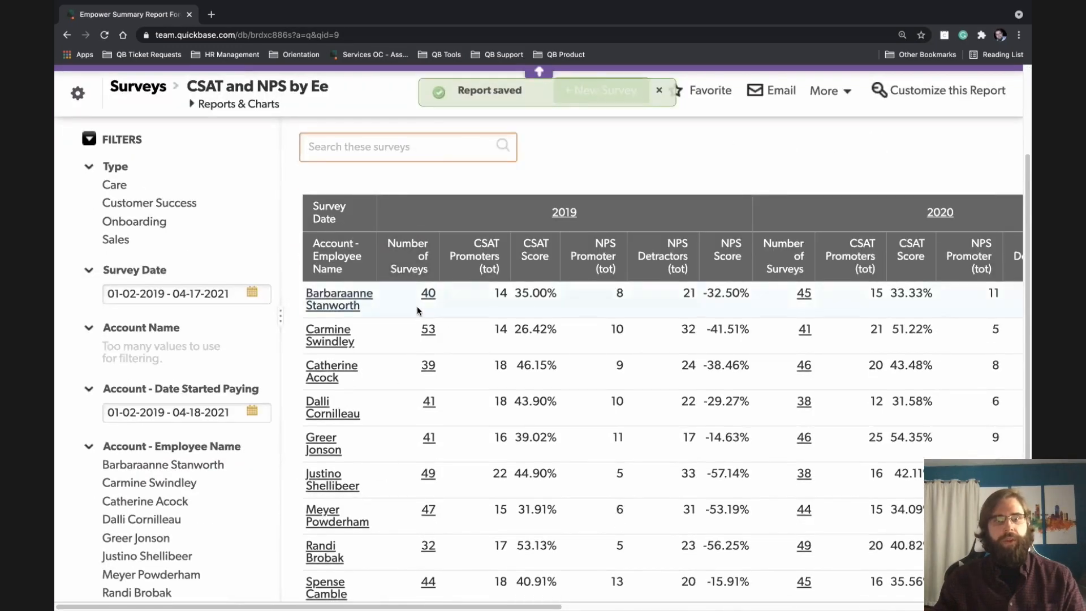
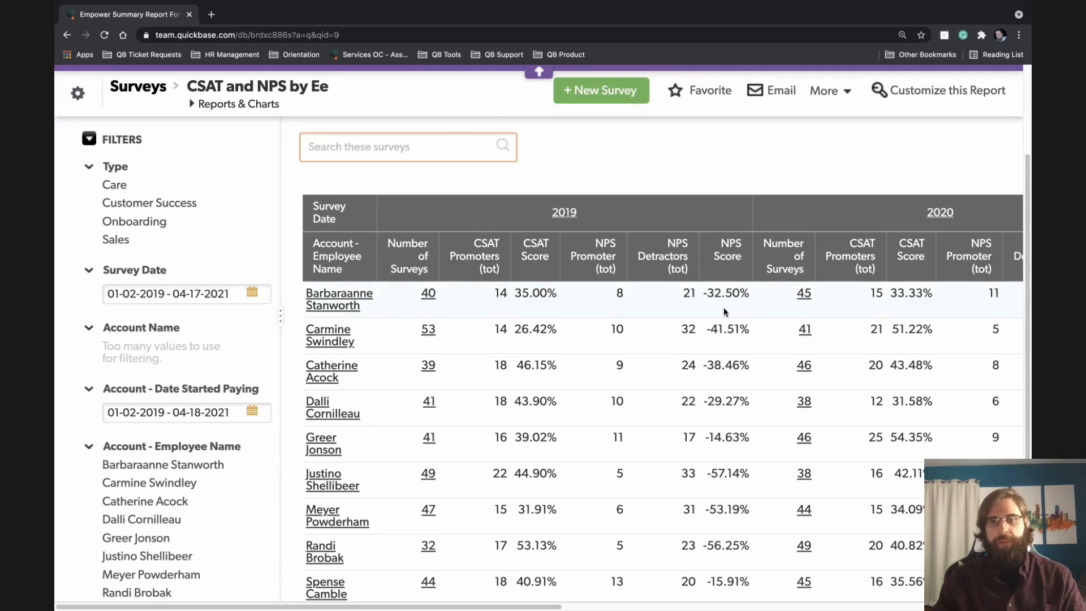
pyautogui.moveTo(272, 607); pyautogui.dragTo(755, 606)
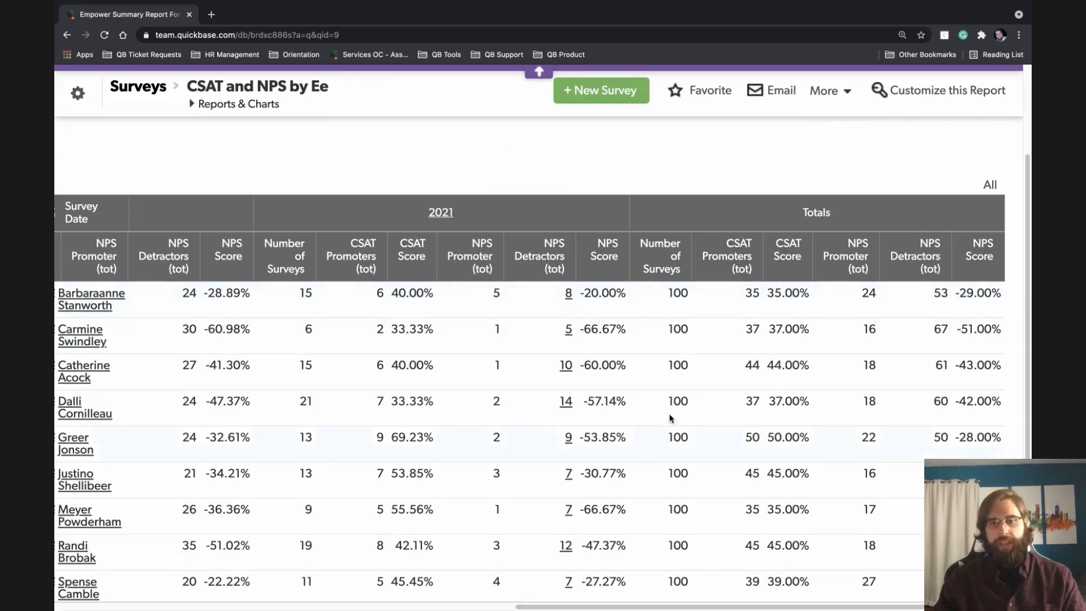
pyautogui.moveTo(541, 576)
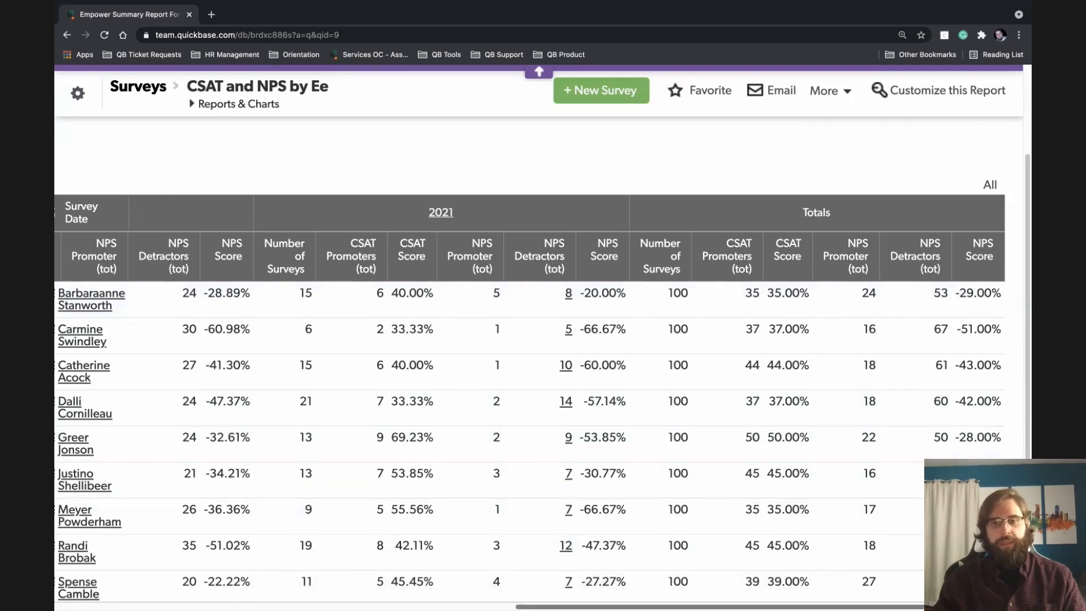
pyautogui.scroll(-4, 881, 419)
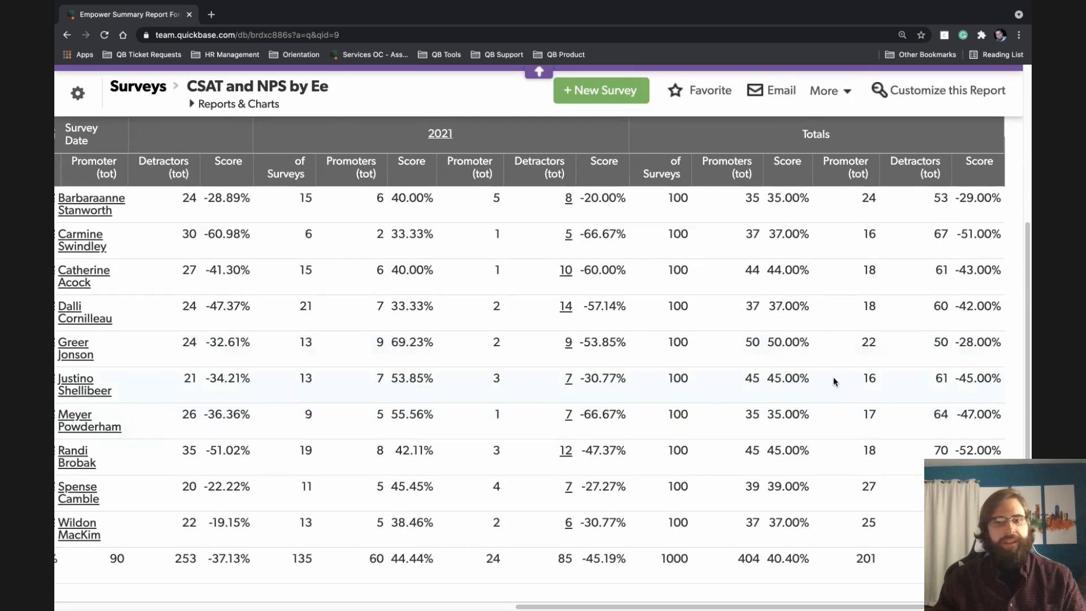
pyautogui.scroll(4, 837, 384)
pyautogui.scroll(2, 838, 372)
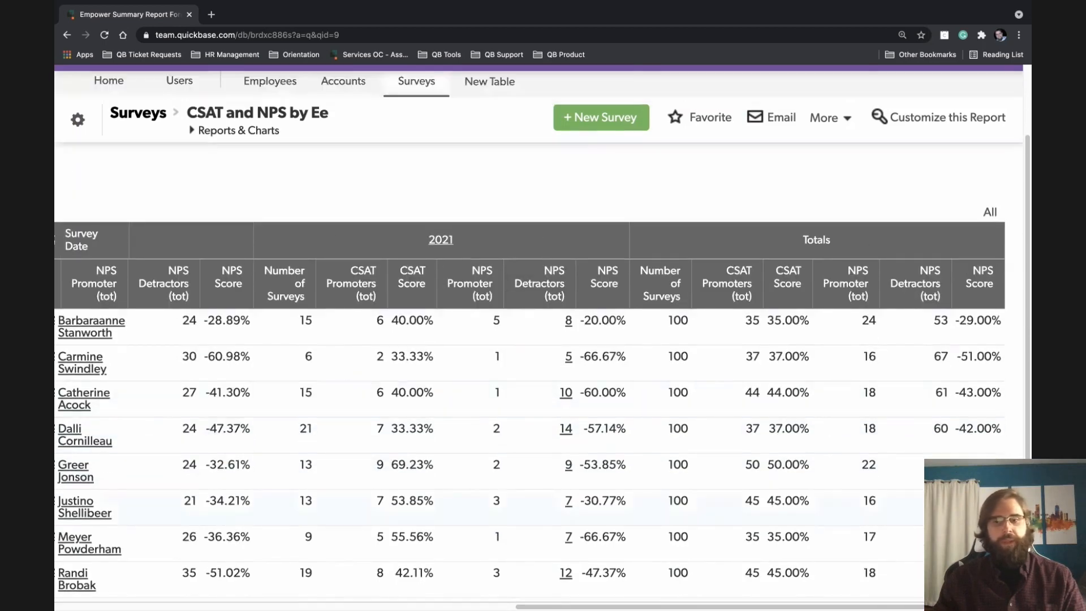
pyautogui.hscroll(-10, 543, 339)
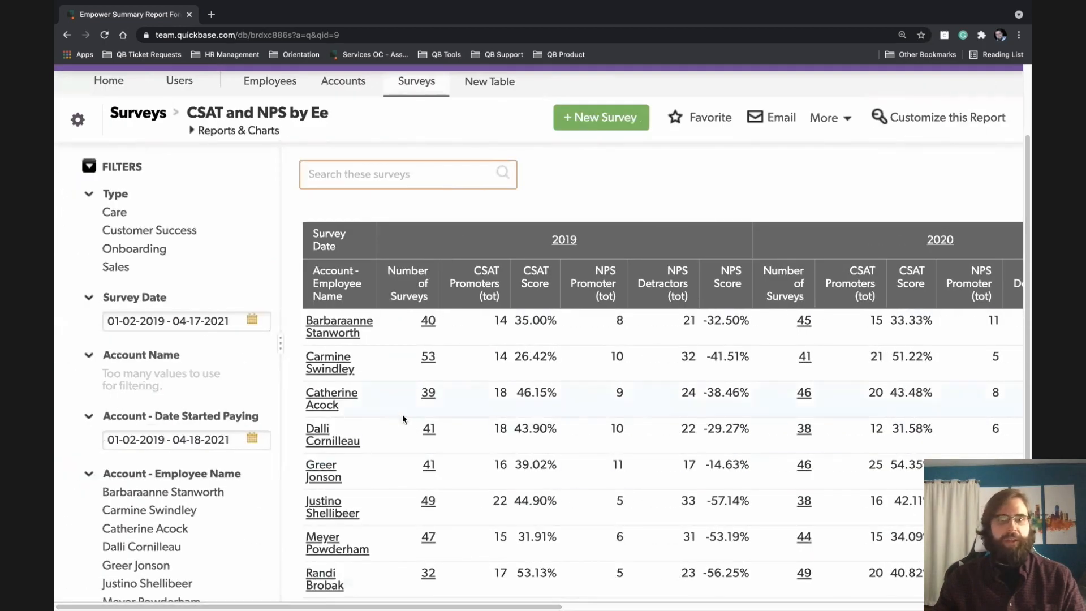
pyautogui.scroll(1, 638, 188)
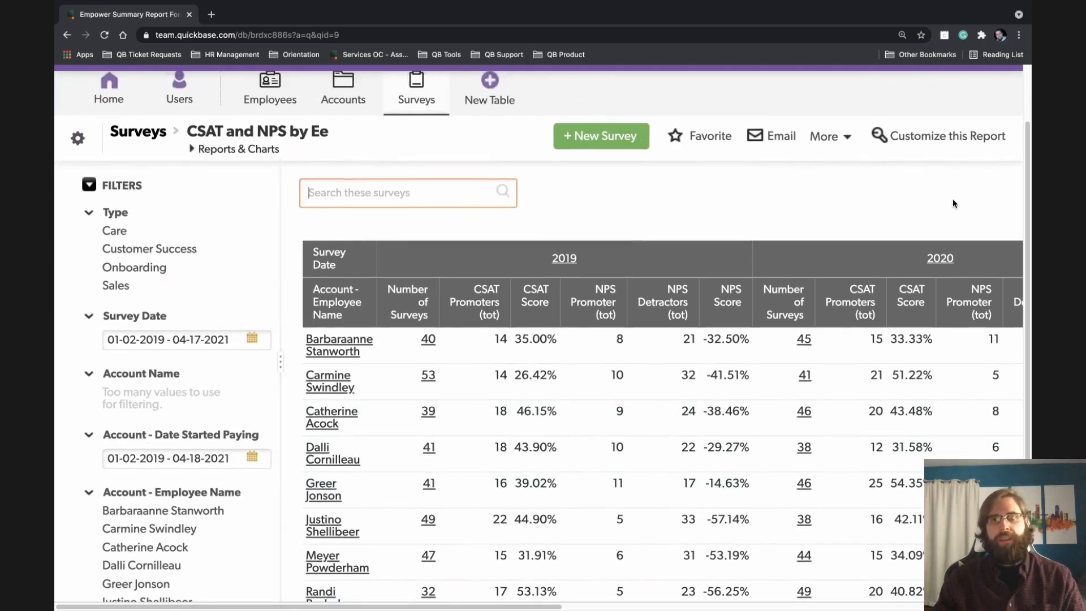
# Customize the CSAT and NPS by Ee report so that its columns are not grouped
pyautogui.click(954, 141)
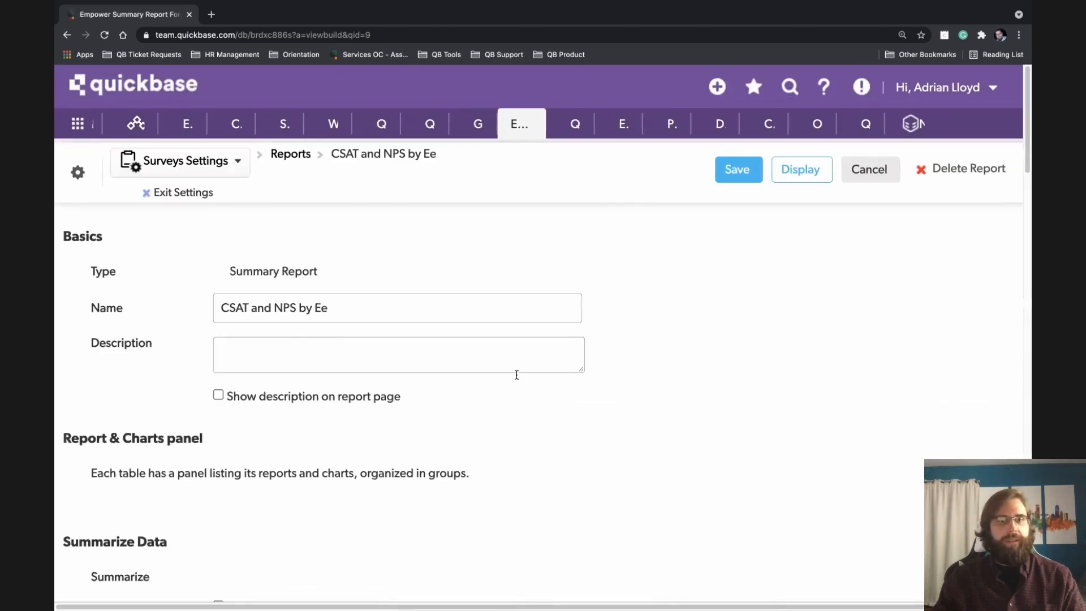
pyautogui.scroll(-6, 516, 372)
pyautogui.scroll(-5, 245, 358)
pyautogui.click(219, 363)
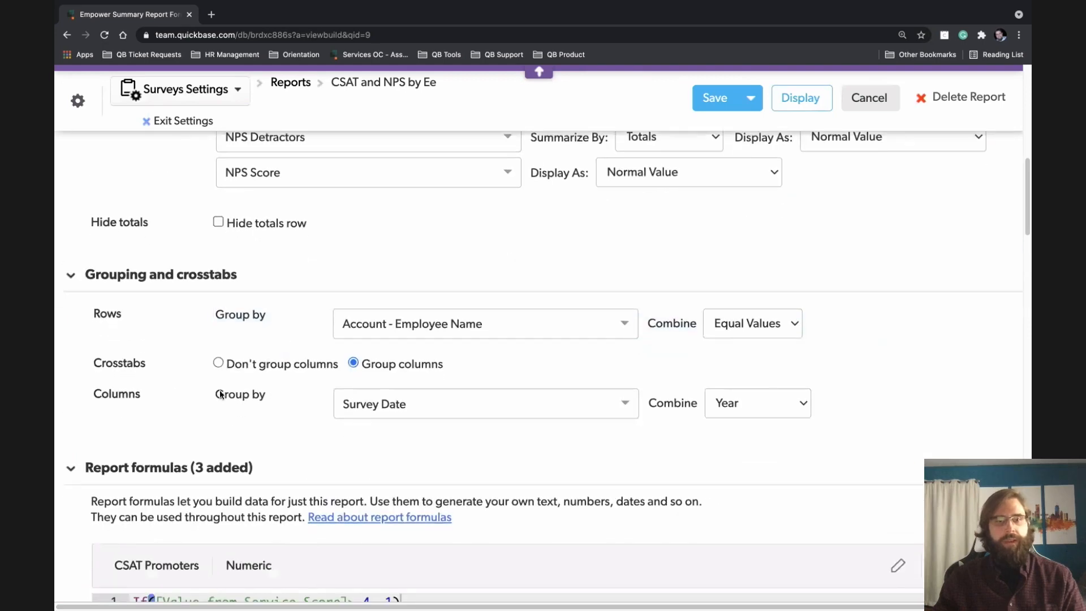
# Give the report a custom sort order by CSAT Score from high to low
pyautogui.scroll(-2, 174, 376)
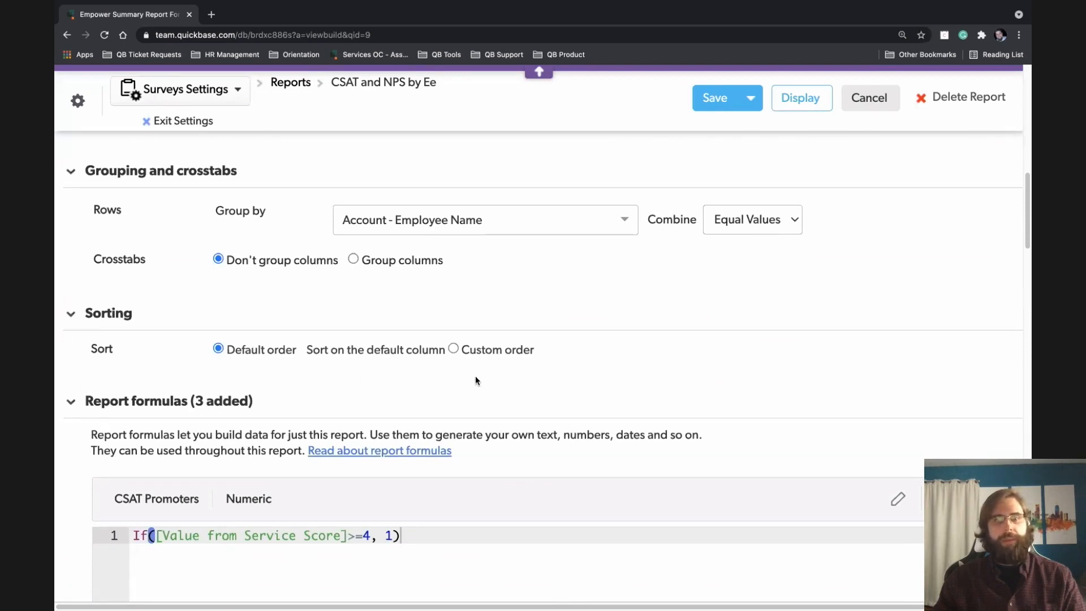
pyautogui.click(454, 348)
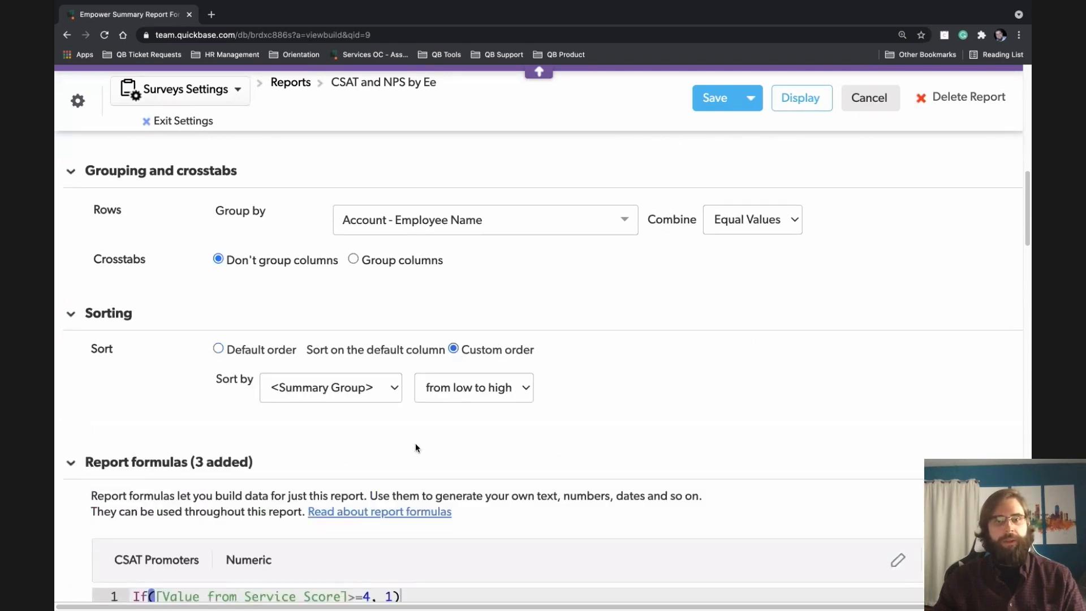
pyautogui.click(377, 387)
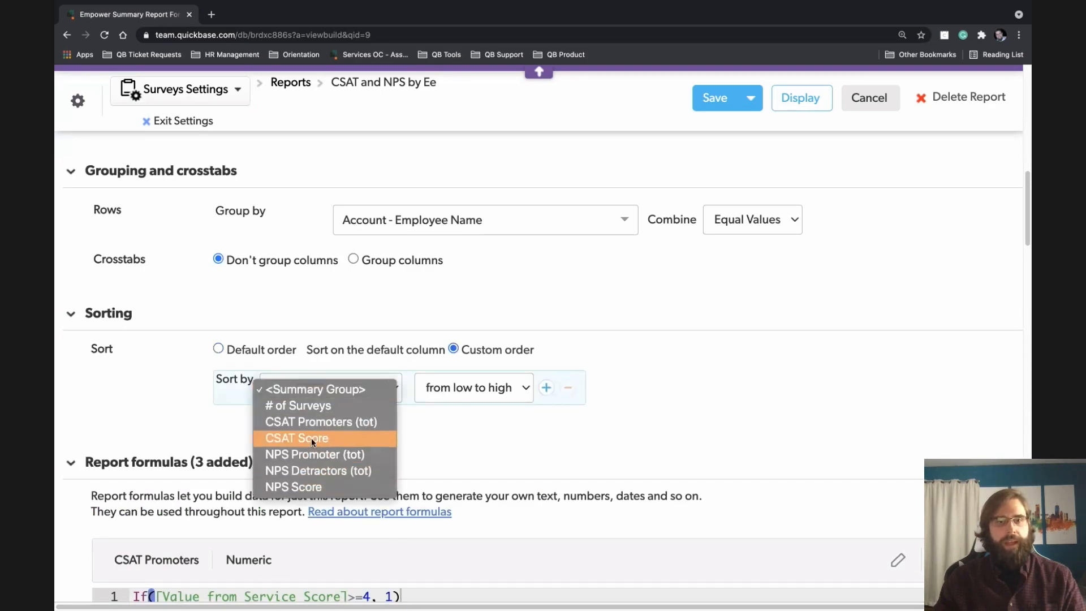
pyautogui.click(335, 432)
pyautogui.click(491, 388)
pyautogui.click(484, 406)
# Add a second sort level by NPS Score from high to low
pyautogui.click(545, 389)
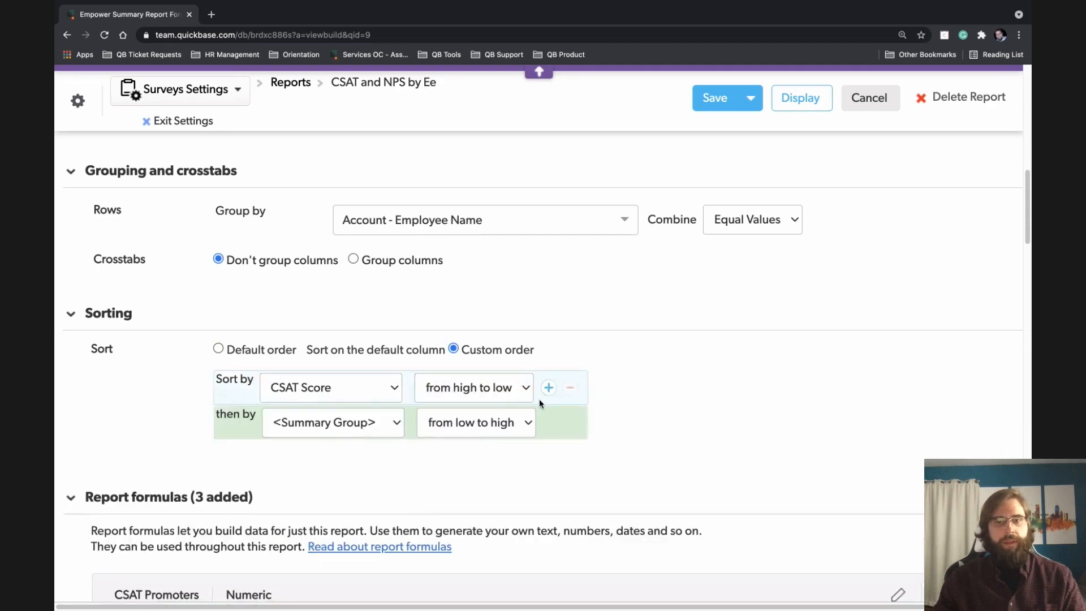
pyautogui.click(399, 420)
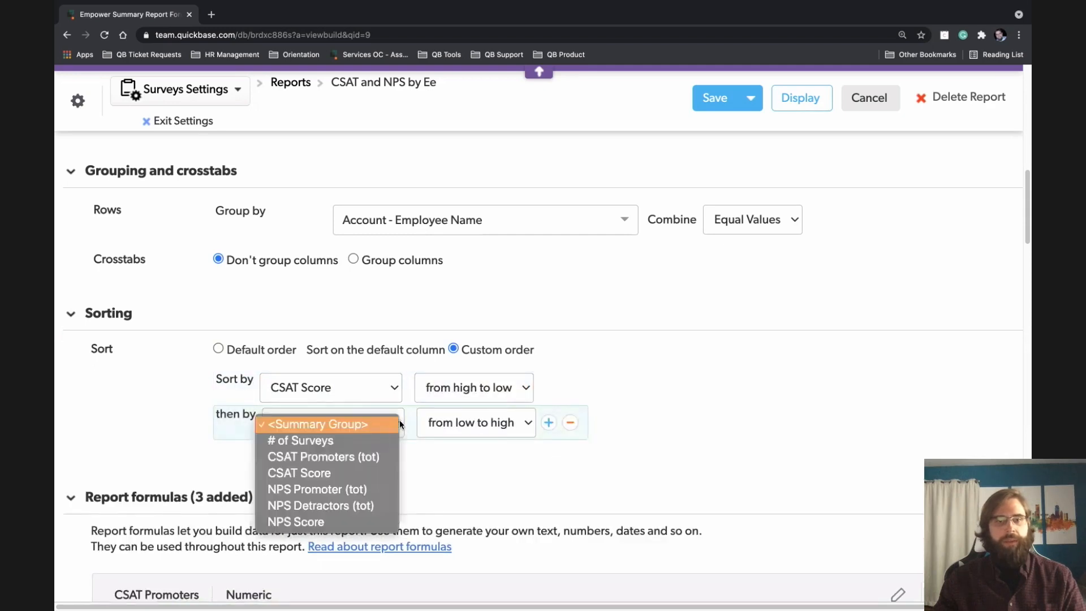
pyautogui.click(300, 522)
pyautogui.click(490, 426)
pyautogui.click(477, 440)
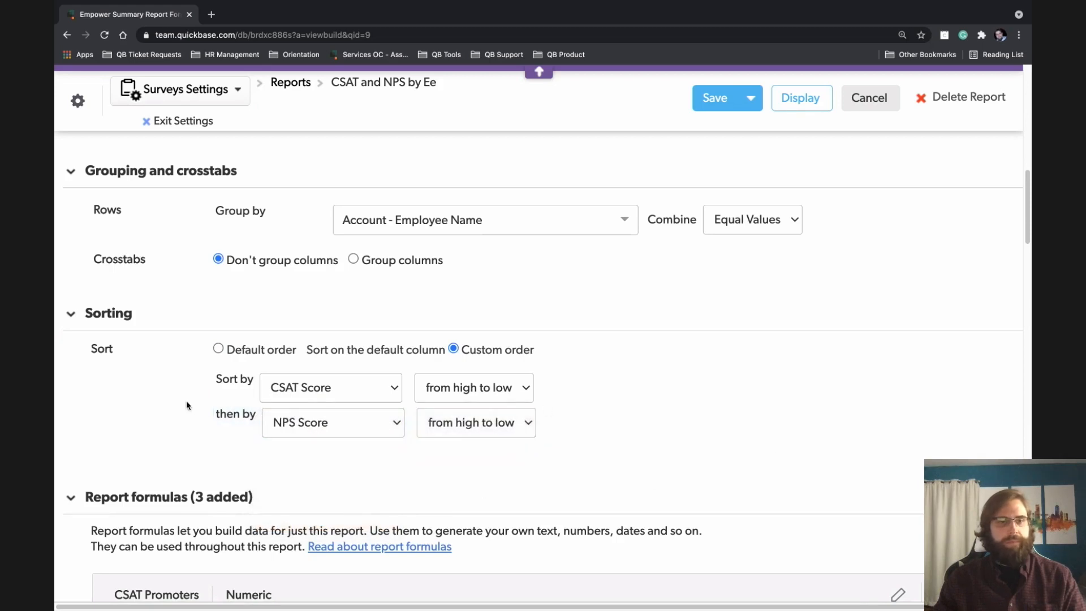
# Add an initial filter showing only surveys where Survey Date is during the current year
pyautogui.scroll(-8, 175, 395)
pyautogui.scroll(-4, 80, 382)
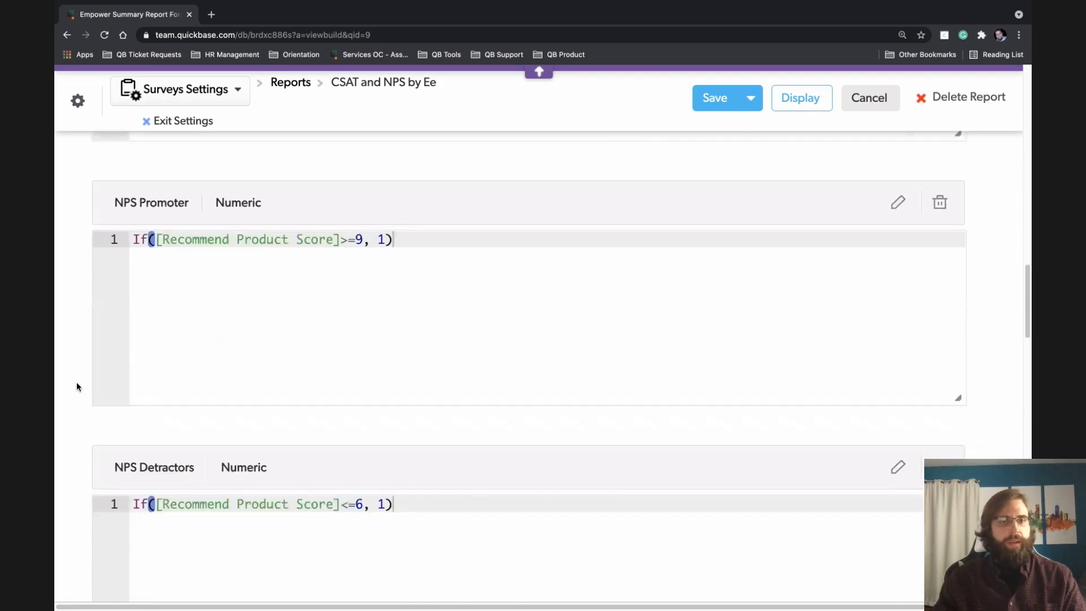
pyautogui.scroll(-15, 76, 382)
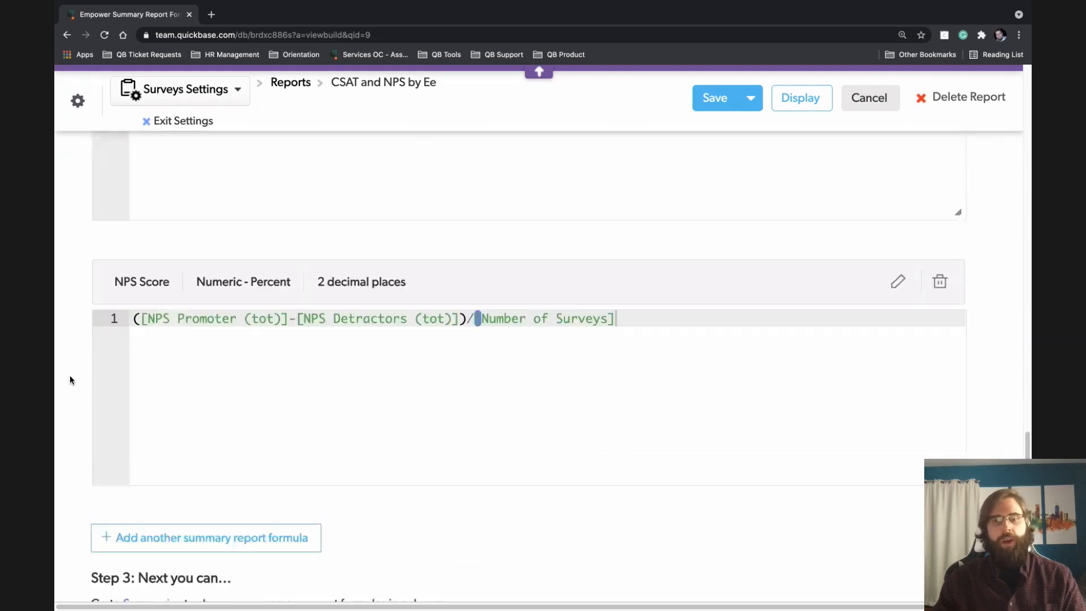
pyautogui.scroll(-3, 70, 380)
pyautogui.scroll(-5, 70, 370)
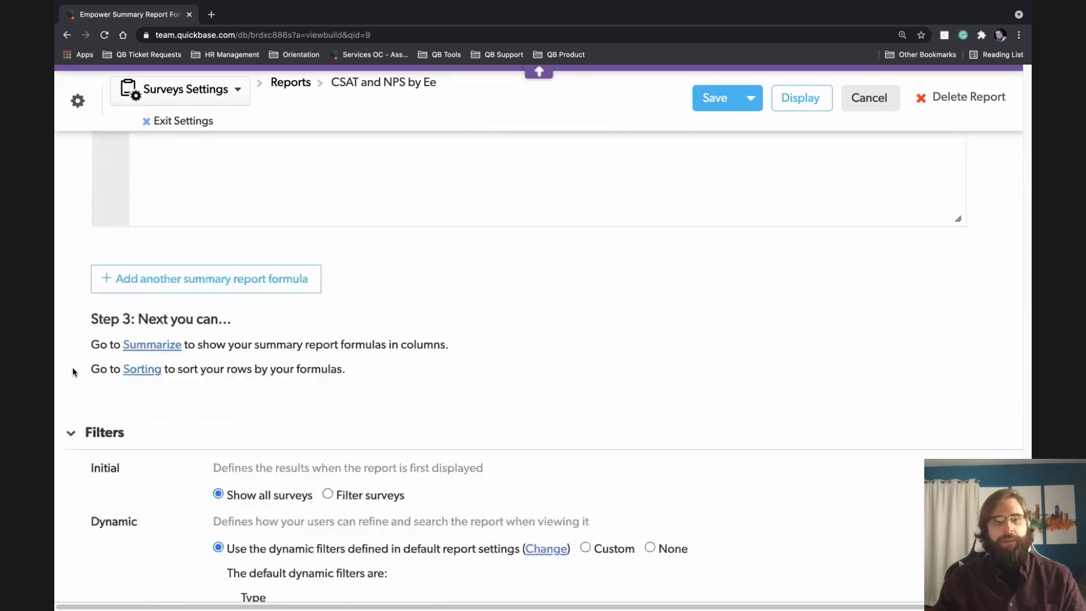
pyautogui.click(327, 327)
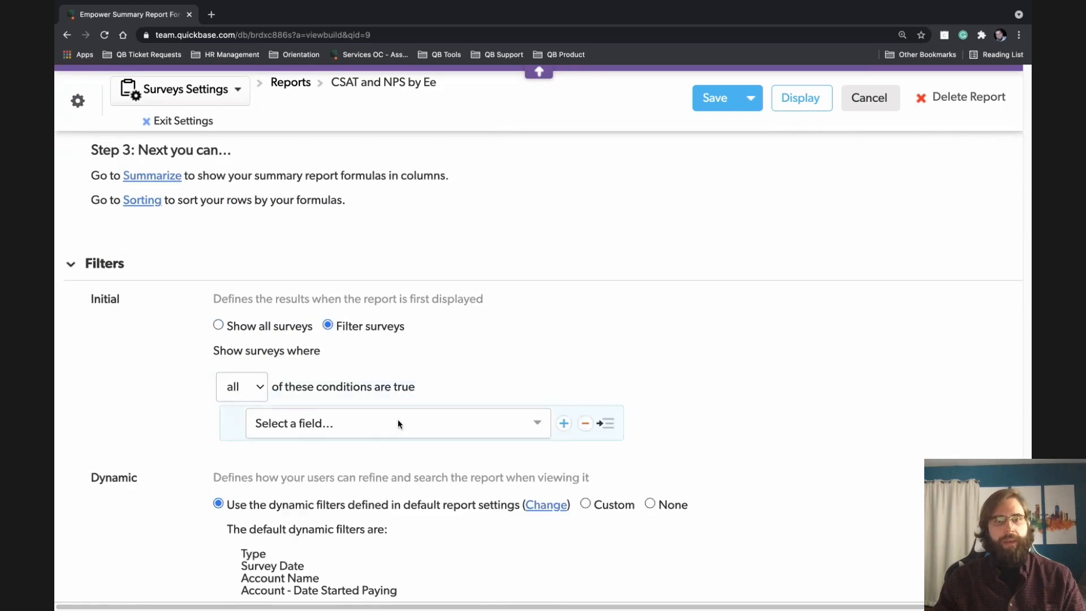
pyautogui.click(400, 422)
pyautogui.write('survey')
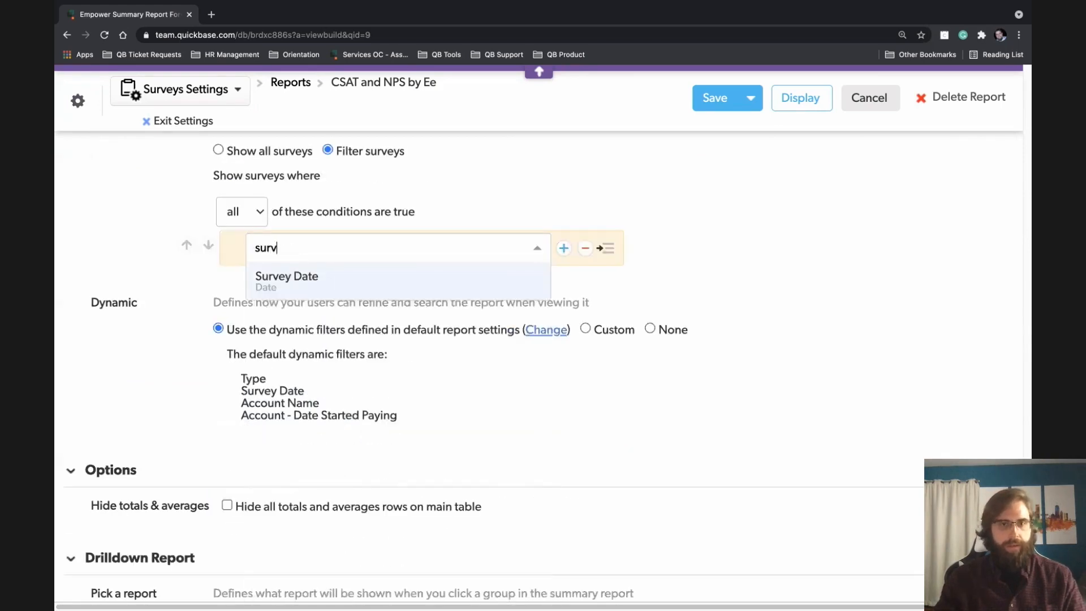
pyautogui.click(288, 286)
pyautogui.click(629, 249)
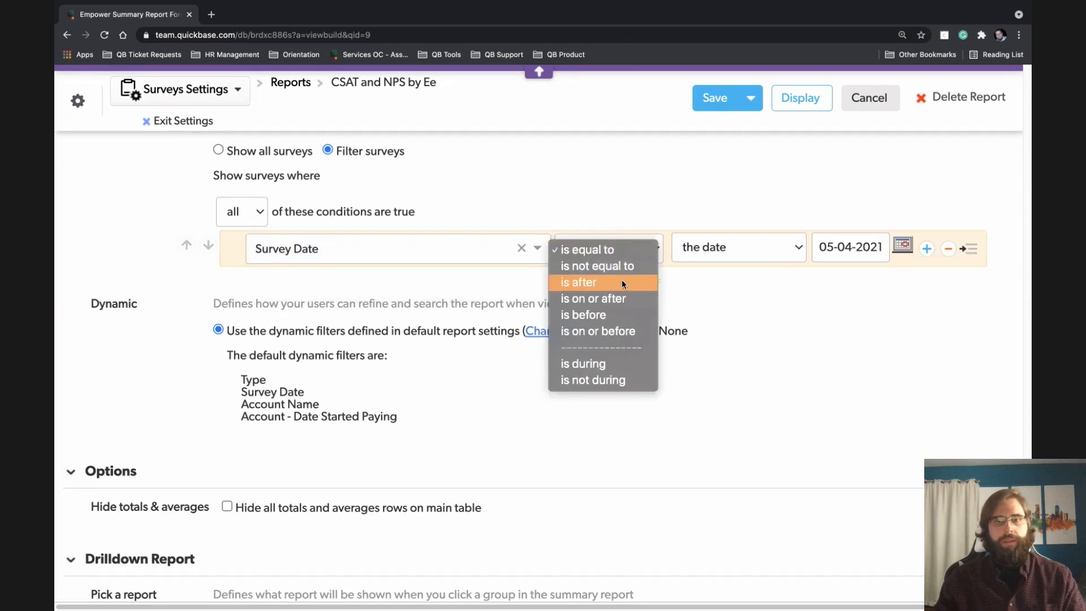
pyautogui.click(595, 363)
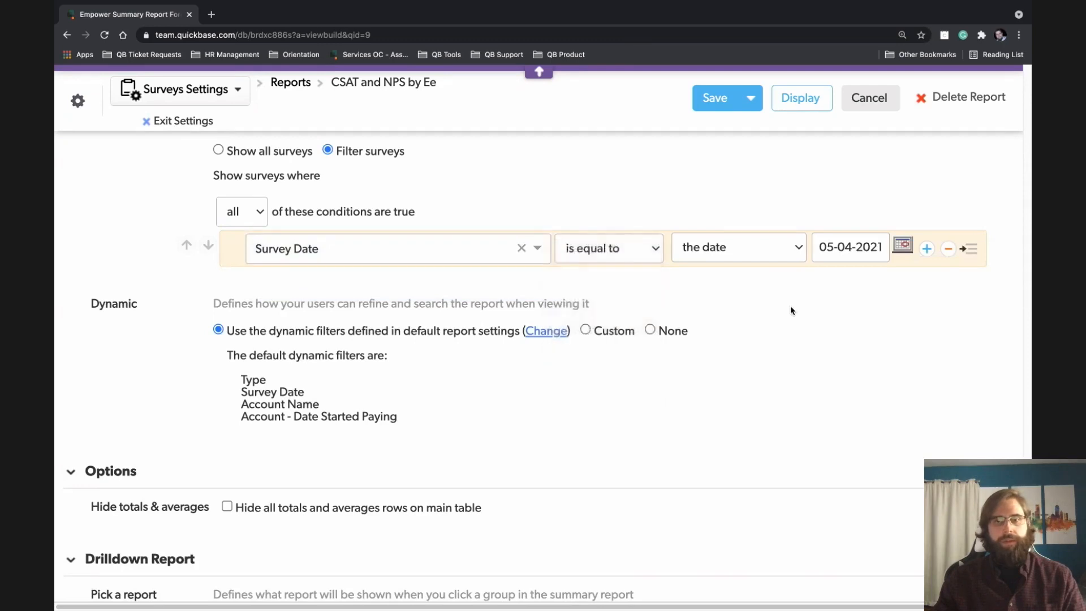
pyautogui.click(826, 250)
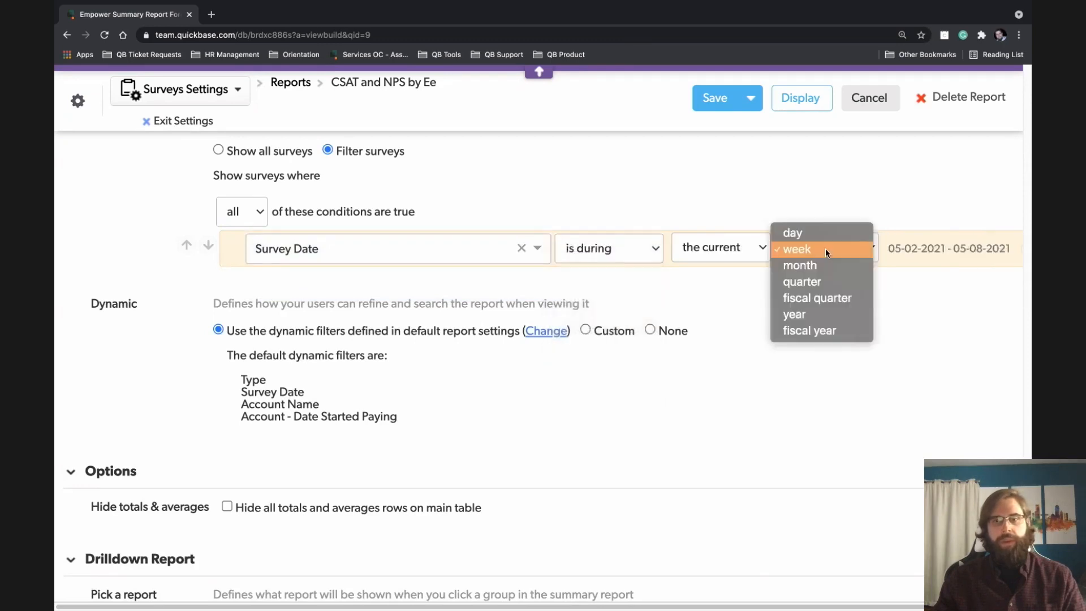
pyautogui.click(806, 313)
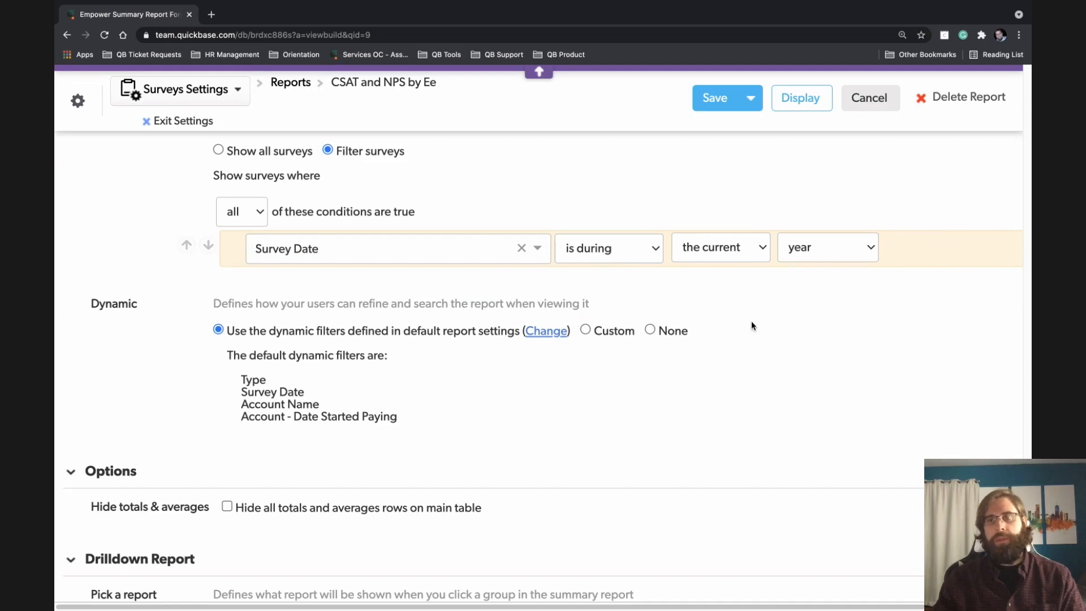
# Save the customized report and review the ranked employee scores in its results
pyautogui.scroll(3, 657, 346)
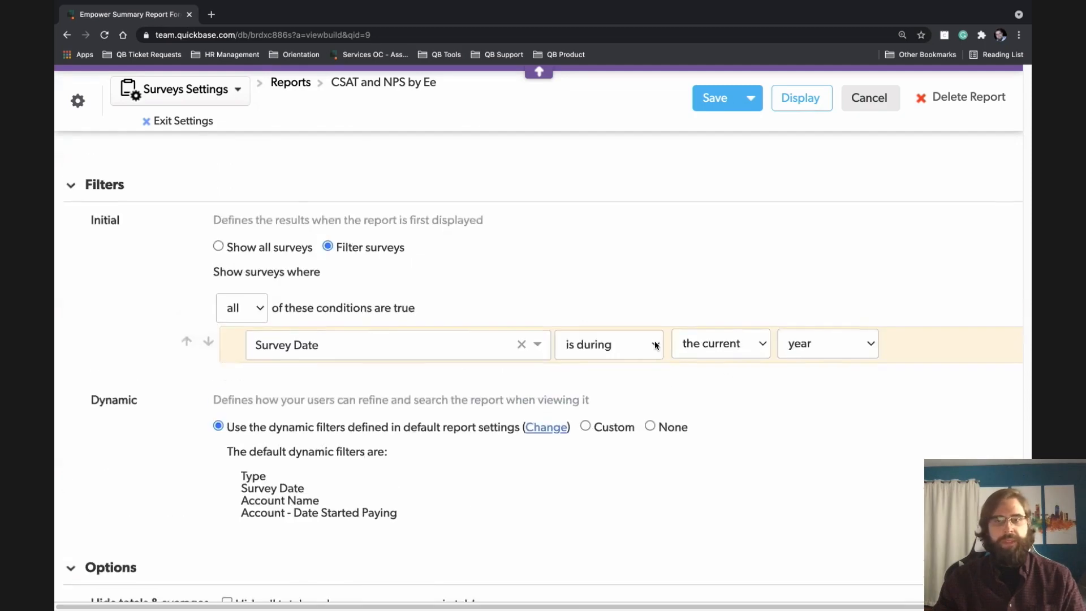
pyautogui.scroll(14, 675, 348)
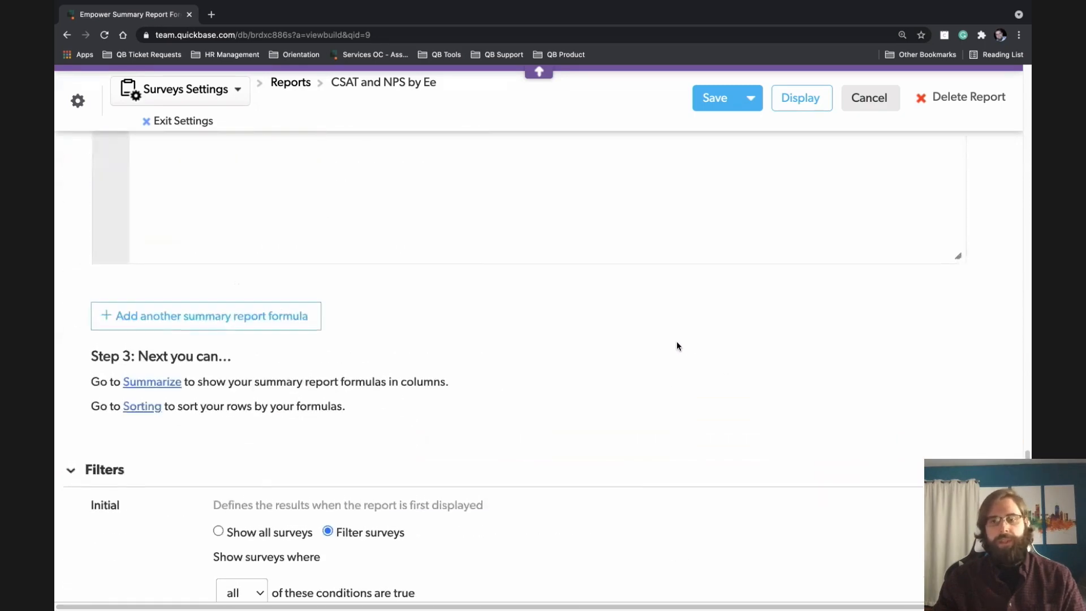
pyautogui.scroll(15, 675, 340)
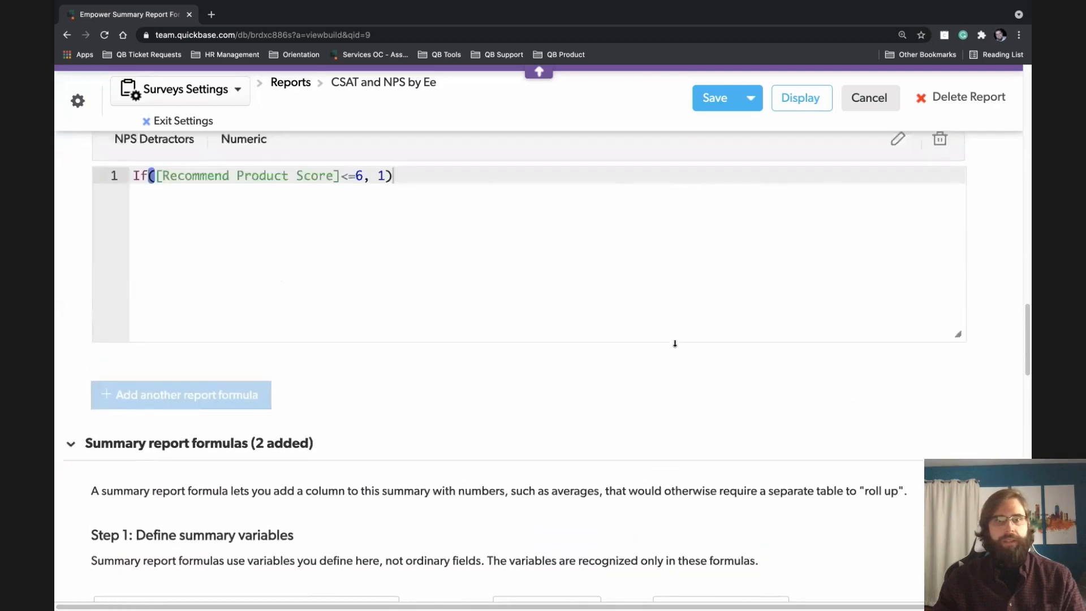
pyautogui.scroll(10, 674, 339)
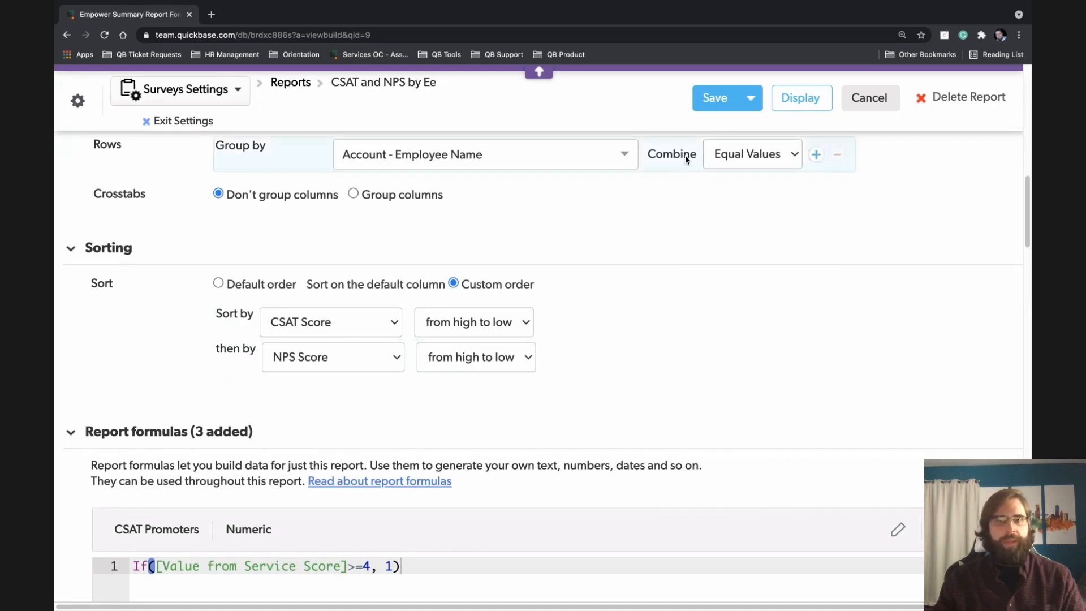
pyautogui.click(713, 98)
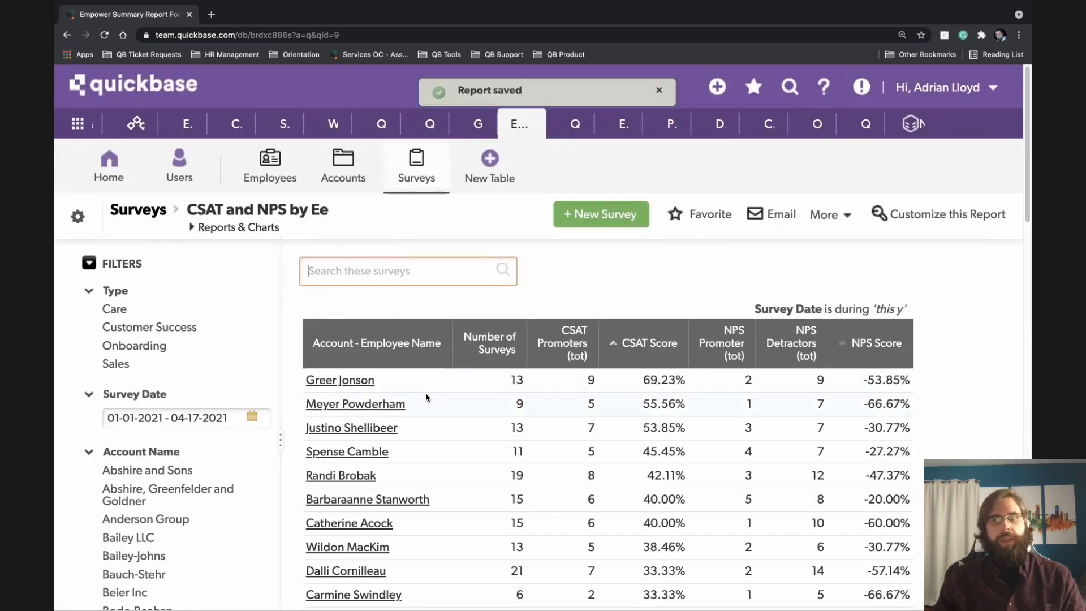
pyautogui.scroll(-1, 456, 440)
pyautogui.scroll(-3, 456, 440)
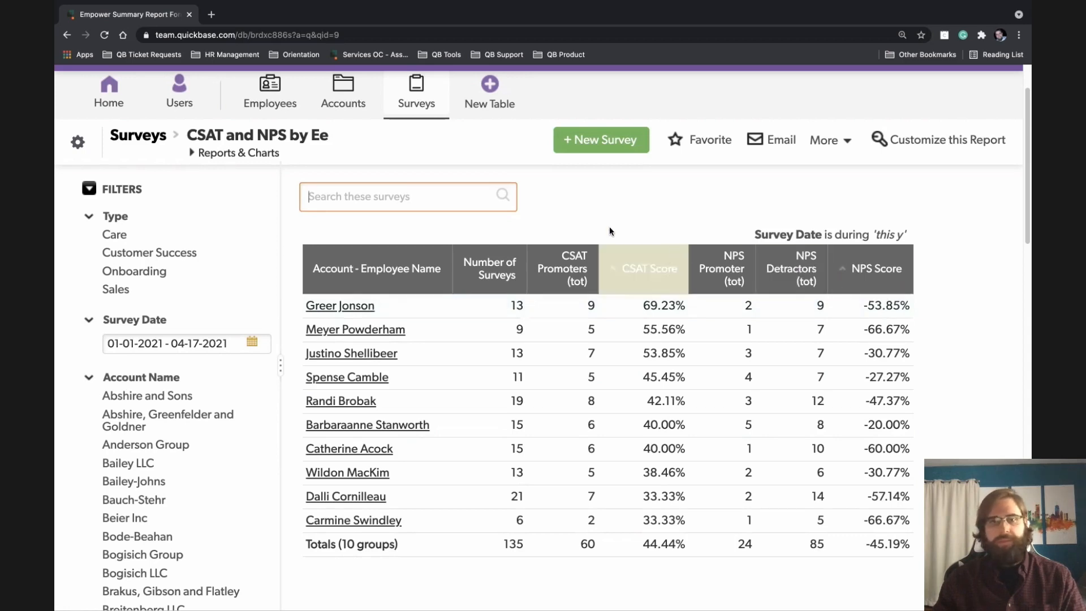
pyautogui.scroll(1, 597, 229)
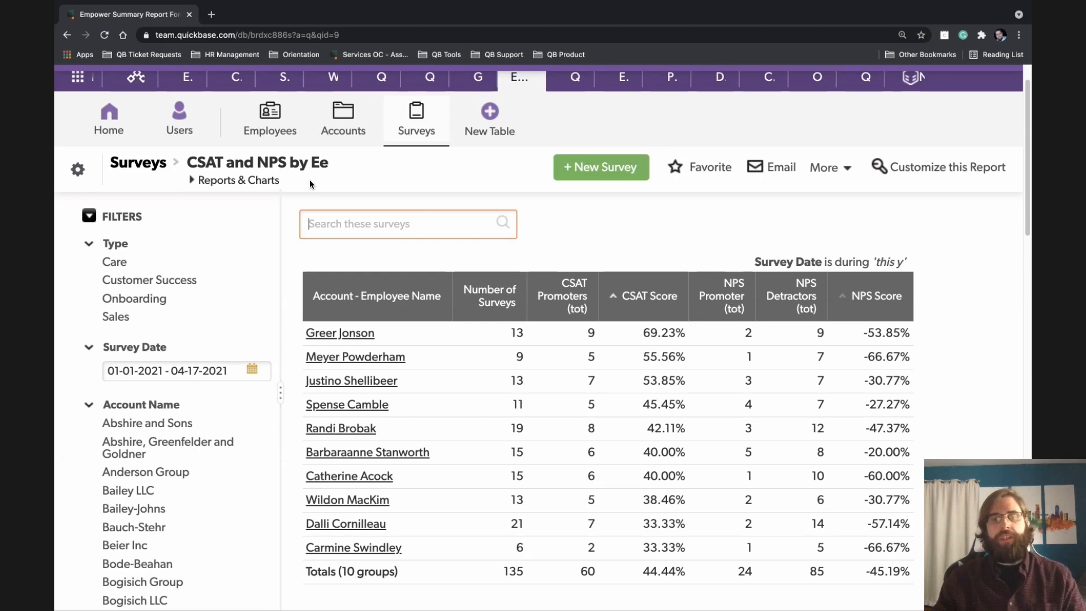
# Open the Employee Score Card report in Surveys and review the CSAT, NPS and Net Retention metrics for each employee
pyautogui.click(237, 182)
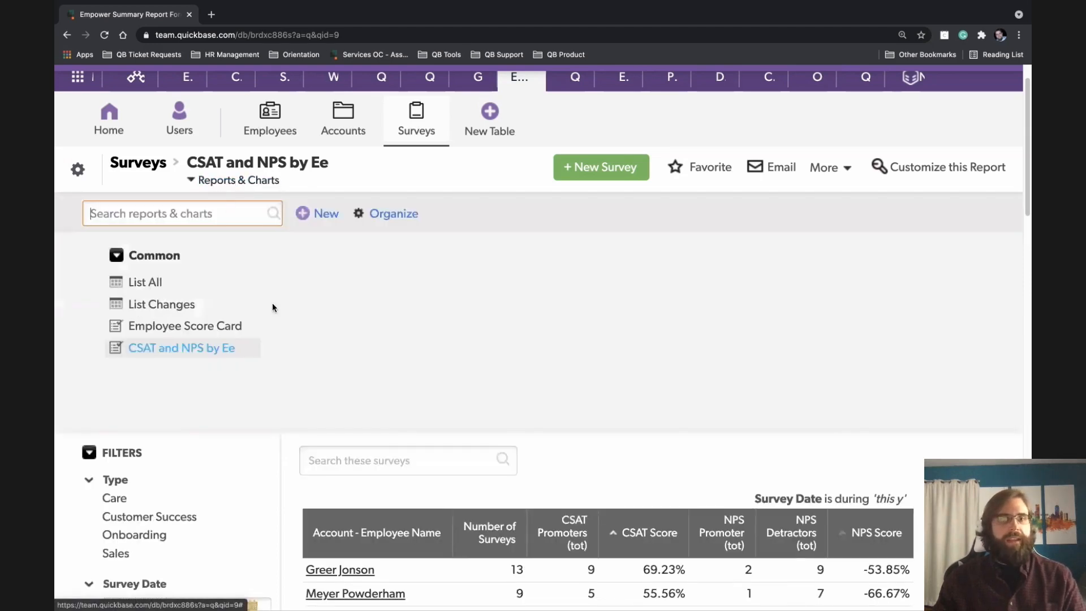
pyautogui.click(189, 327)
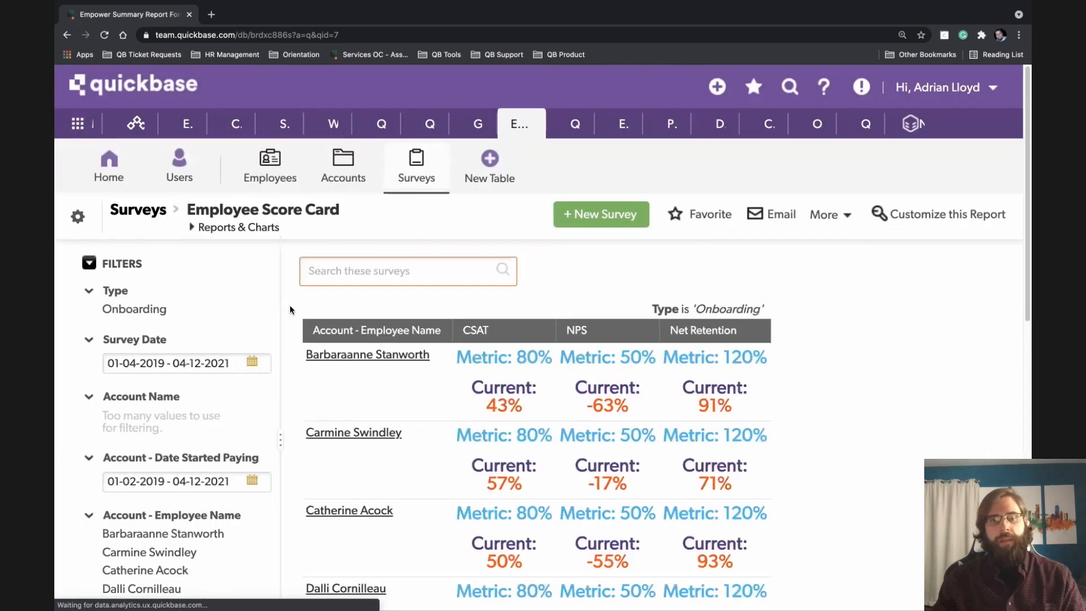
pyautogui.scroll(-3, 290, 309)
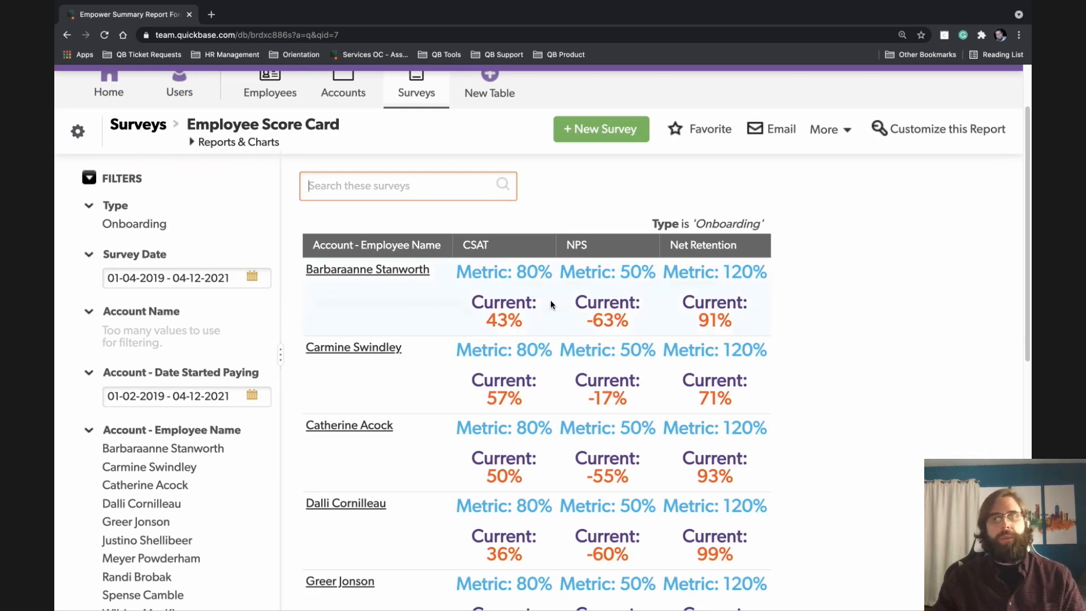
# Look through the remaining employees' metrics and the totals row of the Employee Score Card
pyautogui.scroll(-5, 552, 292)
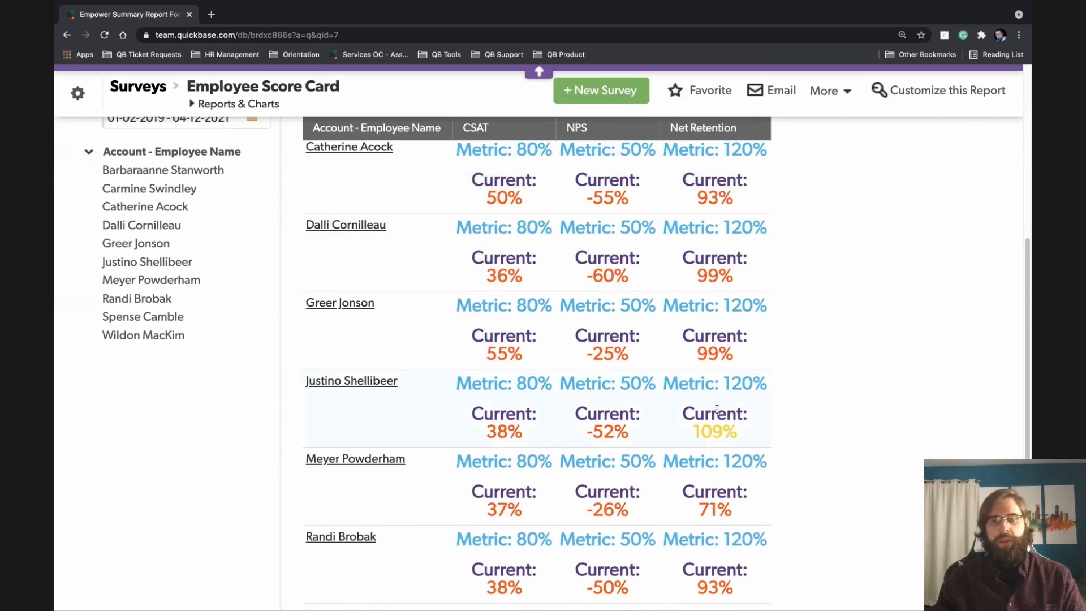
pyautogui.scroll(-5, 749, 406)
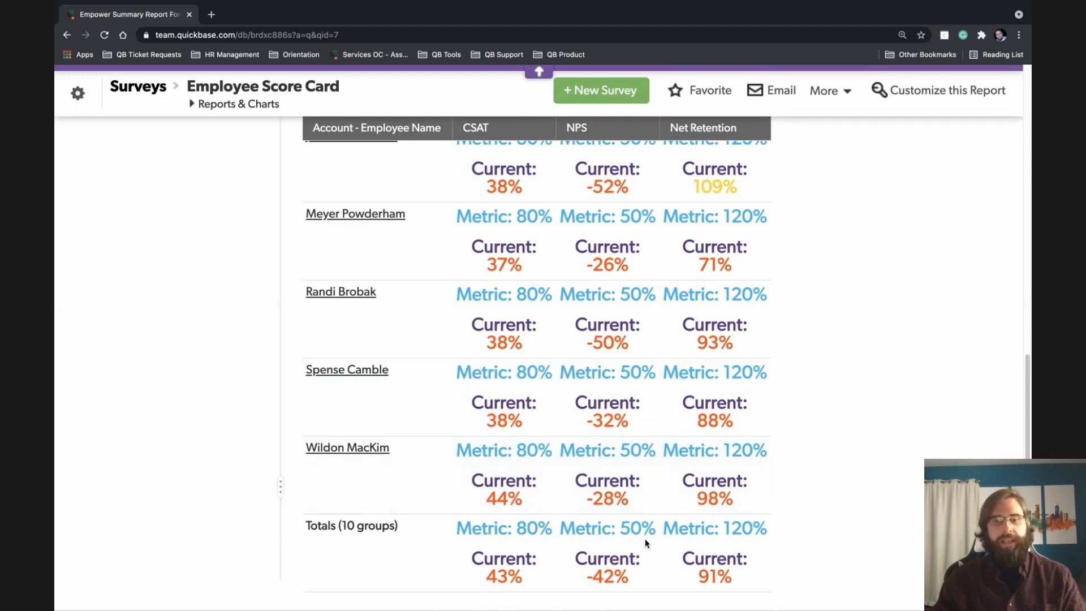
pyautogui.scroll(10, 803, 481)
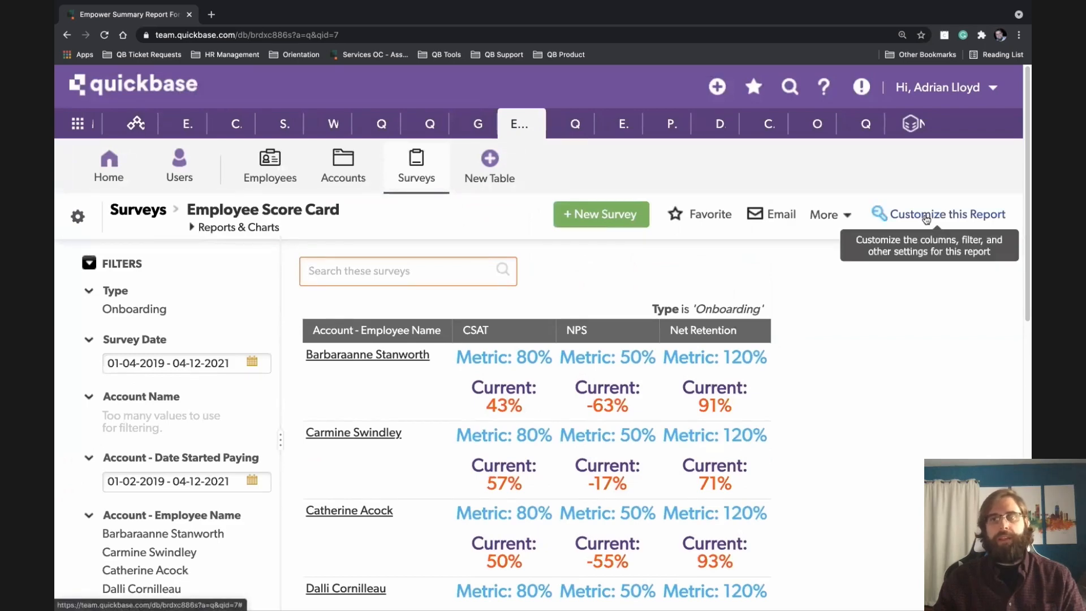
# Open the Employee Score Card for customization and examine its summarized fields, grouping, sorting and the promoter and detractor report formulas
pyautogui.click(926, 217)
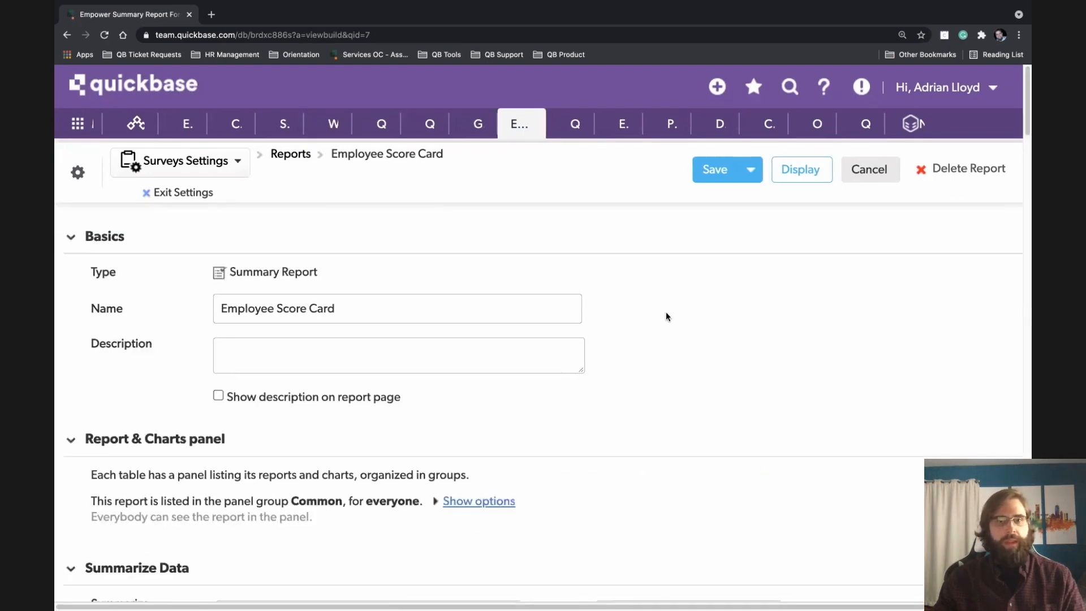
pyautogui.scroll(-1, 666, 315)
pyautogui.scroll(-2, 667, 311)
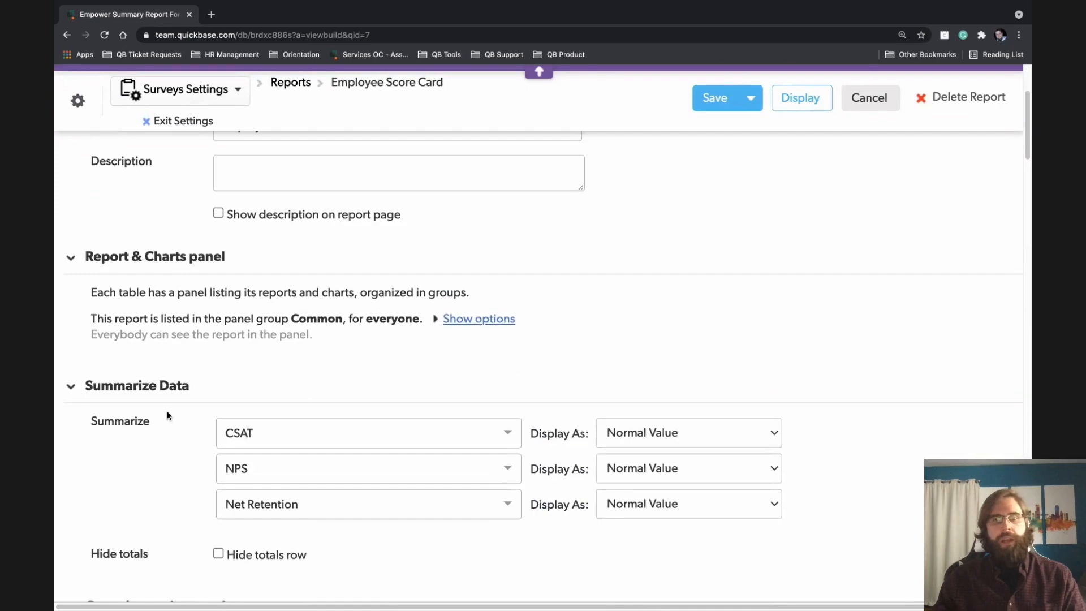
pyautogui.scroll(-3, 56, 345)
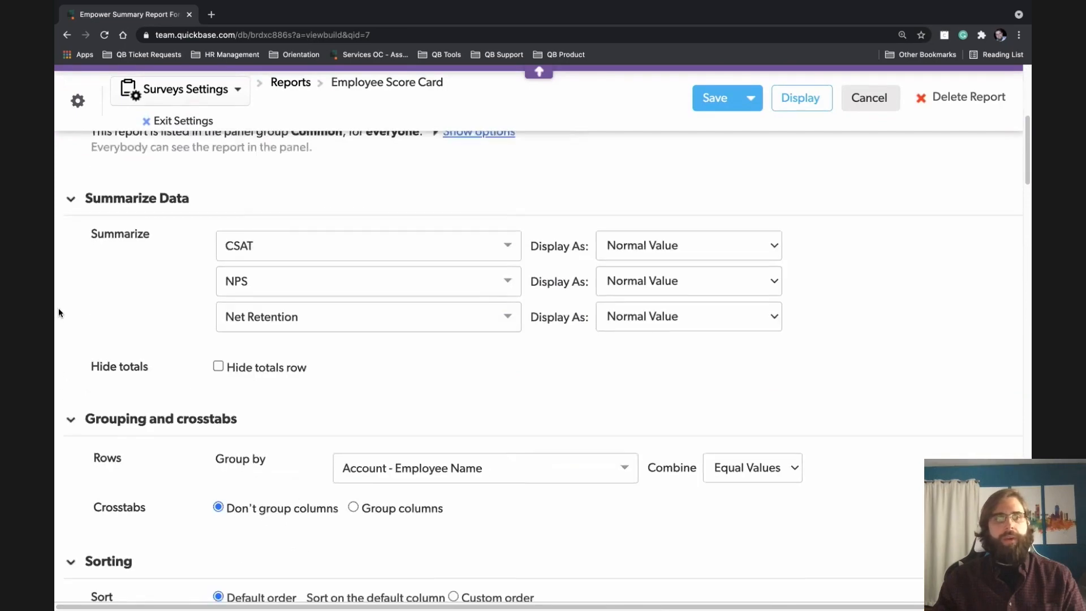
pyautogui.scroll(-5, 60, 310)
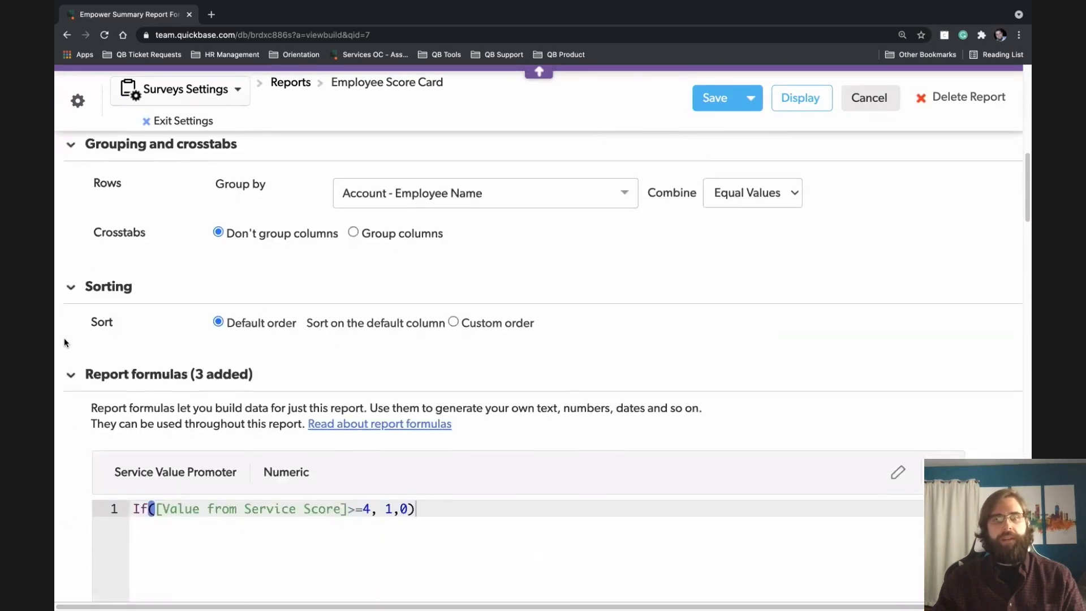
pyautogui.scroll(-3, 65, 333)
pyautogui.scroll(-4, 65, 328)
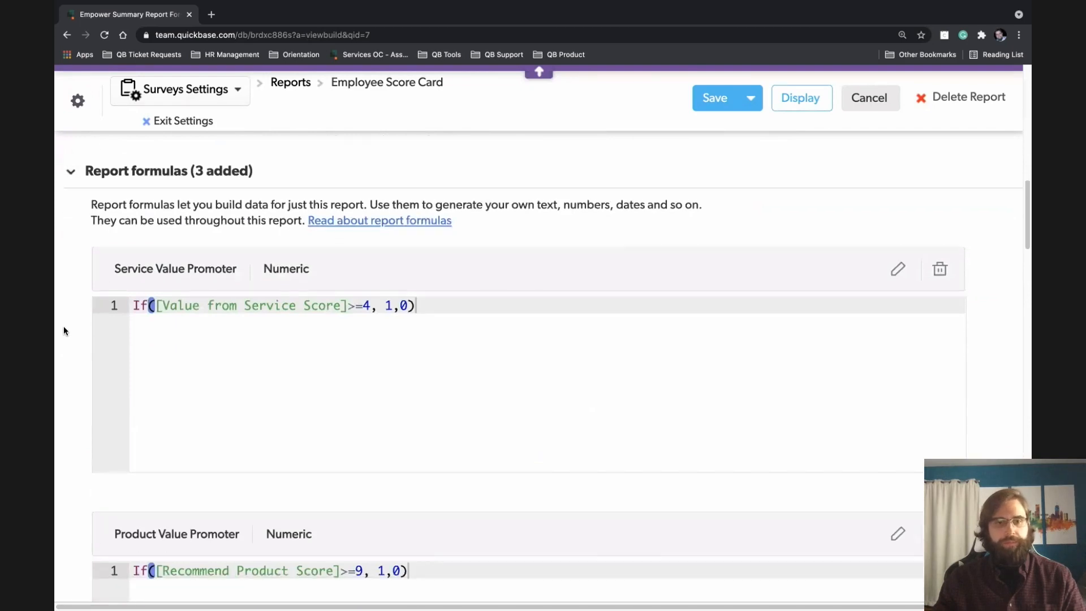
pyautogui.scroll(-3, 64, 331)
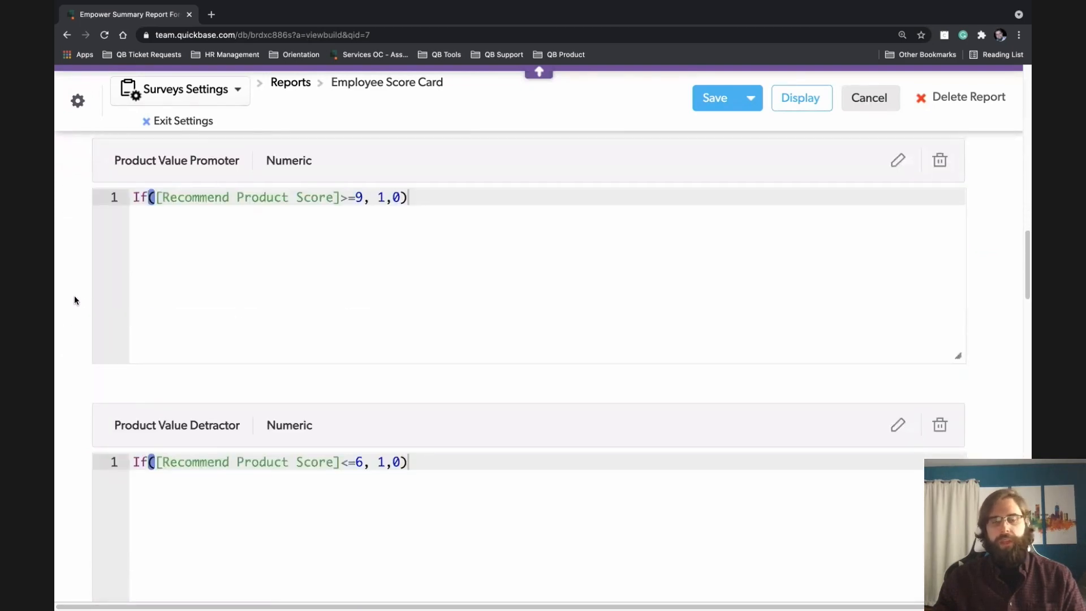
# Examine the defined summary variables and the rich-text summary formulas for CSAT, NPS and Net Retention
pyautogui.scroll(-7, 75, 302)
pyautogui.scroll(-3, 73, 296)
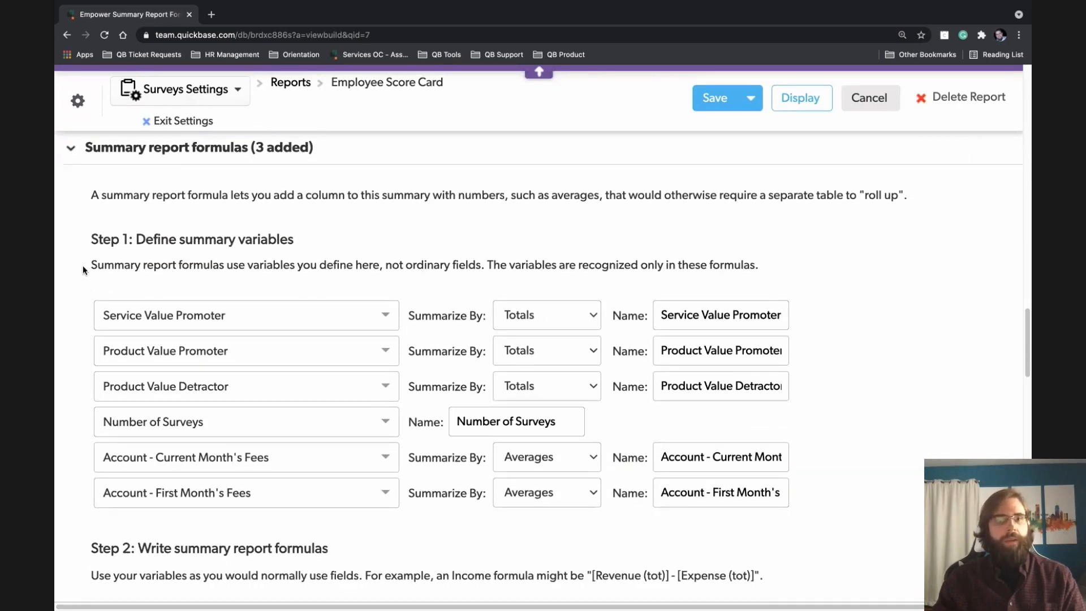
pyautogui.scroll(-1, 82, 266)
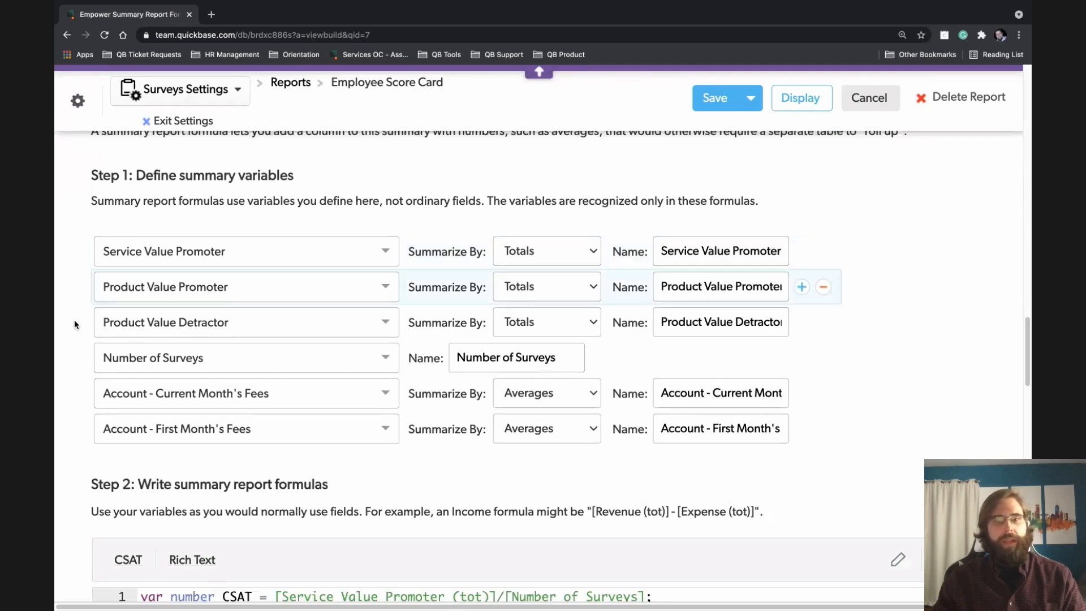
pyautogui.scroll(-1, 78, 301)
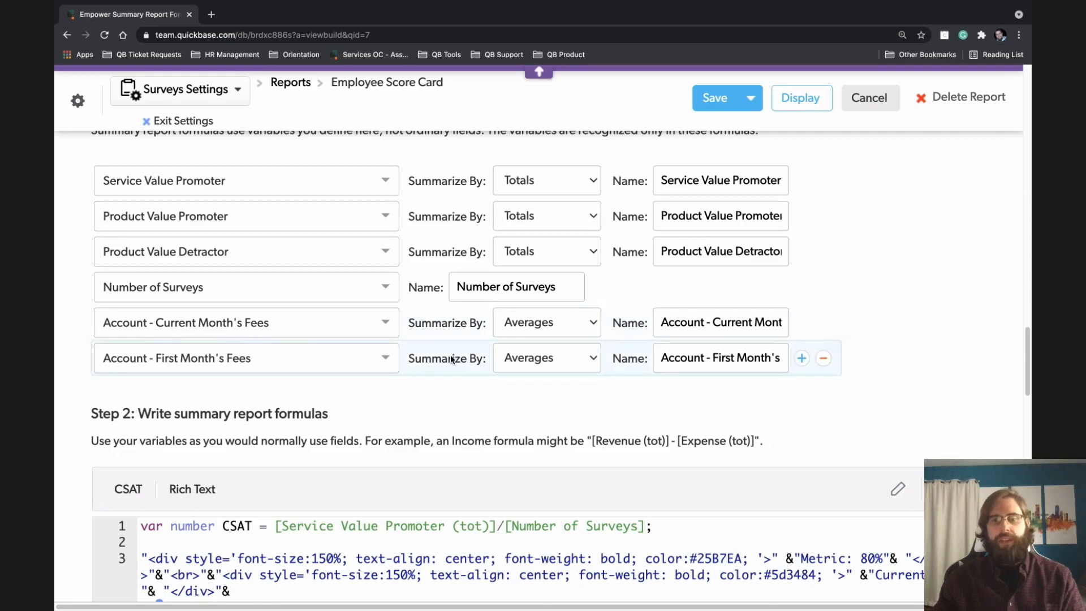
pyautogui.scroll(-3, 83, 375)
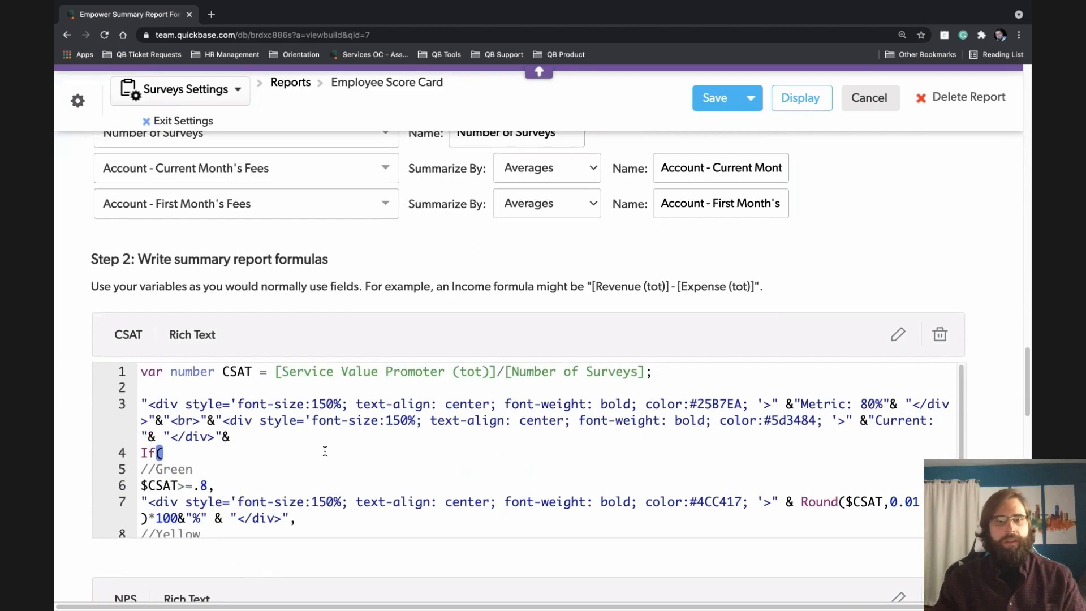
pyautogui.scroll(-6, 79, 401)
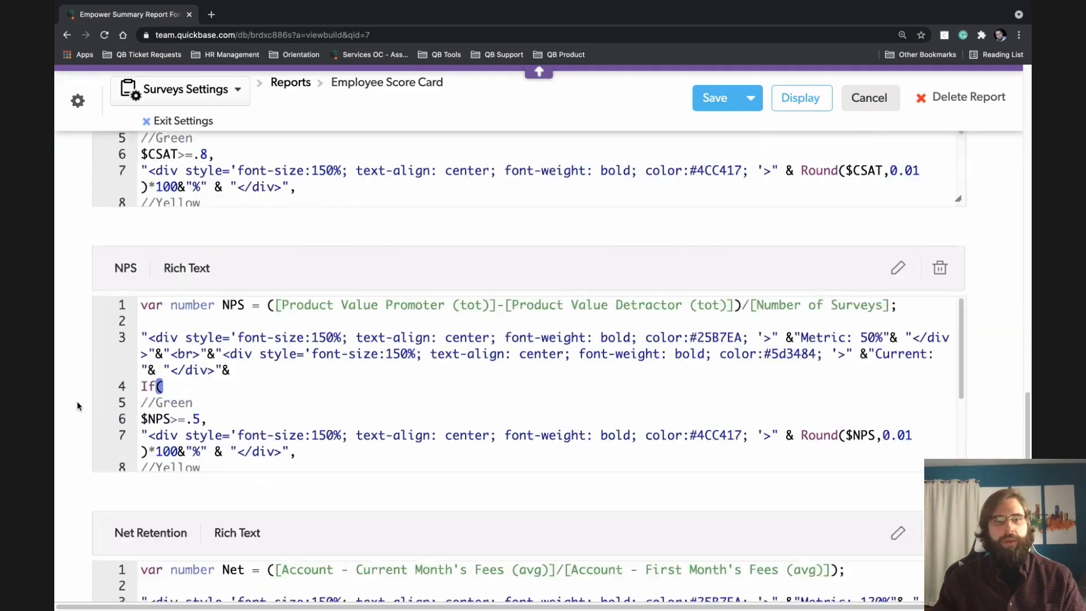
pyautogui.scroll(-4, 72, 405)
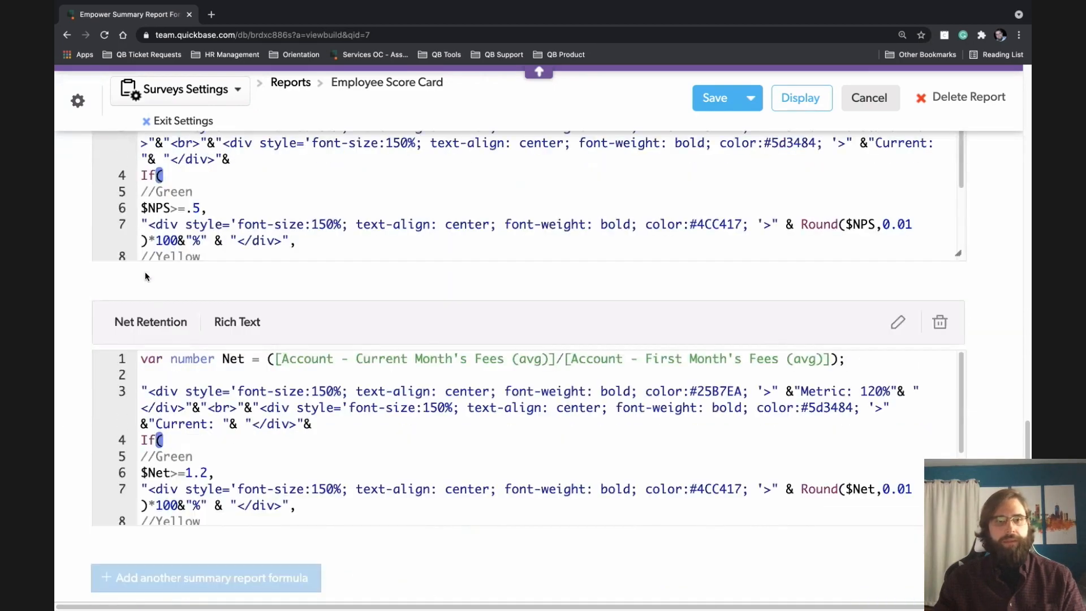
pyautogui.scroll(1, 210, 224)
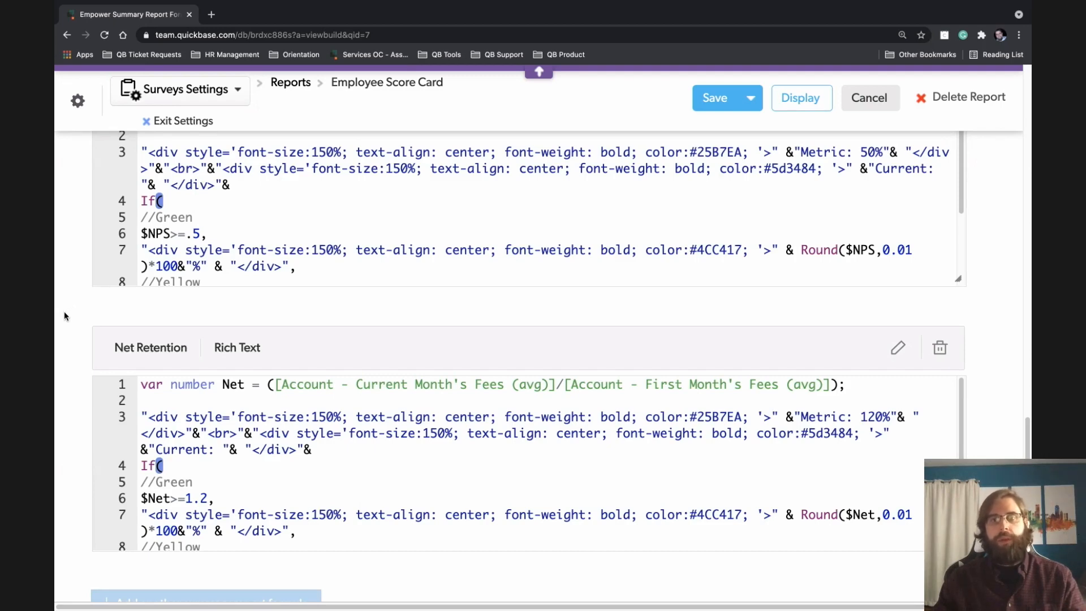
# Save the Employee Score Card report and view its displayed results
pyautogui.scroll(6, 68, 303)
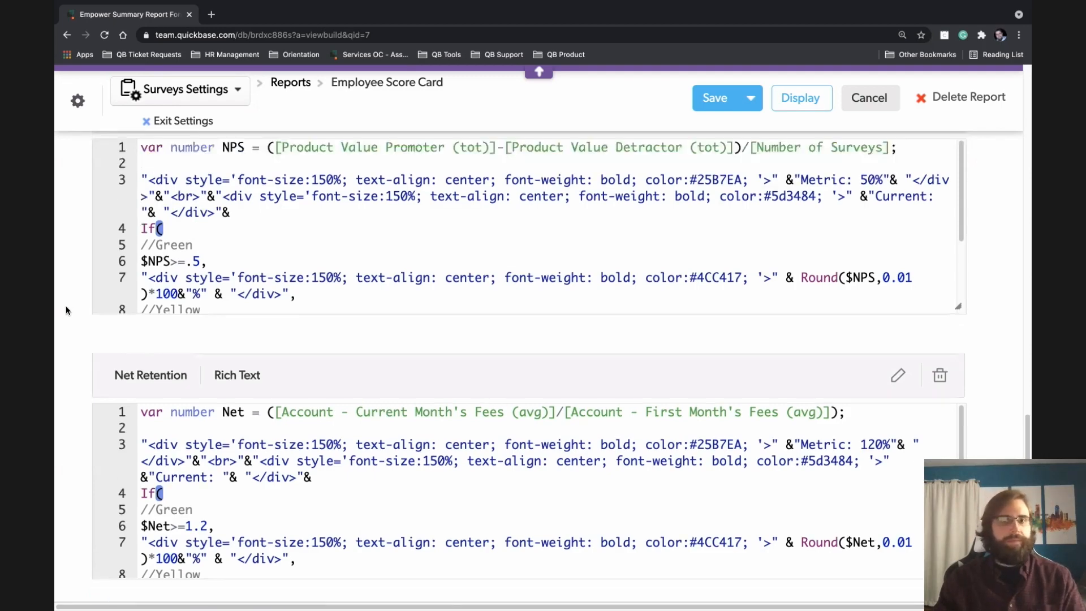
pyautogui.scroll(20, 69, 303)
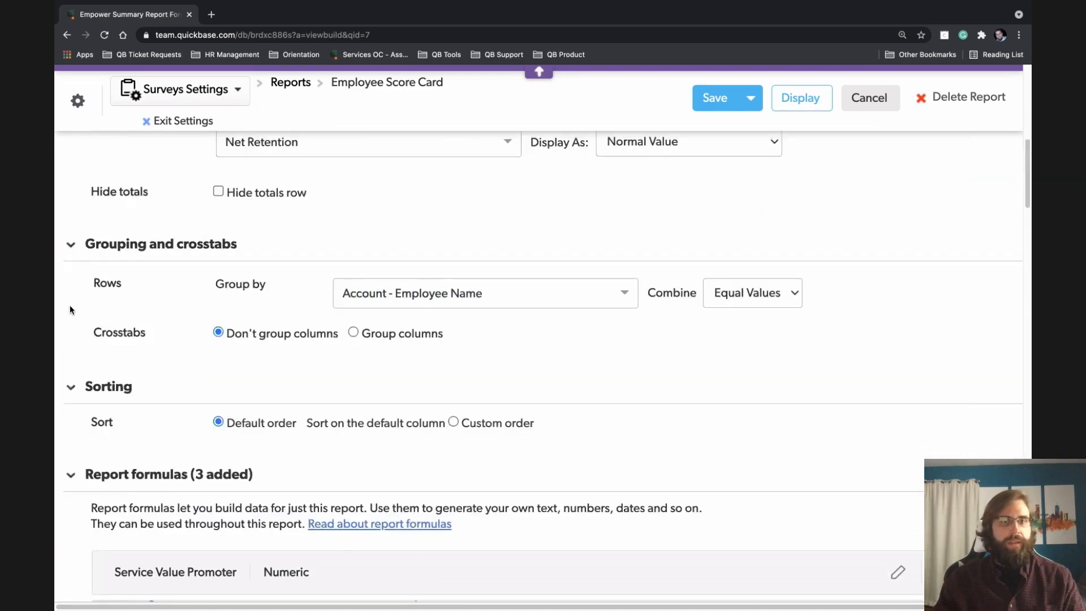
pyautogui.scroll(1, 70, 304)
pyautogui.click(716, 171)
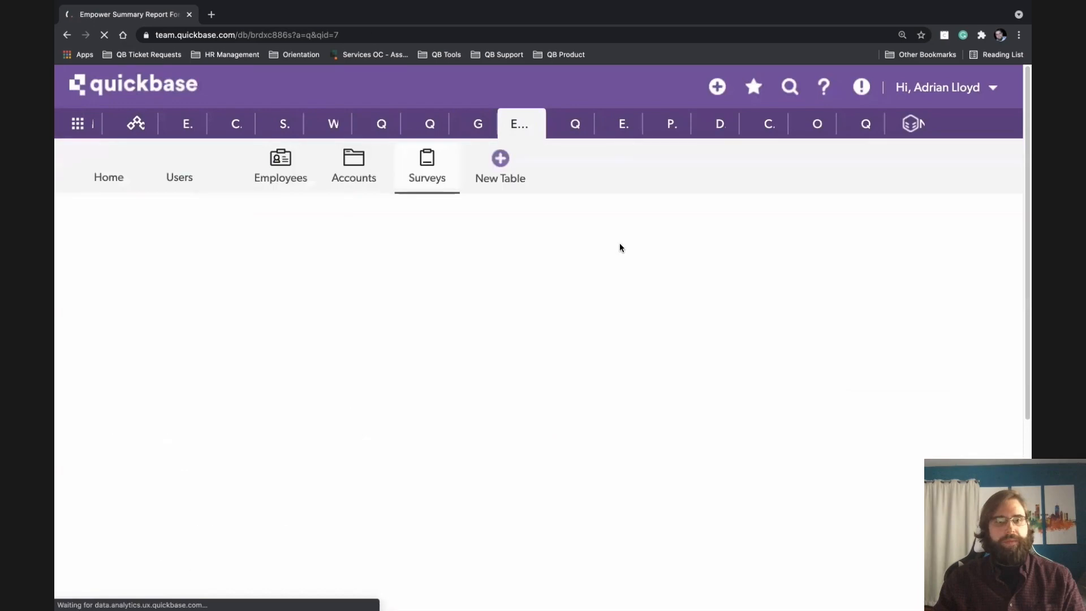
pyautogui.scroll(-1, 537, 260)
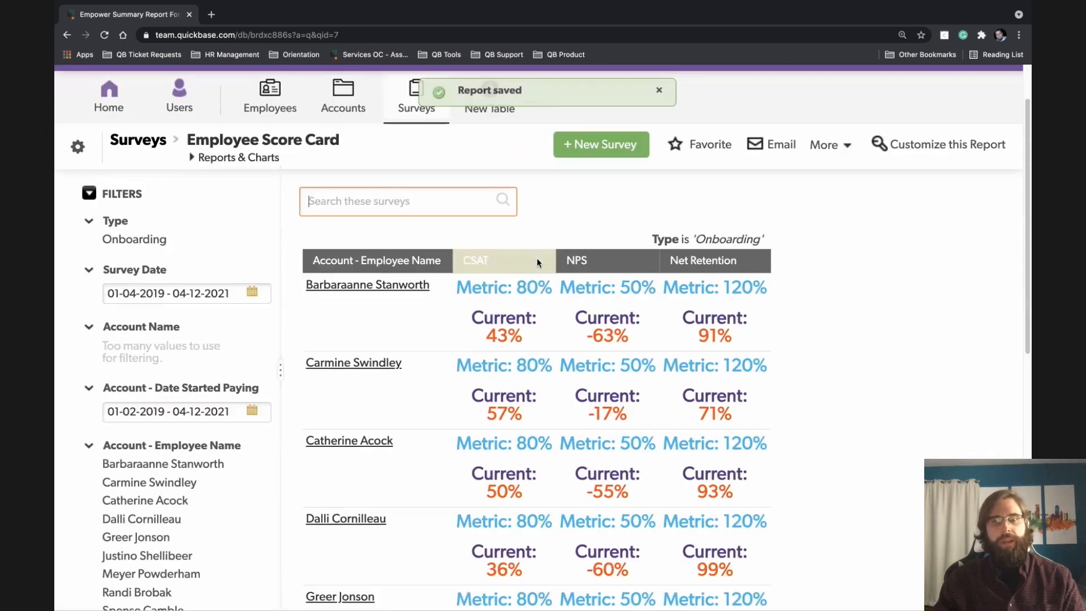